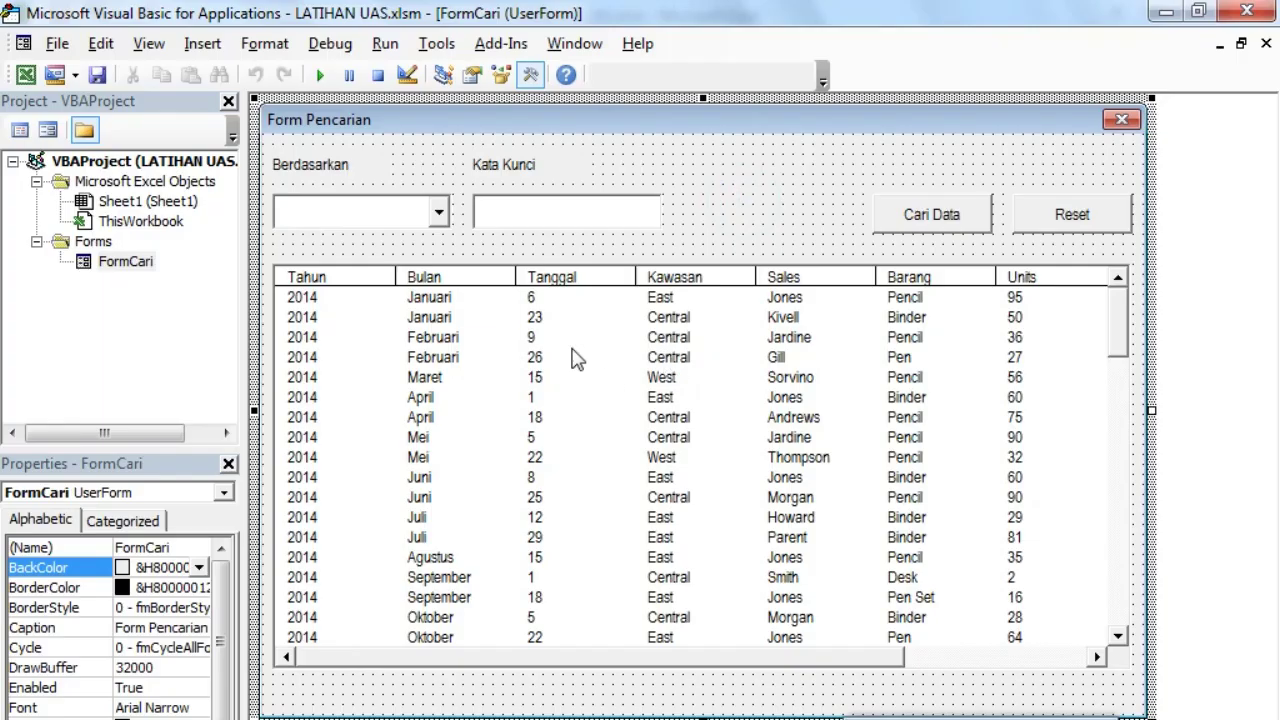
Step: Rename the combobox to Berdasarkan and the keyword text box to KataKunci
click(367, 227)
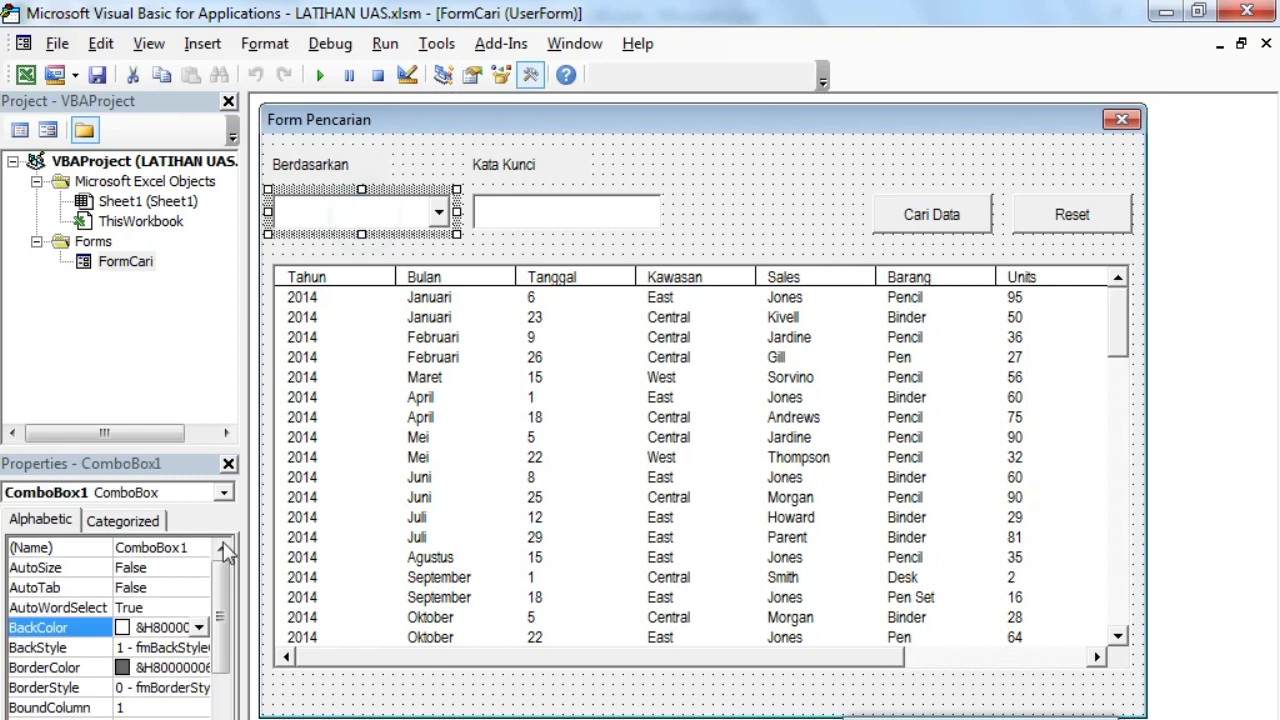
double_click(160, 547)
text(Berdasarkan)
key(Return)
click(585, 203)
double_click(160, 547)
text(Kata Kunci)
key(Return)
Step: Rename the two form buttons to CariData and Reset
click(723, 186)
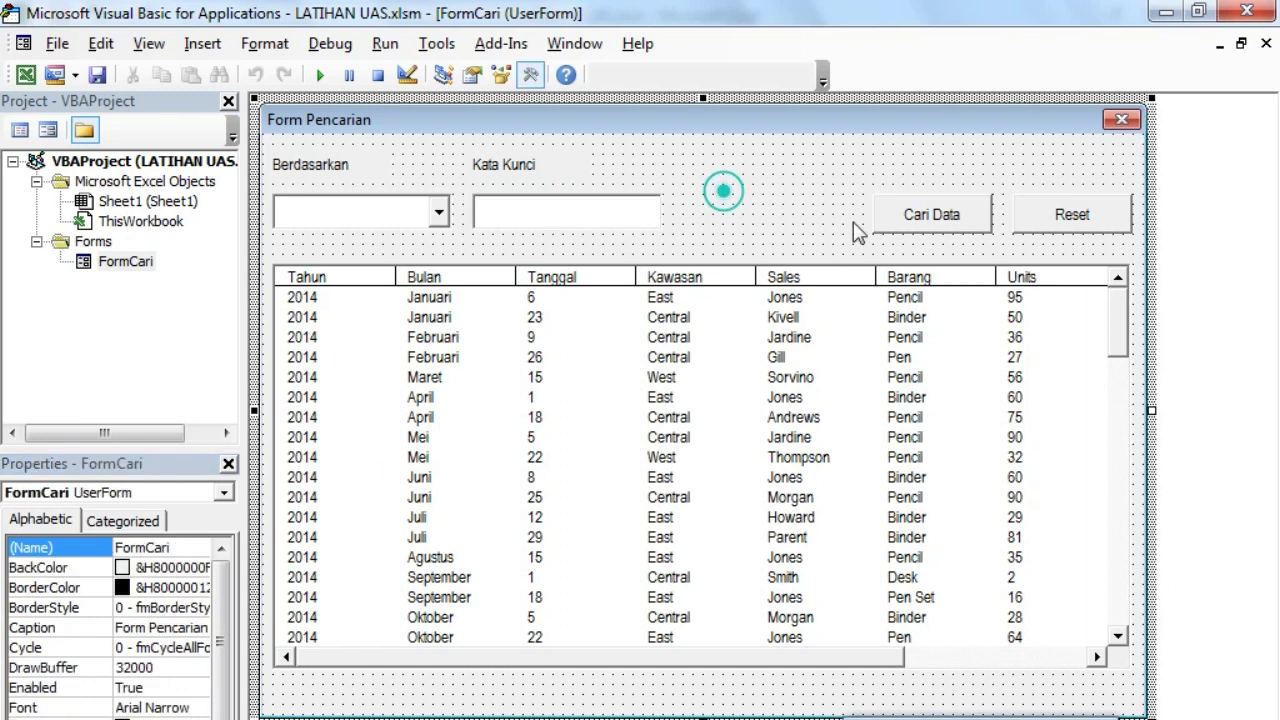
click(931, 214)
double_click(178, 548)
text(CAr)
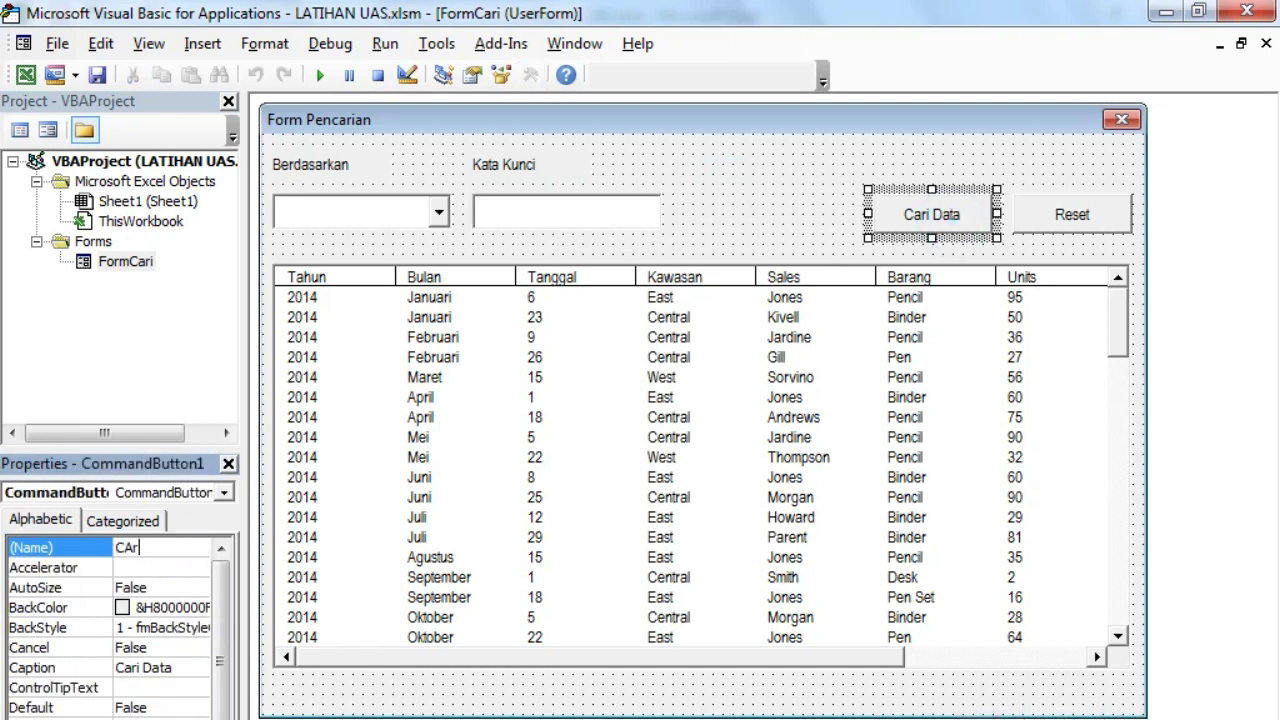
text(ata)
key(Return)
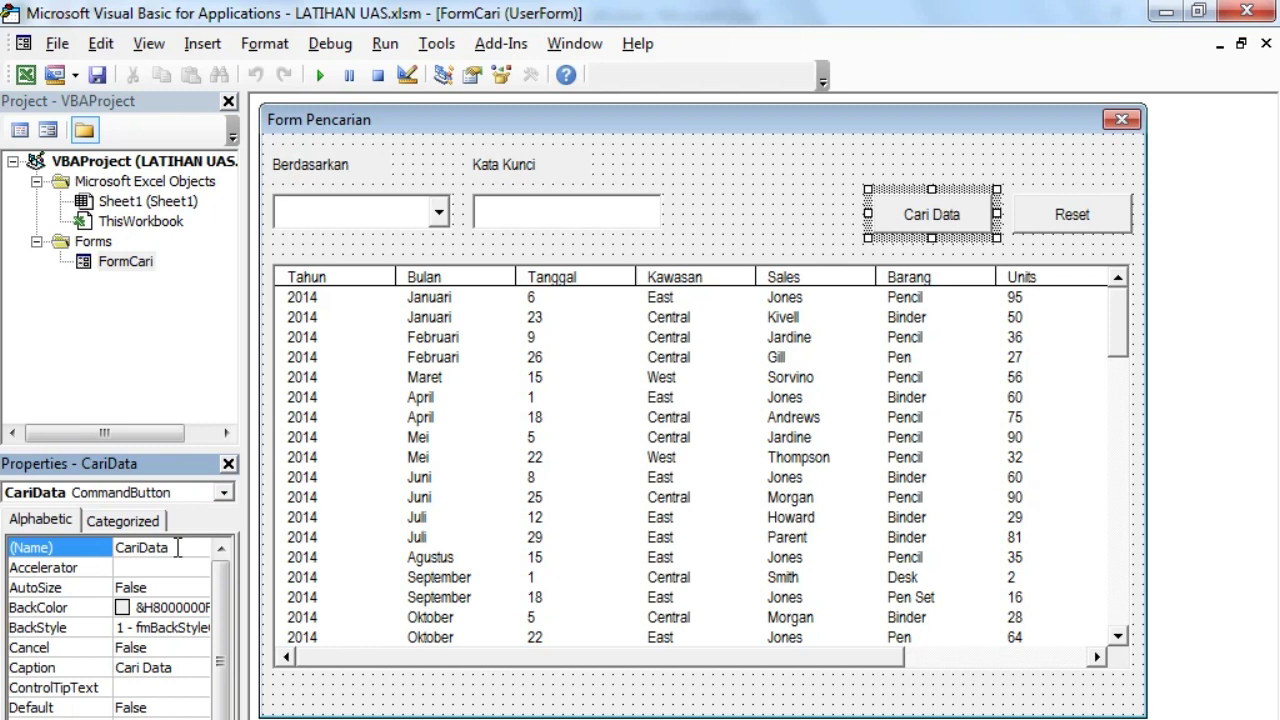
click(1070, 213)
double_click(190, 548)
text(Reset)
key(Return)
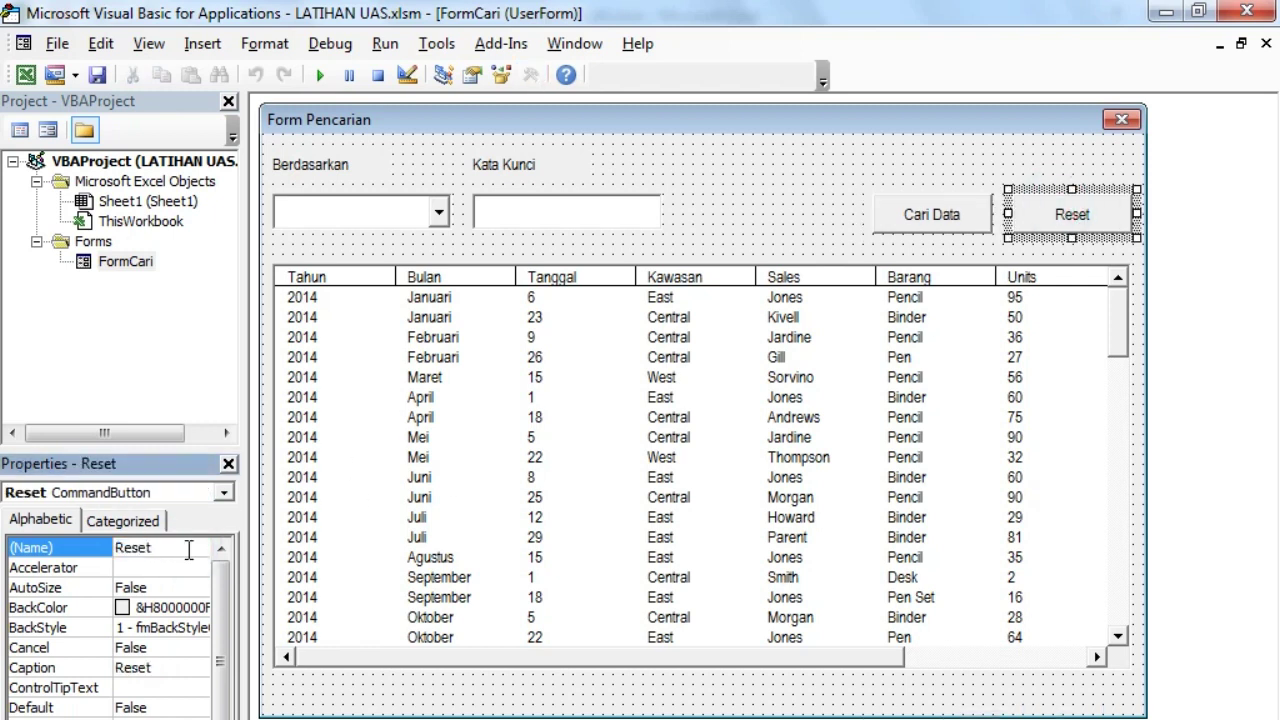
Step: Verify the new names of the Cari Data button, Berdasarkan dropdown and KataKunci text box
click(764, 185)
click(908, 213)
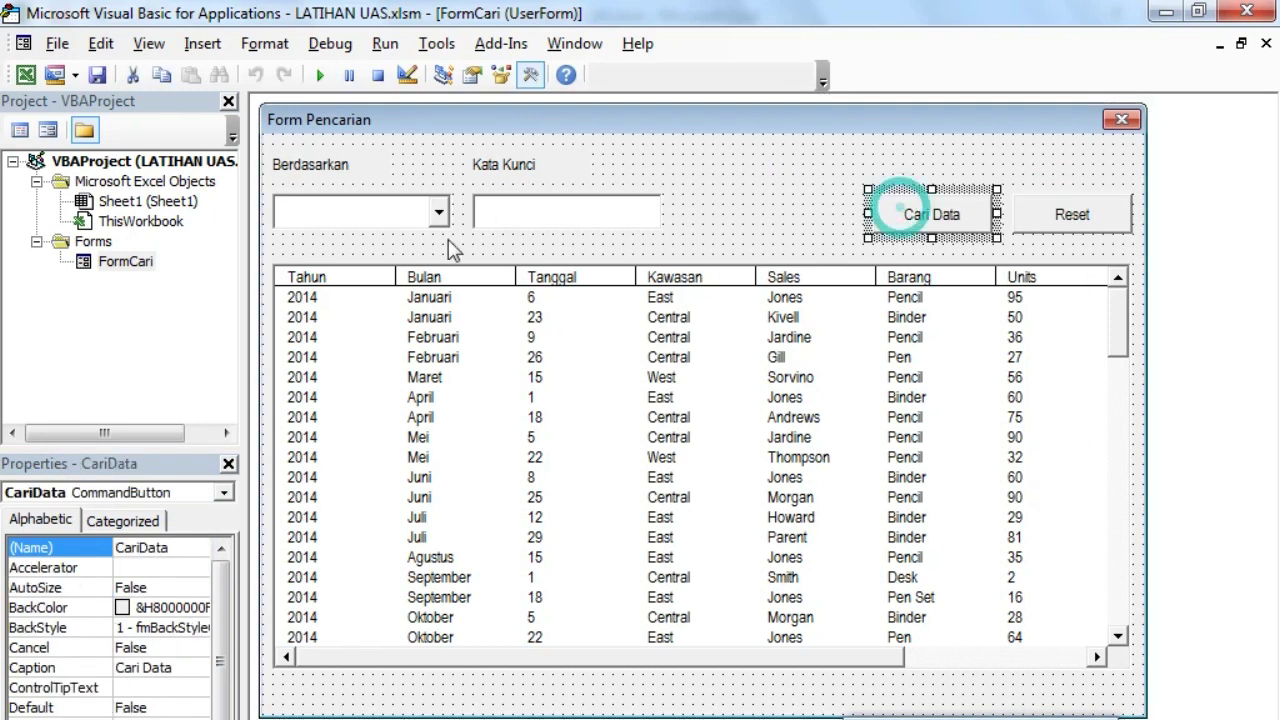
click(362, 212)
click(492, 212)
click(712, 200)
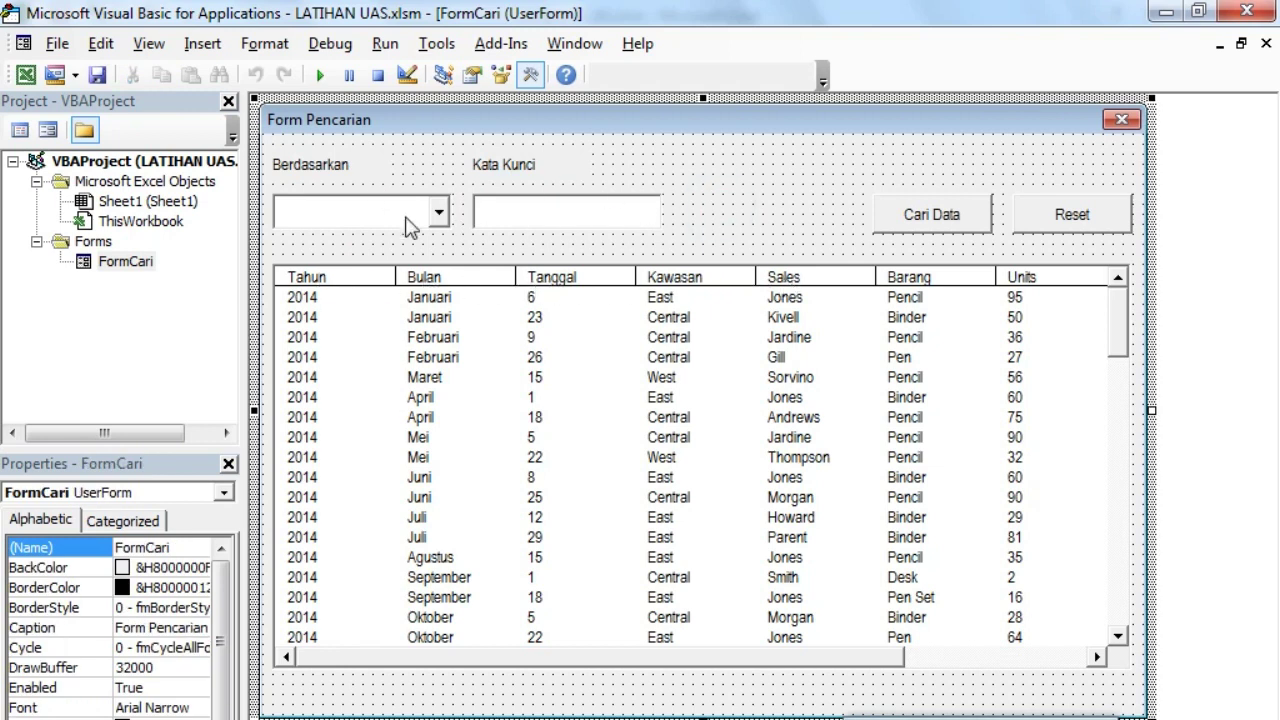
Step: Test-run the search form, then close it and open the form's code
click(322, 76)
click(375, 255)
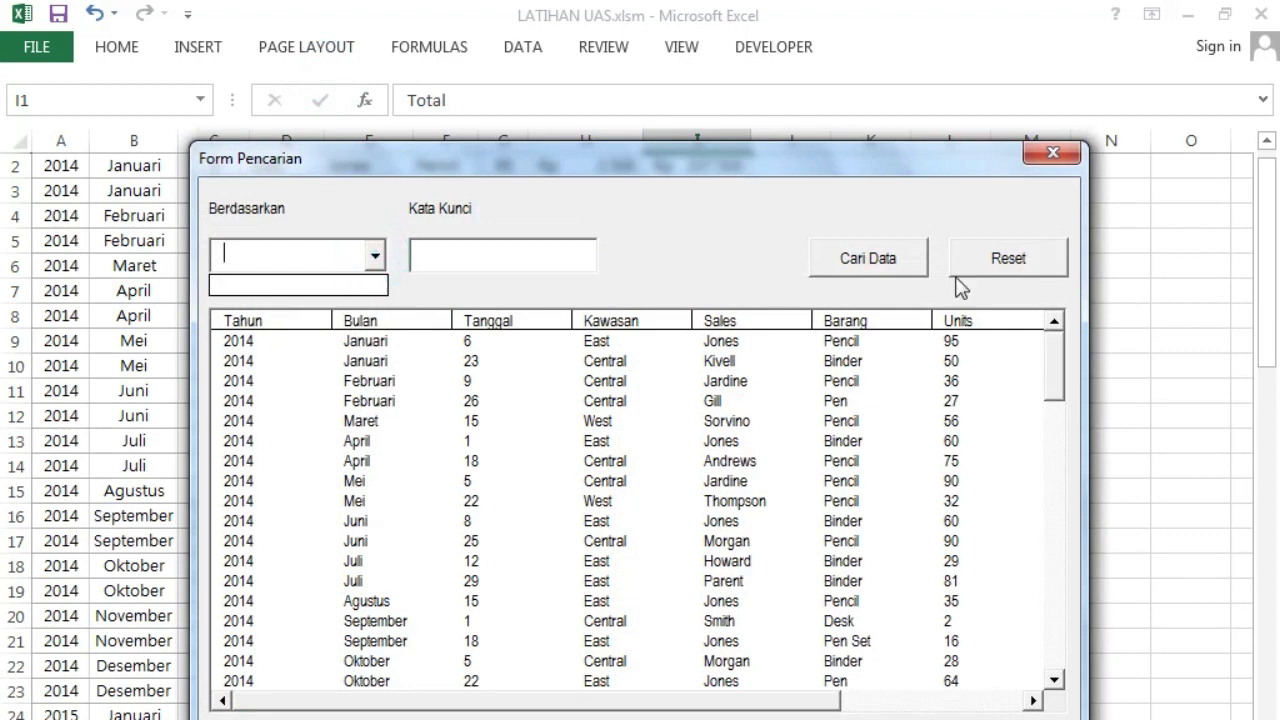
click(1030, 158)
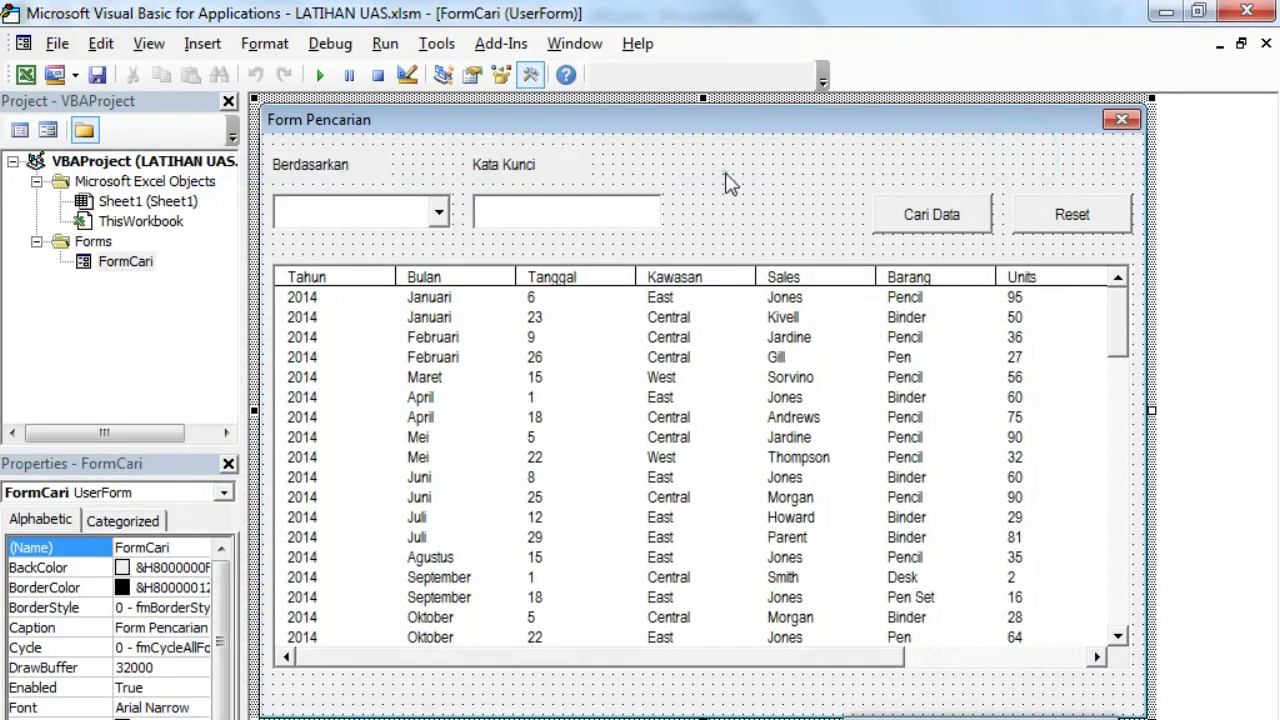
double_click(724, 179)
Step: Replace the empty UserForm_Click procedure with a UserForm_Activate procedure
click(843, 110)
scroll(894, 203, up, 1)
scroll(903, 143, up, 1)
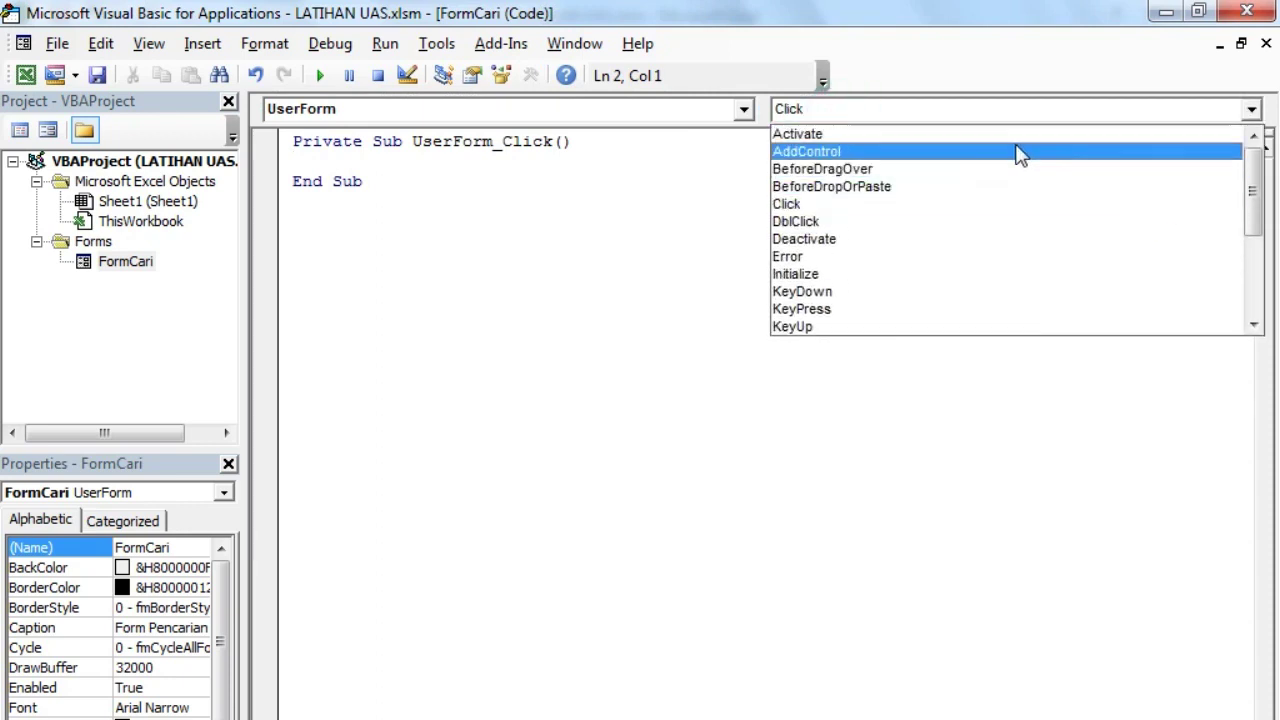
click(812, 134)
drag(390, 263, 285, 207)
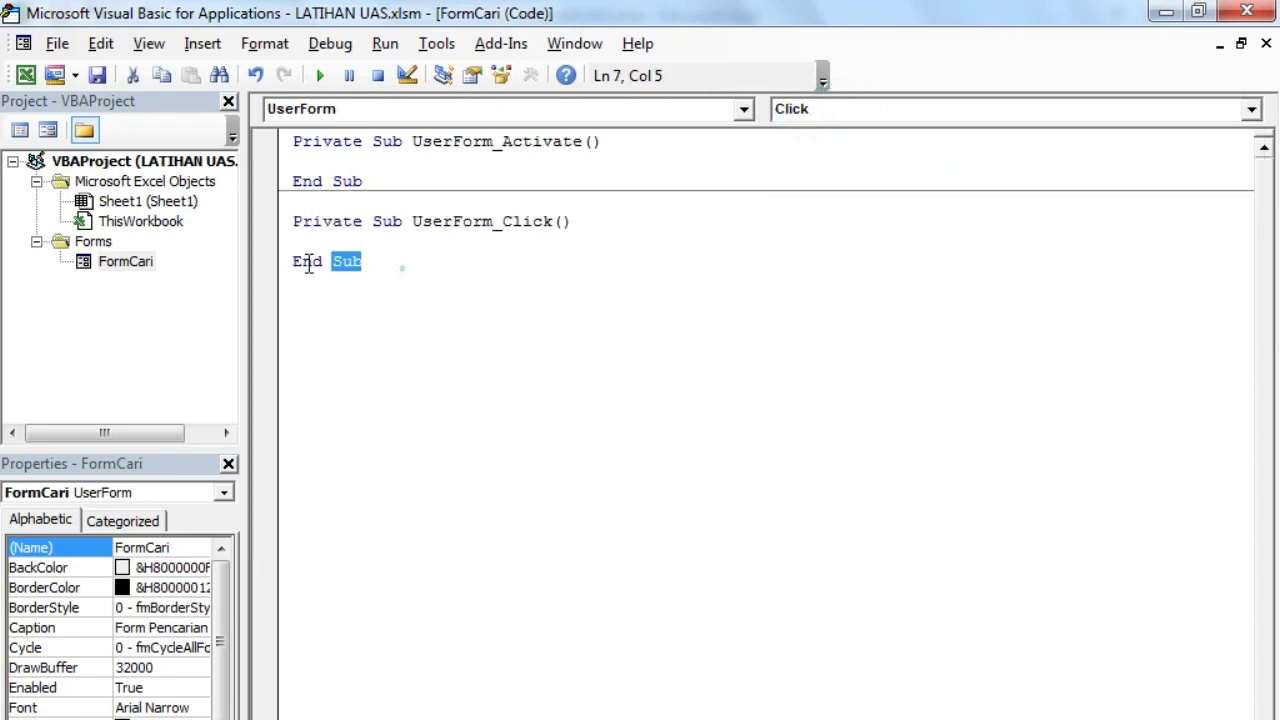
key(Delete)
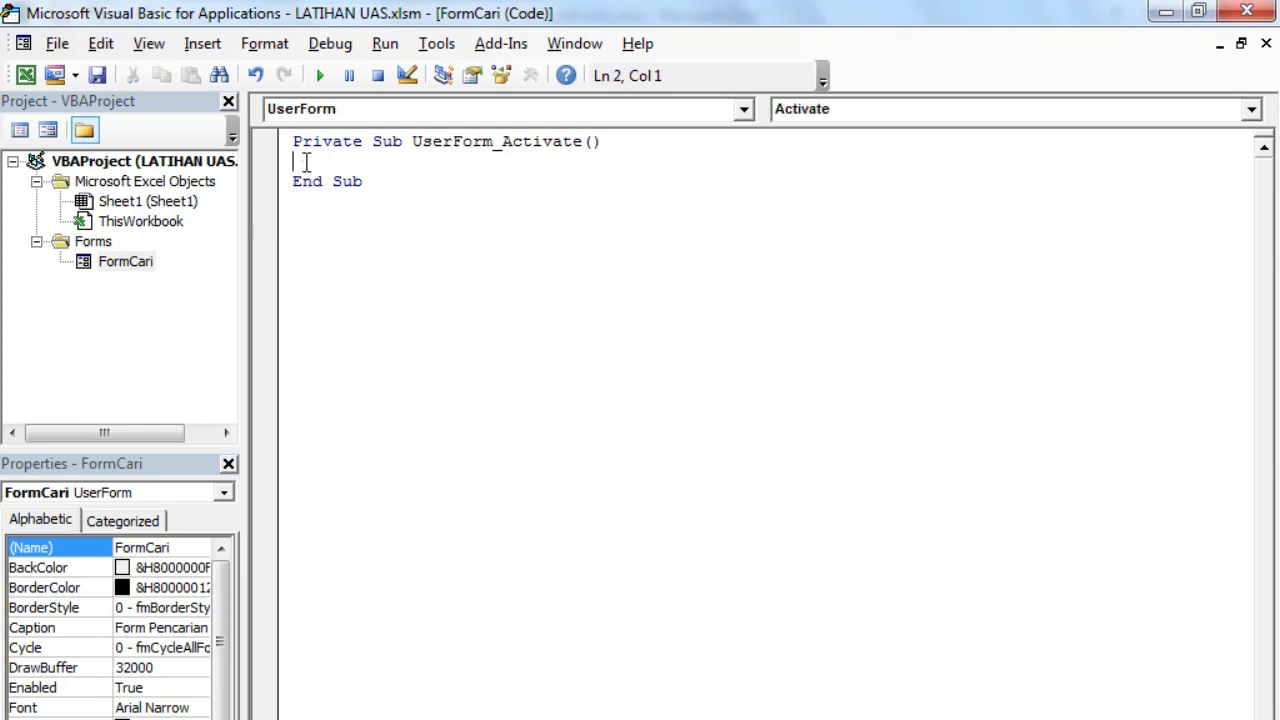
Step: Start a With Berdasarkan block adding the items "Tahun" and "Bulan"
text(With )
text(Berdasarkan)
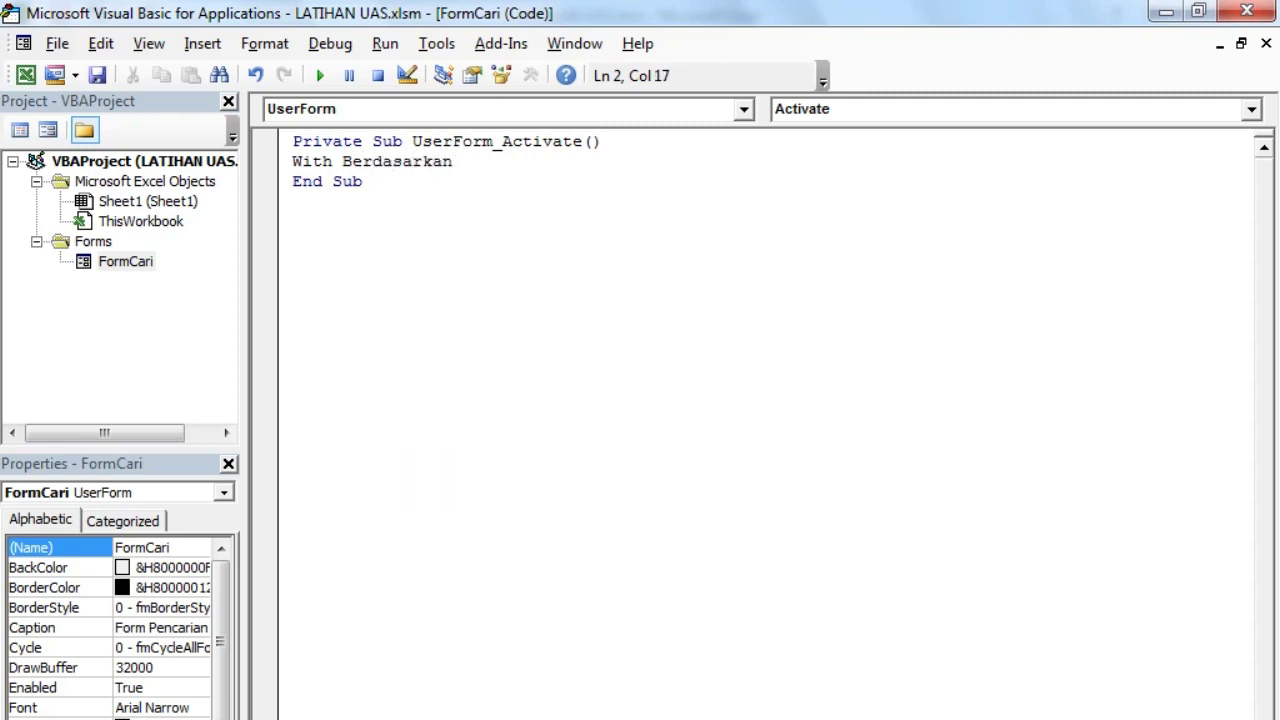
key(Return)
text(.Add)
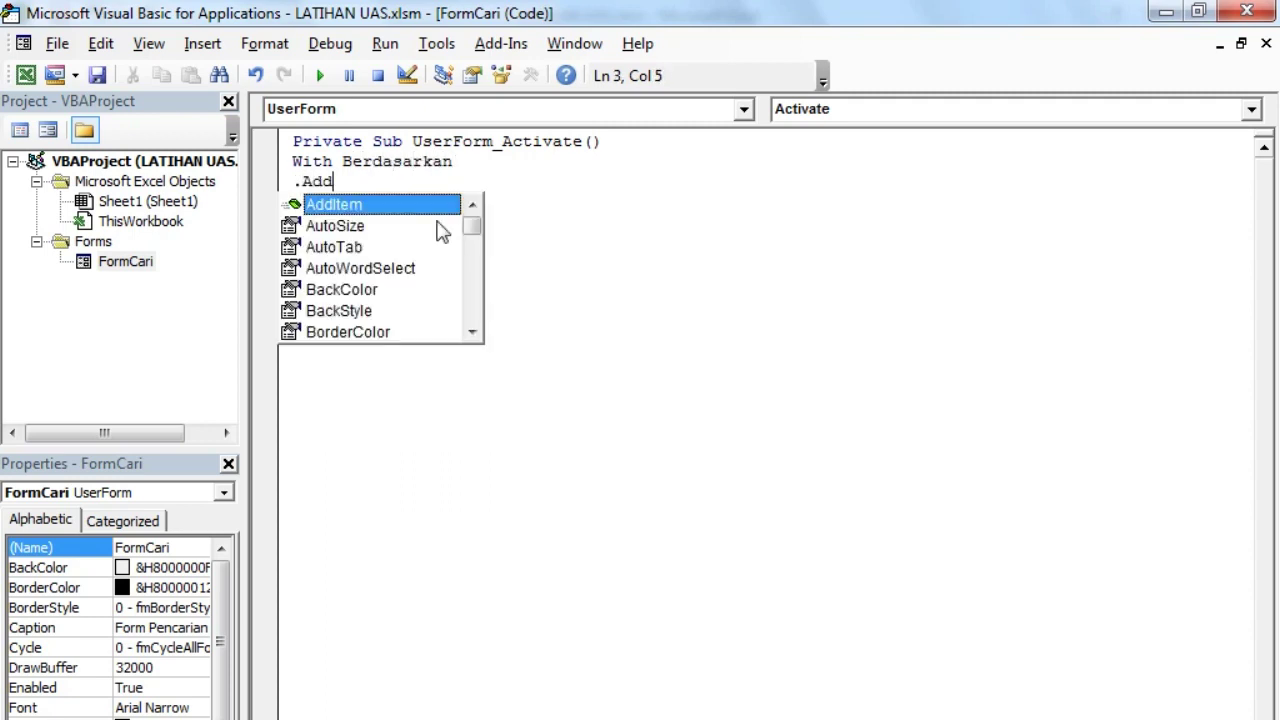
text(Item ")
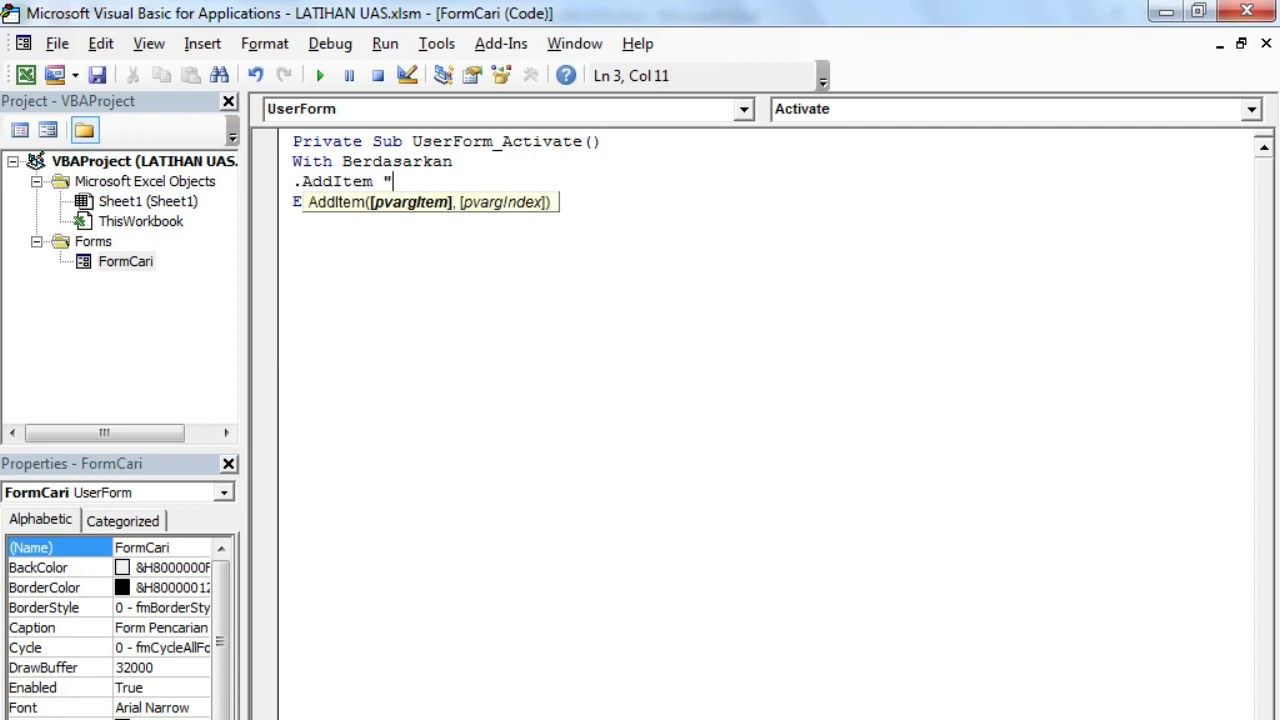
text(Tahun")
key(Return)
text(.AddItem )
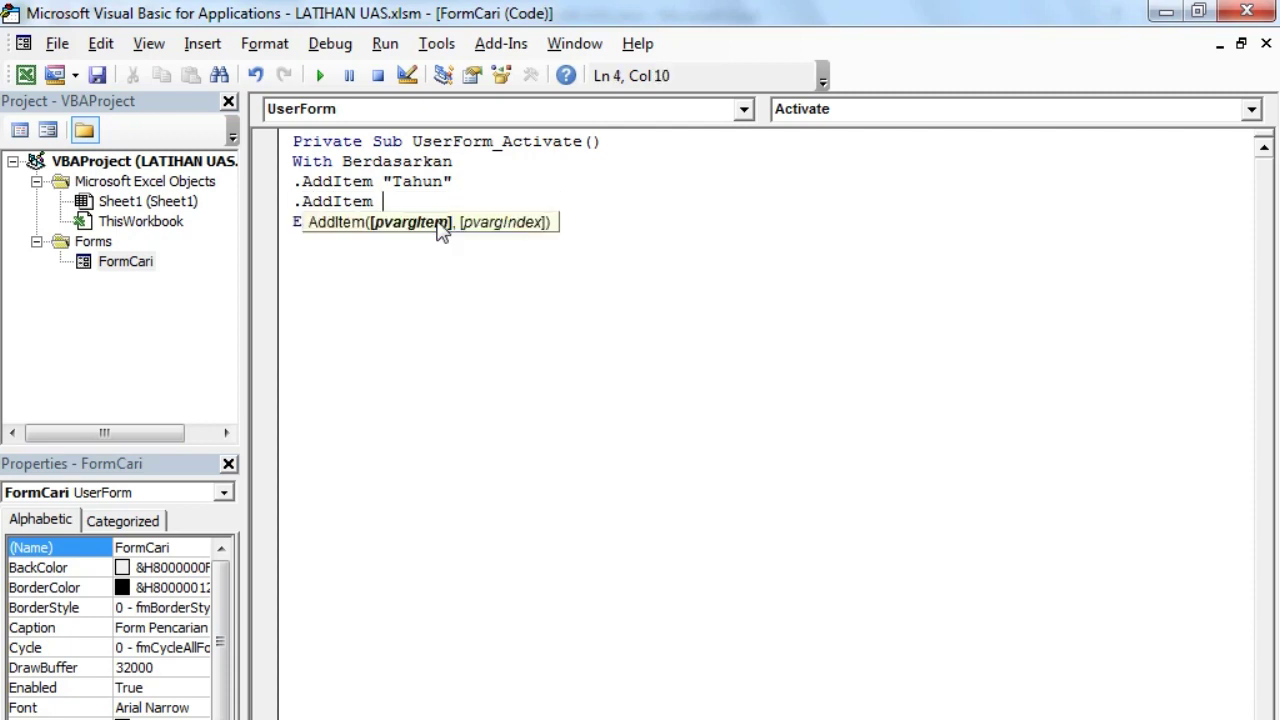
text(")
text(Ta)
key(BackSpace)
text(Bulan)
text(")
key(Return)
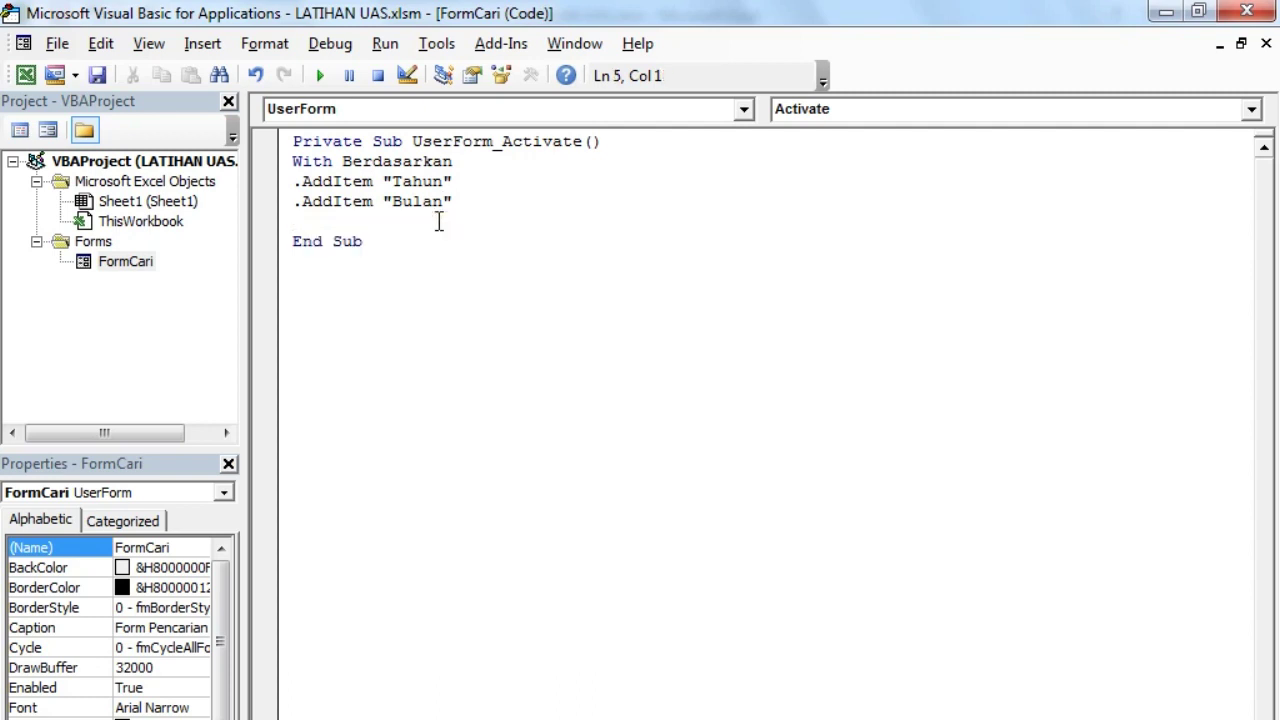
Step: Add the remaining items Kawasan, Sales and "Barang" and close the block with End With
text(.Add)
key(space)
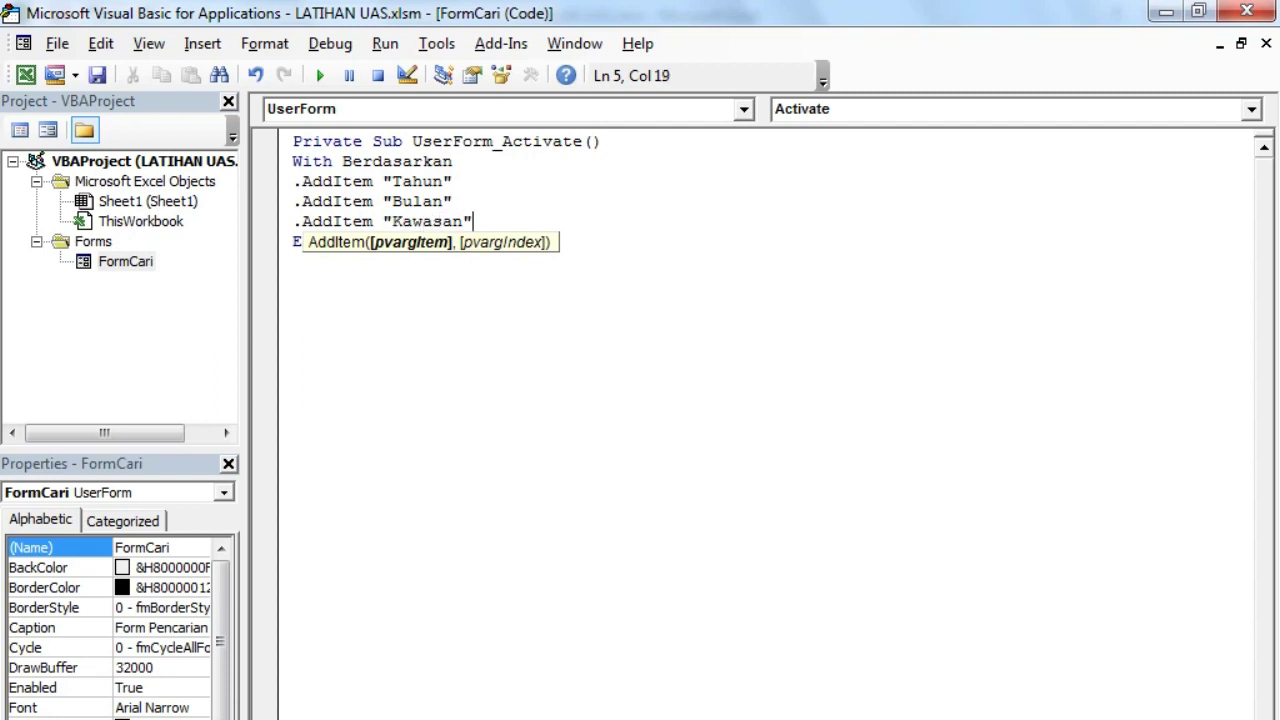
key(Return)
text(.)
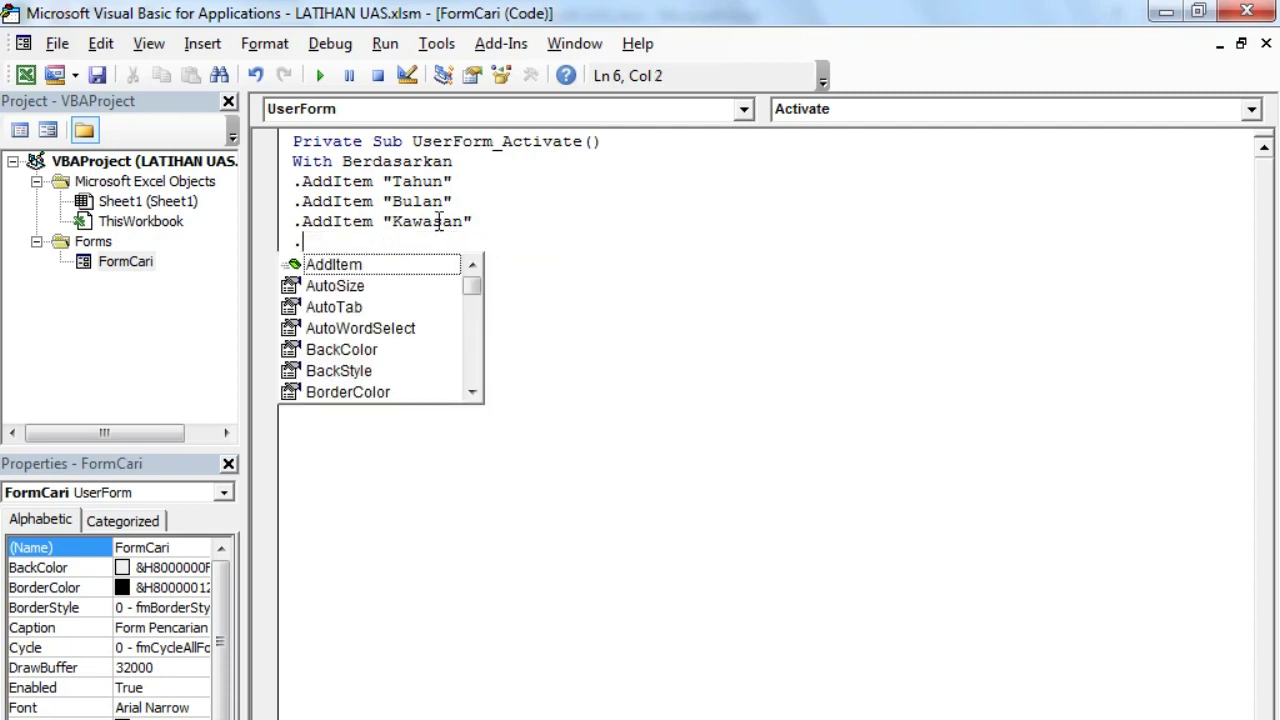
text(Sales)
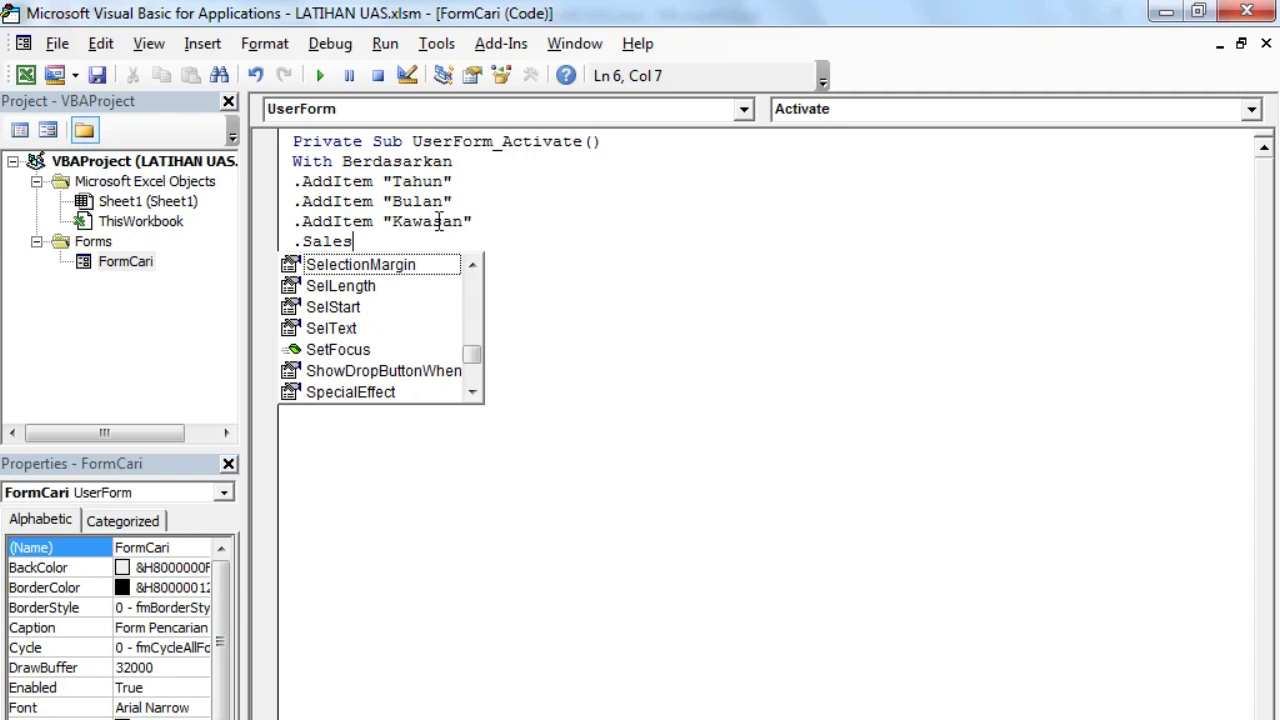
key(BackSpace)
key(BackSpace)
key(BackSpace)
key(BackSpace)
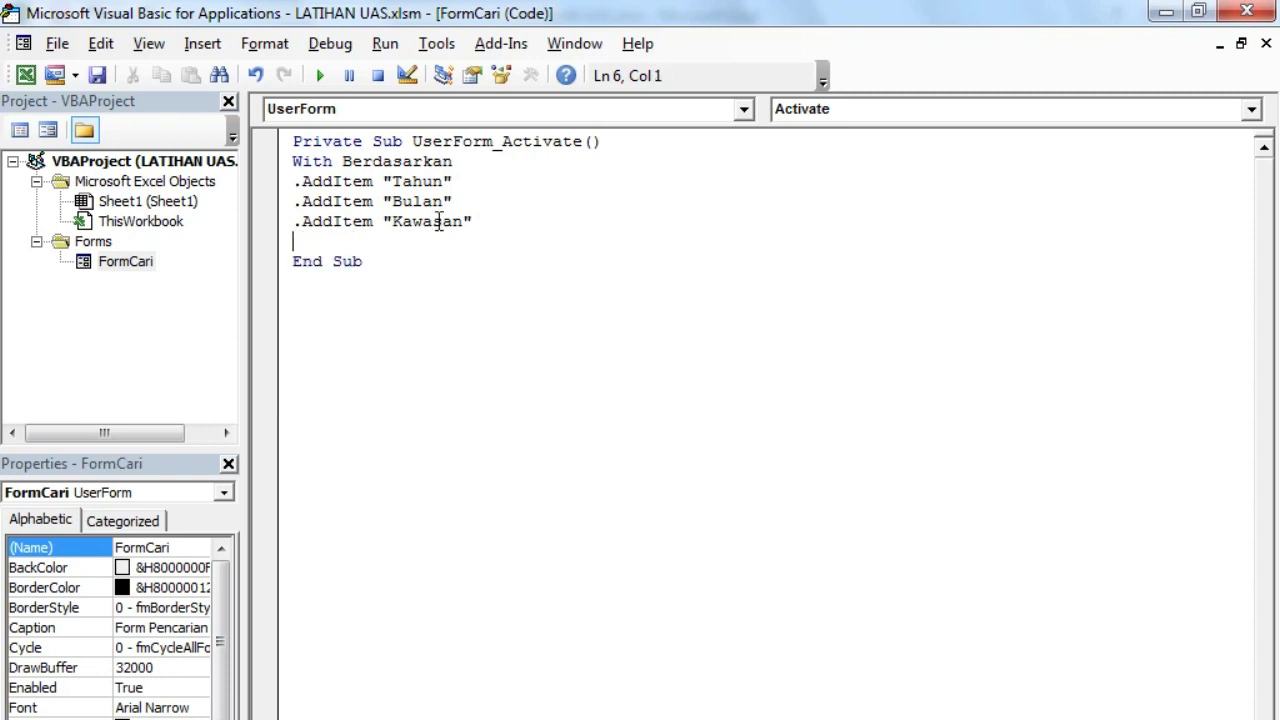
text(.Add)
key(space)
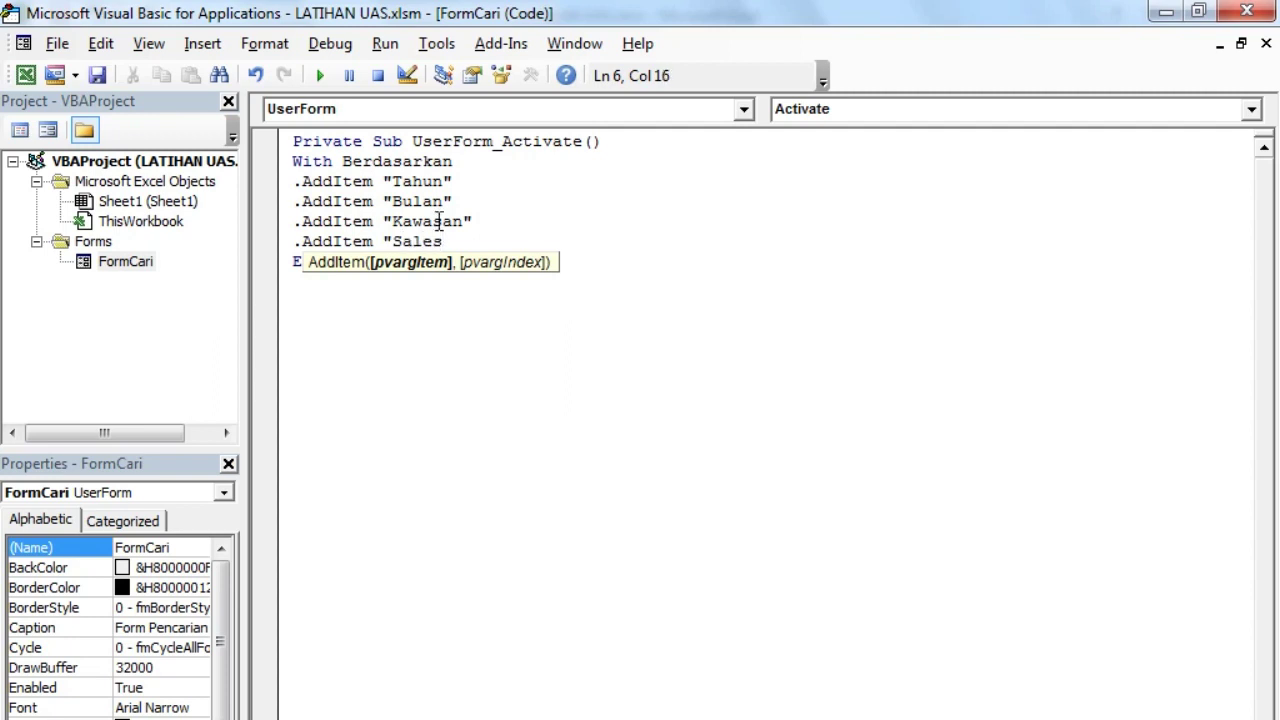
key(Return)
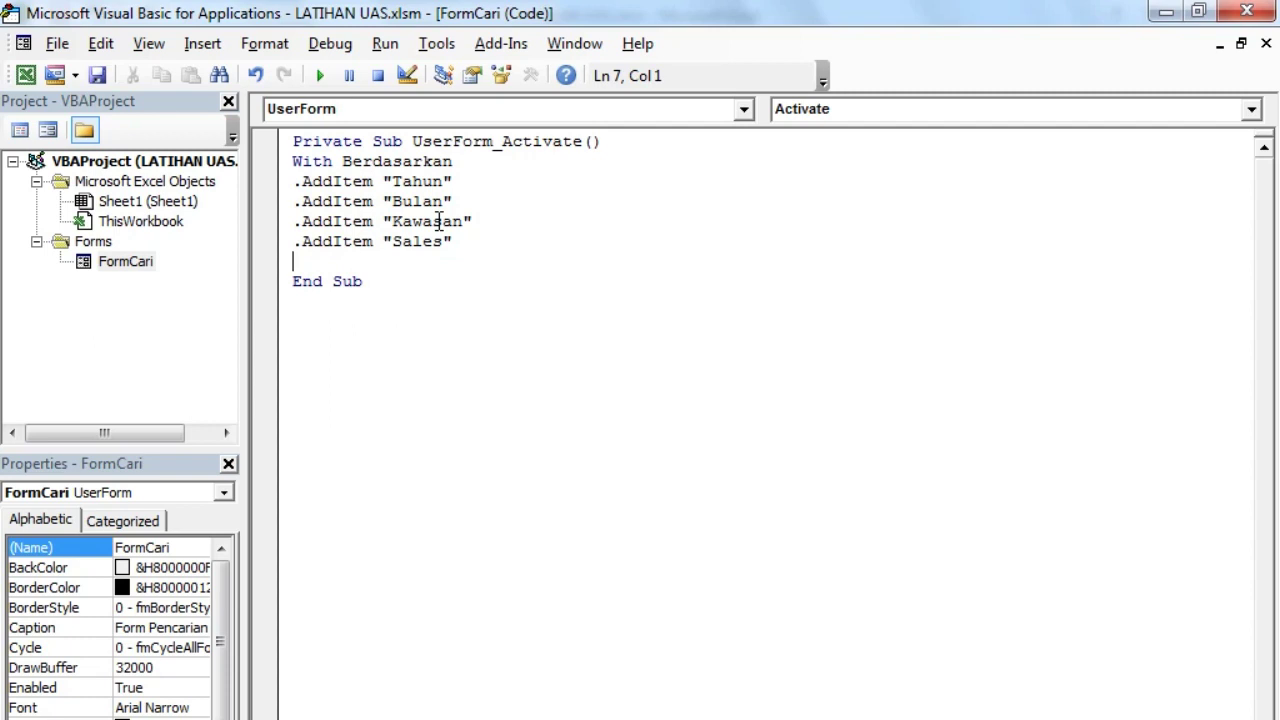
text(.Add)
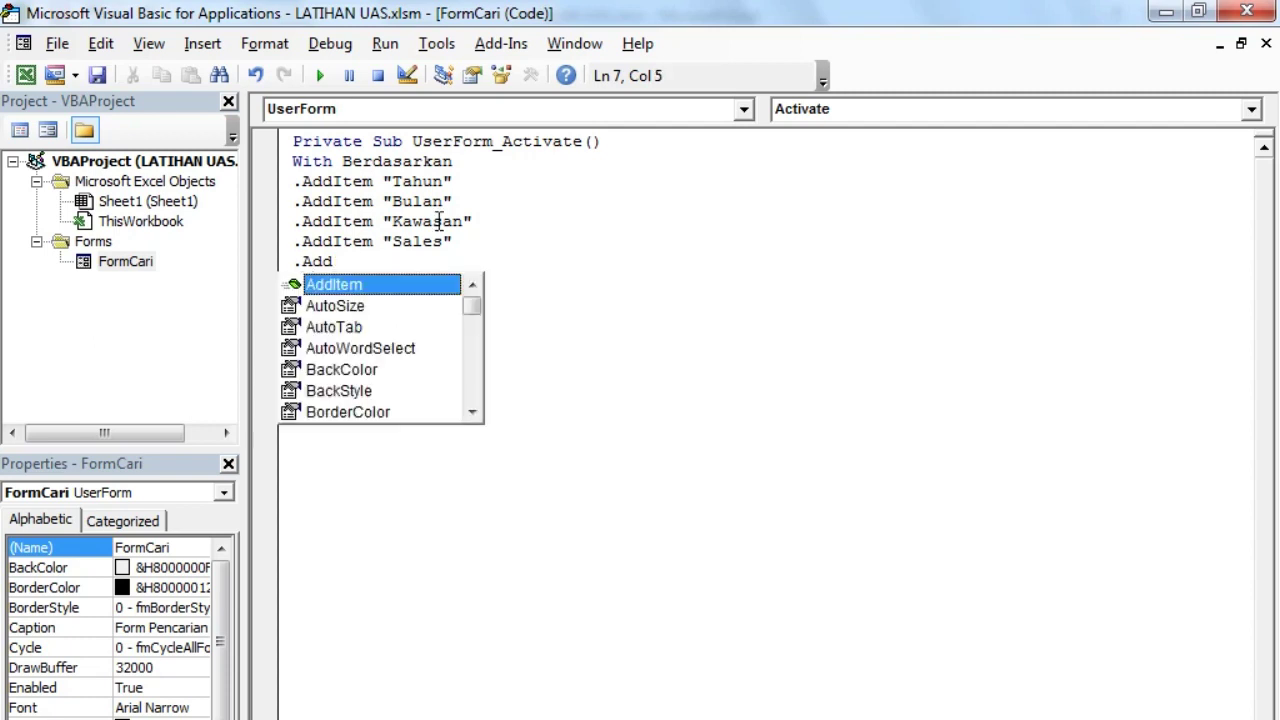
text(Item "Barang")
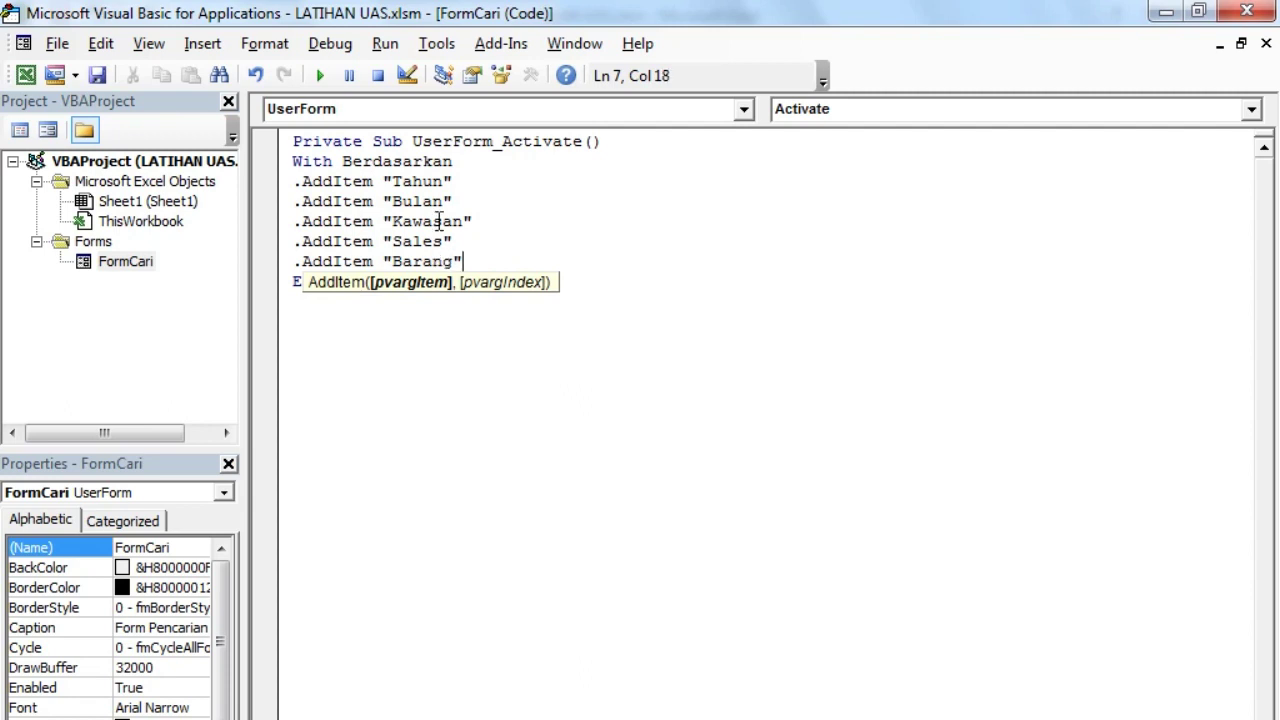
key(Return)
text(End Wit)
key(Return)
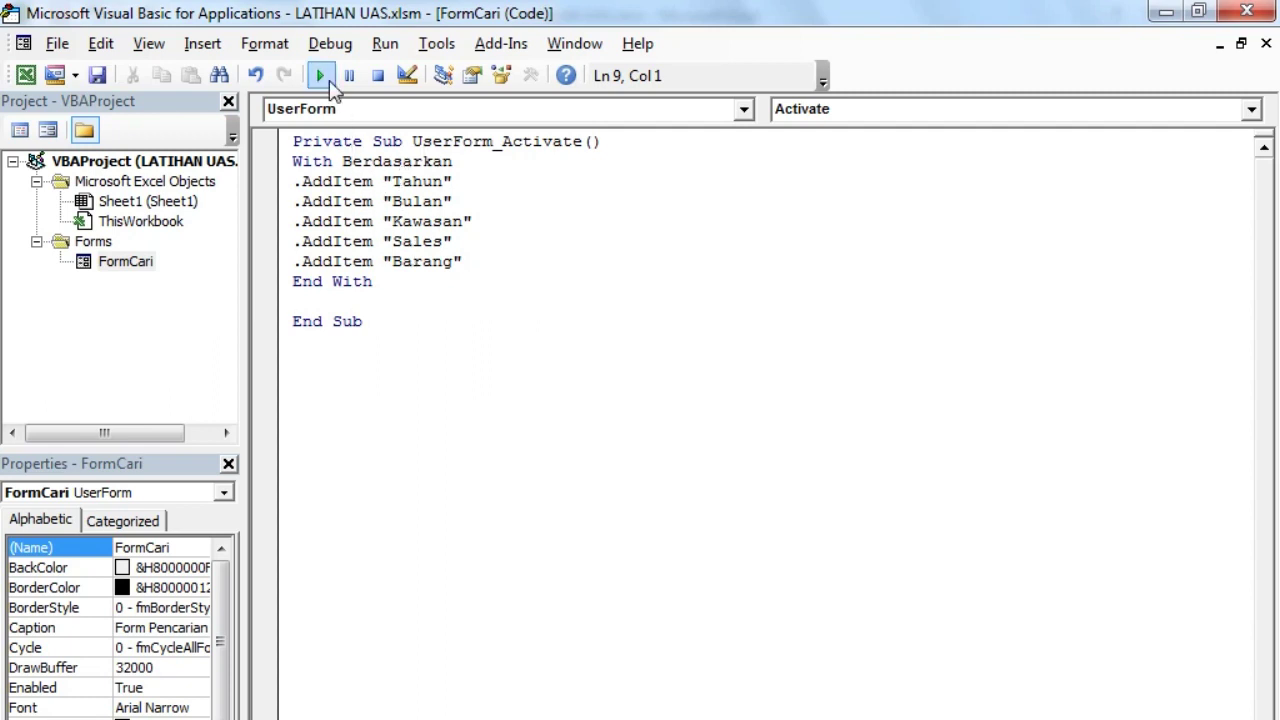
Step: Run the form and pick Tahun, Sales, Kawasan and Barang from the Berdasarkan list
double_click(125, 261)
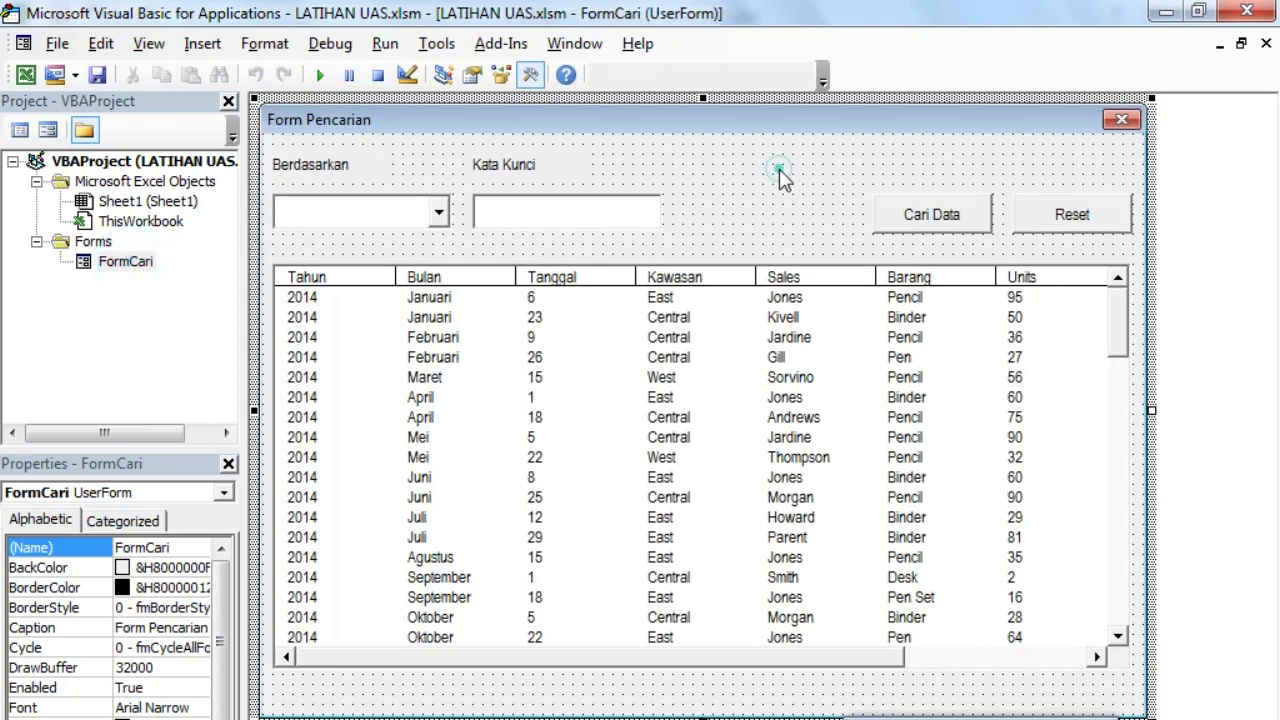
click(319, 76)
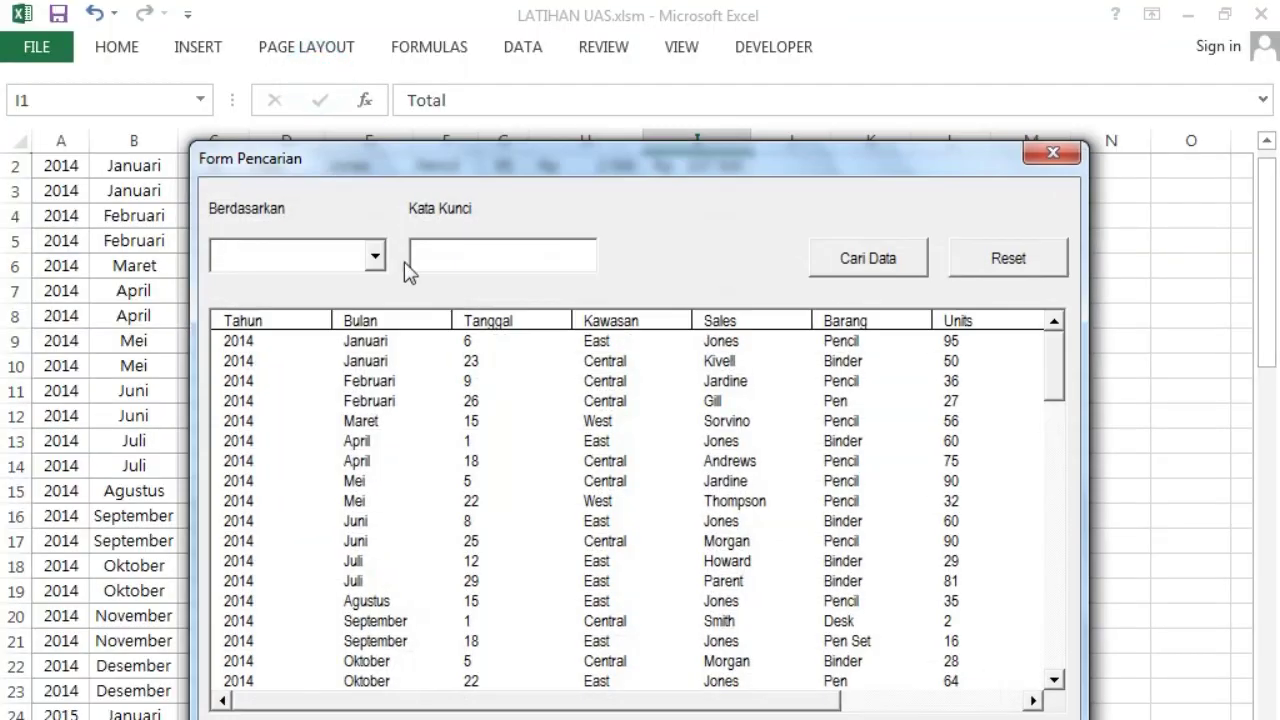
click(376, 256)
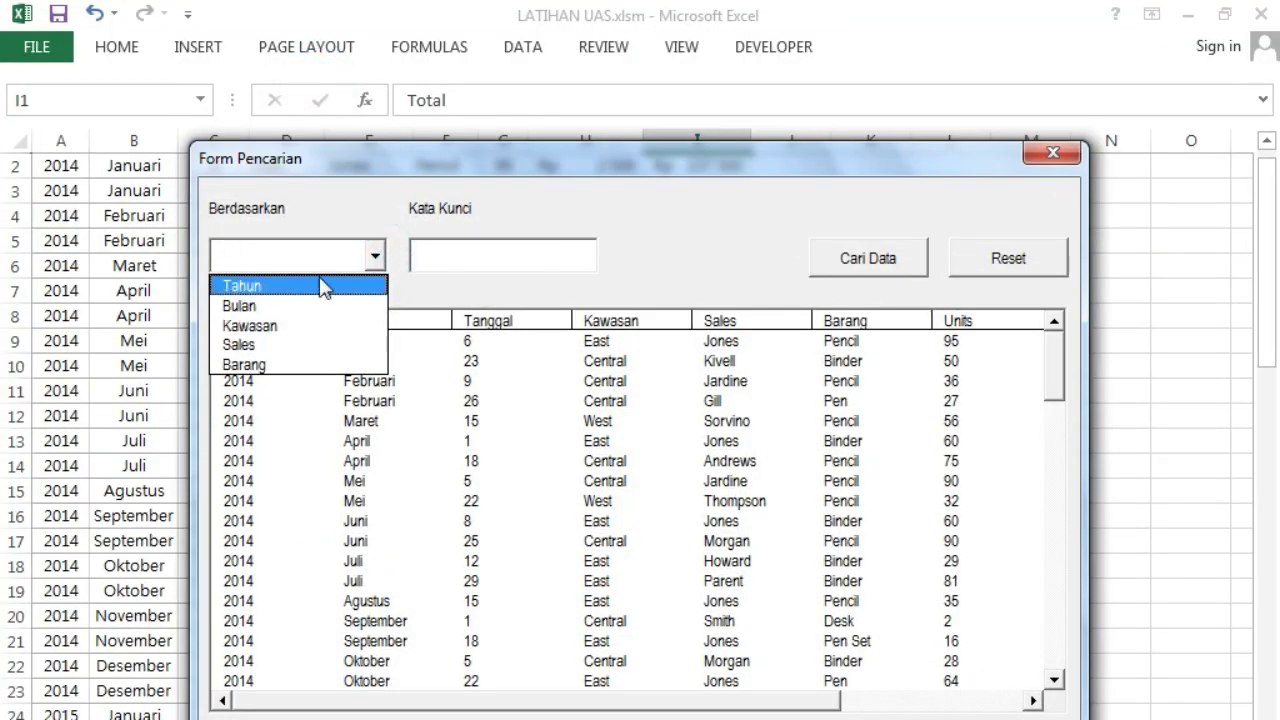
click(311, 284)
click(375, 256)
click(232, 343)
click(375, 256)
click(308, 327)
click(376, 257)
click(272, 362)
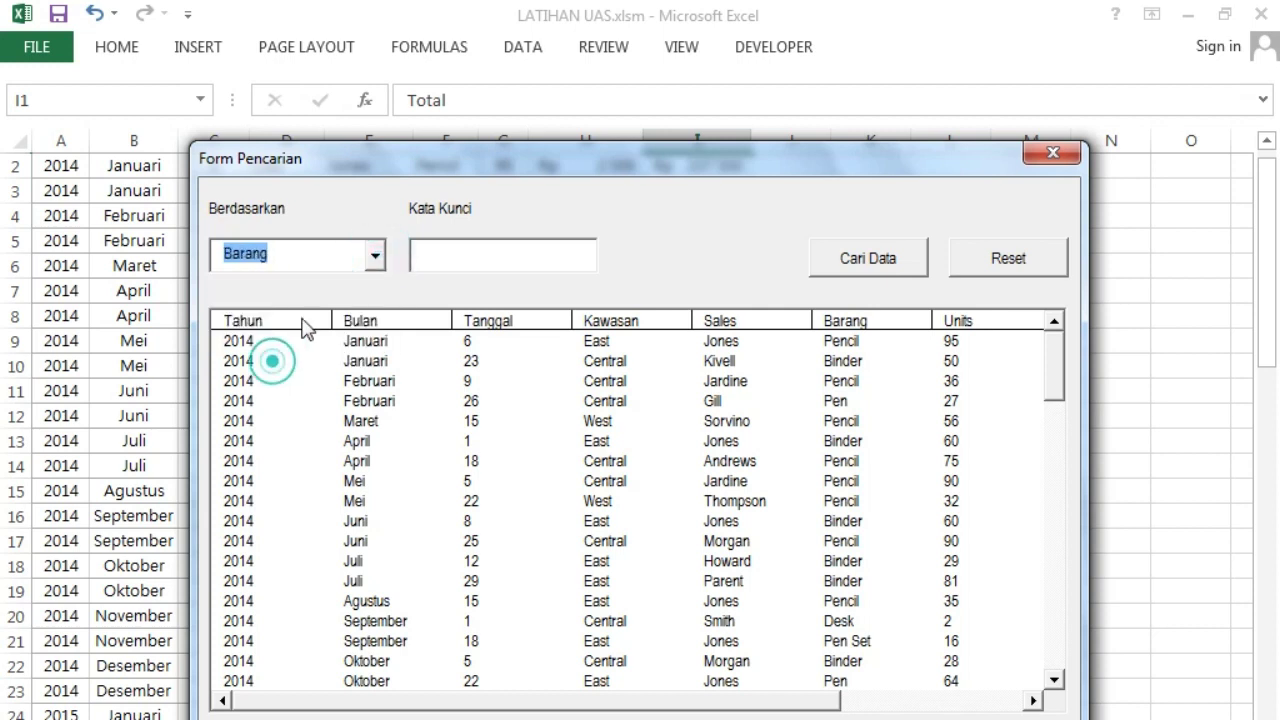
Step: Focus the Kata Kunci field, close the running form, and select the form in design
click(488, 256)
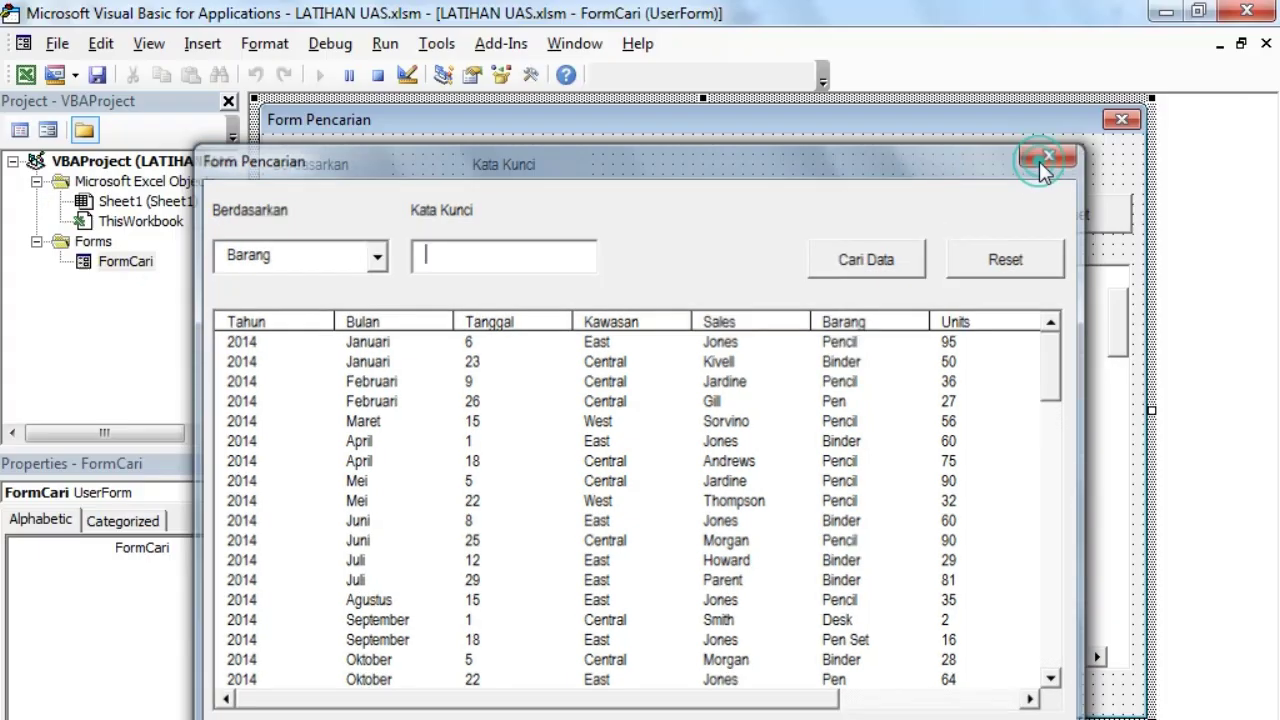
click(1039, 161)
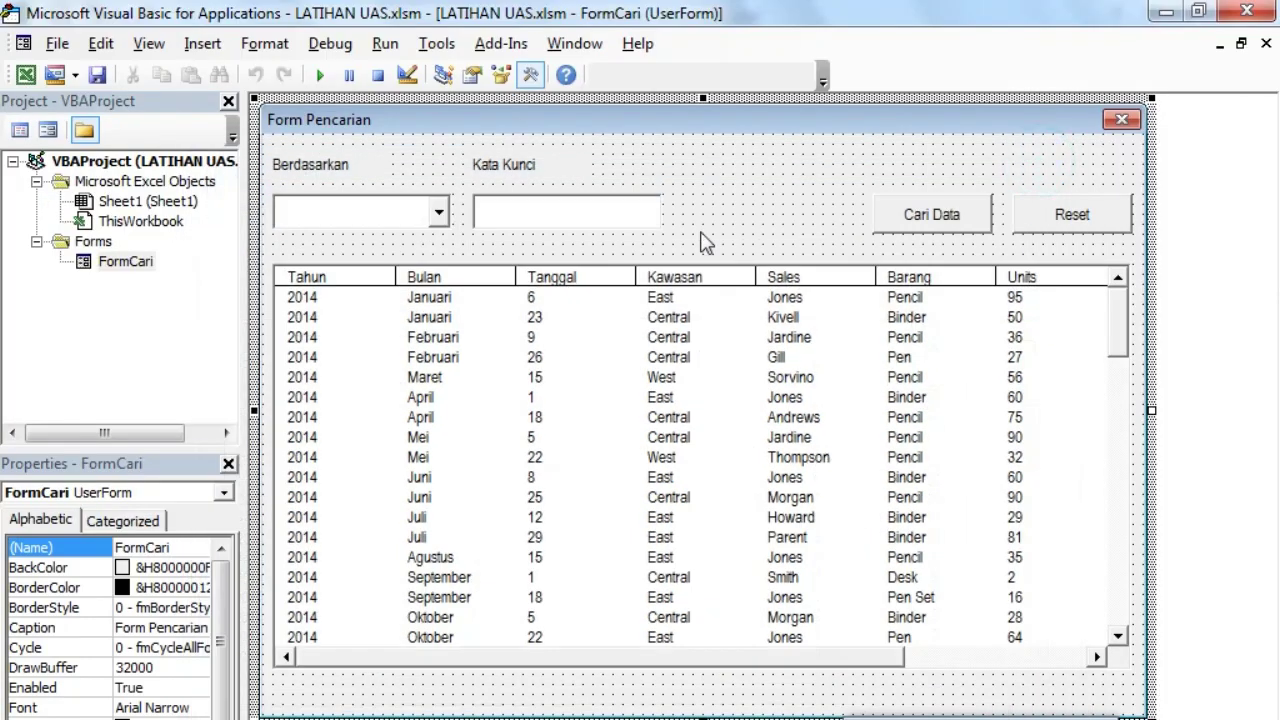
click(960, 214)
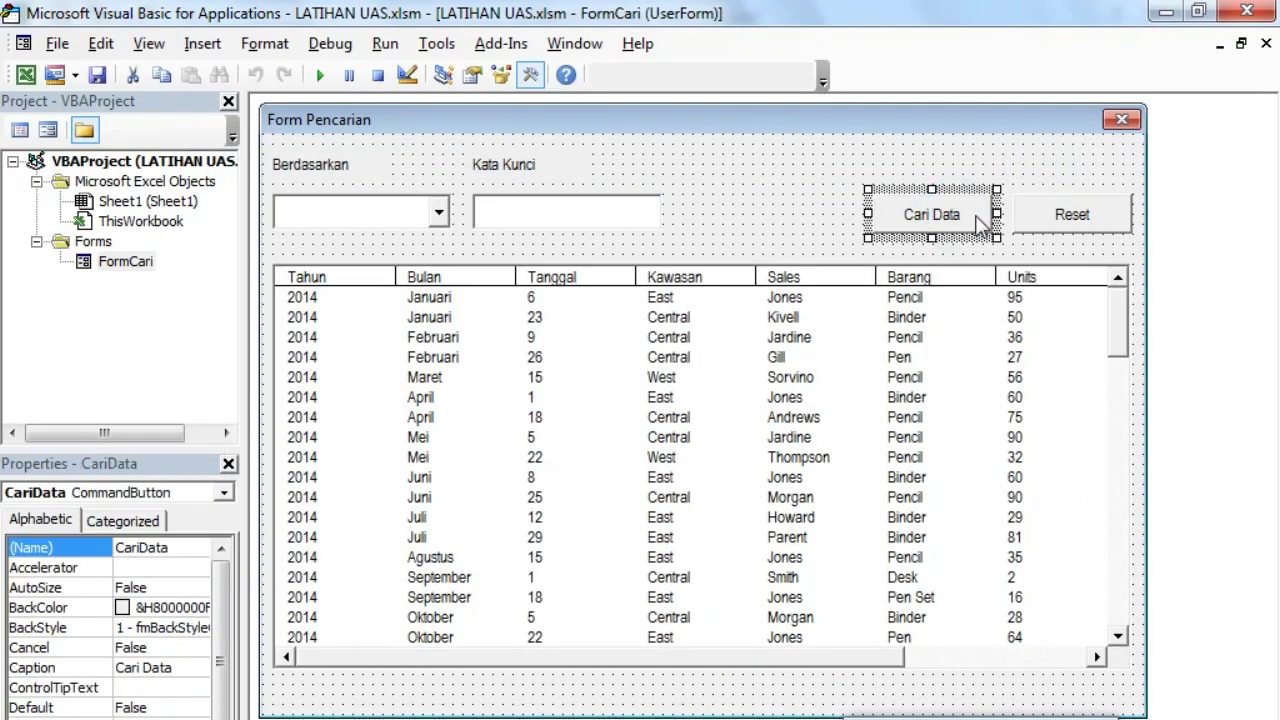
click(864, 206)
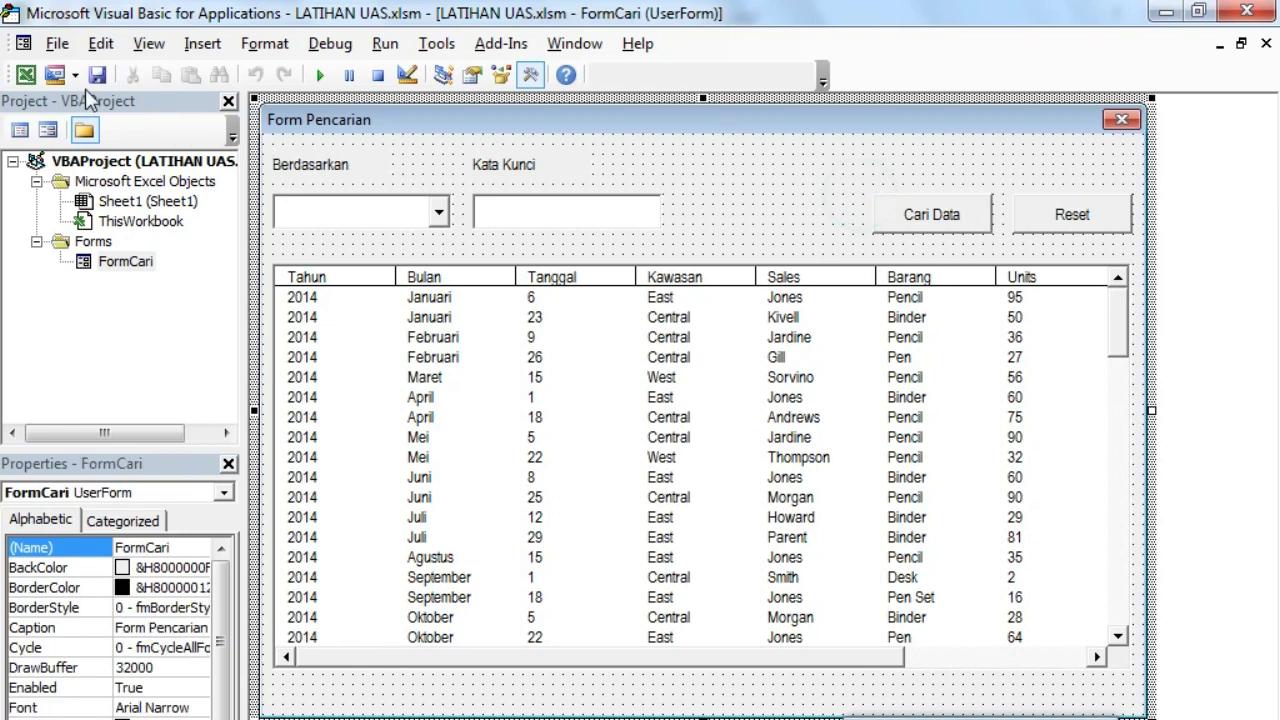
Step: Copy the Bulan/Januari cells B1:B2 into K1:K2 as the criteria block
click(26, 75)
scroll(638, 266, up, 1)
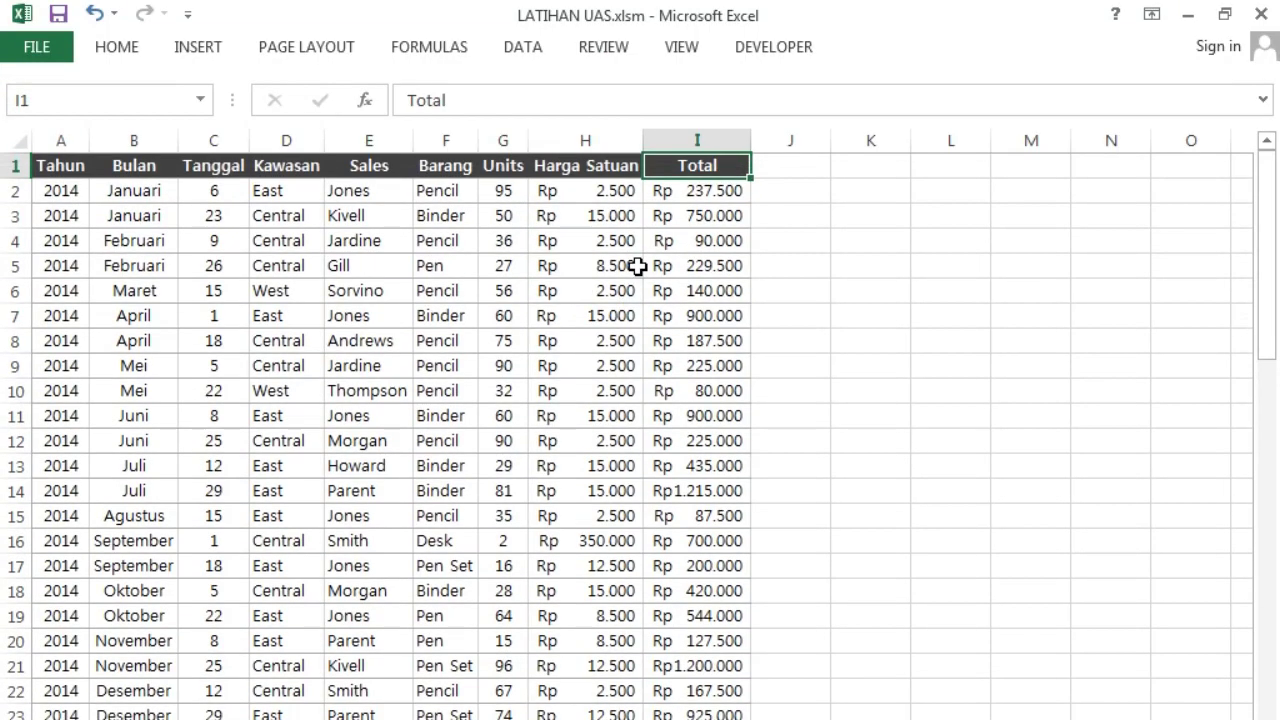
scroll(883, 566, right, 2)
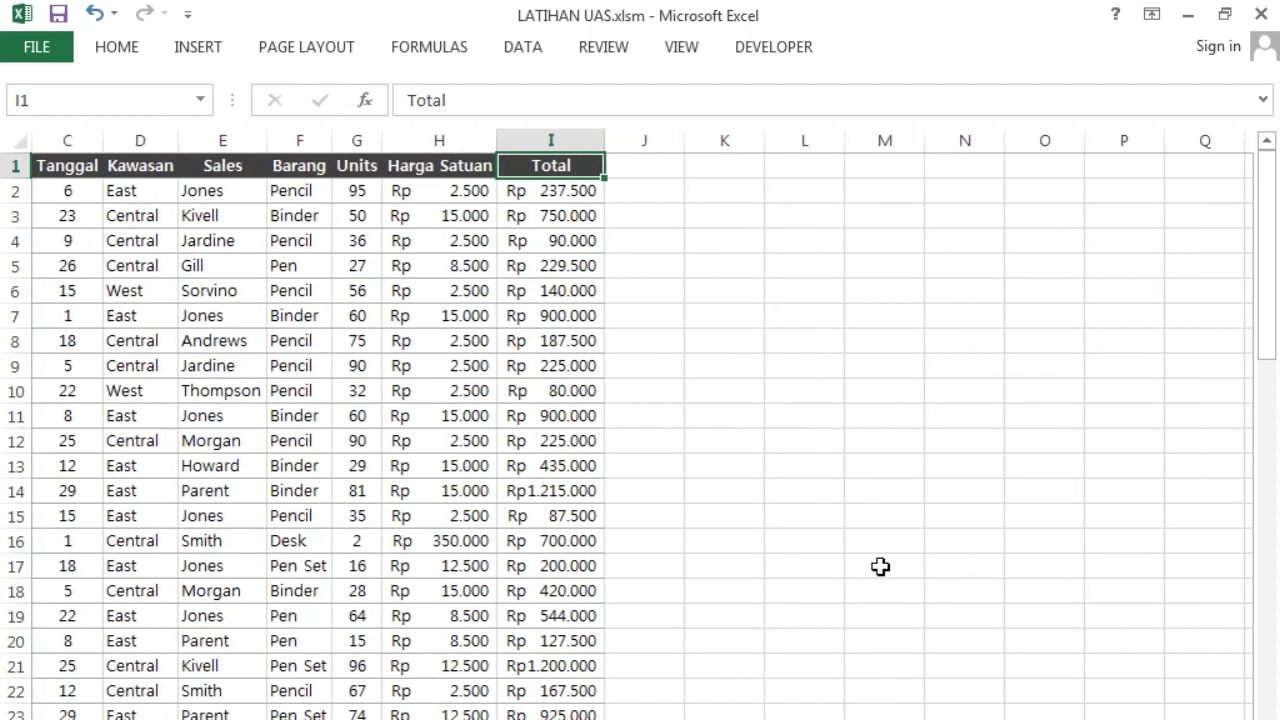
scroll(905, 600, left, 2)
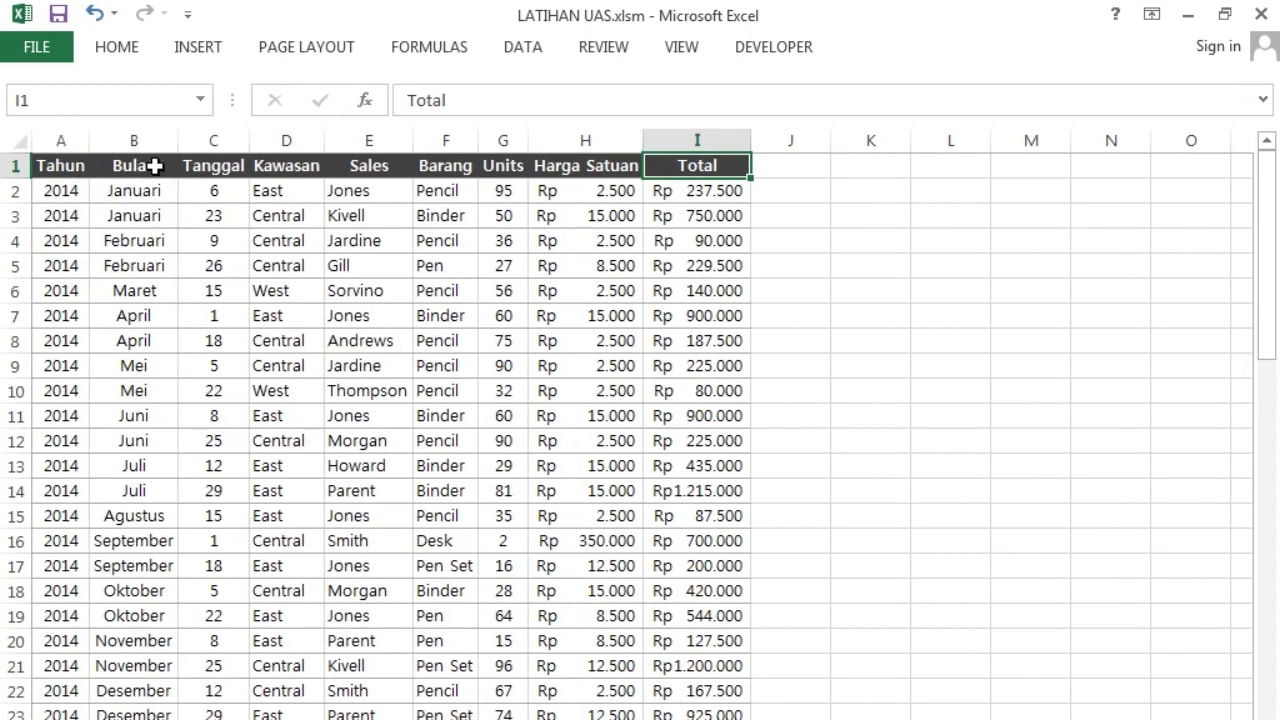
drag(133, 165, 135, 192)
key(ctrl+c)
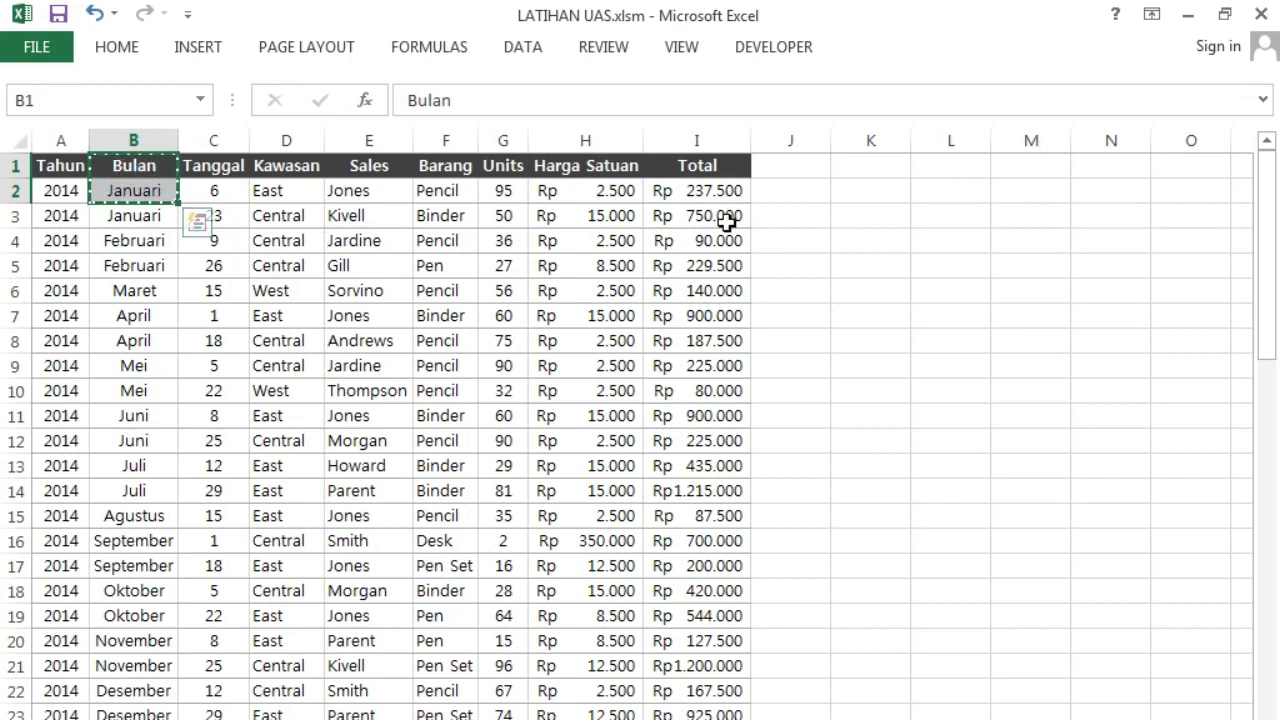
click(871, 162)
key(ctrl+v)
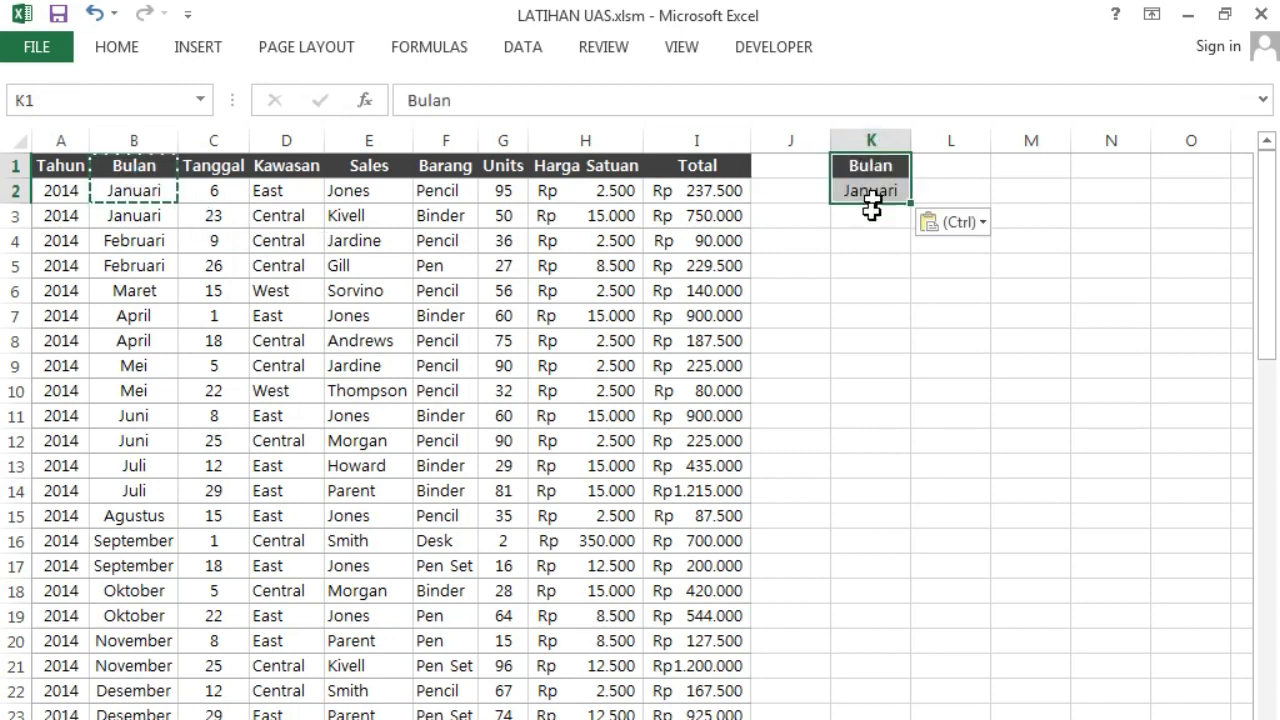
click(866, 216)
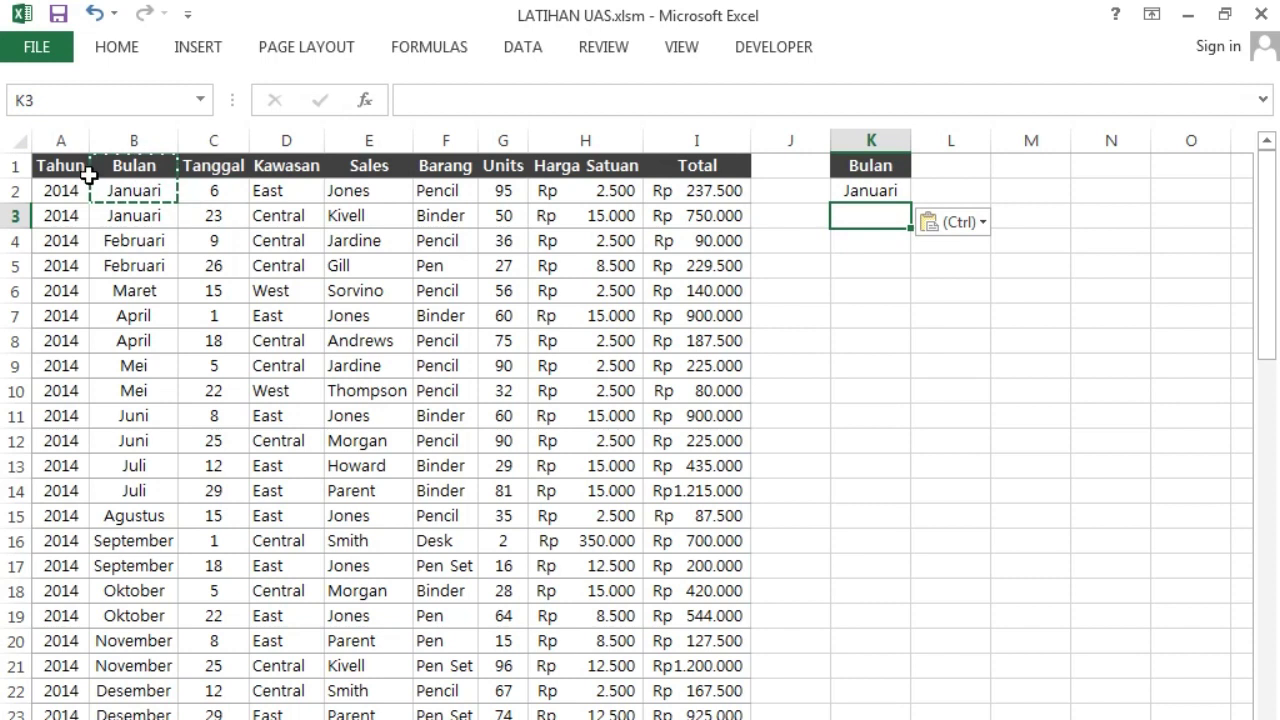
Step: Copy the header row A1:I1 to M1 onward and select M2
drag(55, 165, 675, 172)
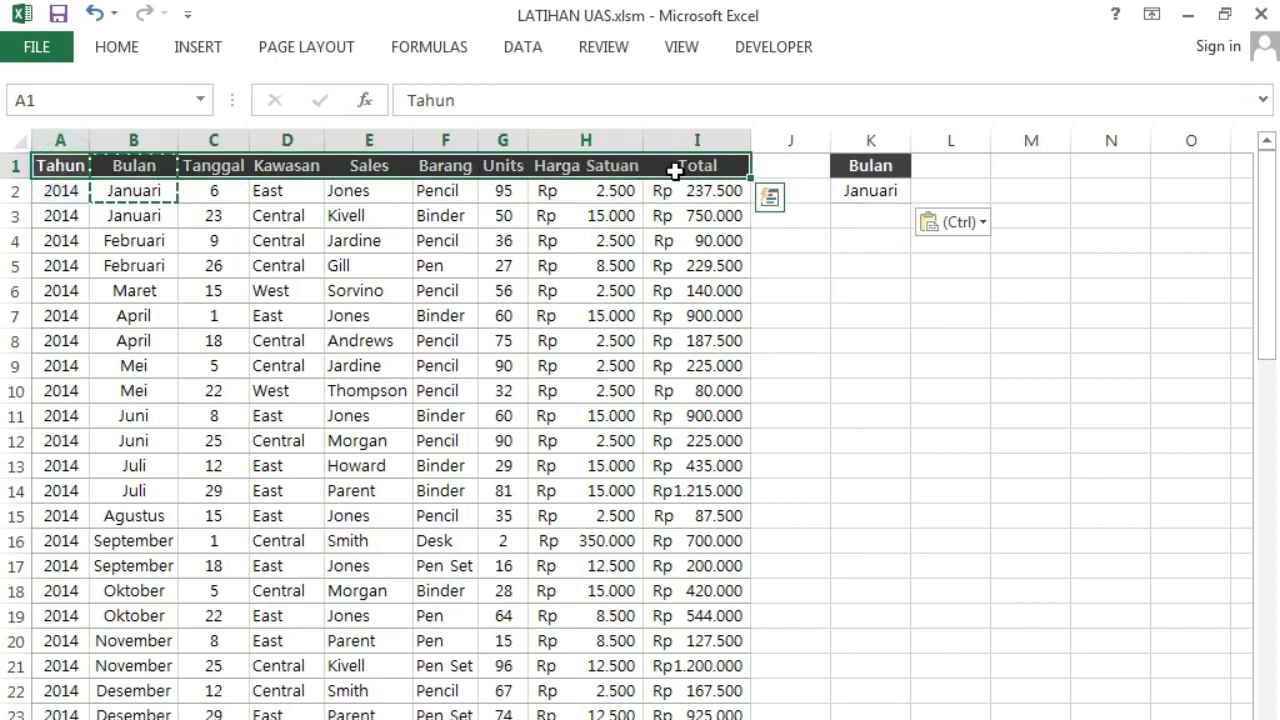
key(ctrl+c)
click(1018, 166)
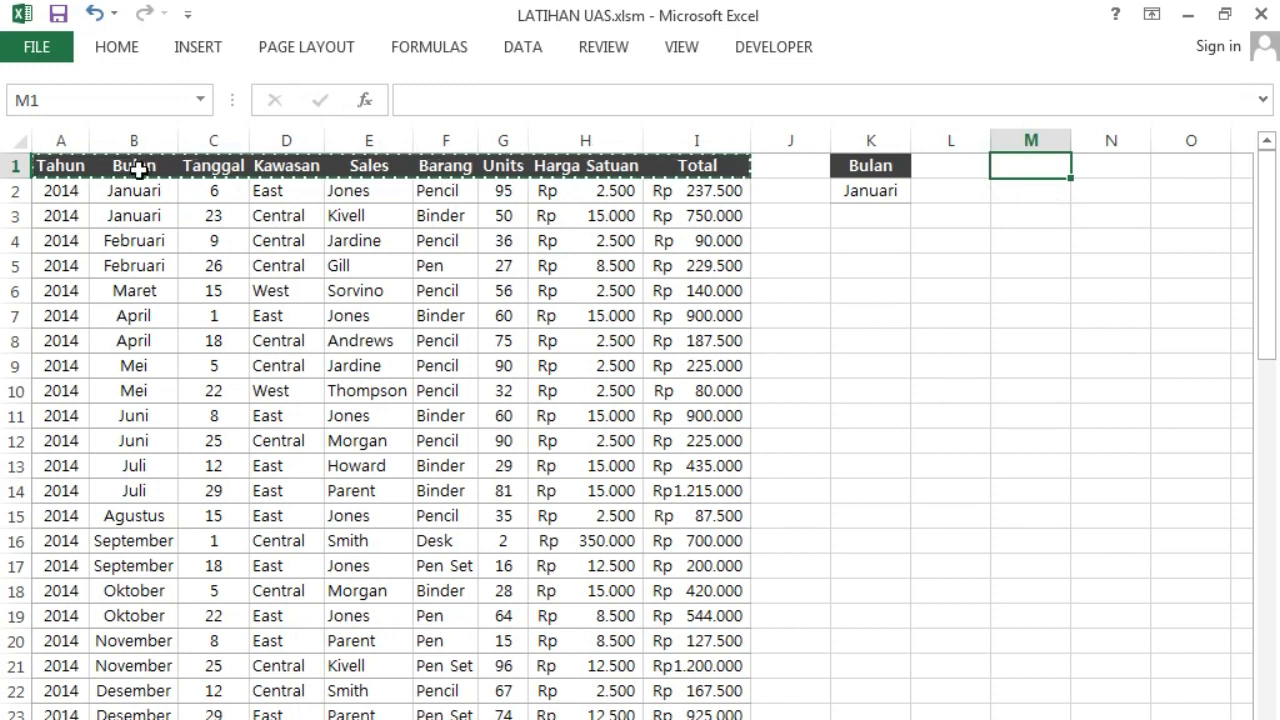
click(60, 167)
drag(152, 167, 680, 167)
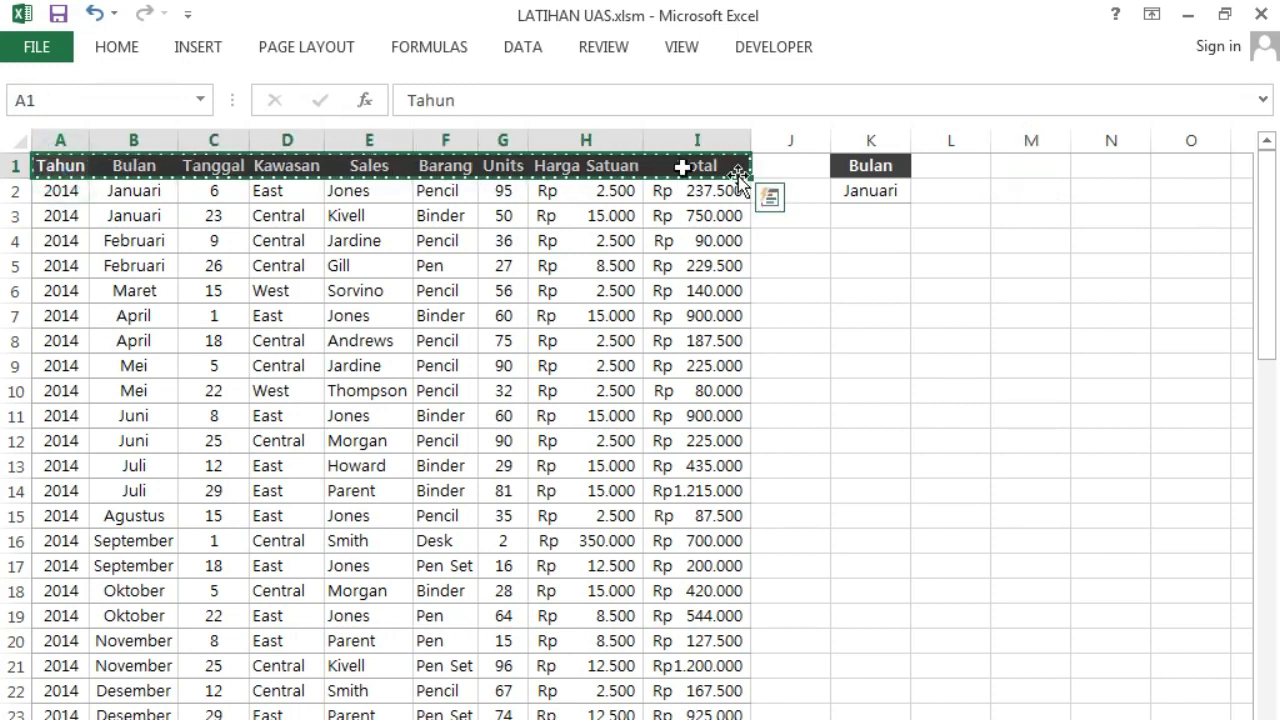
click(1005, 170)
key(ctrl+v)
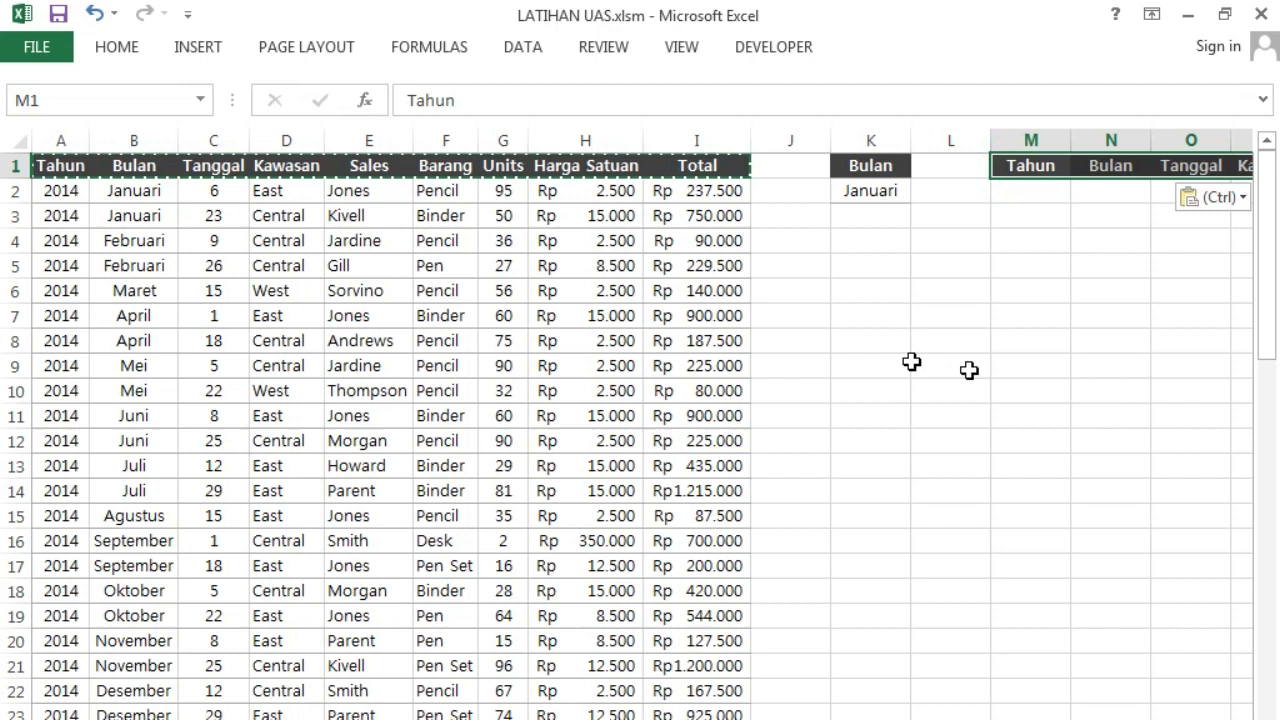
scroll(837, 211, right, 3)
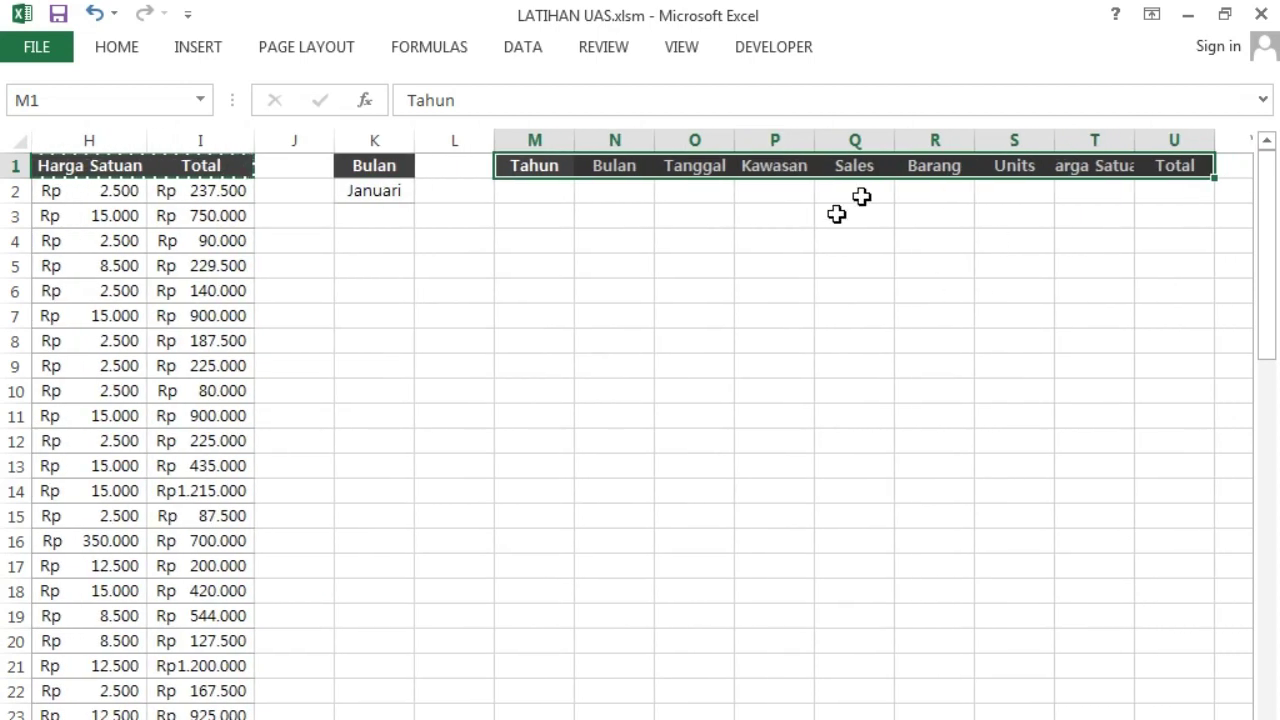
click(486, 276)
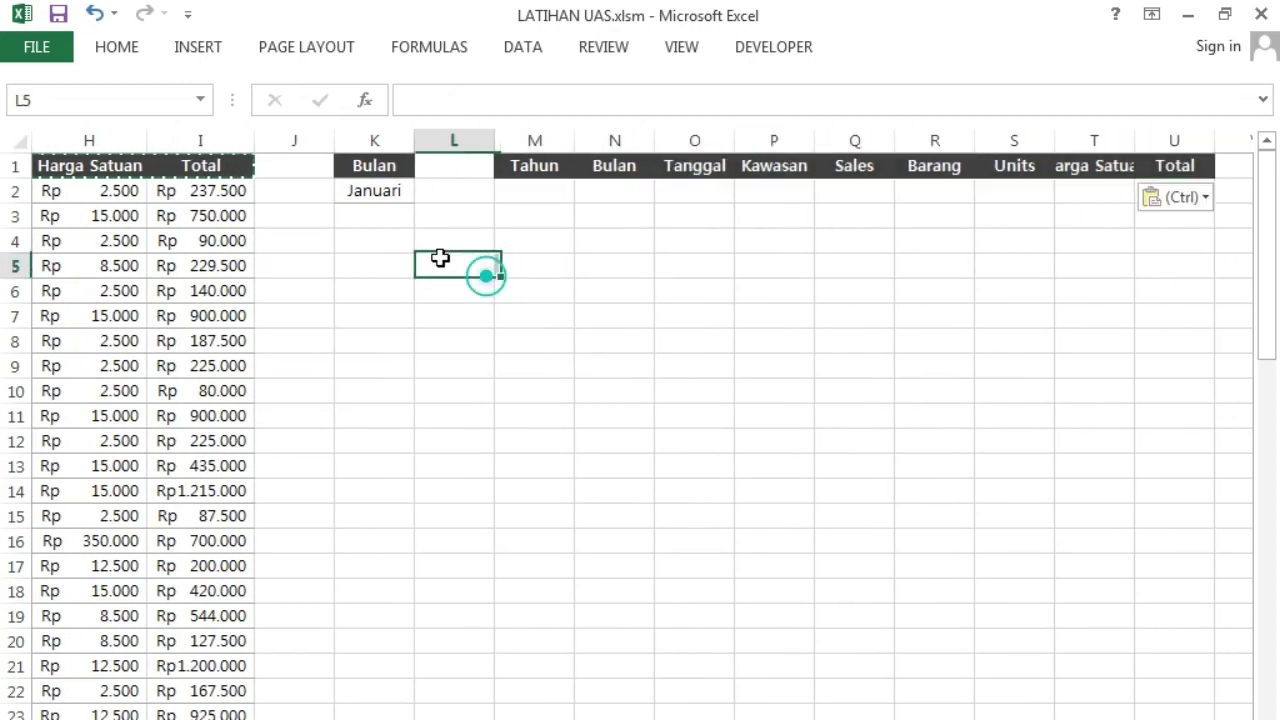
click(551, 193)
Step: In Name Manager, start a new name HasilCari and clear its prefilled reference
click(457, 48)
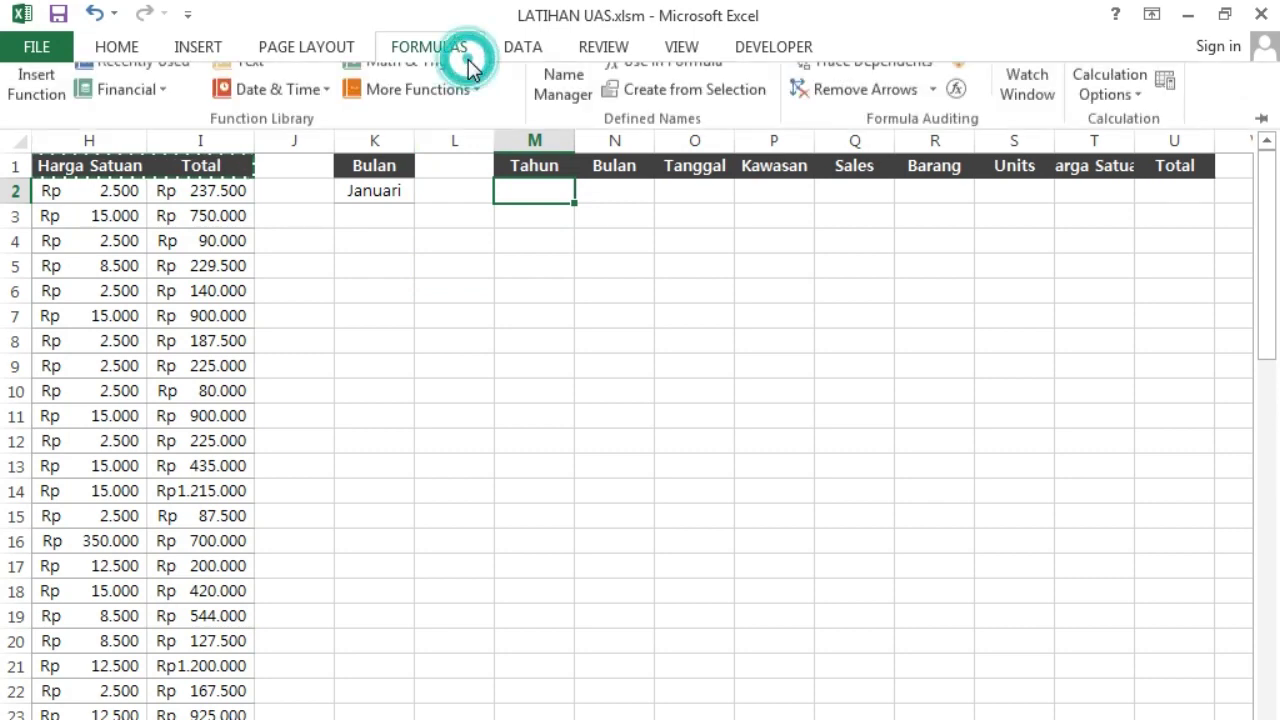
click(562, 115)
drag(500, 235, 815, 283)
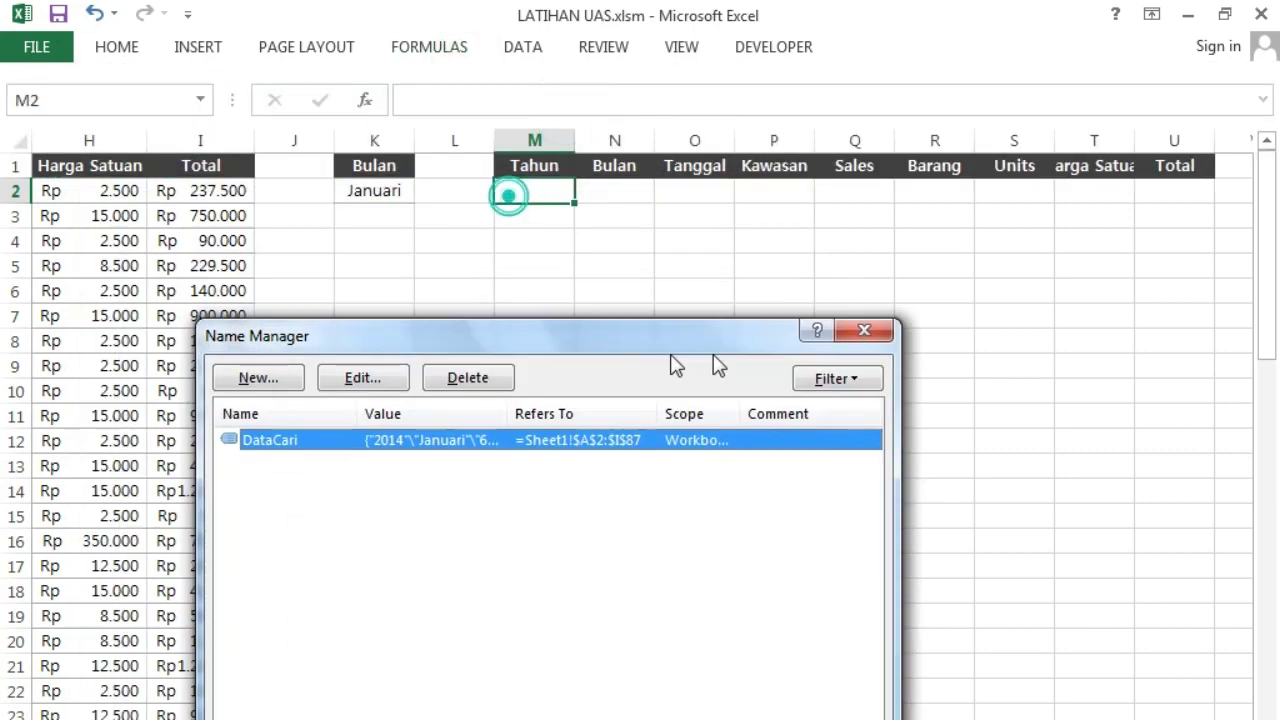
click(486, 311)
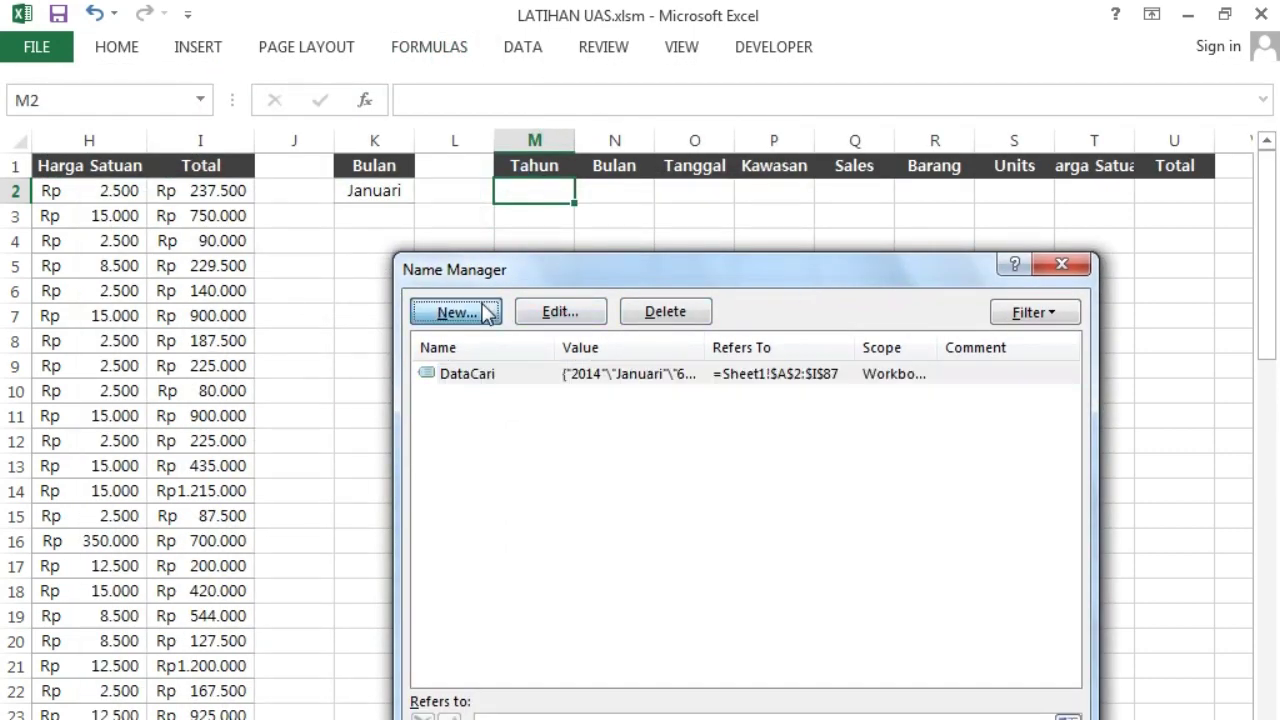
double_click(720, 432)
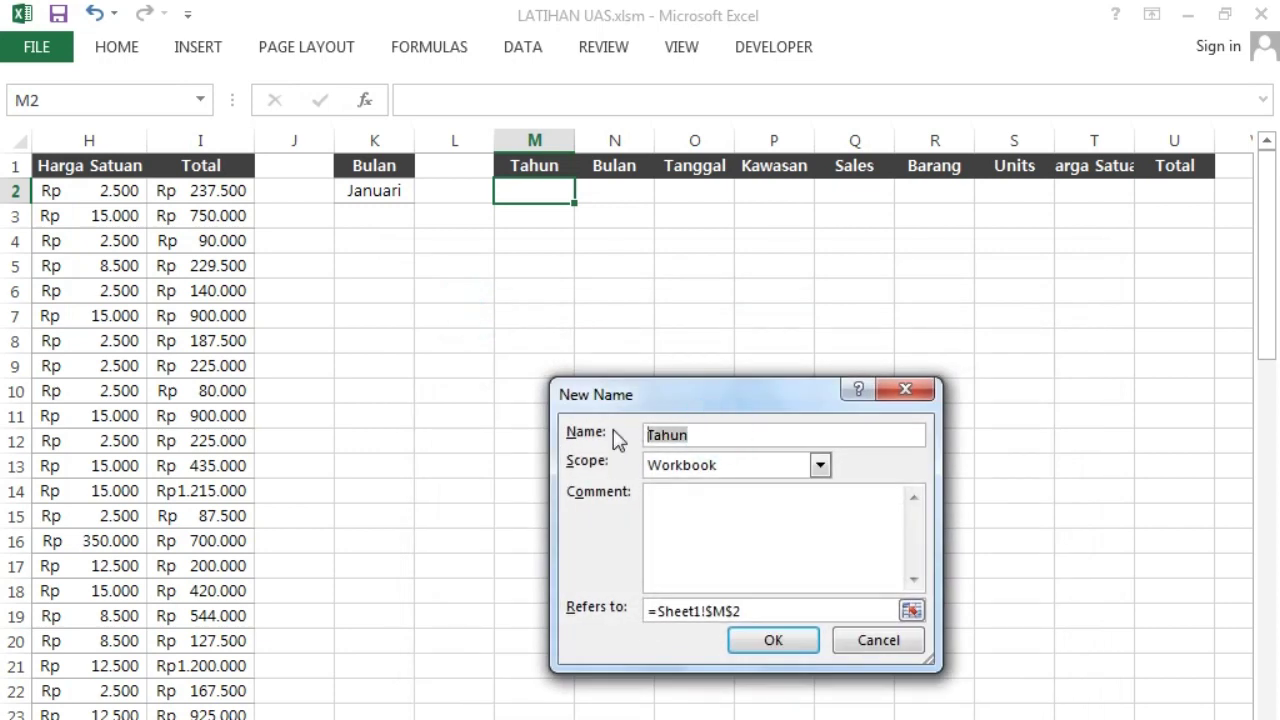
text(HasilCari)
click(766, 610)
key(BackSpace)
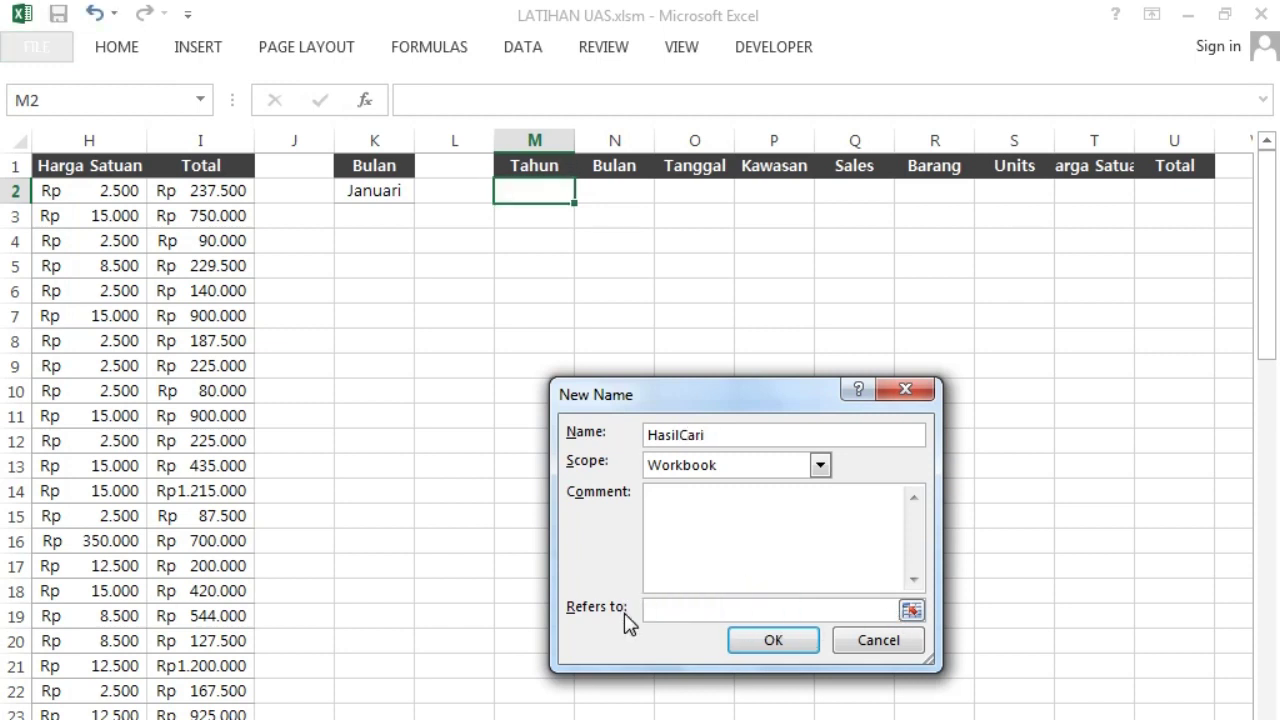
Step: Set HasilCari to =OFFSET(Sheet1!$M$2;0;0;COUNTA(Sheet1!$M$2:$M$30000);9) and close Name Manager
drag(552, 549, 378, 540)
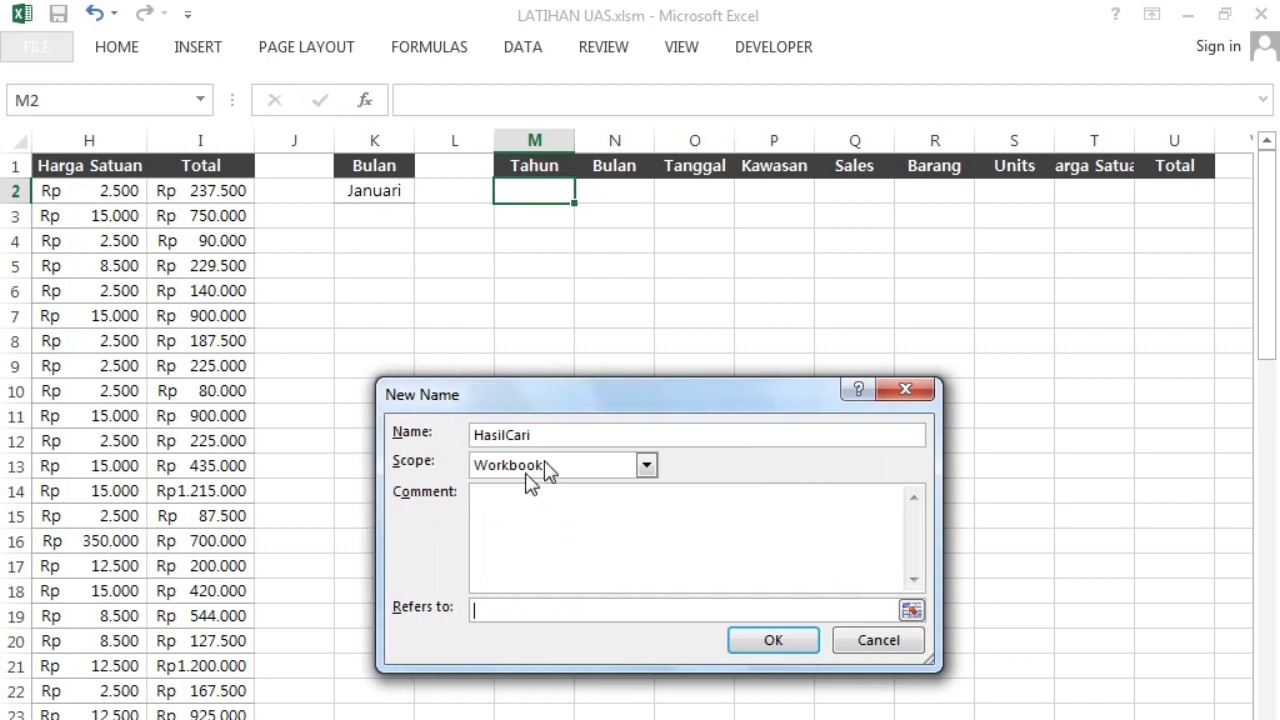
drag(596, 392, 672, 294)
drag(1017, 407, 1122, 410)
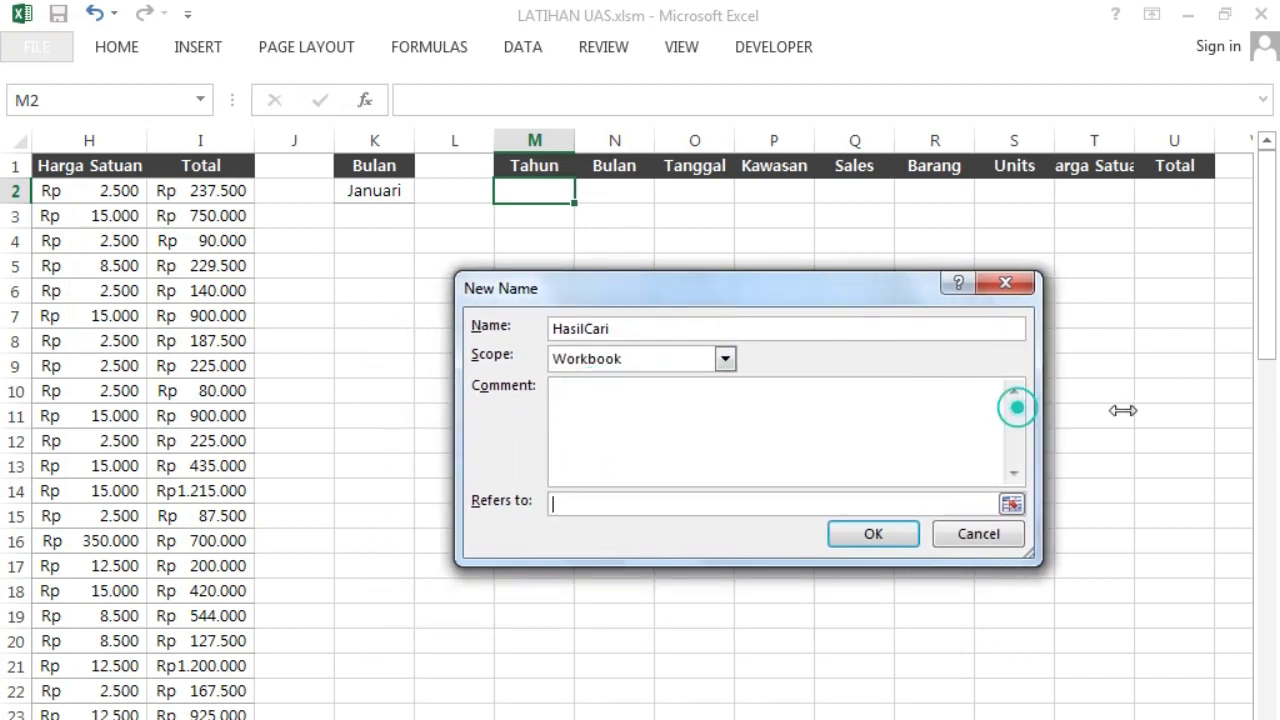
click(630, 501)
text(=OFFSET()
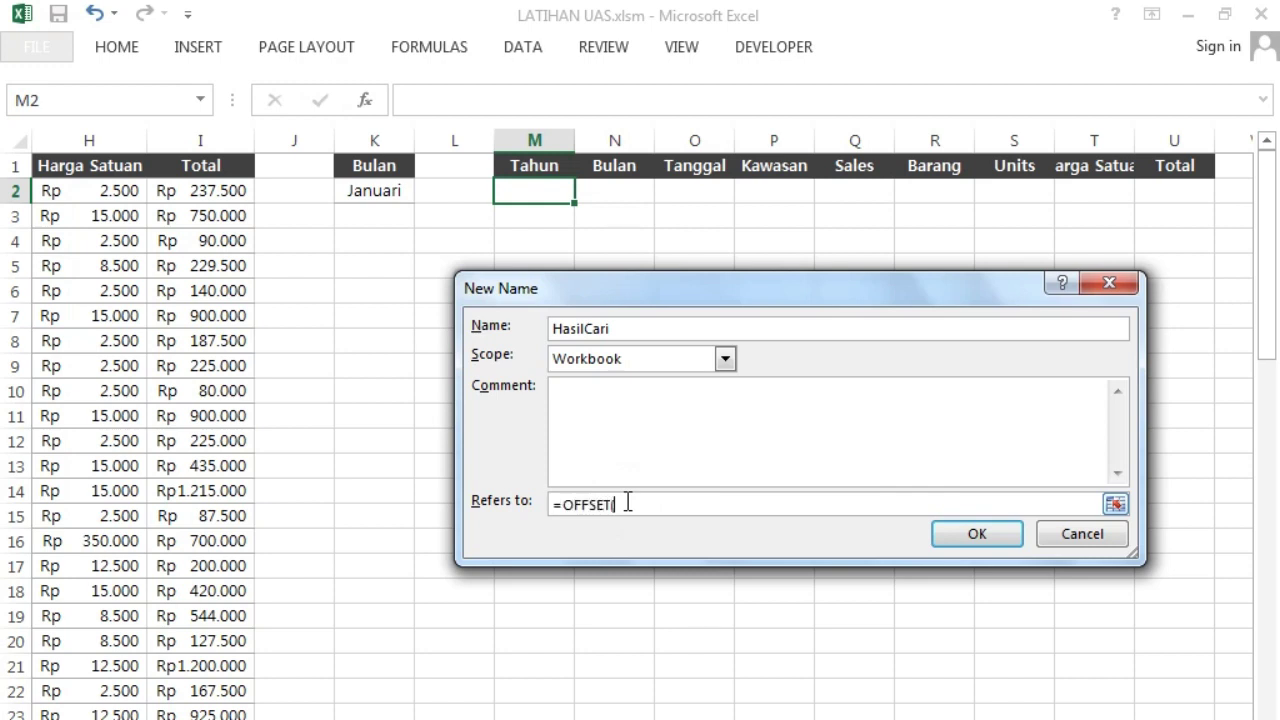
click(530, 187)
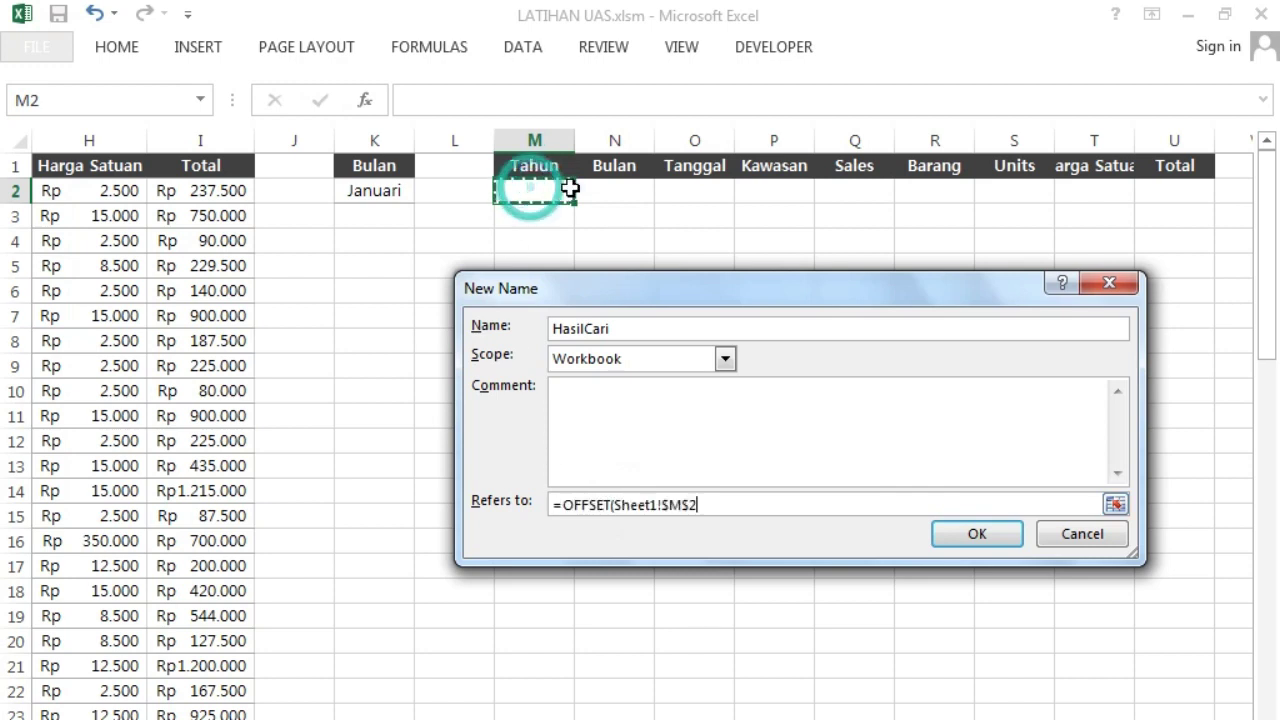
text(;0;0;COUNTA()
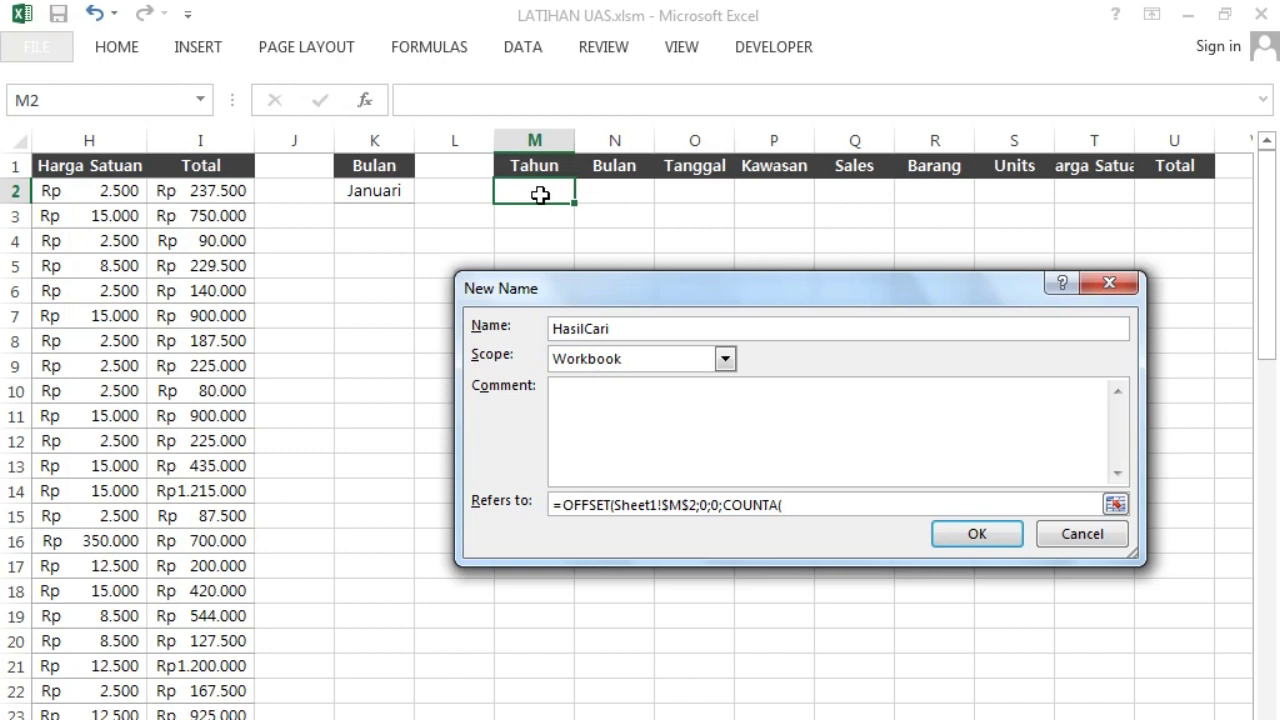
drag(523, 191, 524, 208)
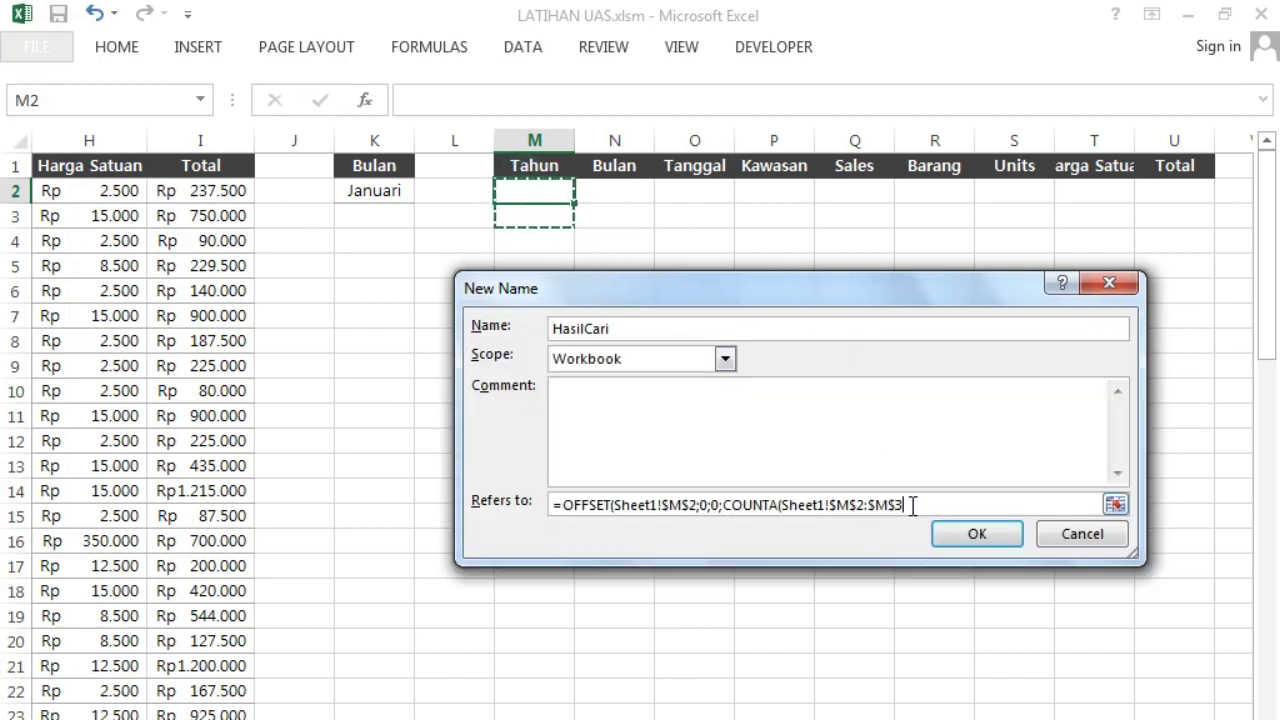
text(0000);9)
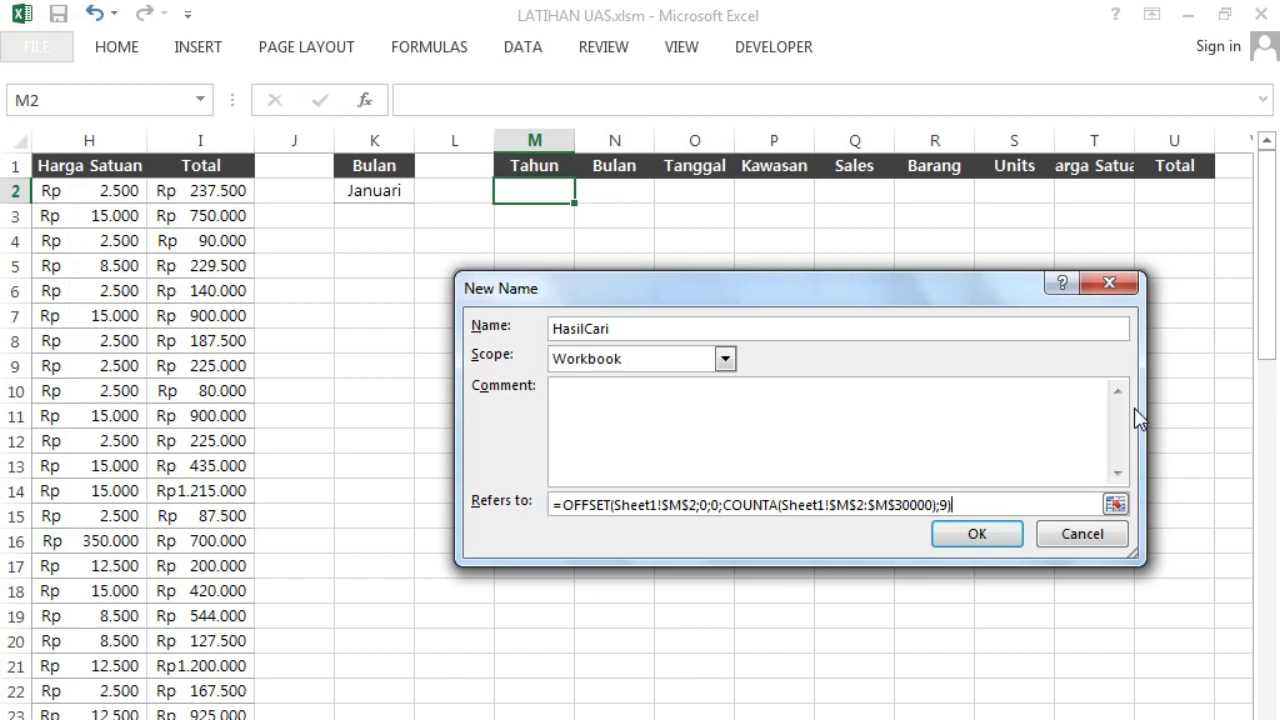
click(980, 540)
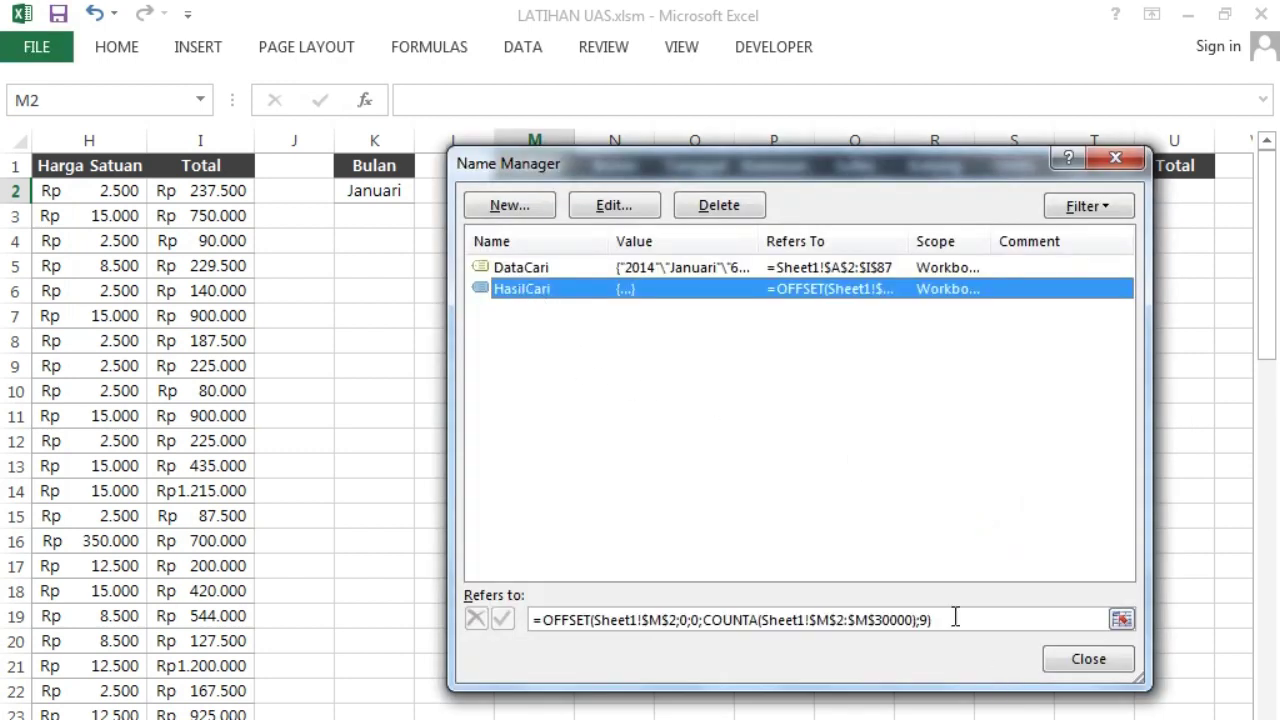
click(1063, 666)
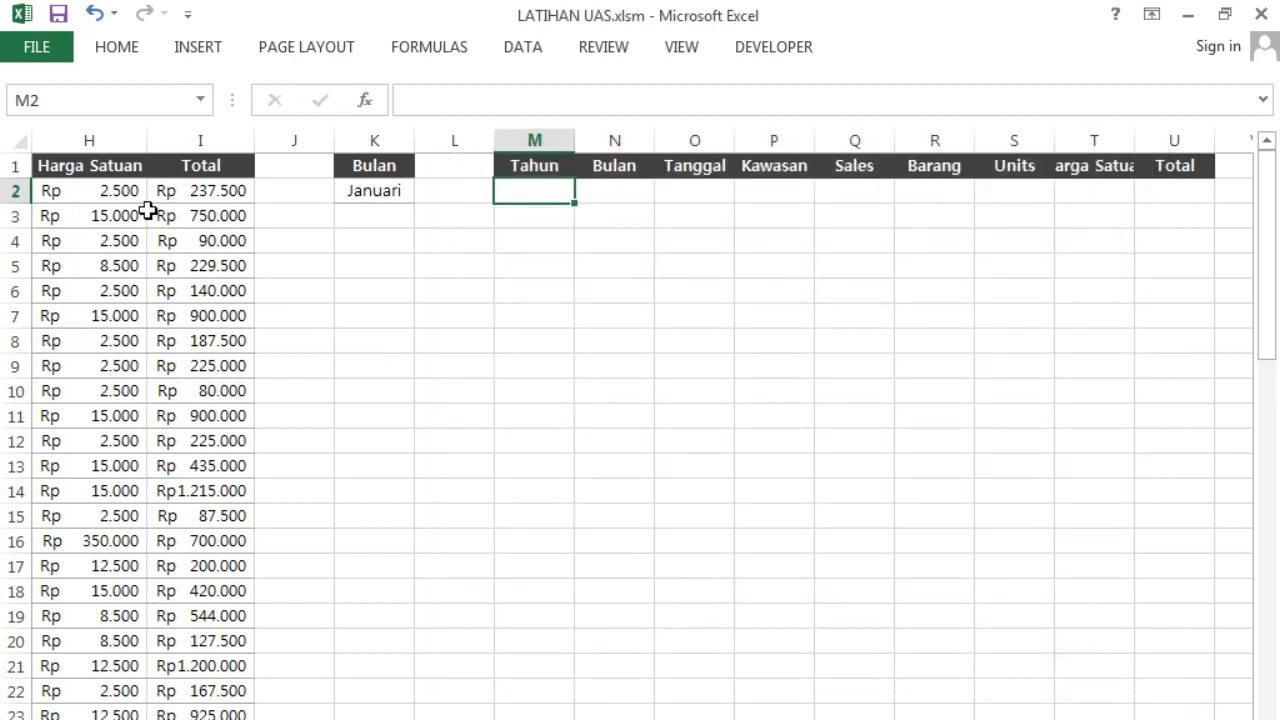
Step: Inspect the price formula in H2 and select a cell inside the sales table
click(125, 195)
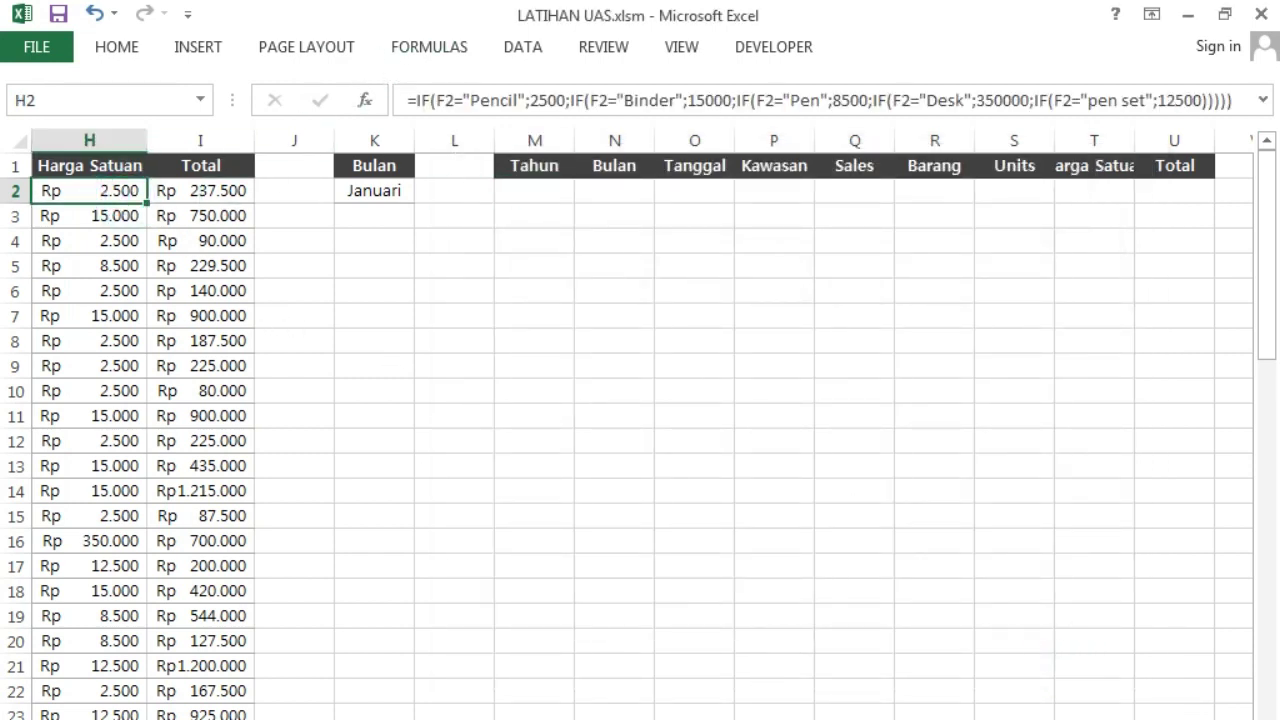
scroll(434, 380, left, 4)
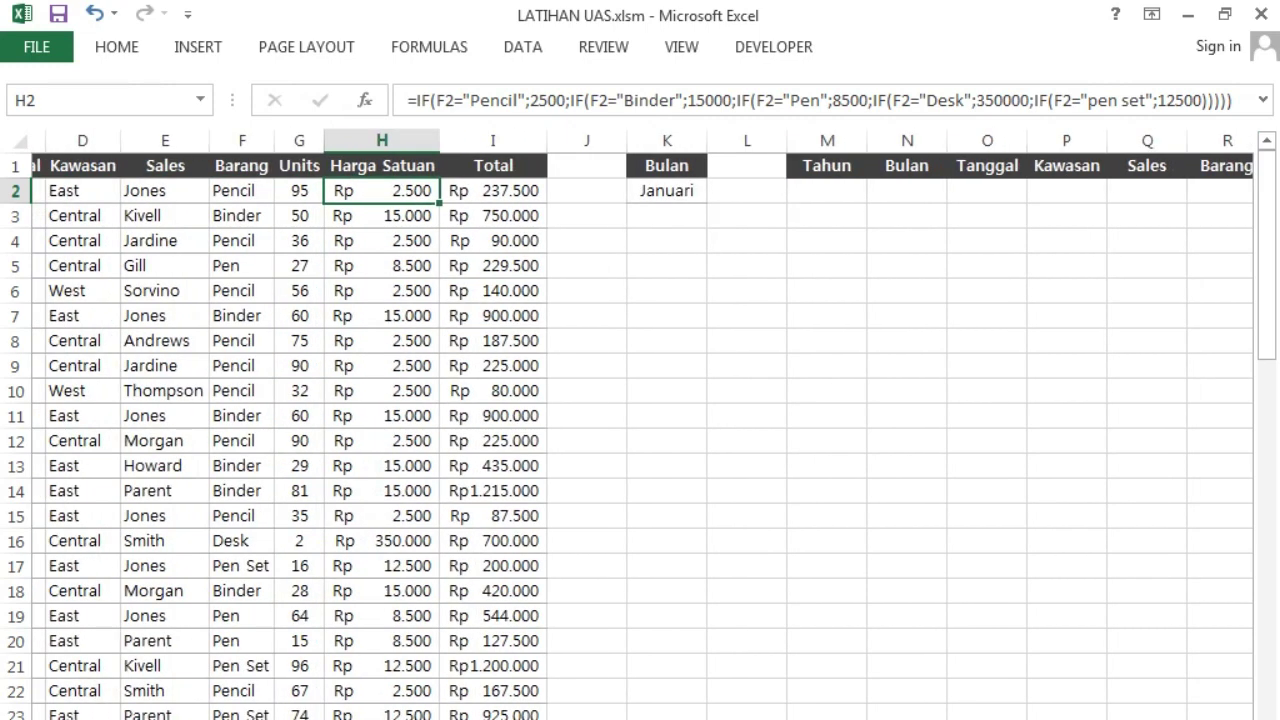
scroll(434, 380, right, 1)
click(165, 312)
click(100, 262)
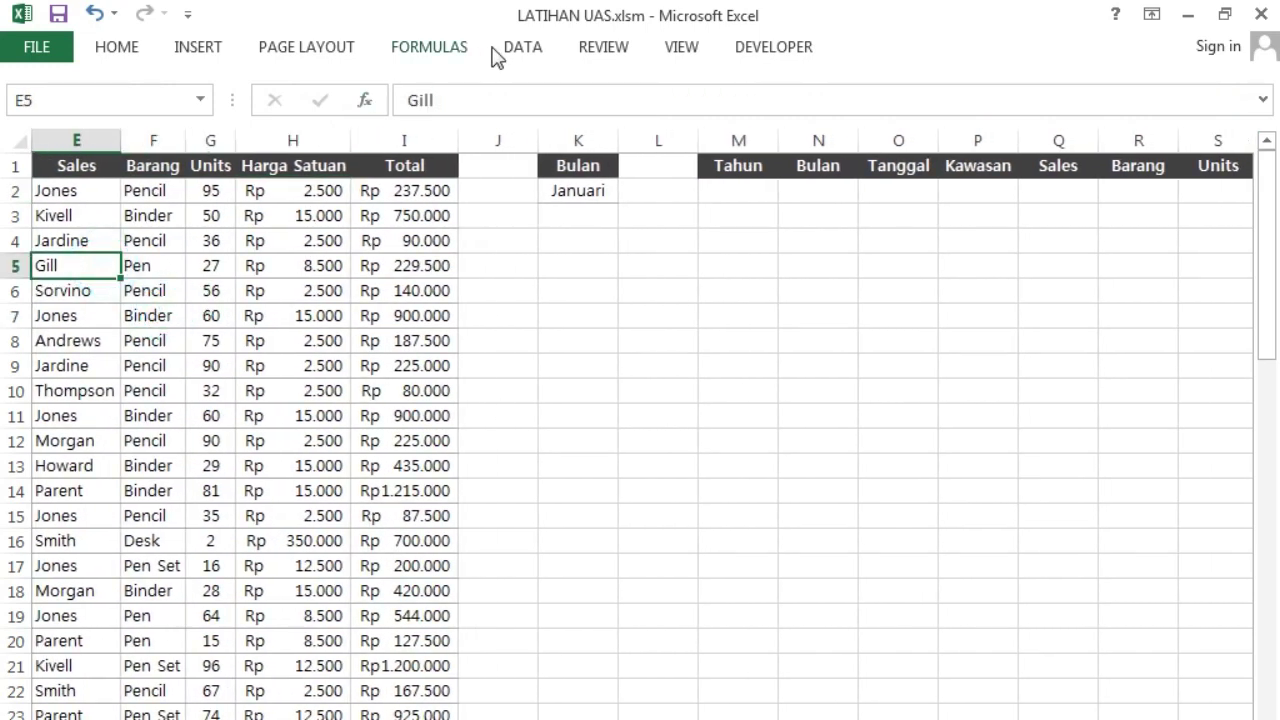
Step: Advanced-filter the sales table with criteria K1:K2, copying the Januari rows to M1:U1
click(523, 47)
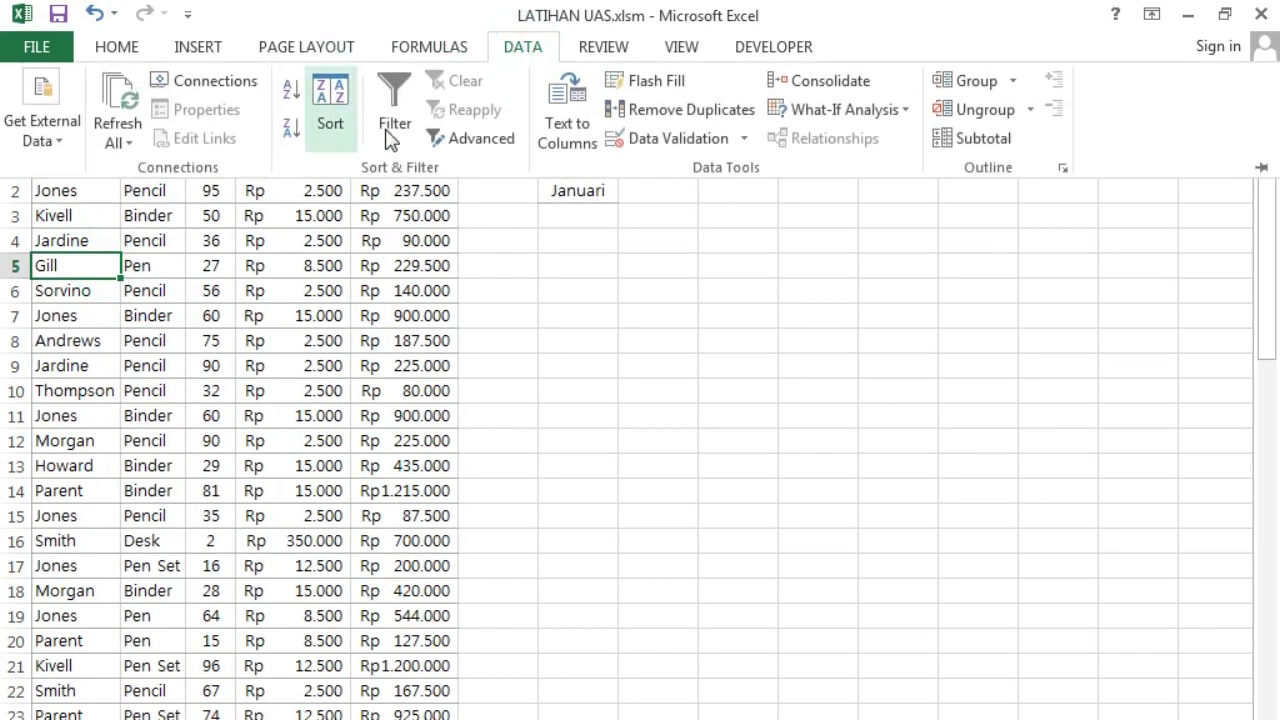
click(447, 137)
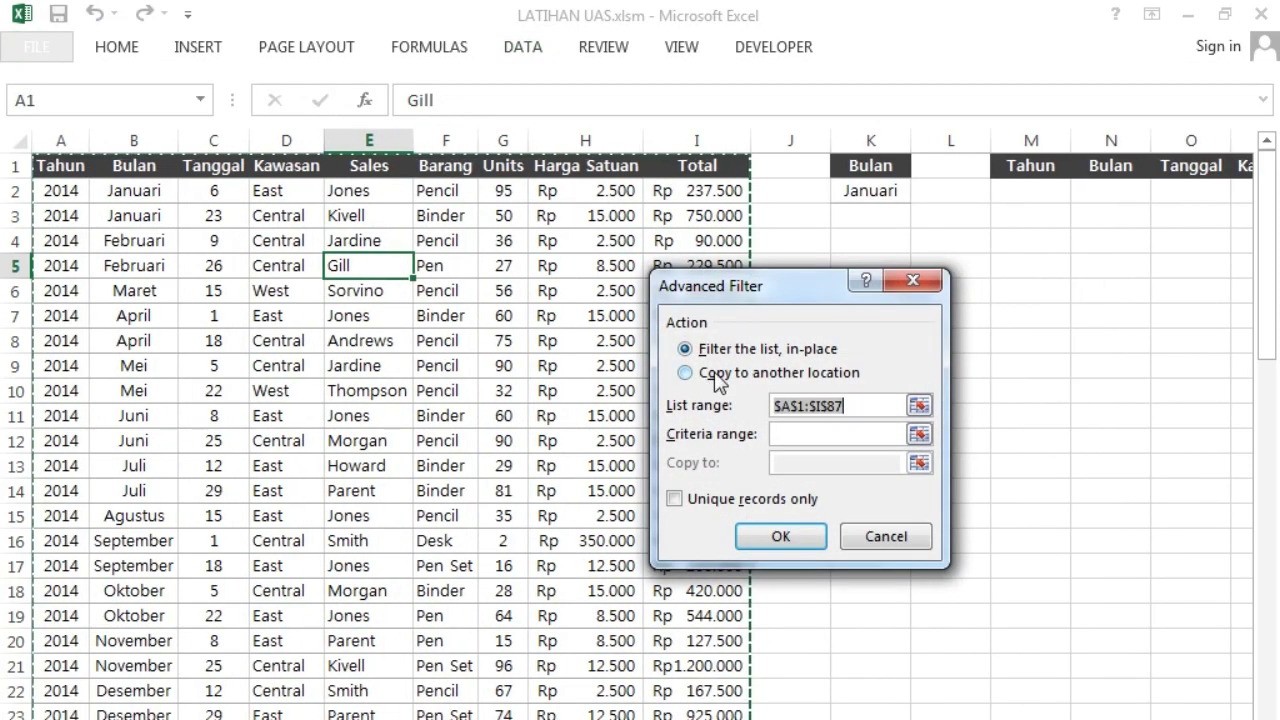
click(714, 374)
click(853, 405)
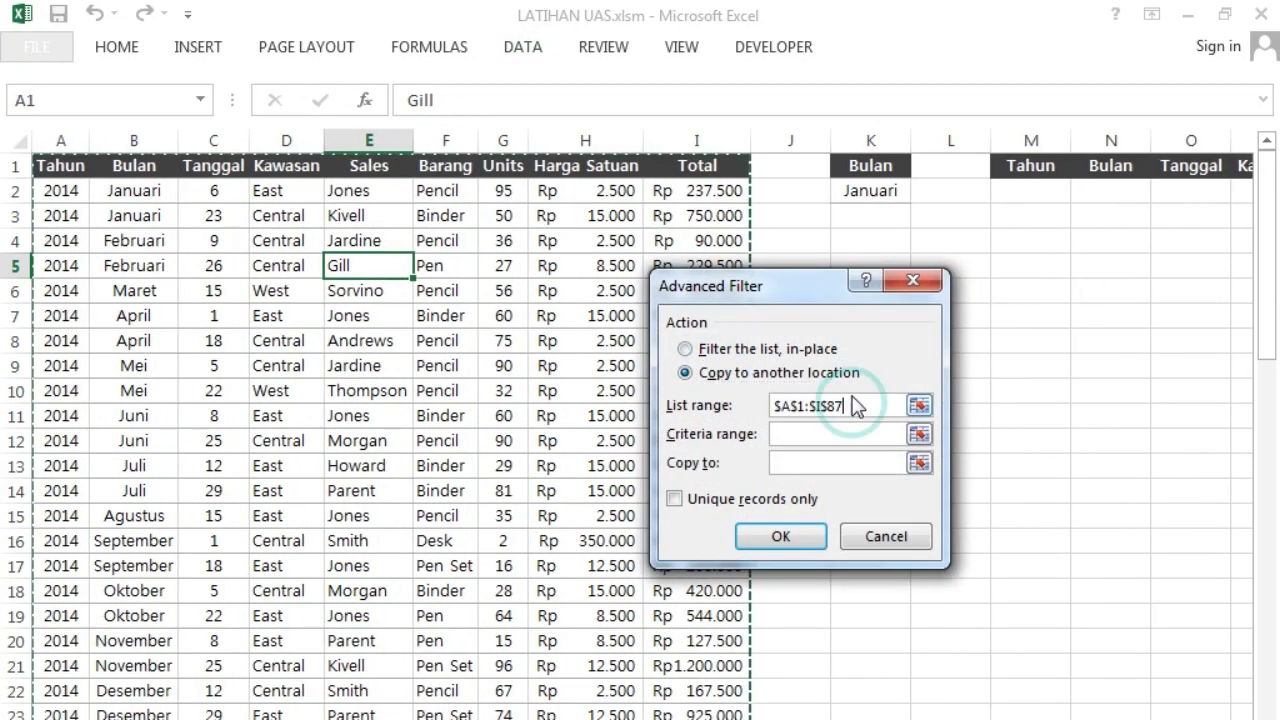
click(810, 436)
drag(870, 172, 870, 195)
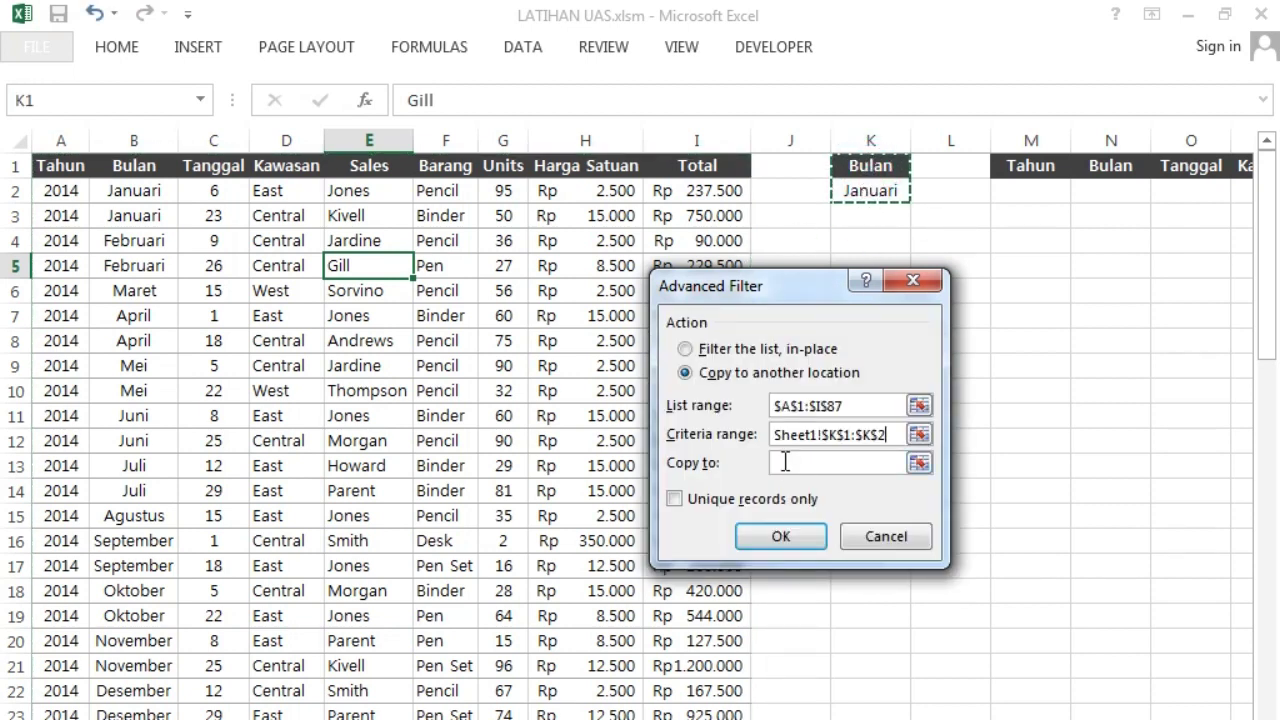
click(780, 461)
mouse_move(1018, 166)
mouse_down()
mouse_move(1273, 175)
mouse_move(1100, 170)
mouse_up()
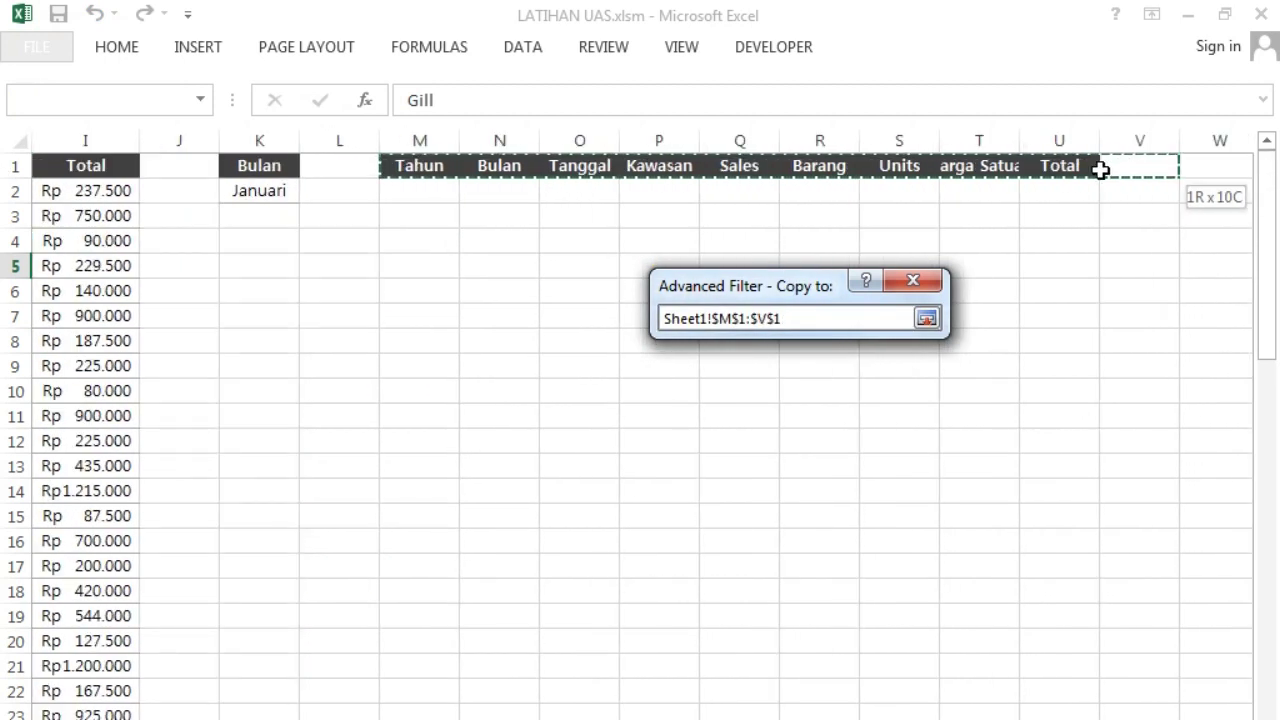
drag(416, 168, 1047, 165)
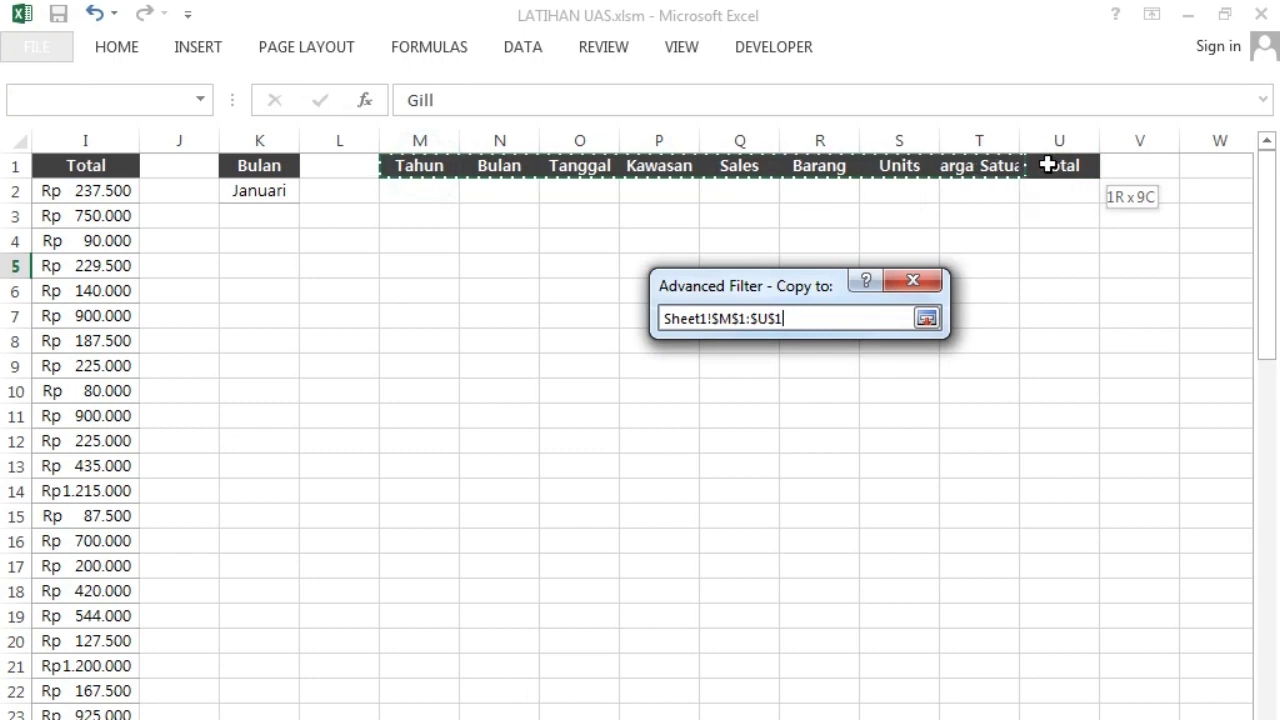
click(790, 531)
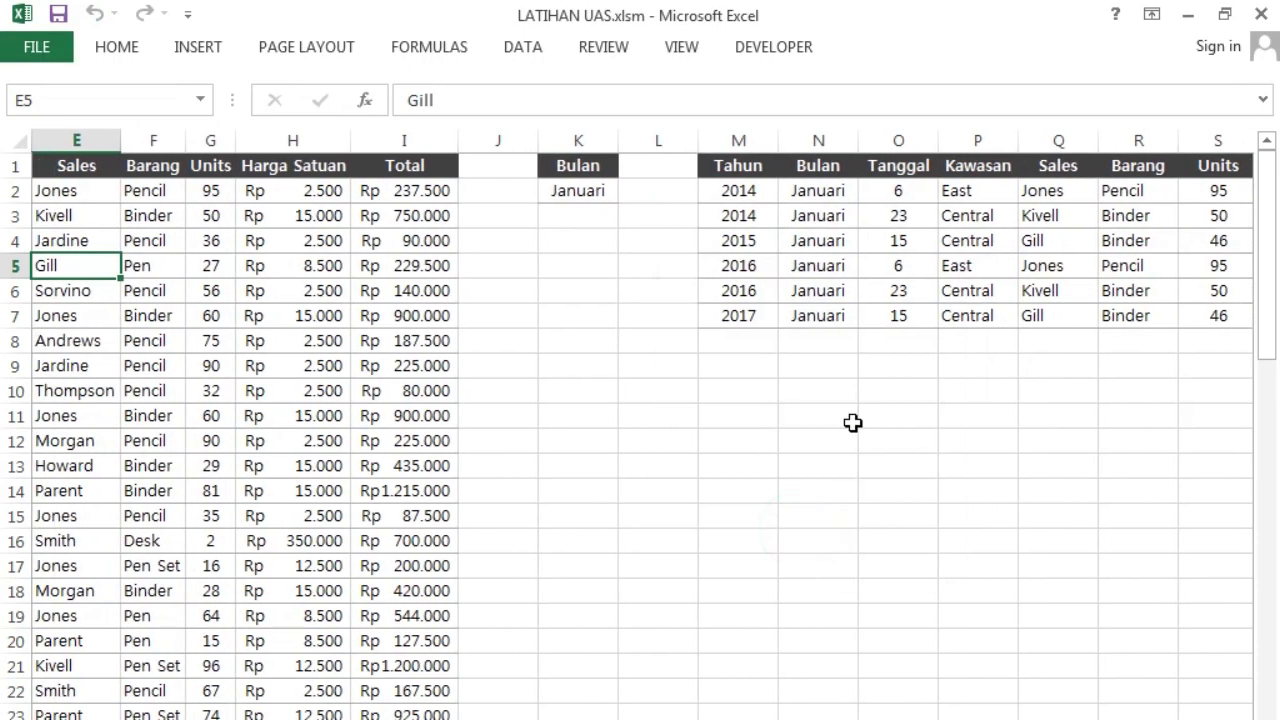
Step: Check in Name Manager which cells the HasilCari range now covers
click(435, 47)
click(550, 100)
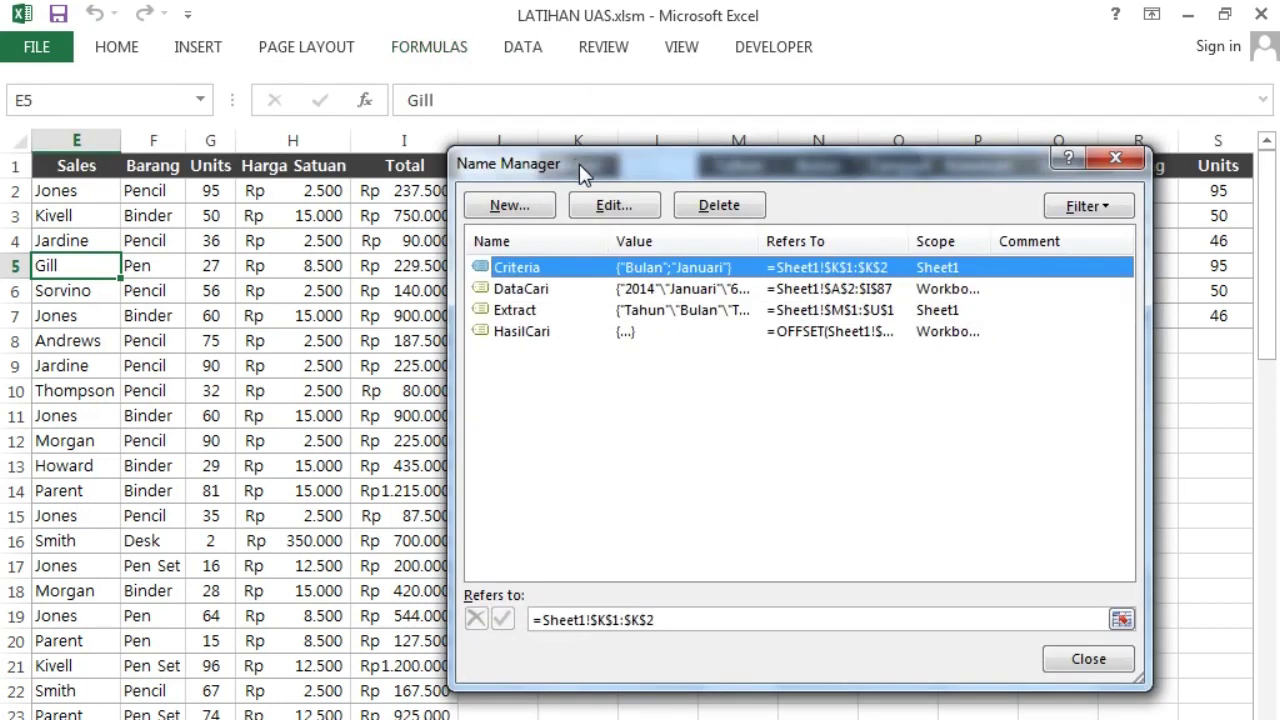
drag(579, 164, 504, 361)
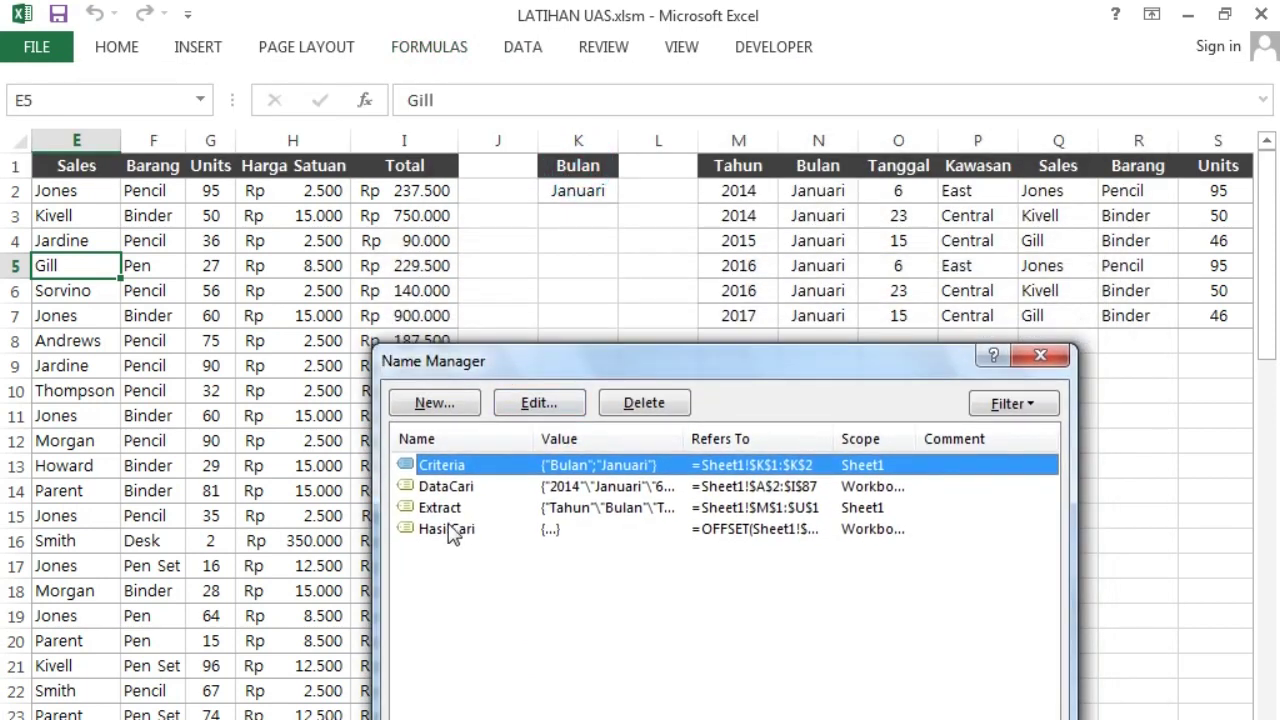
click(450, 529)
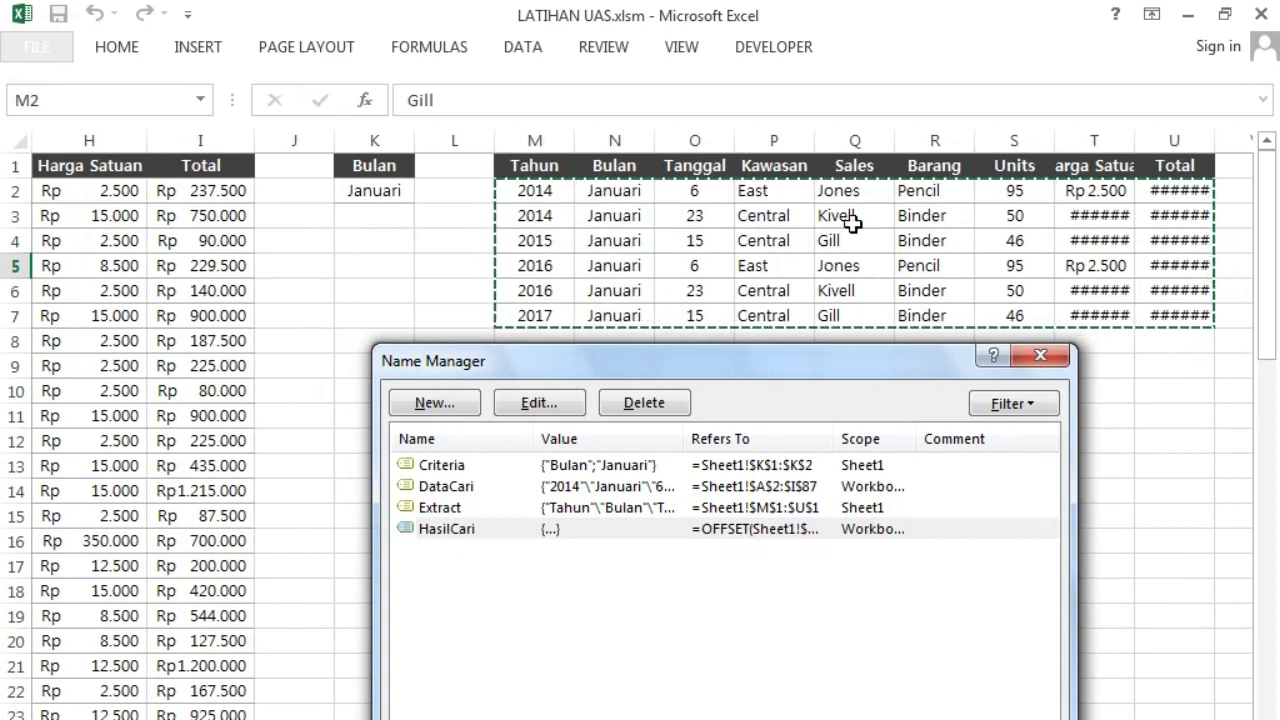
key(Escape)
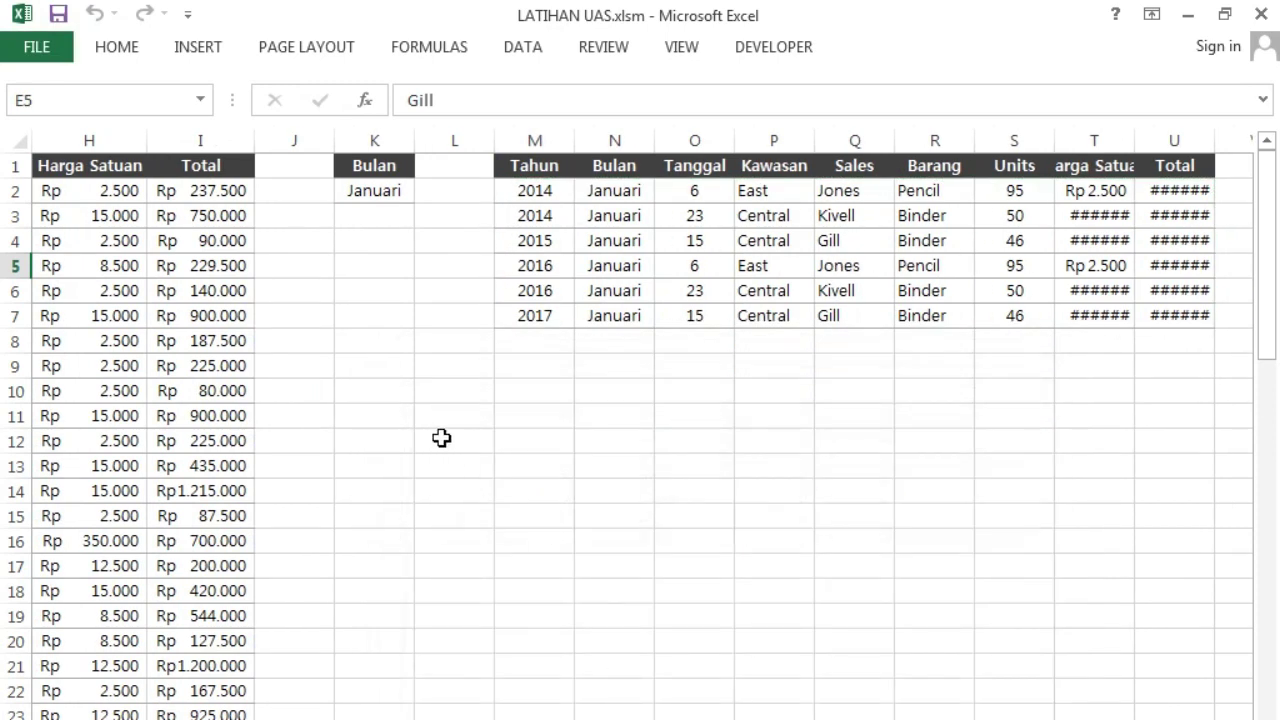
click(766, 46)
Step: Create the CariData_Click procedure and write Set Cari_Data = Sheet1 as its first line
click(26, 95)
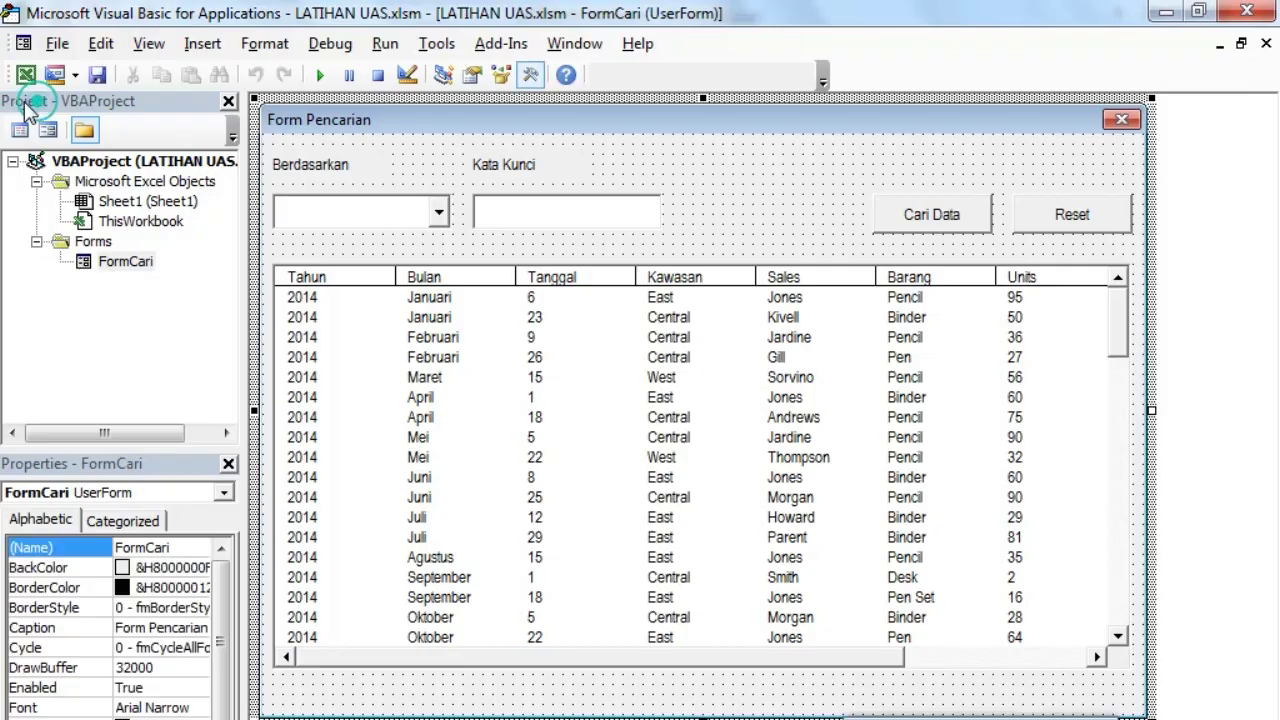
click(996, 714)
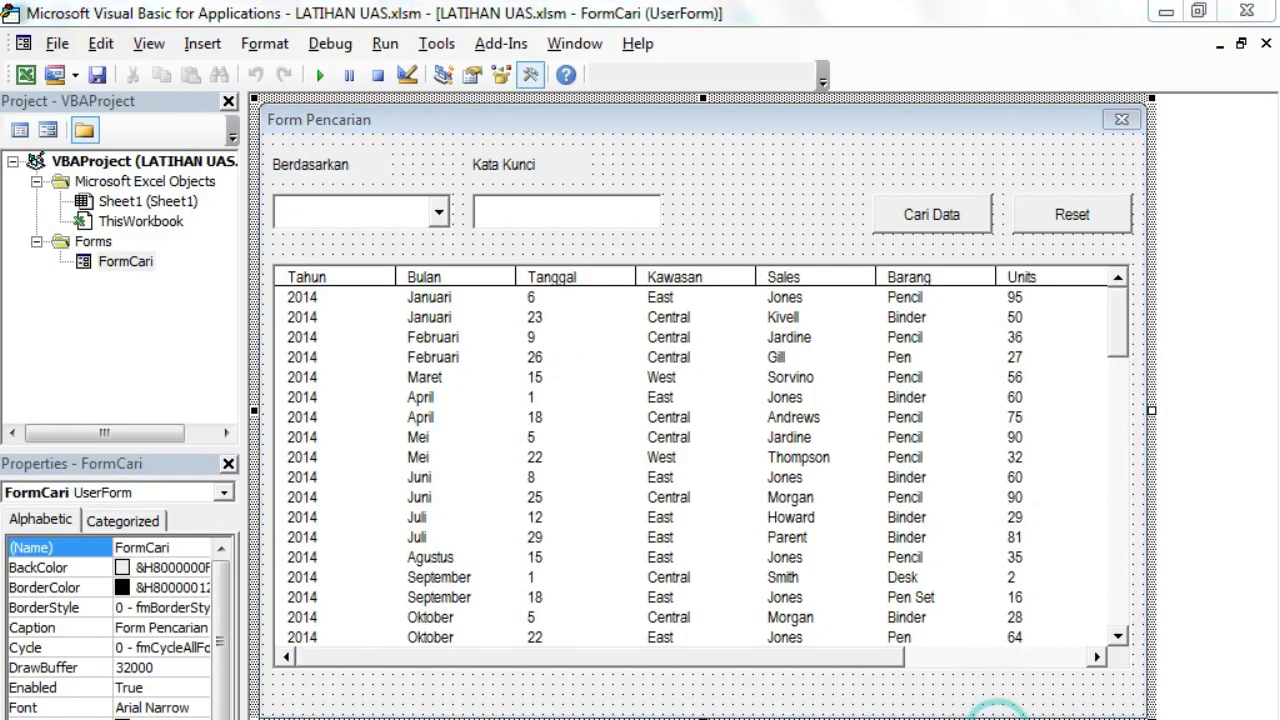
double_click(950, 222)
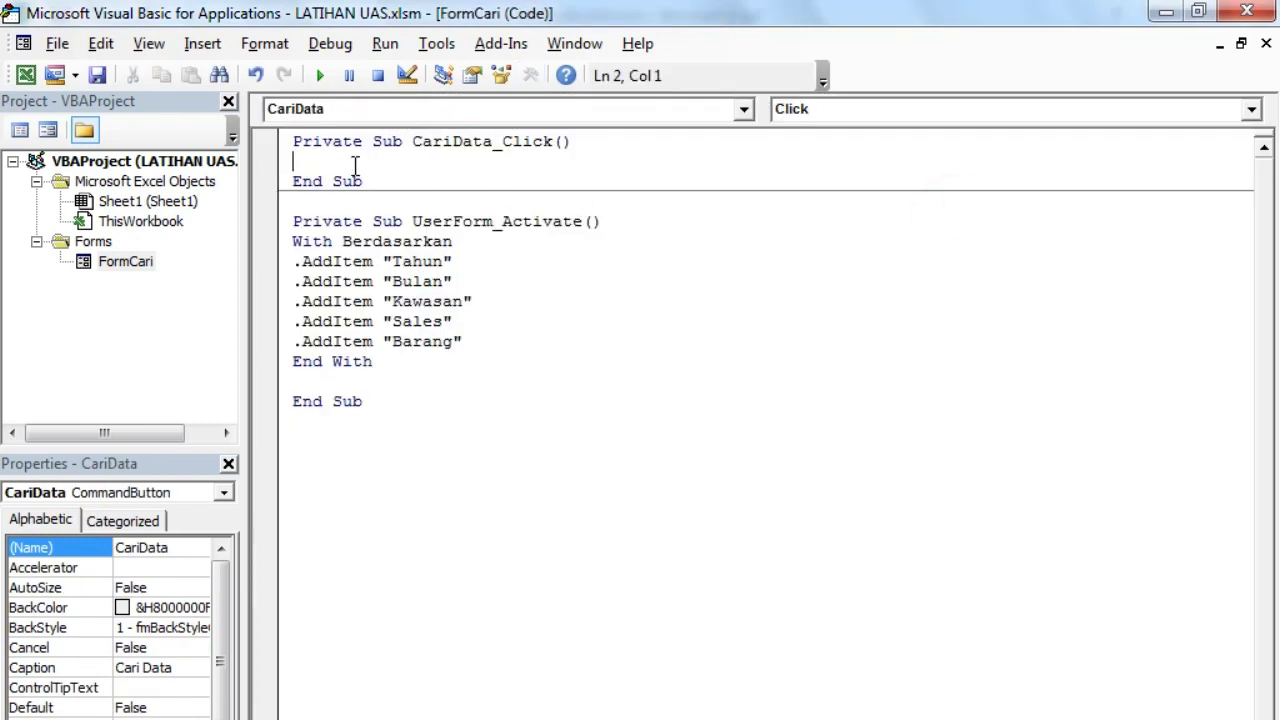
text(sET )
text(cARI)
key(BackSpace)
key(BackSpace)
key(BackSpace)
text(et )
text(Cari)
text(_Data = Sheet1)
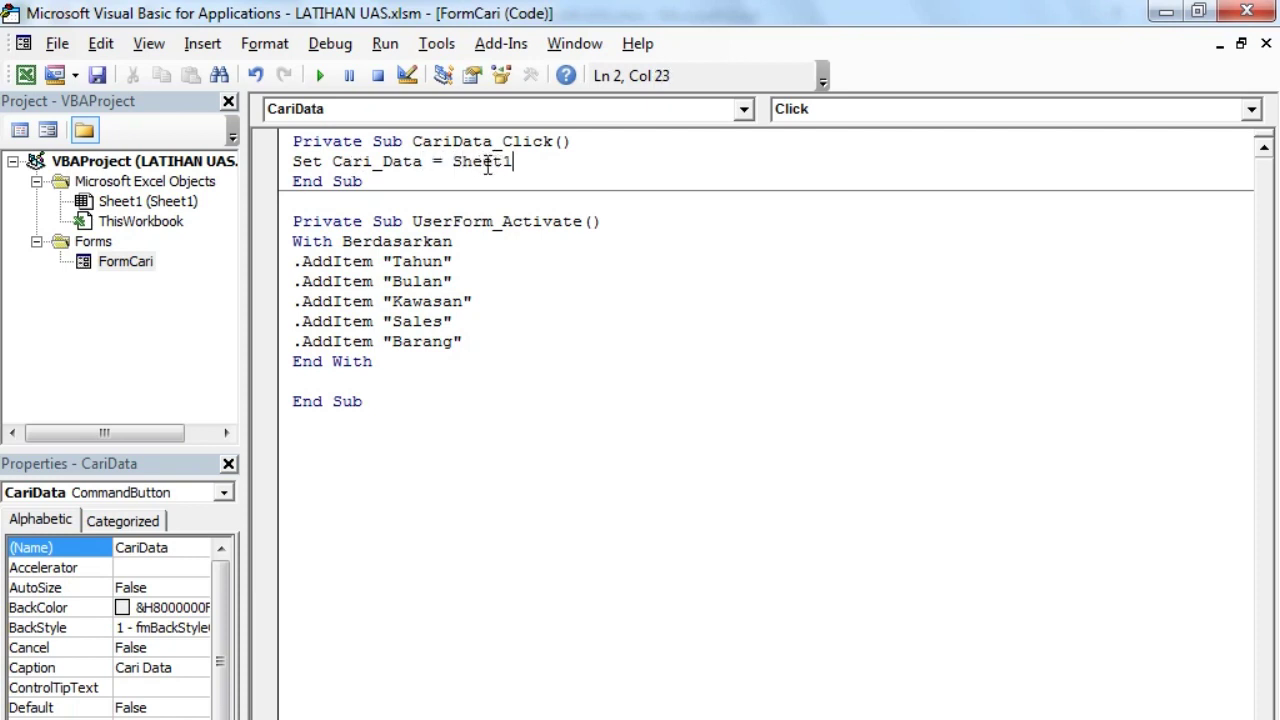
drag(452, 161, 514, 163)
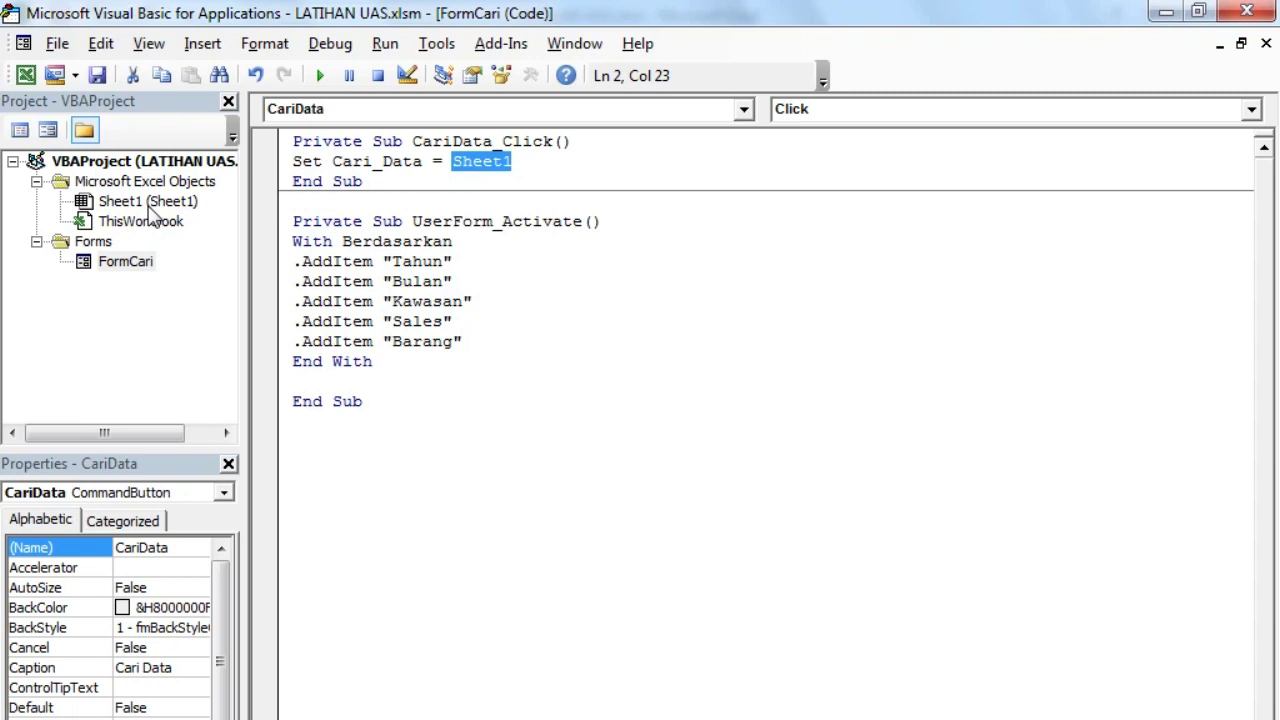
click(522, 161)
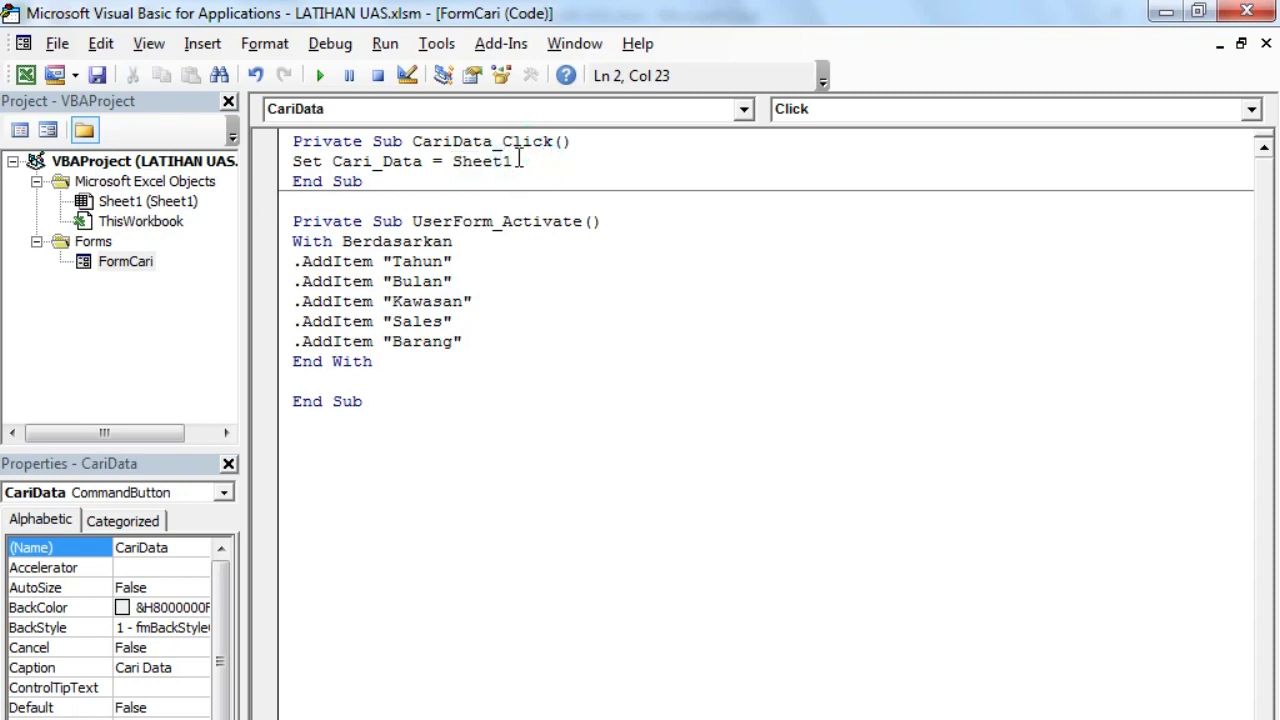
Step: Add lines setting Range("K1") to Me.Berdasarkan.Value and Range("K2") to Me.KataKunci.Value
key(Return)
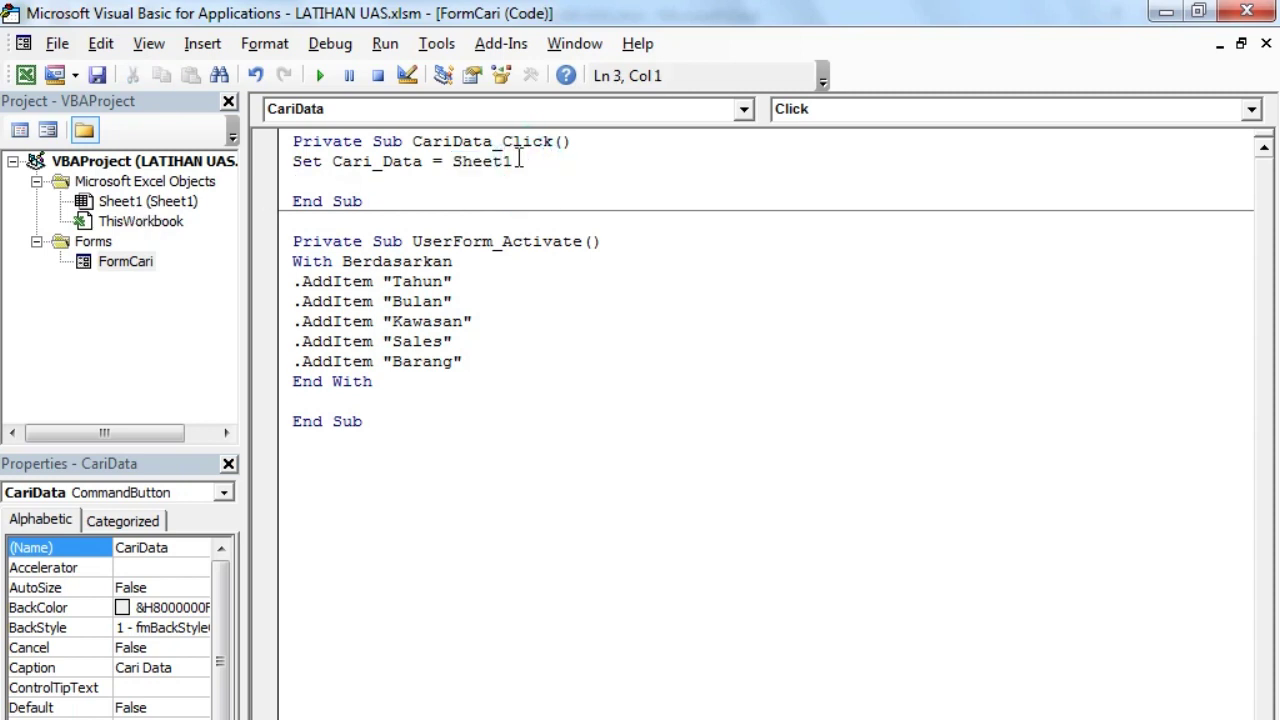
text(Cari)
text(_Data.)
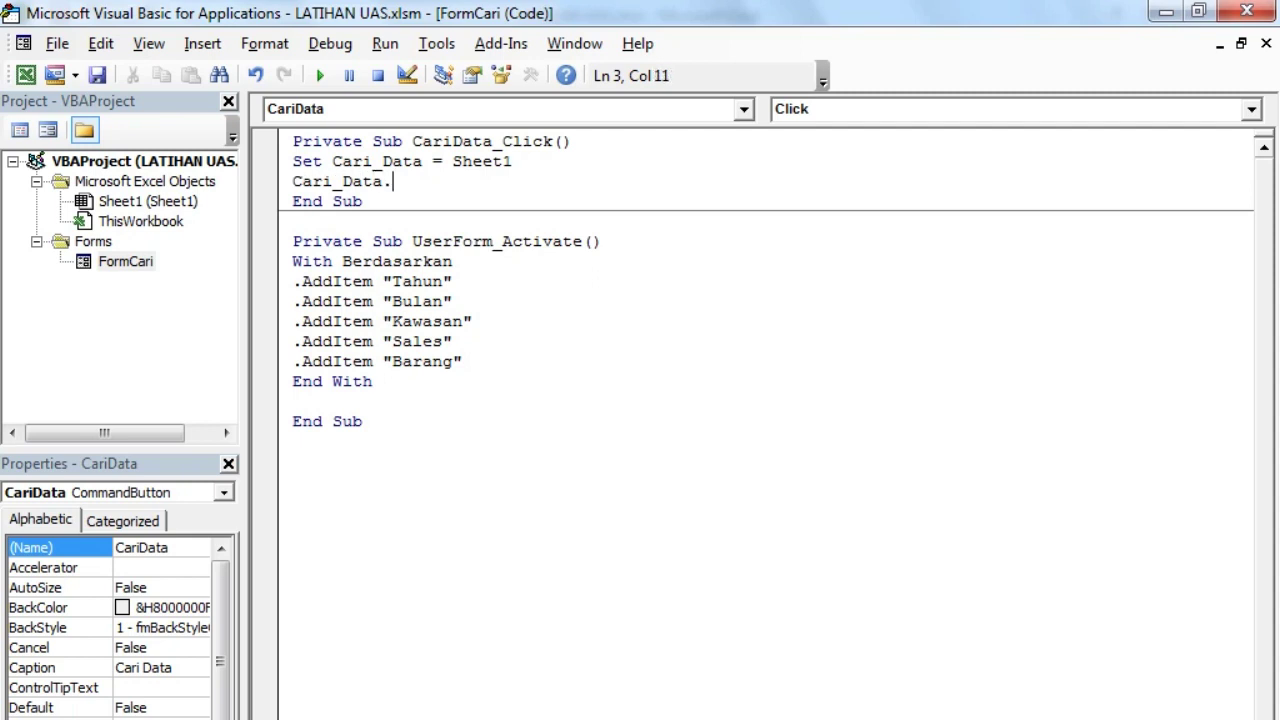
text(Range()
text(")
text(K)
text(1)
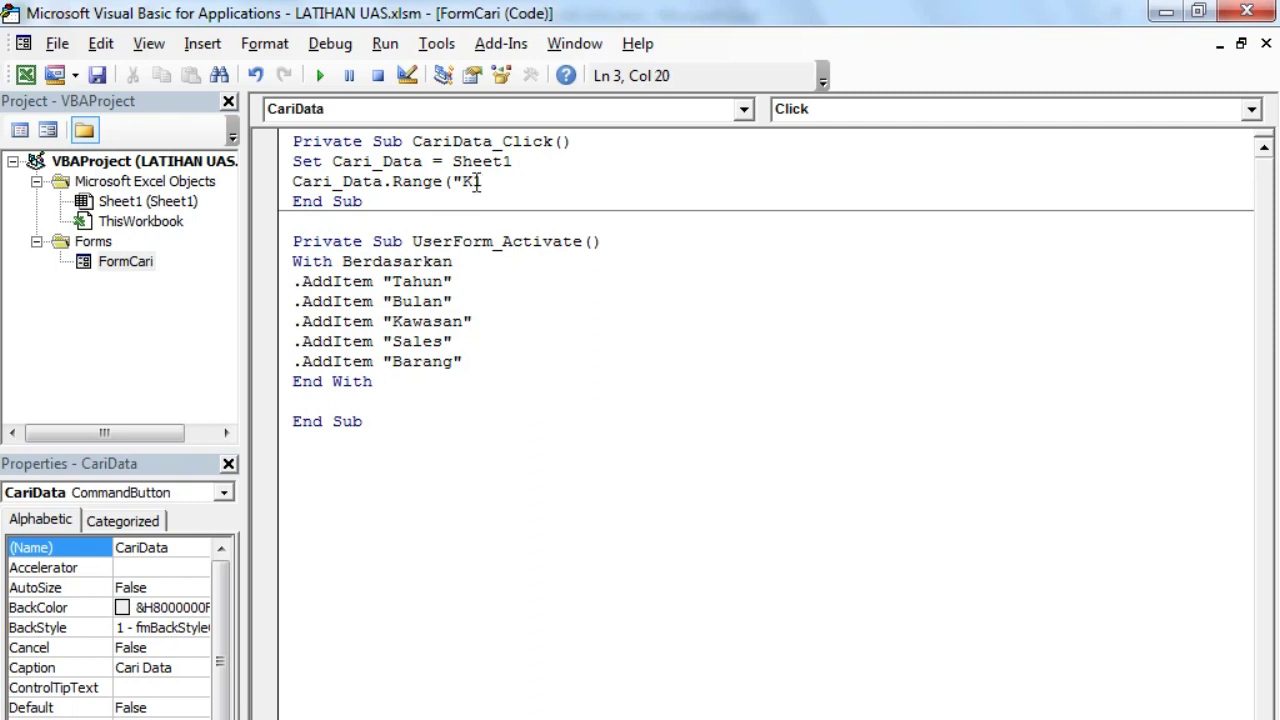
text("))
text(vl)
text(value)
text(Me.)
text(ber)
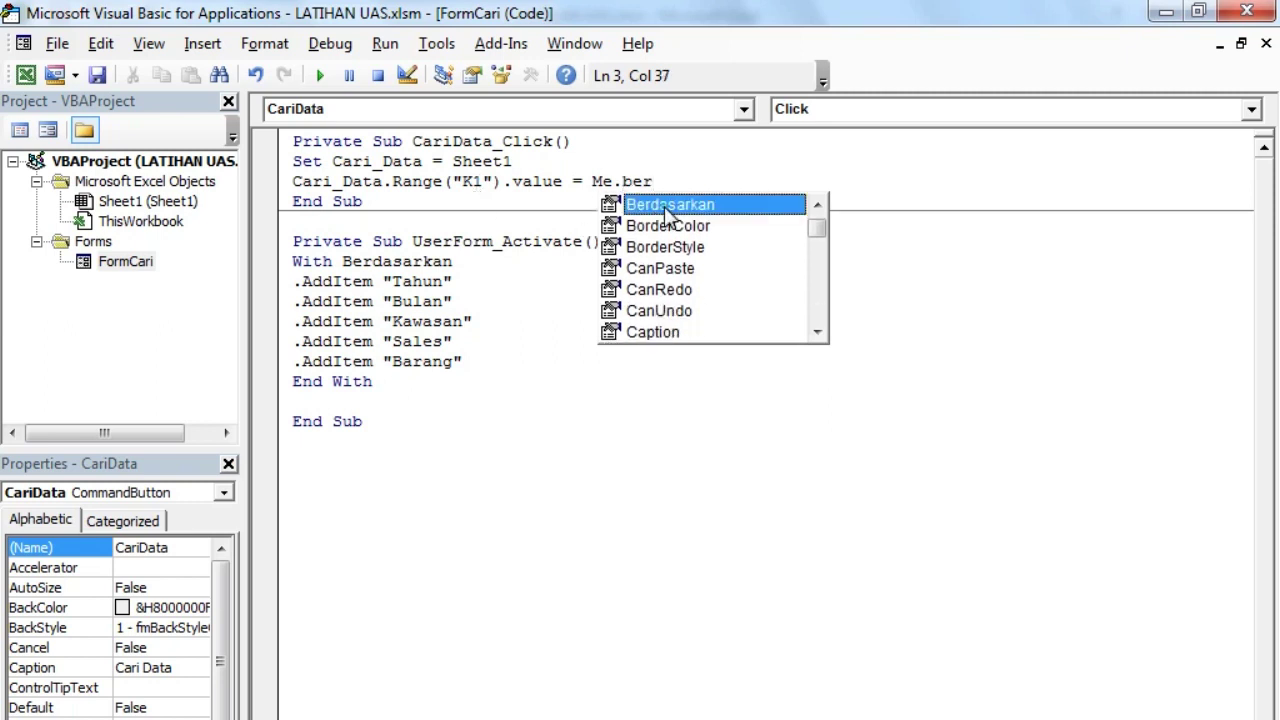
double_click(664, 206)
text(.value)
key(Return)
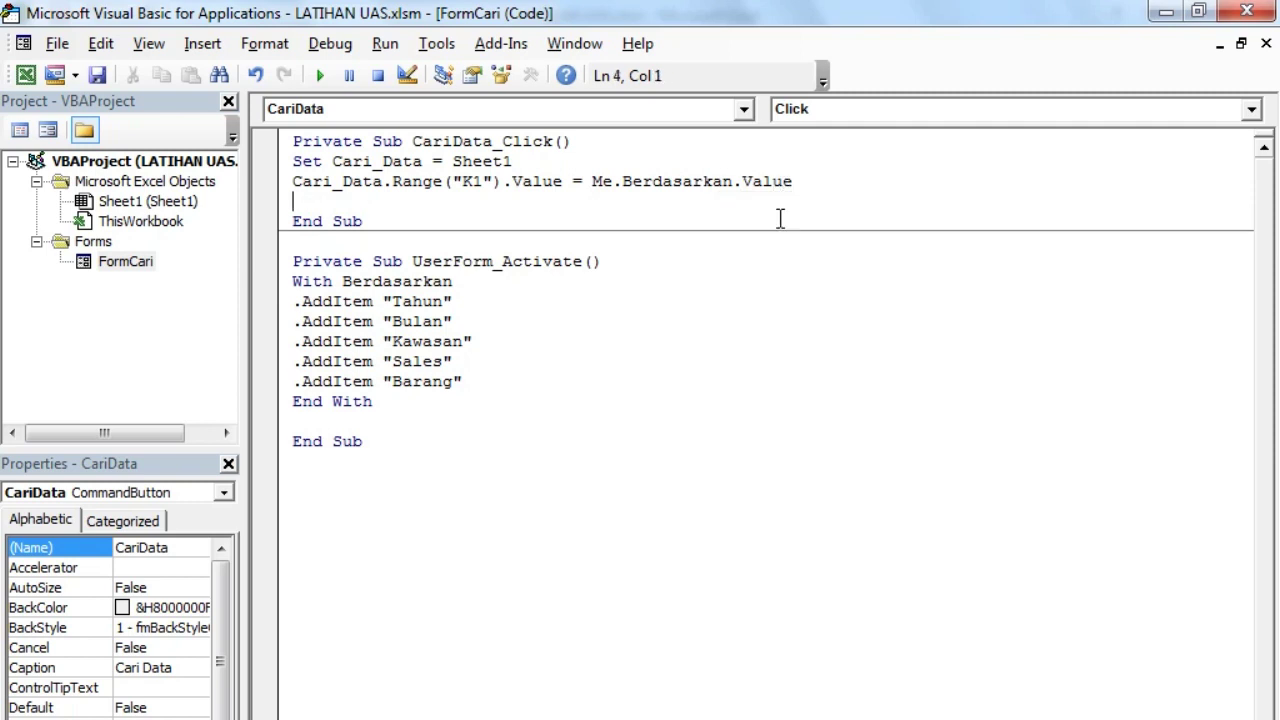
text(Cari_Data.range()
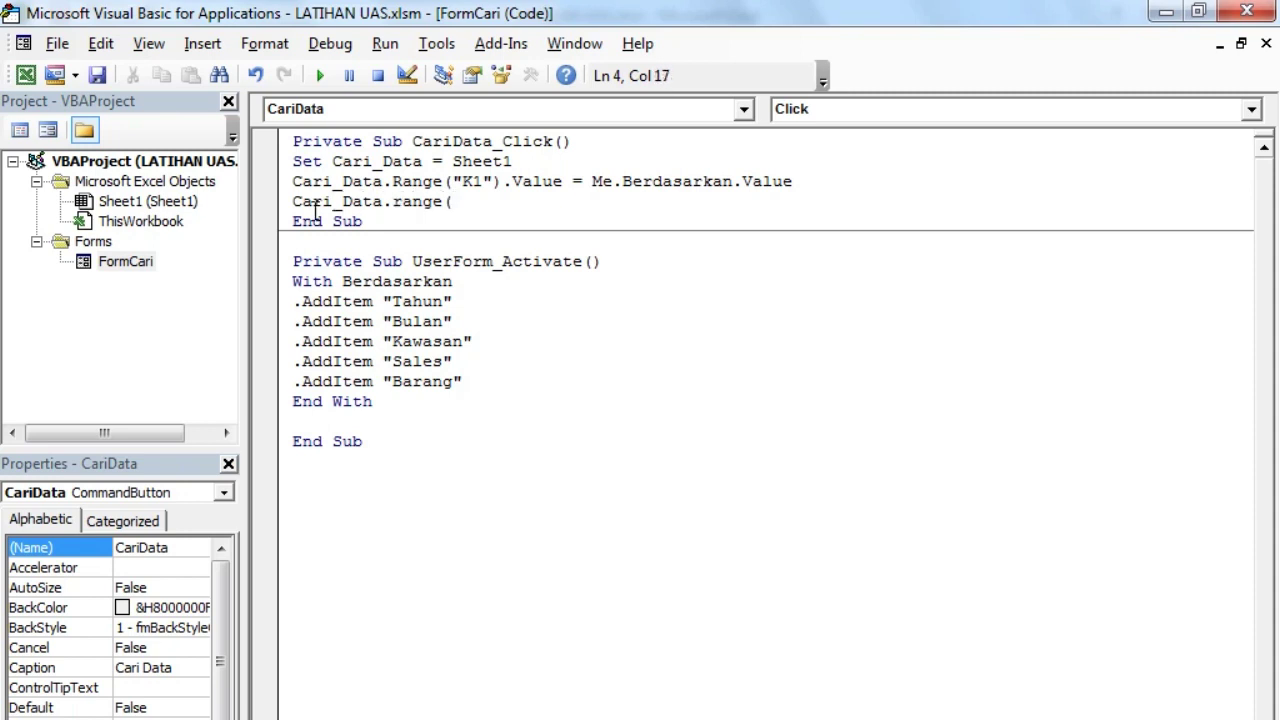
text("K2").v)
text(alue)
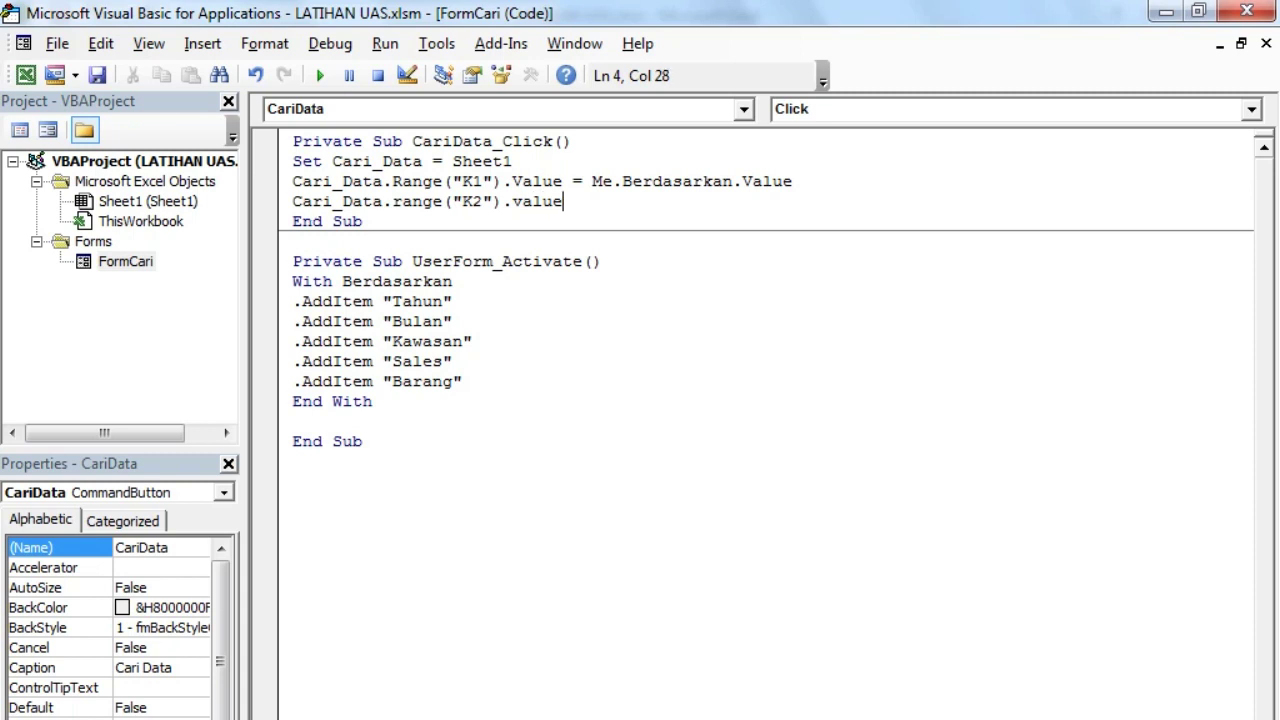
text( = me)
text(.kat)
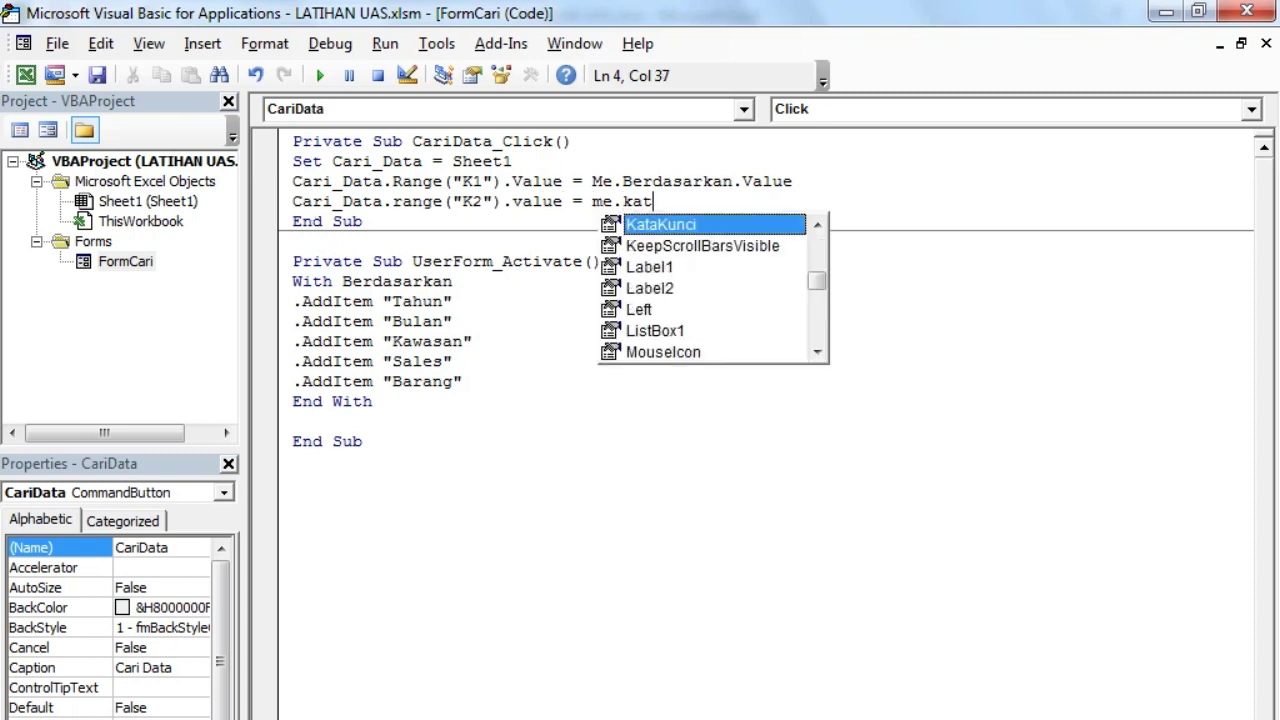
text(.)
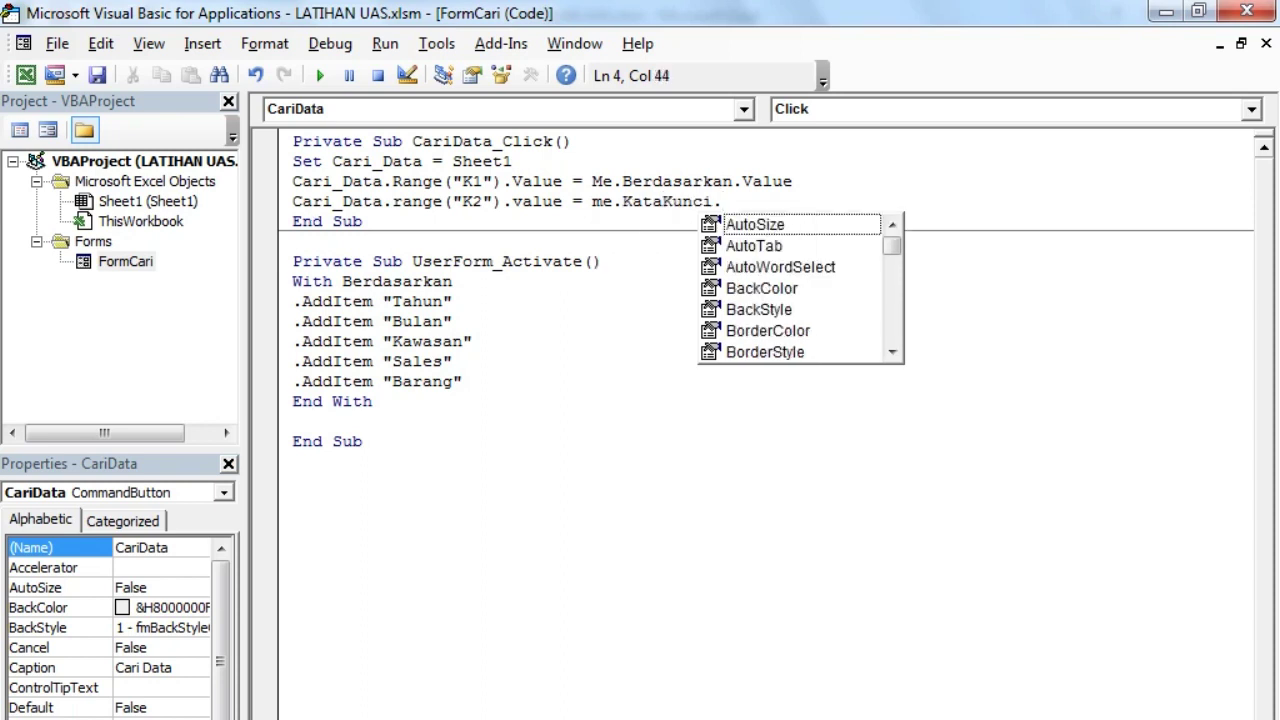
text(value)
key(Return)
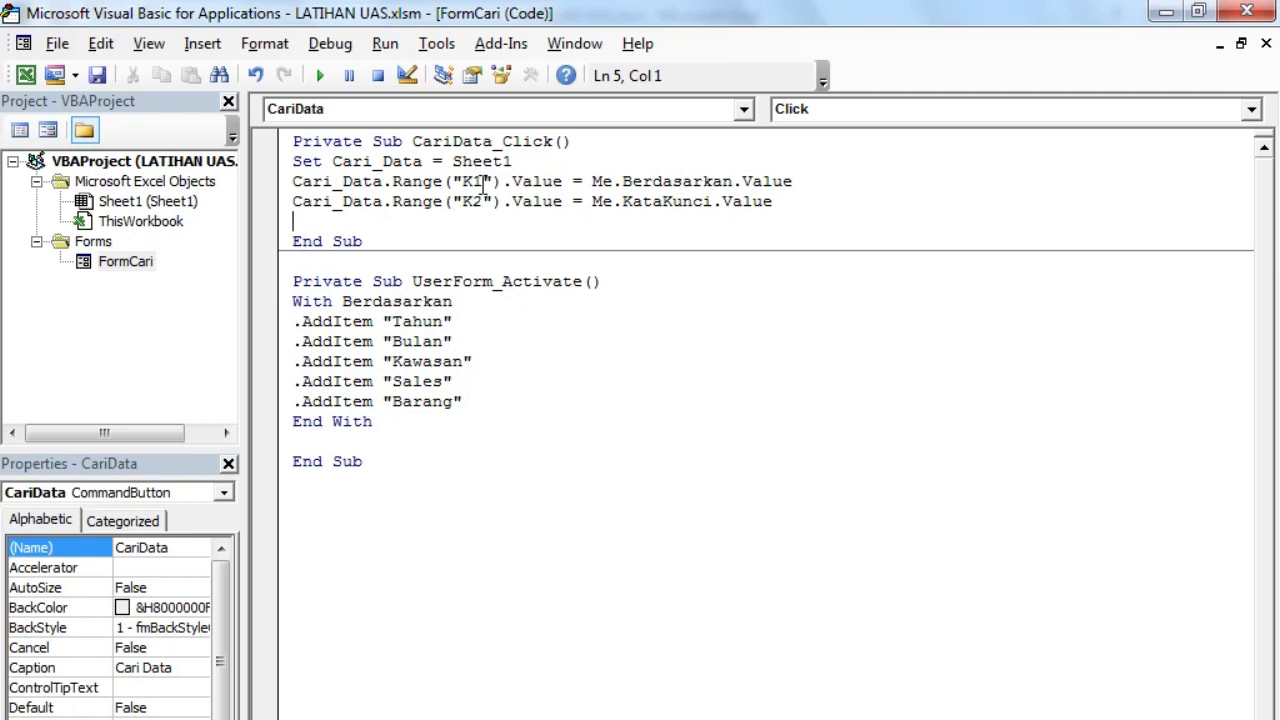
Step: Highlight the Cari_Data references on each line and the Sheet1 target to review the code
double_click(392, 161)
click(322, 181)
double_click(322, 181)
double_click(333, 201)
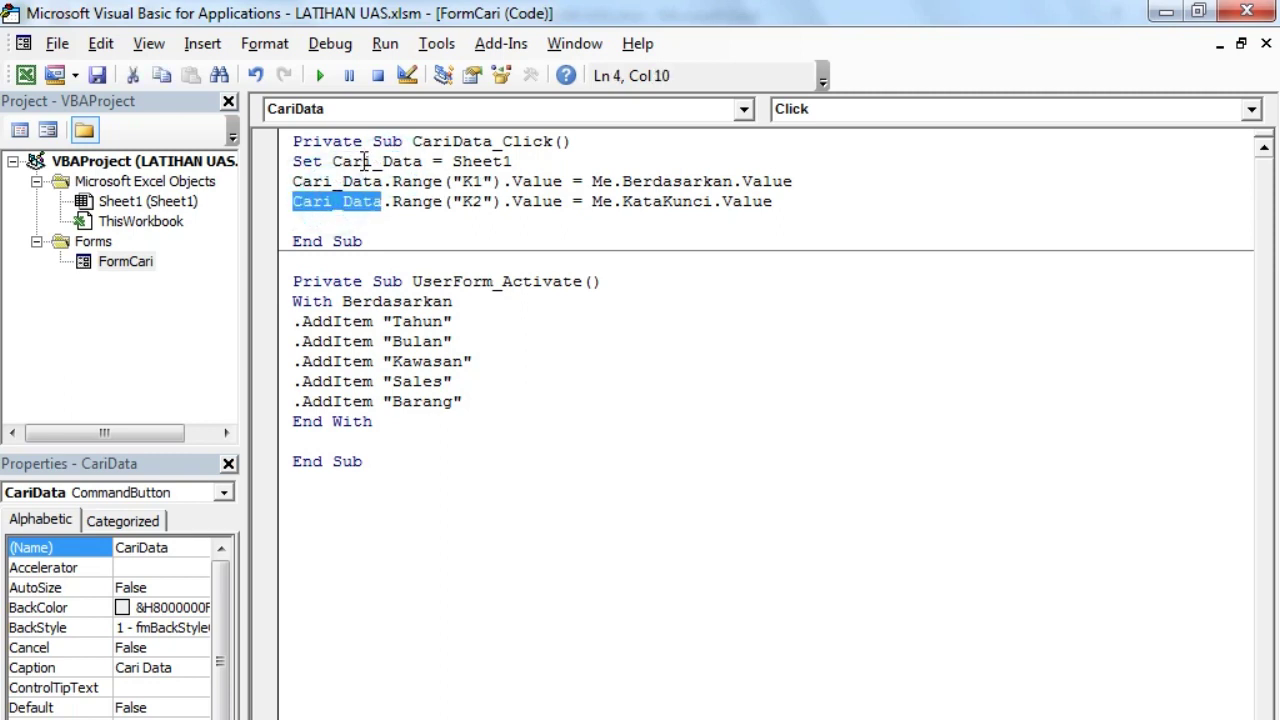
click(480, 161)
double_click(480, 161)
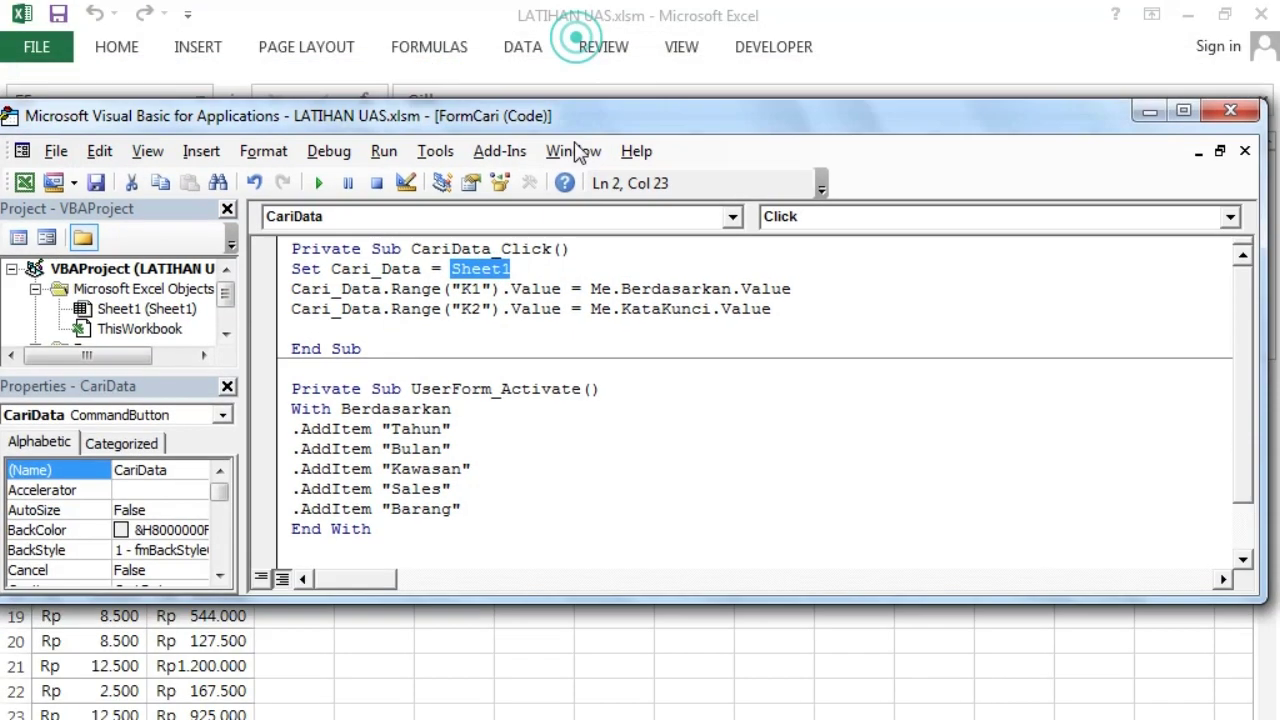
Step: Select the Bulan criteria cell K1 on the sheet, then review the code's K1 and K2 references
mouse_move(576, 150)
mouse_down()
mouse_move(586, 337)
mouse_move(514, 297)
mouse_up()
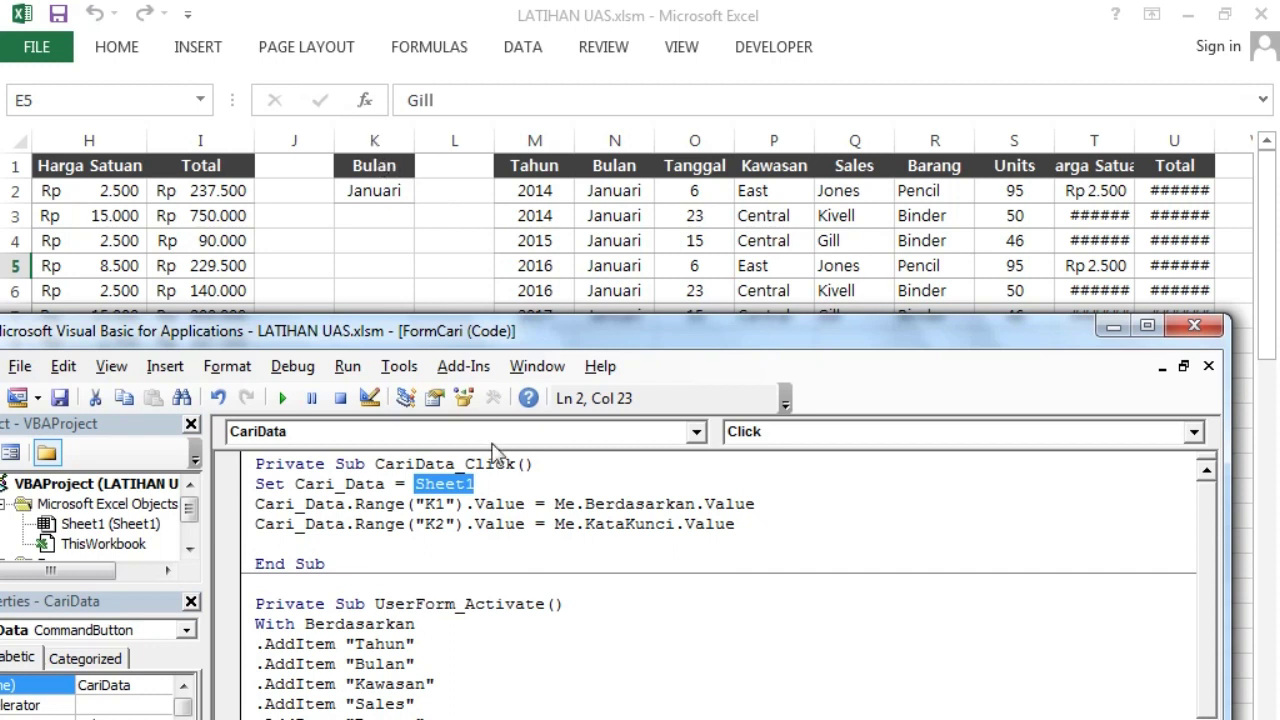
click(438, 500)
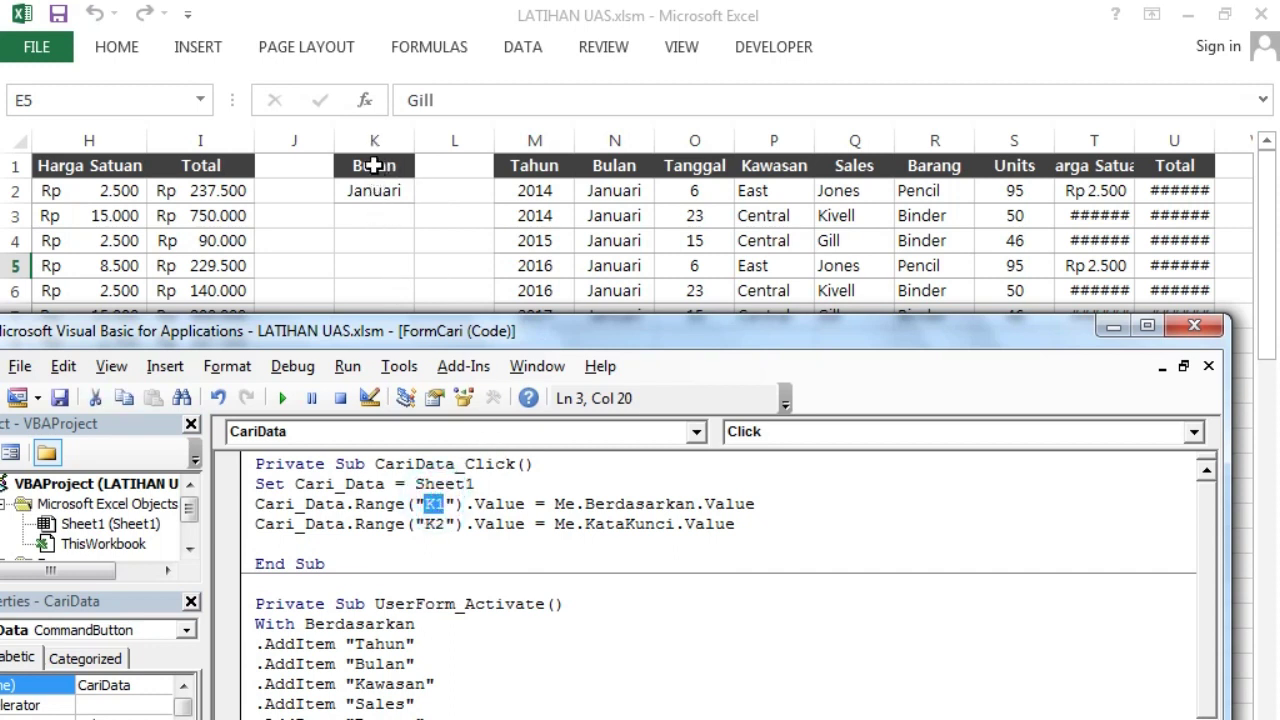
click(385, 166)
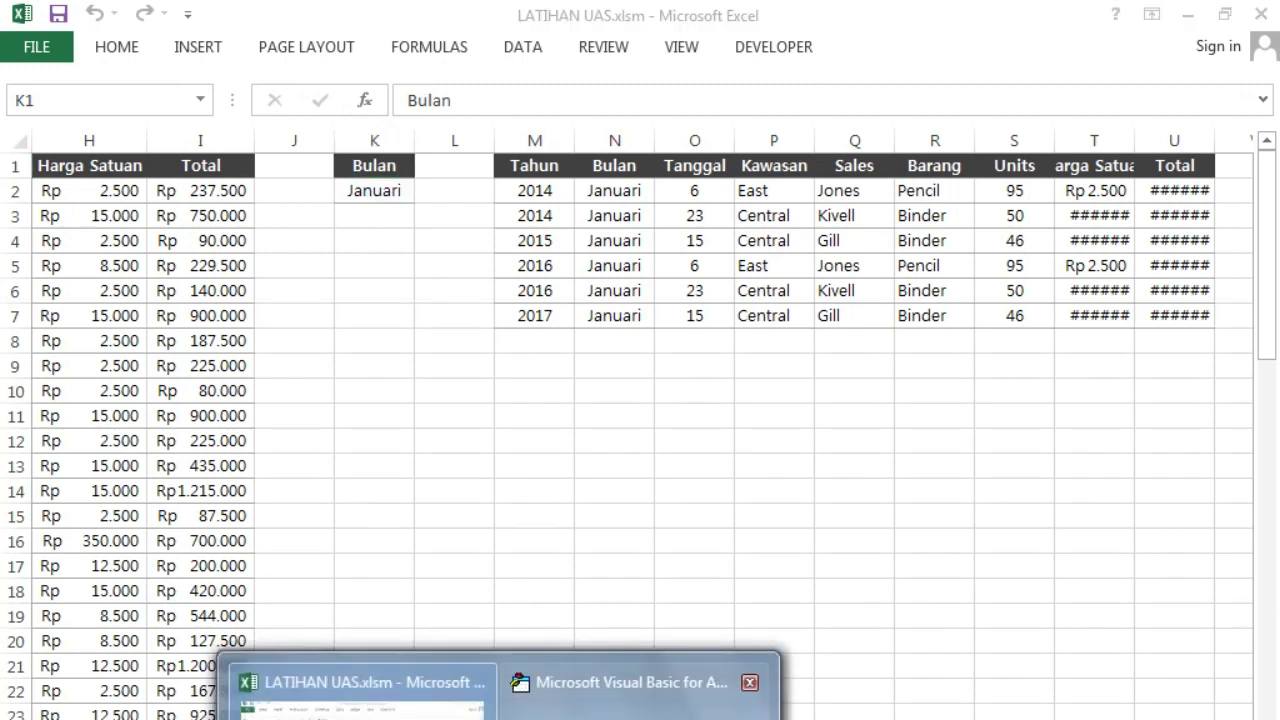
click(640, 690)
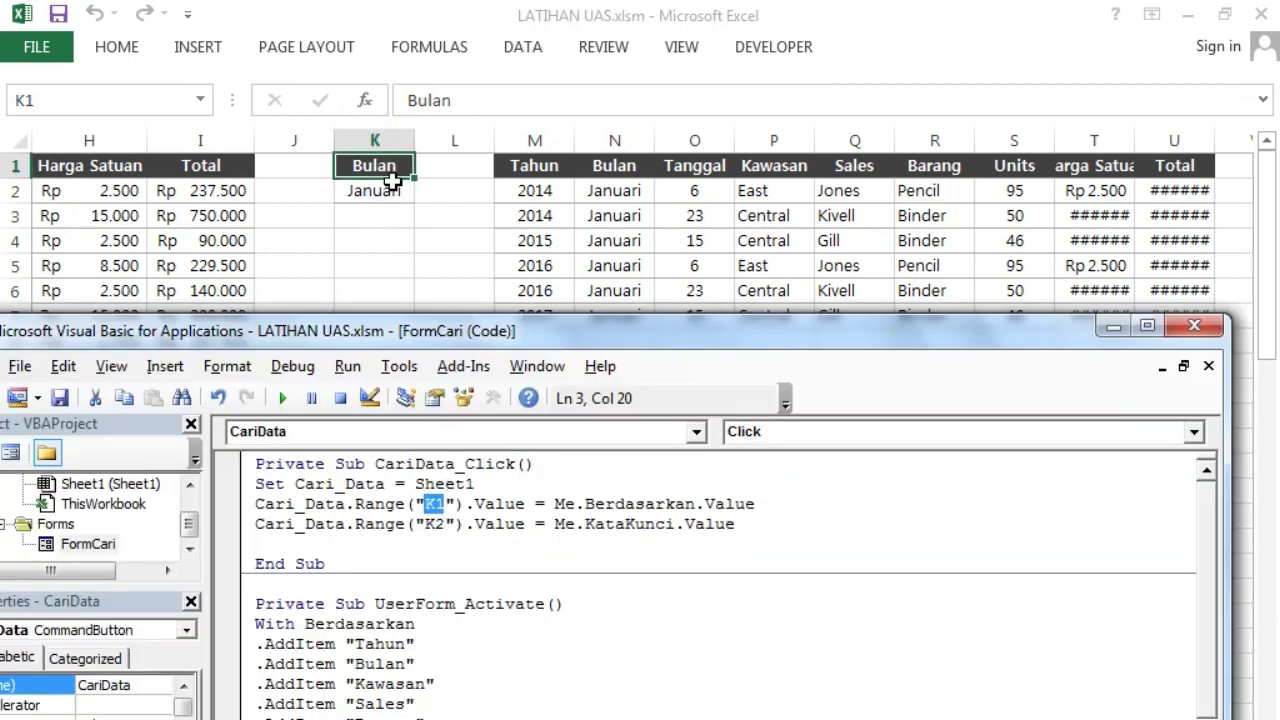
double_click(434, 524)
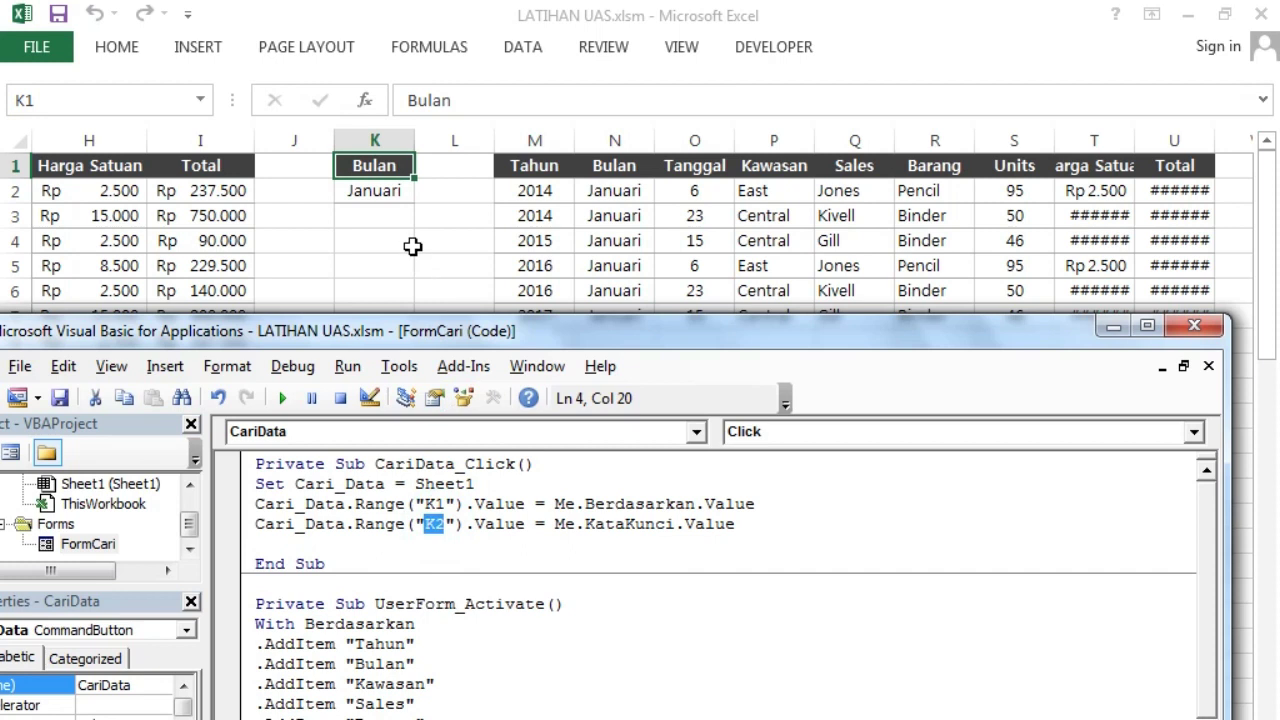
double_click(434, 504)
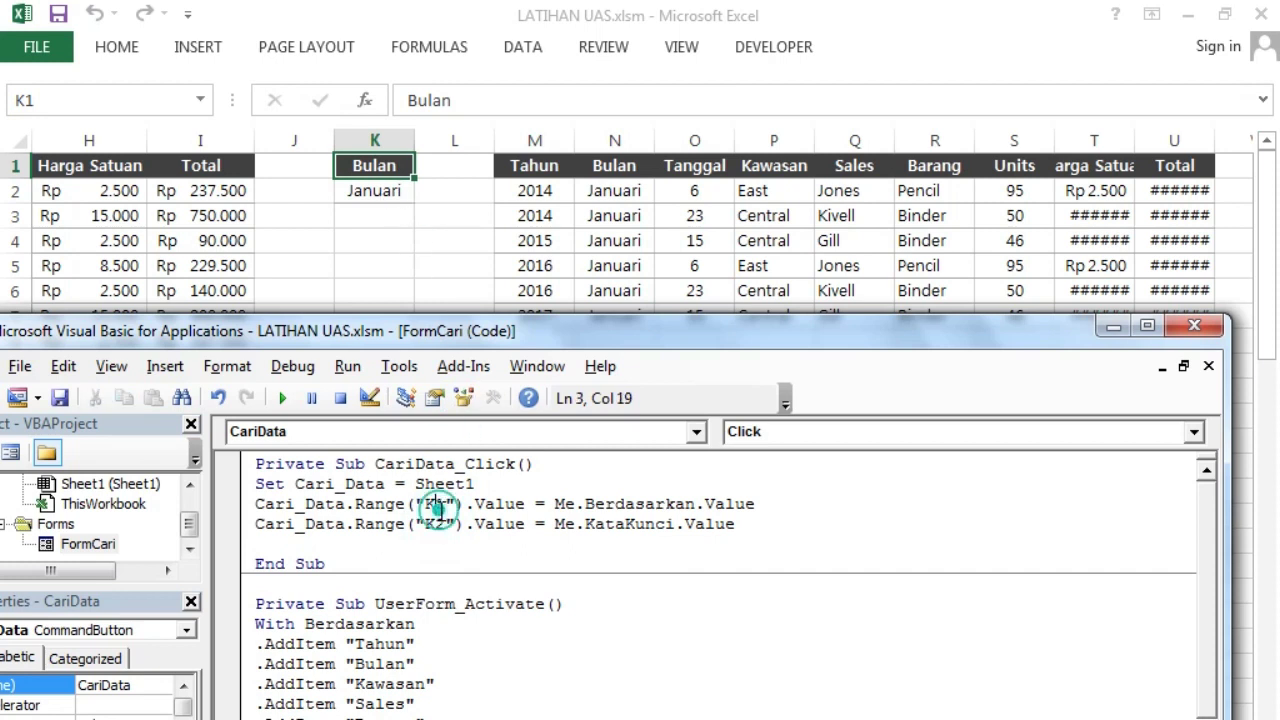
double_click(434, 524)
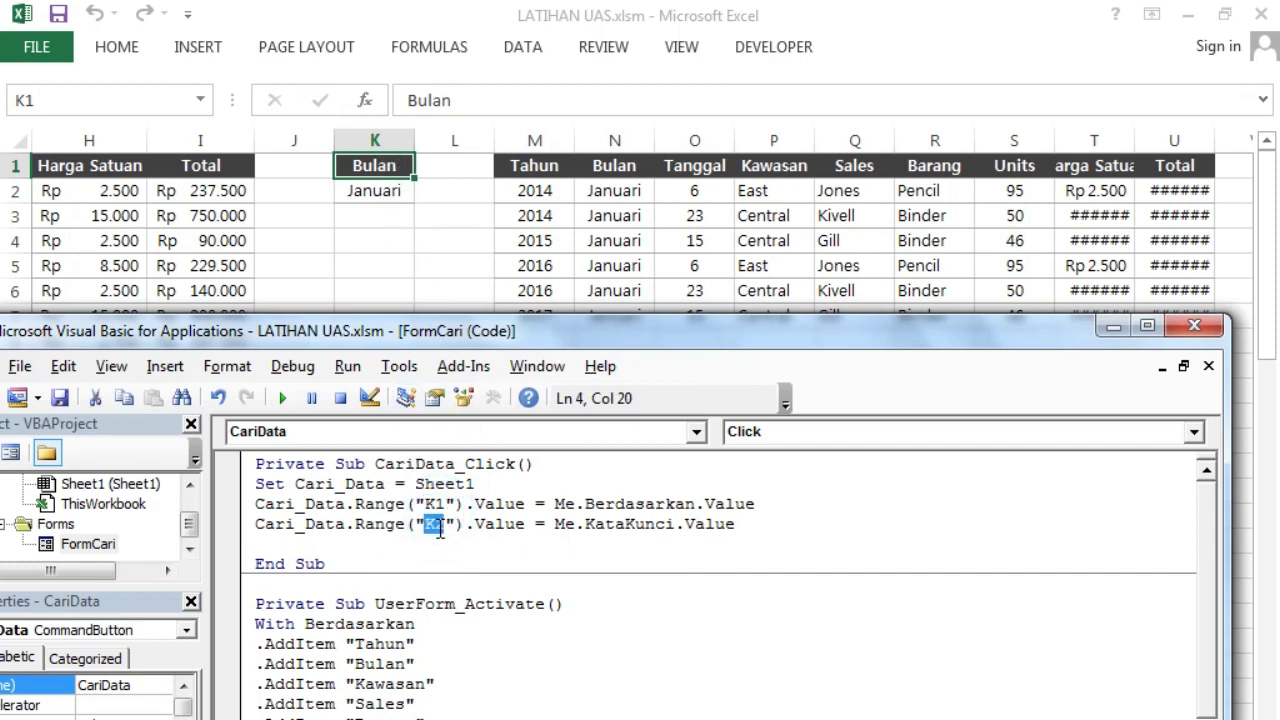
click(281, 542)
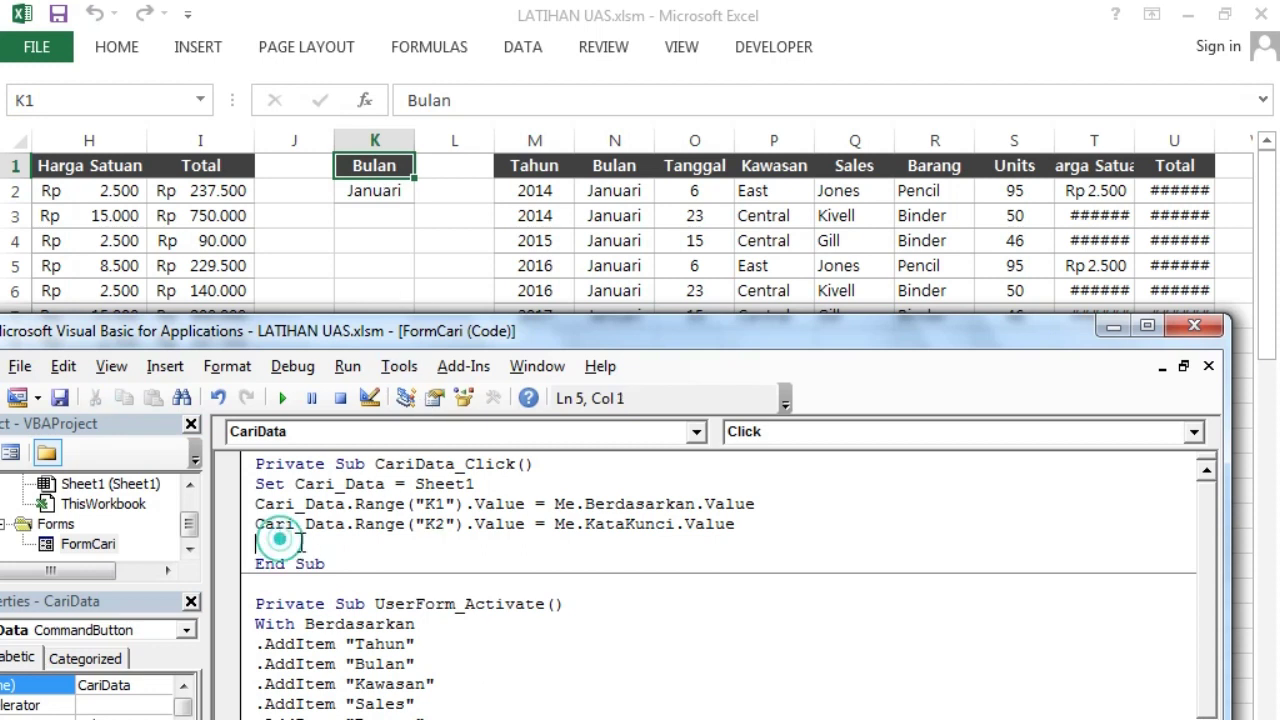
Step: Add Cari_Data.Range("A1").CurrentRegion.AdvancedFilter Action:=xlFilterCopy, CriteriaRange:= and continue on a new line
key(Return)
text(Cari_Data.Range("A1").)
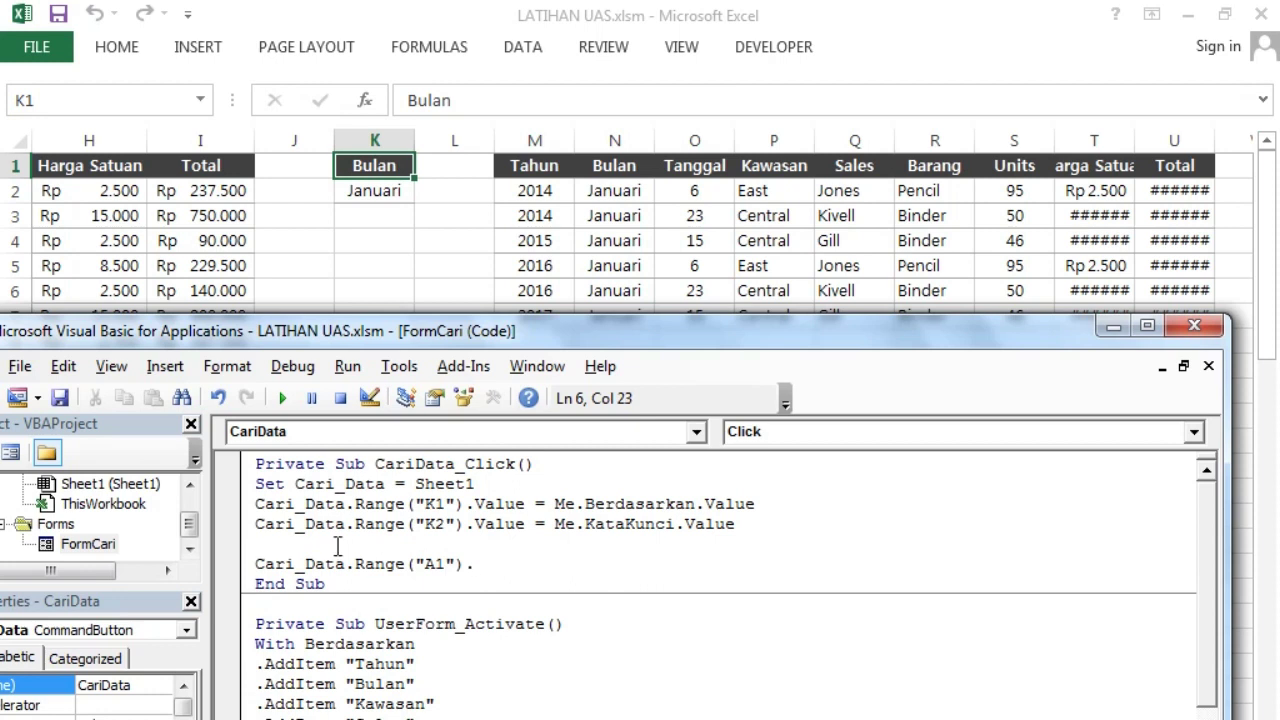
text(CurrentRegion)
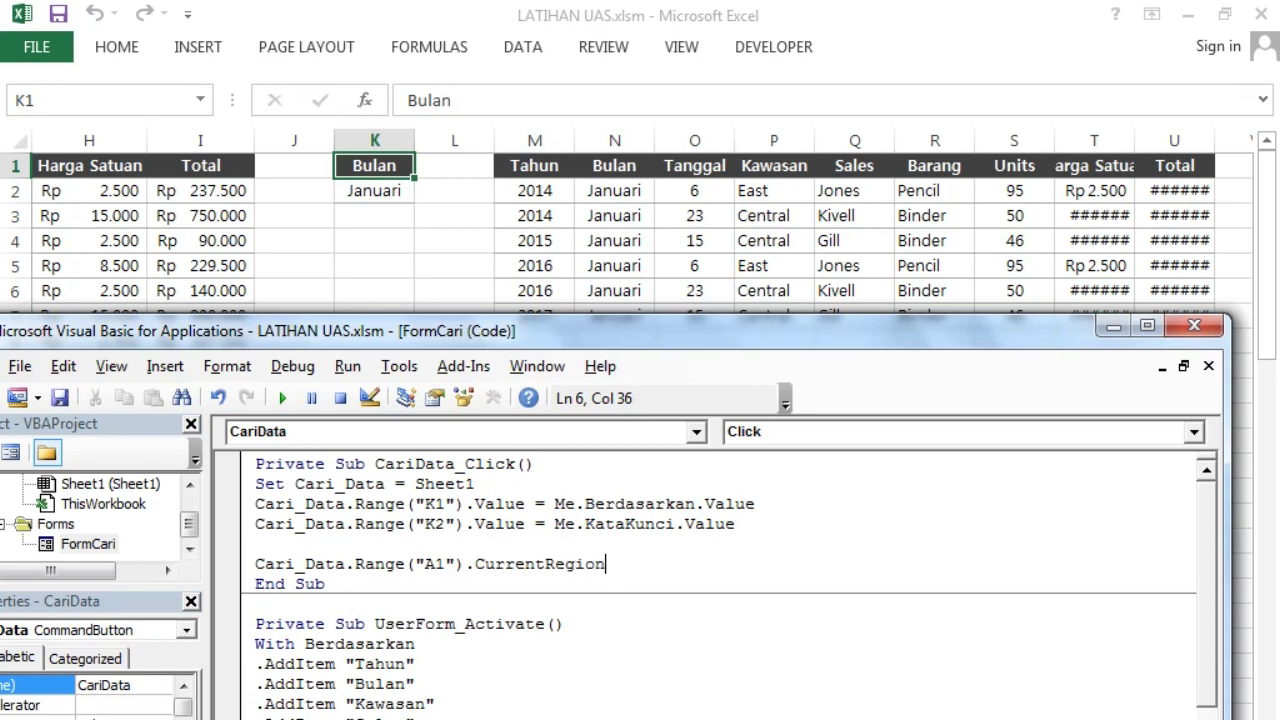
text(.)
text(Advanced)
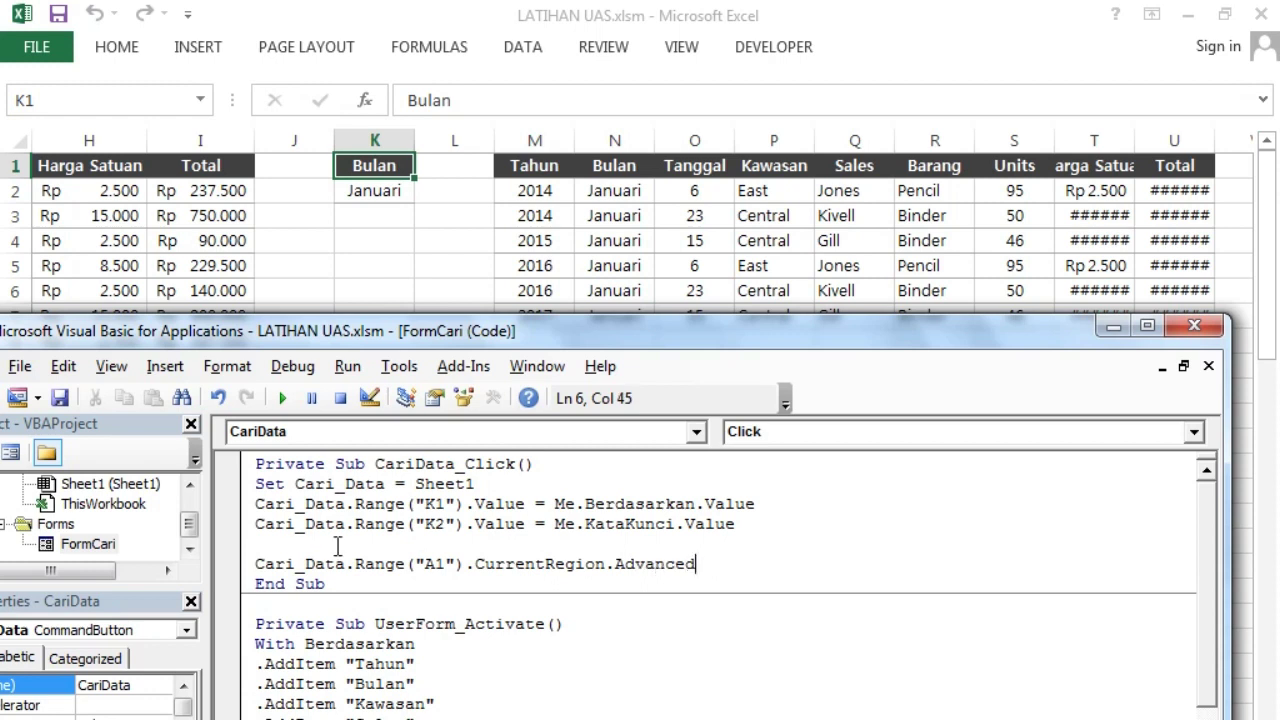
text(Filter)
text( Action:)
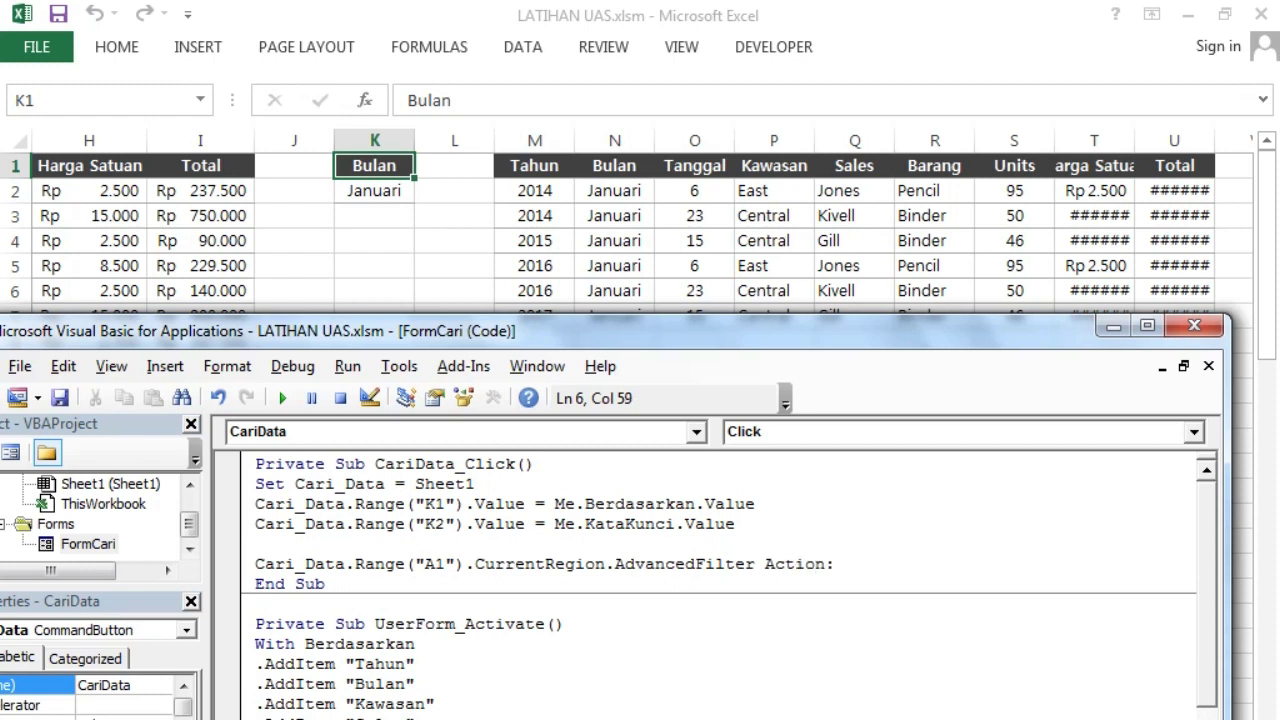
text(=Xl)
text(filte)
text(rcopy)
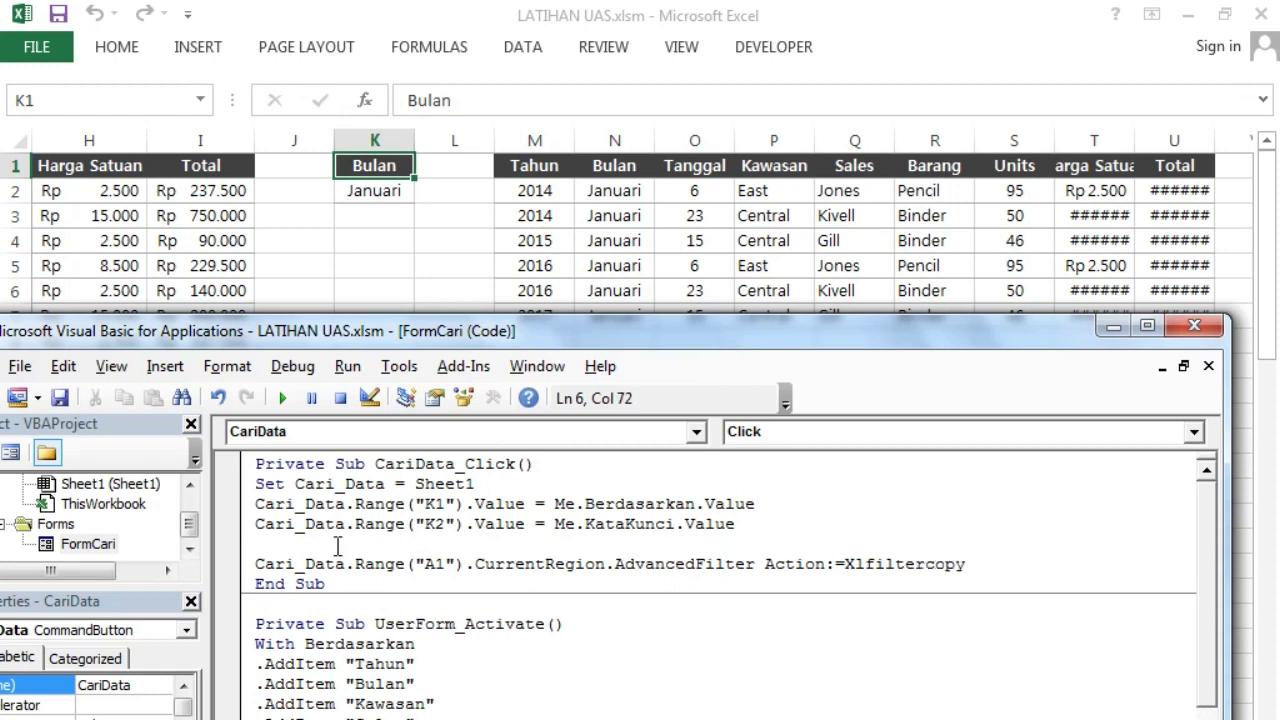
text(, C)
text(riteria)
text(Range:)
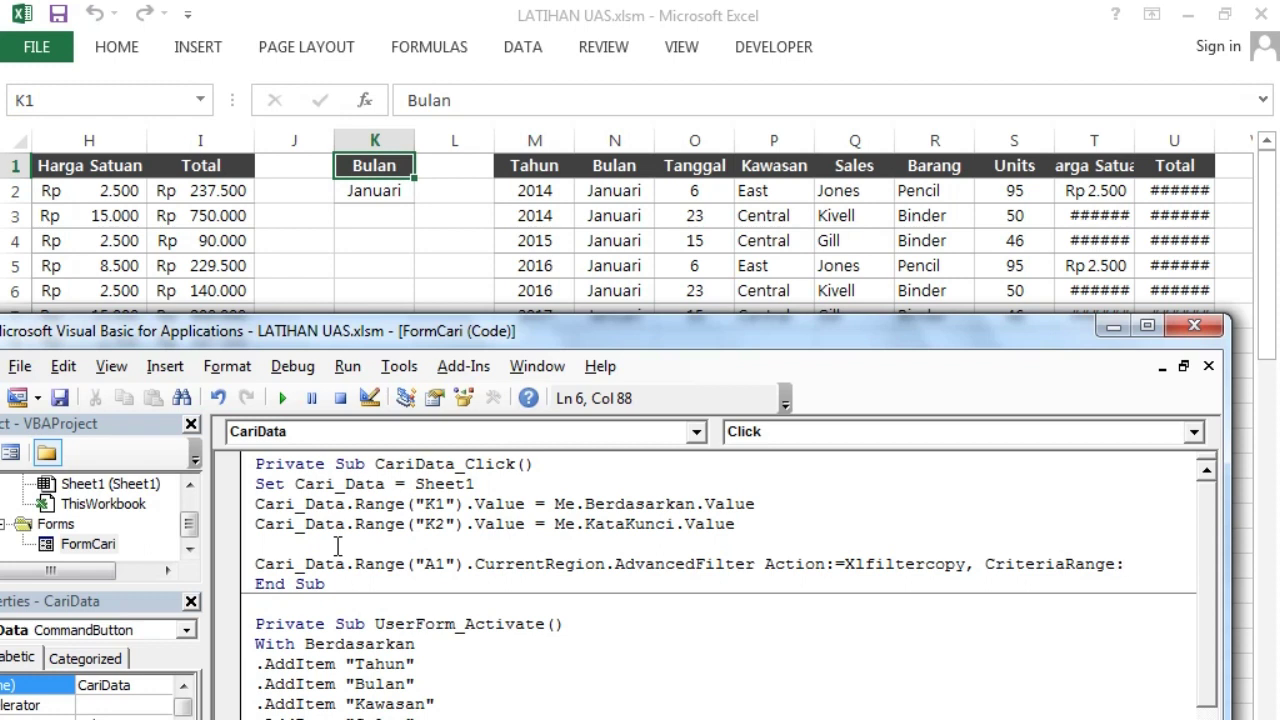
text(= _)
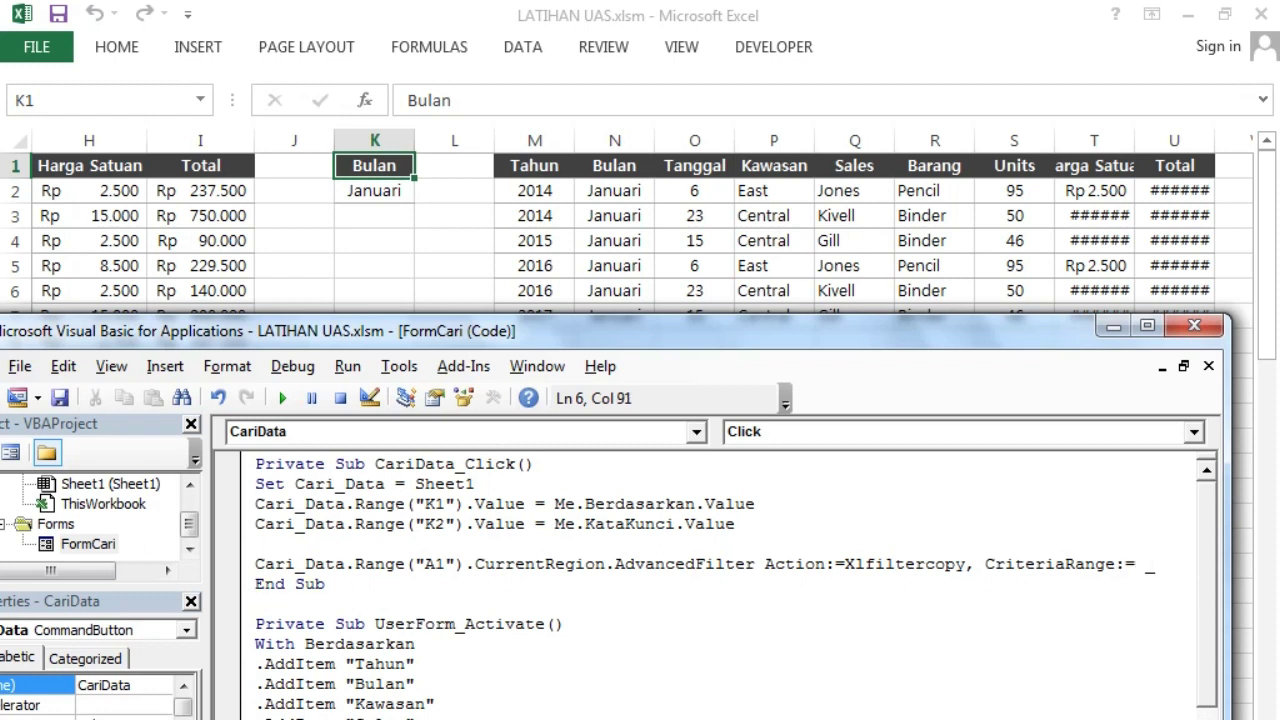
key(Return)
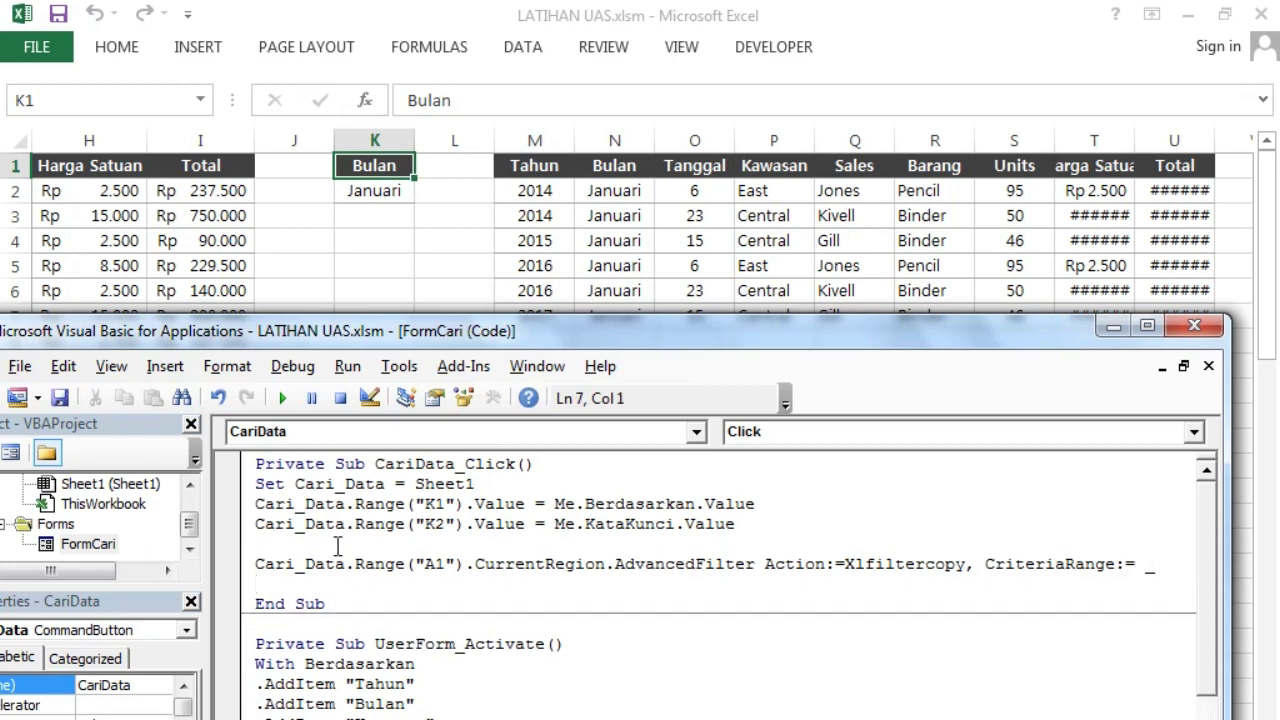
Step: Finish the filter with CriteriaRange Sheet1 K1:K2, CopyToRange M1:U1 and Unique:=False
text(Sheet1)
text(.)
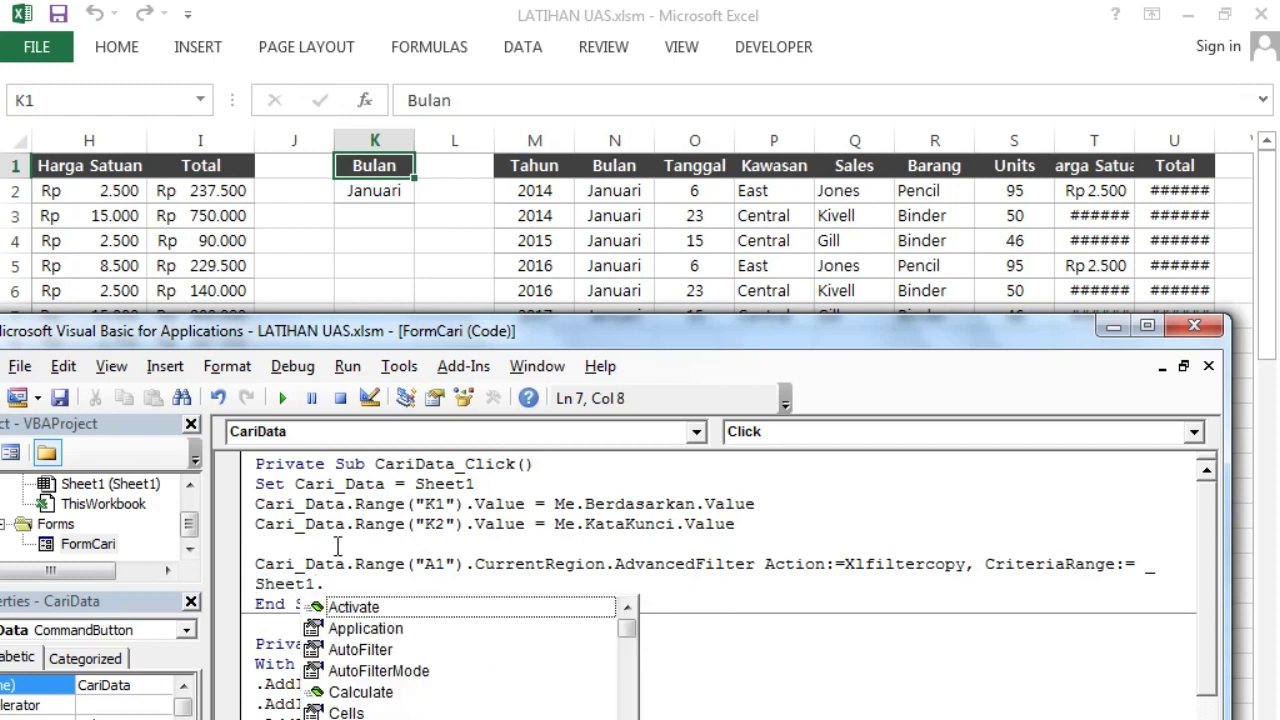
text(Range("K1:)
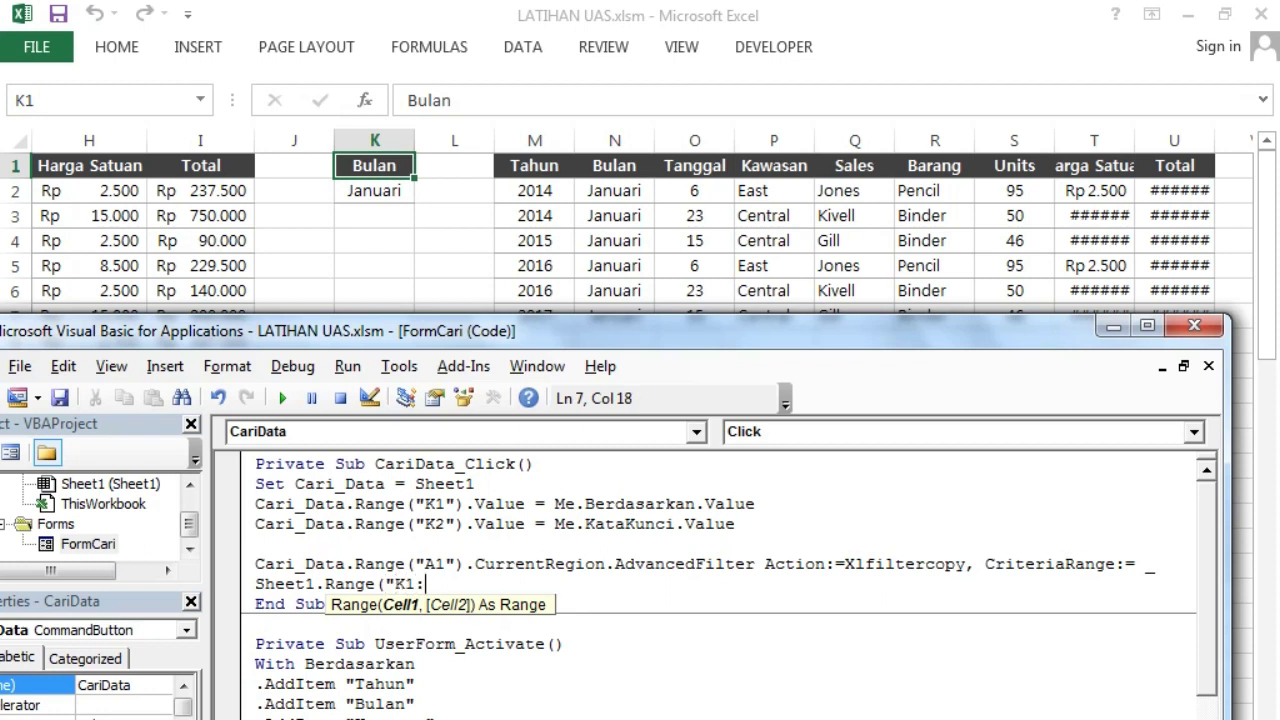
text(K2)
text("),)
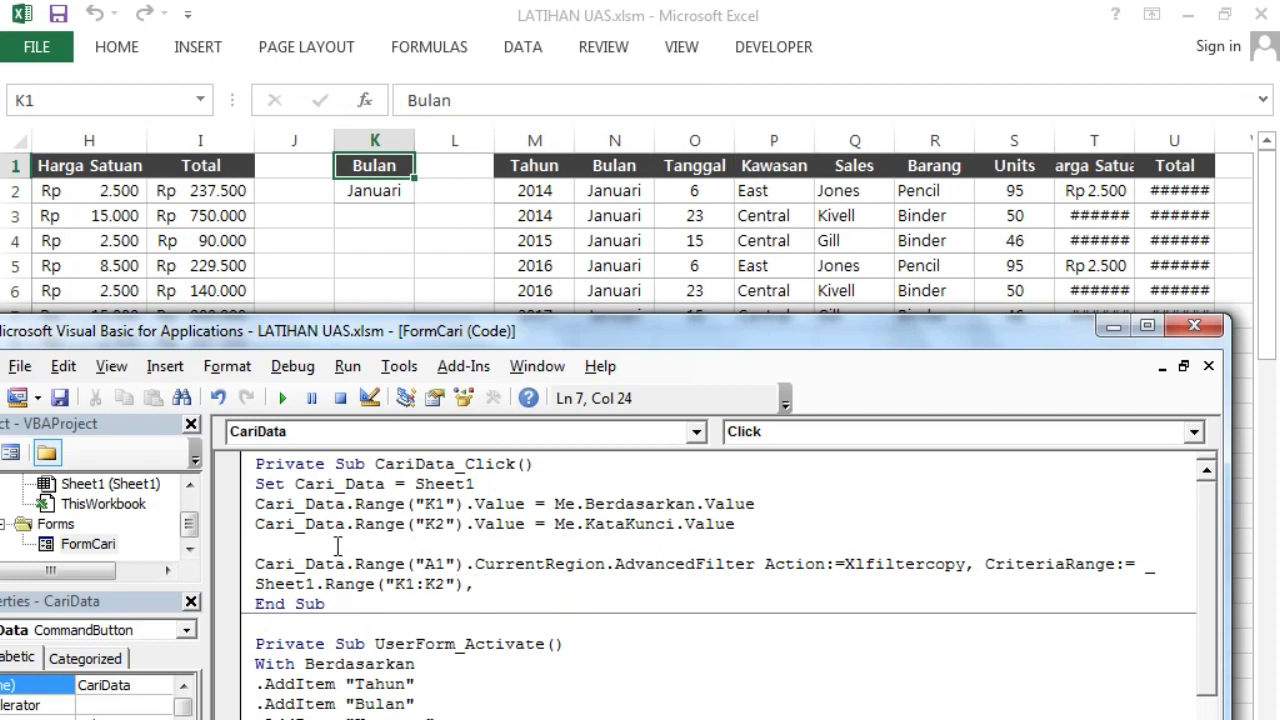
text( Copytorange)
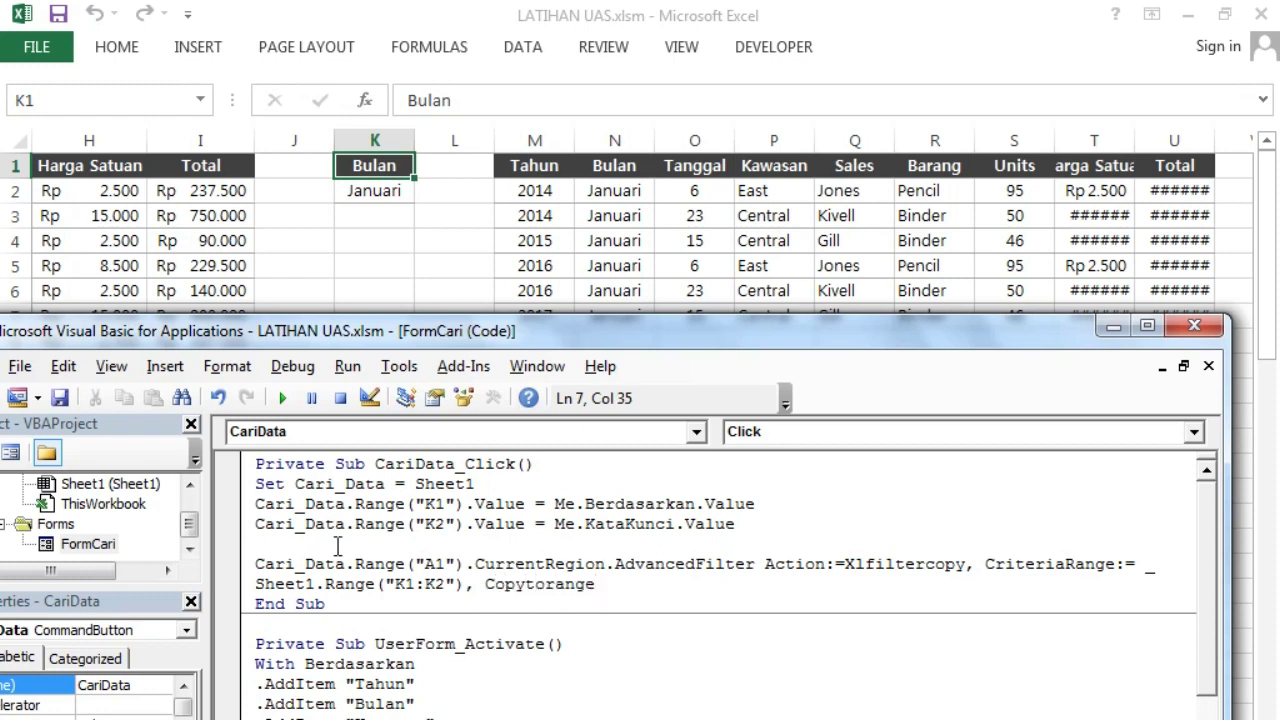
text(:=Sheet1.)
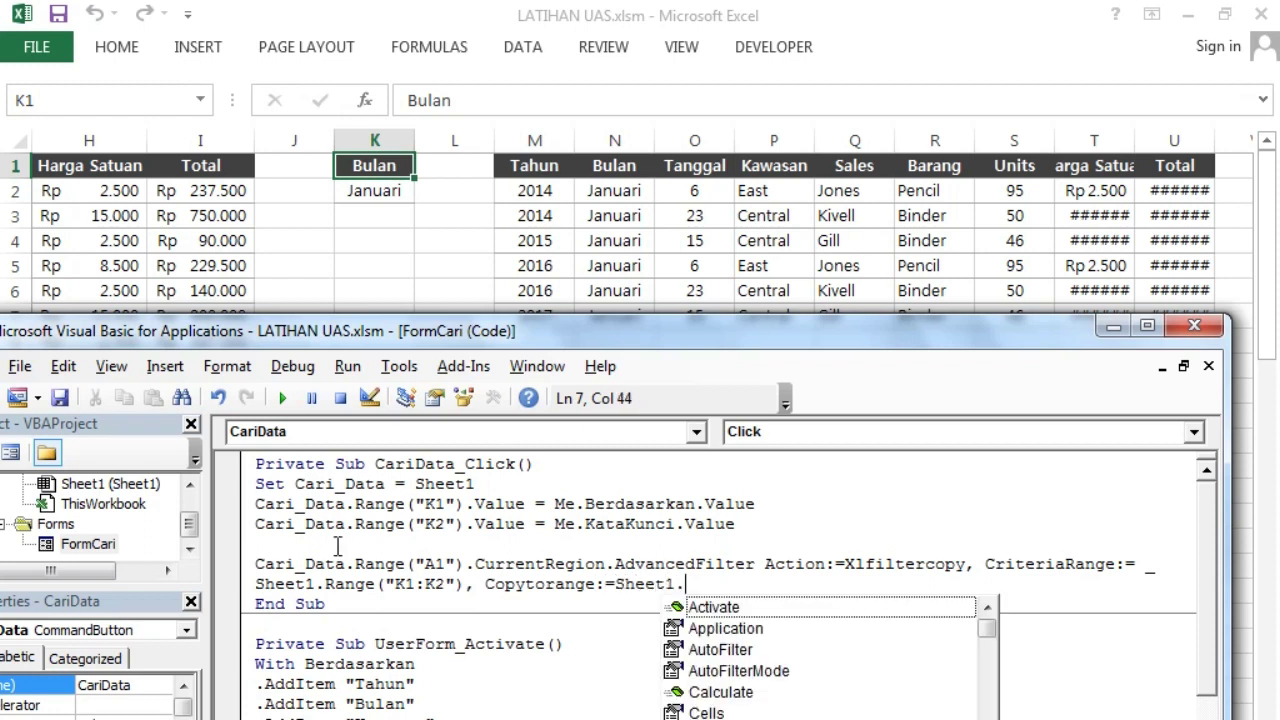
text(range()
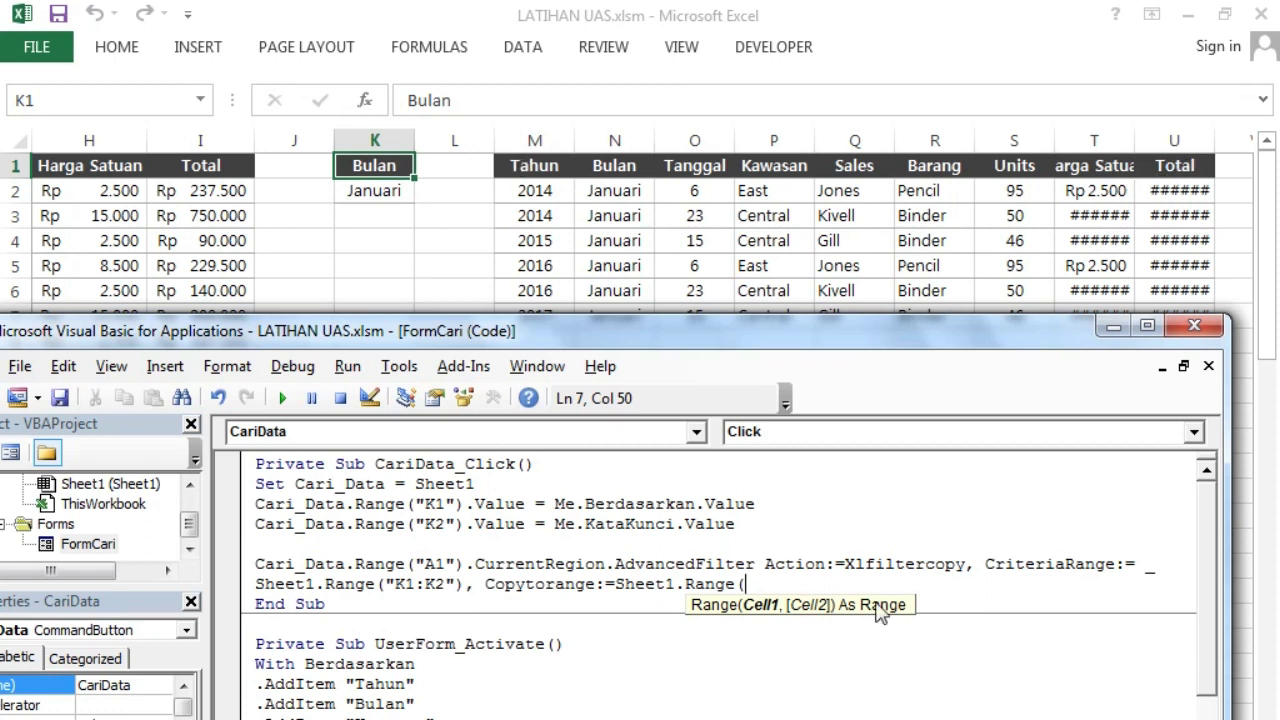
text("M1:U1"))
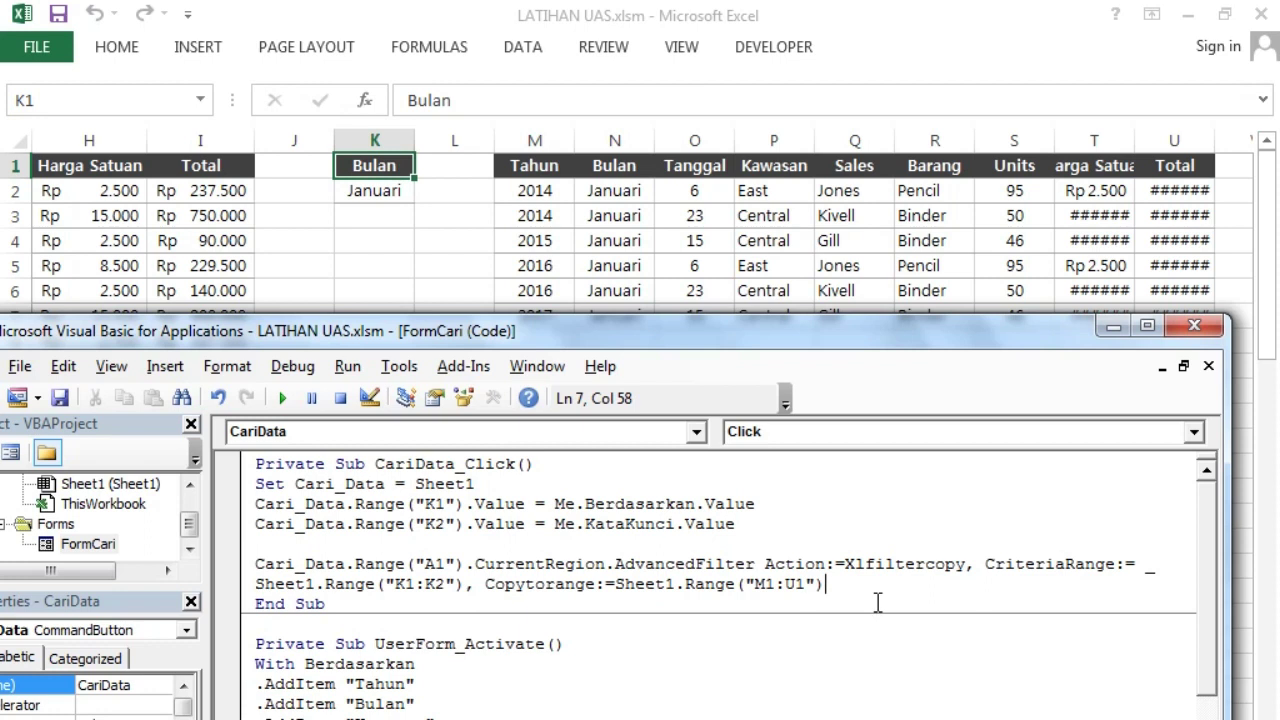
text(, )
text(Unique:=False)
key(Return)
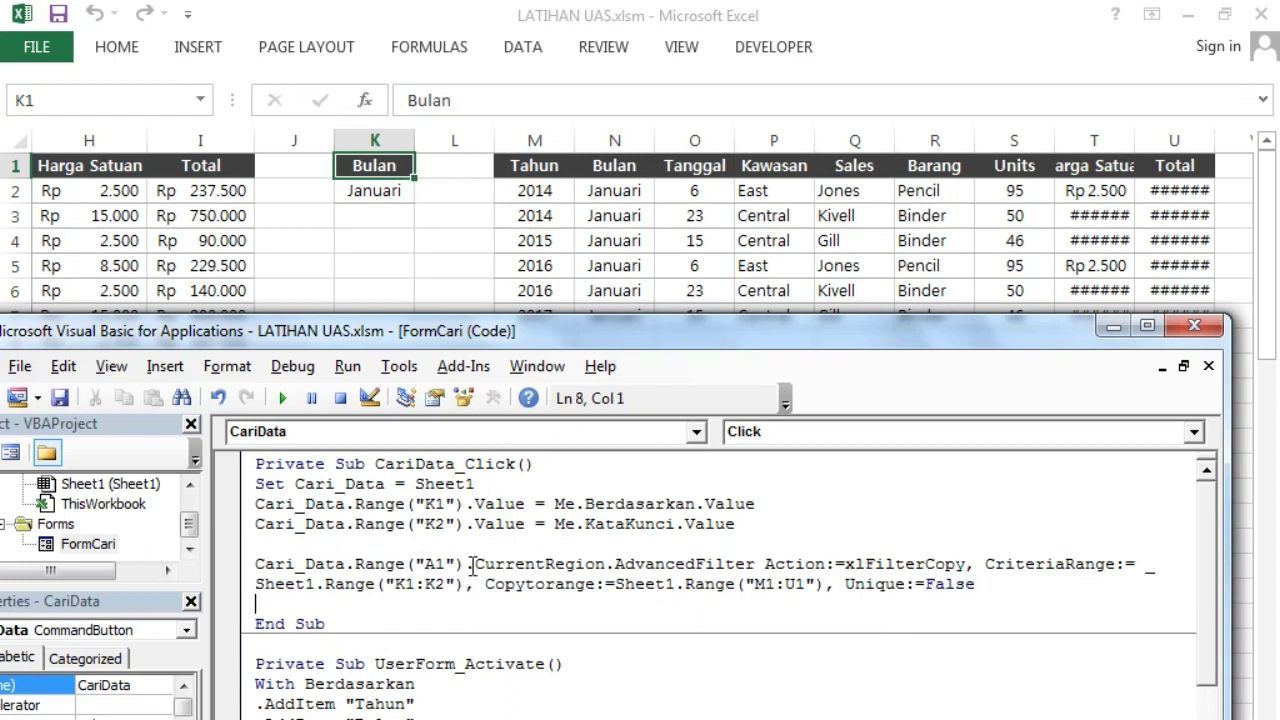
drag(511, 332, 565, 260)
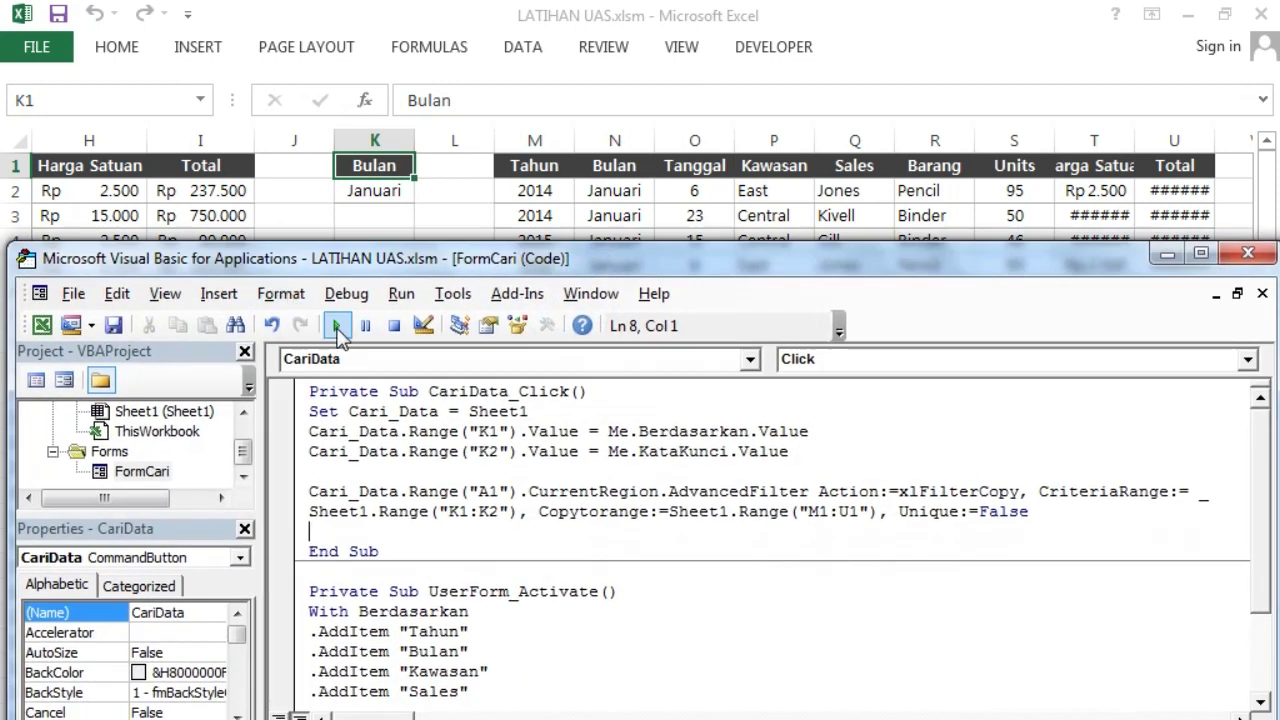
Step: Run the search form and search the Tahun field for 2014
click(336, 325)
mouse_move(443, 168)
mouse_down()
mouse_move(455, 363)
mouse_move(449, 310)
mouse_up()
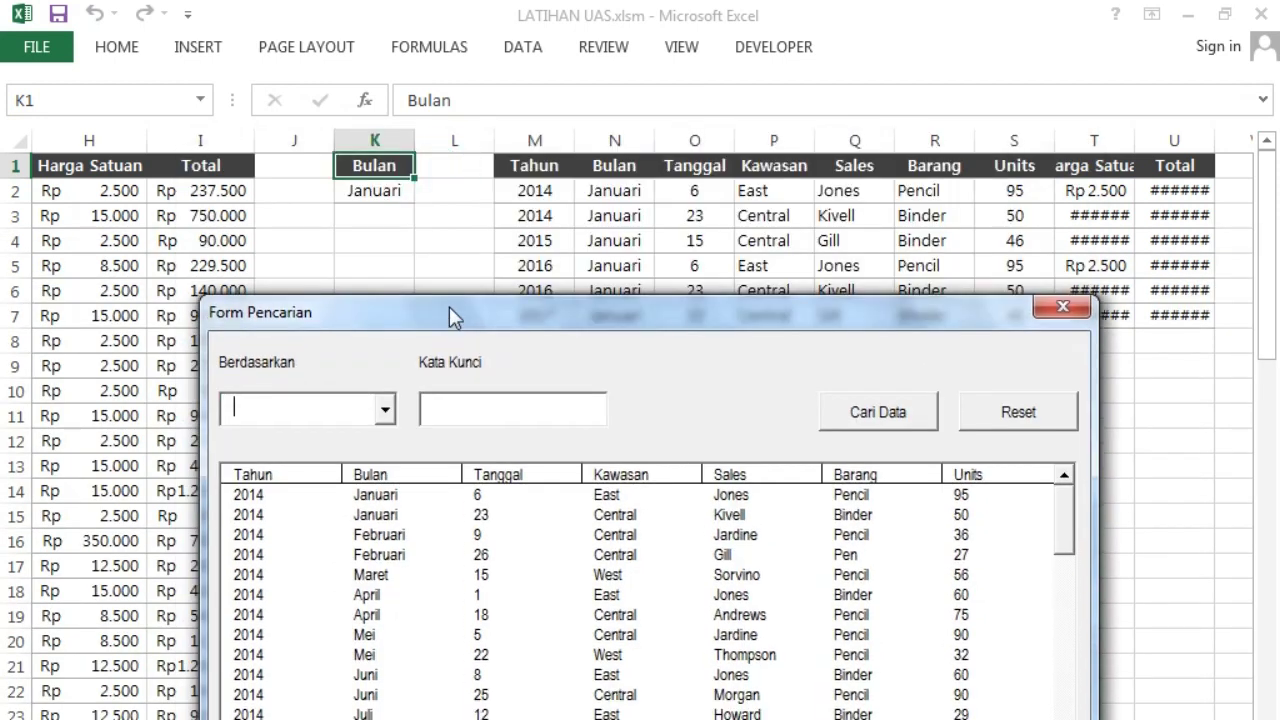
click(385, 409)
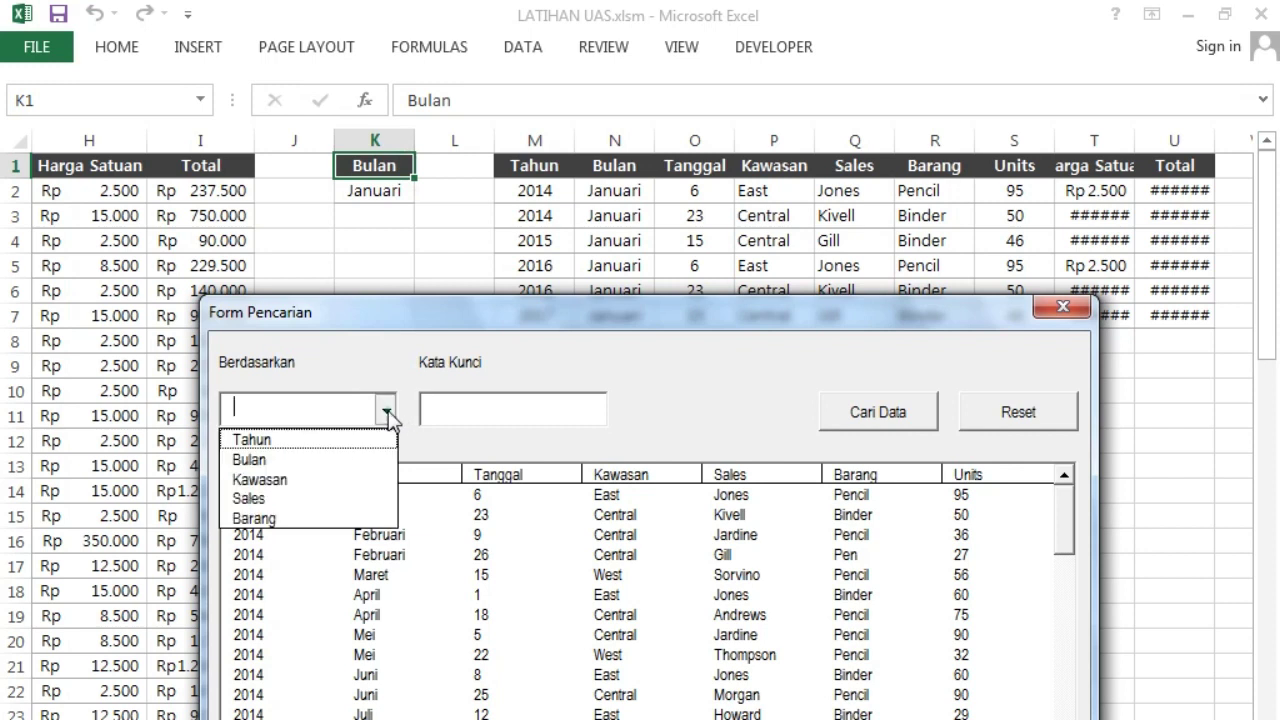
click(300, 440)
click(437, 415)
text(2014)
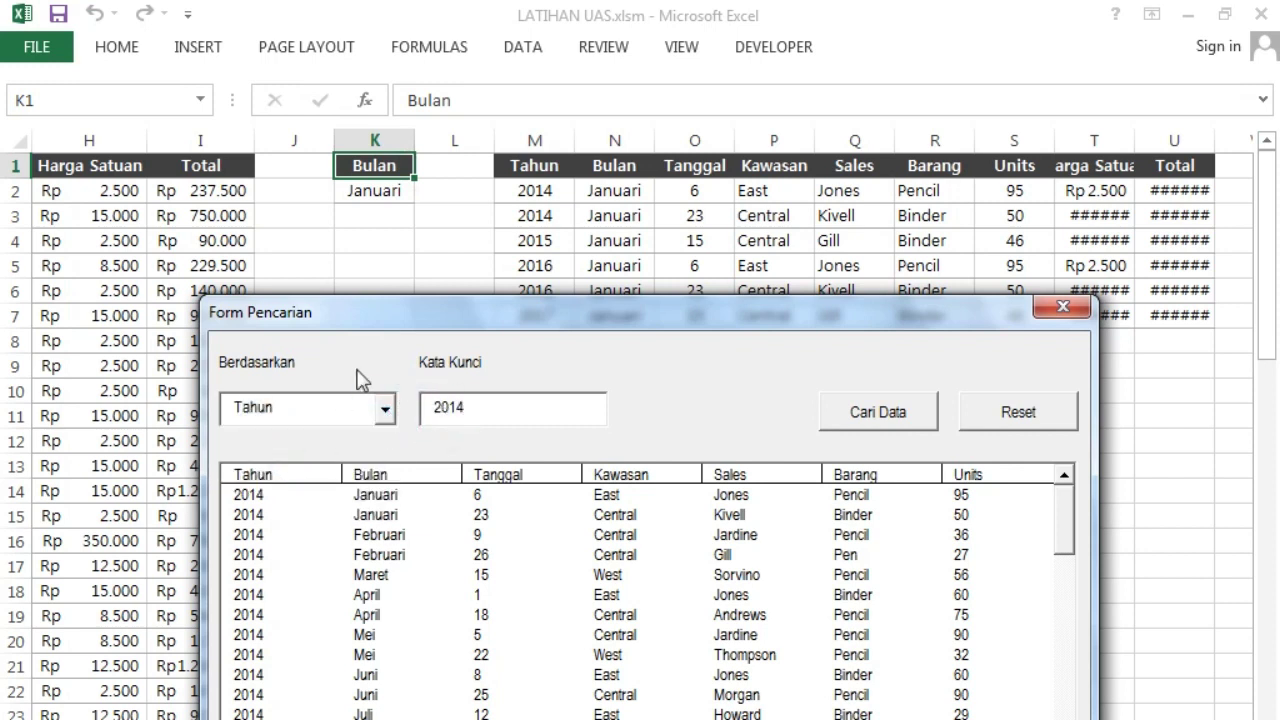
click(866, 416)
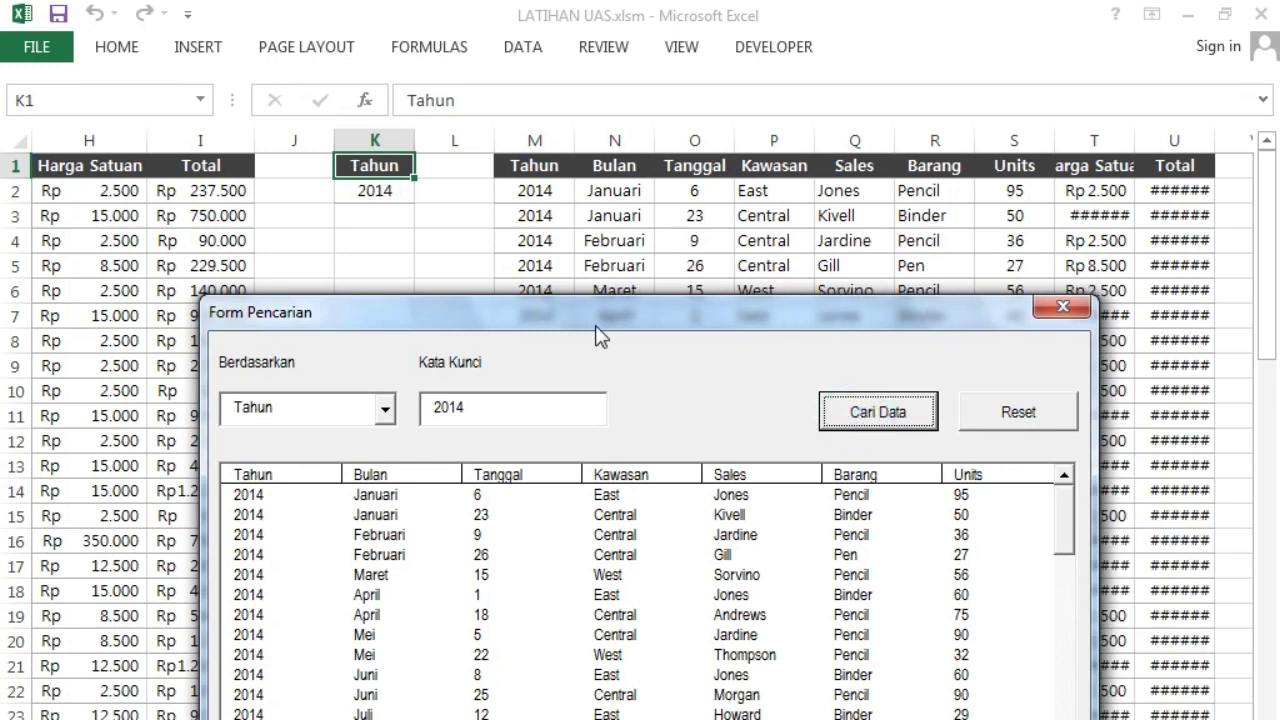
drag(594, 325, 467, 483)
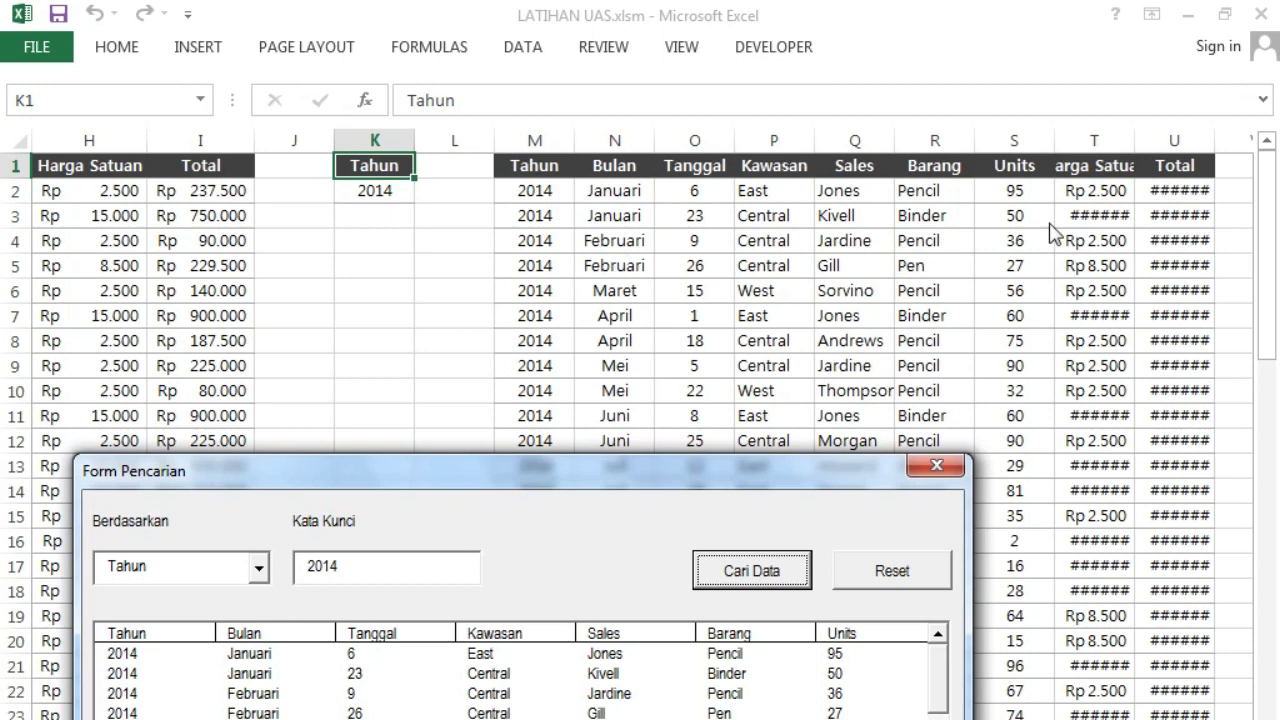
drag(522, 468, 628, 315)
Step: Search the Bulan field for April, check the eight copied rows, and close the form
click(365, 413)
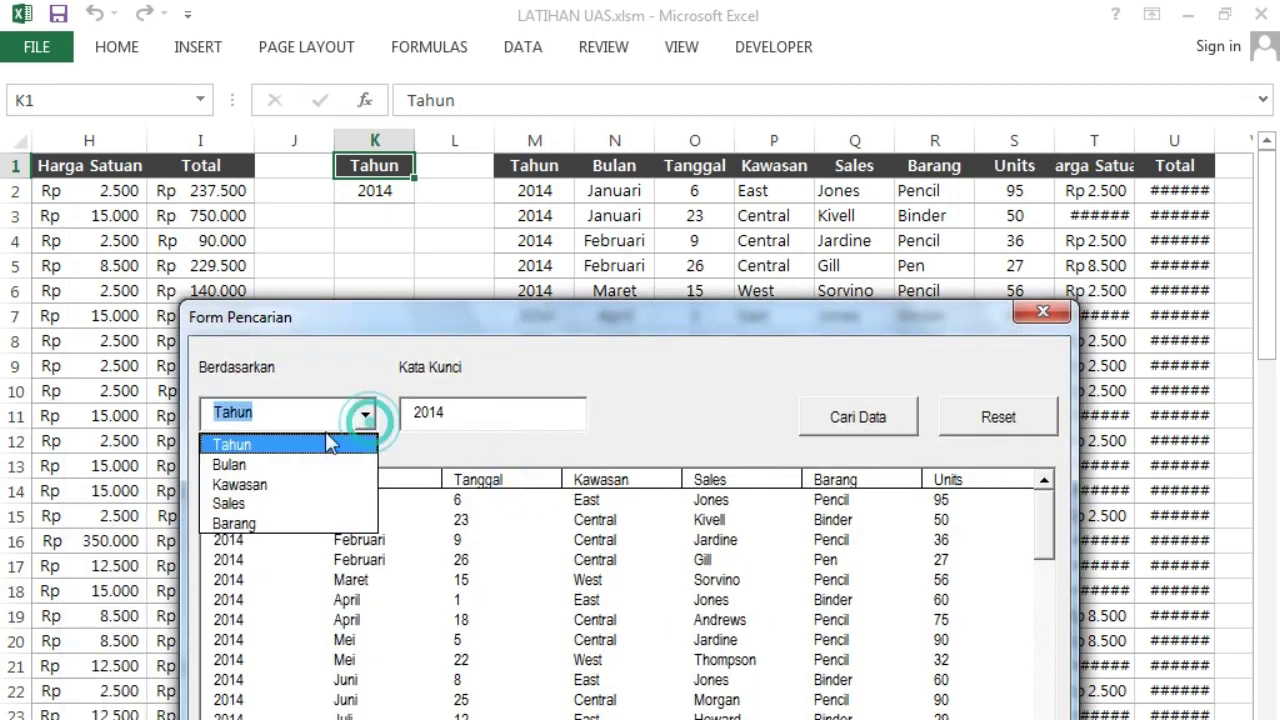
click(256, 463)
drag(468, 413, 393, 413)
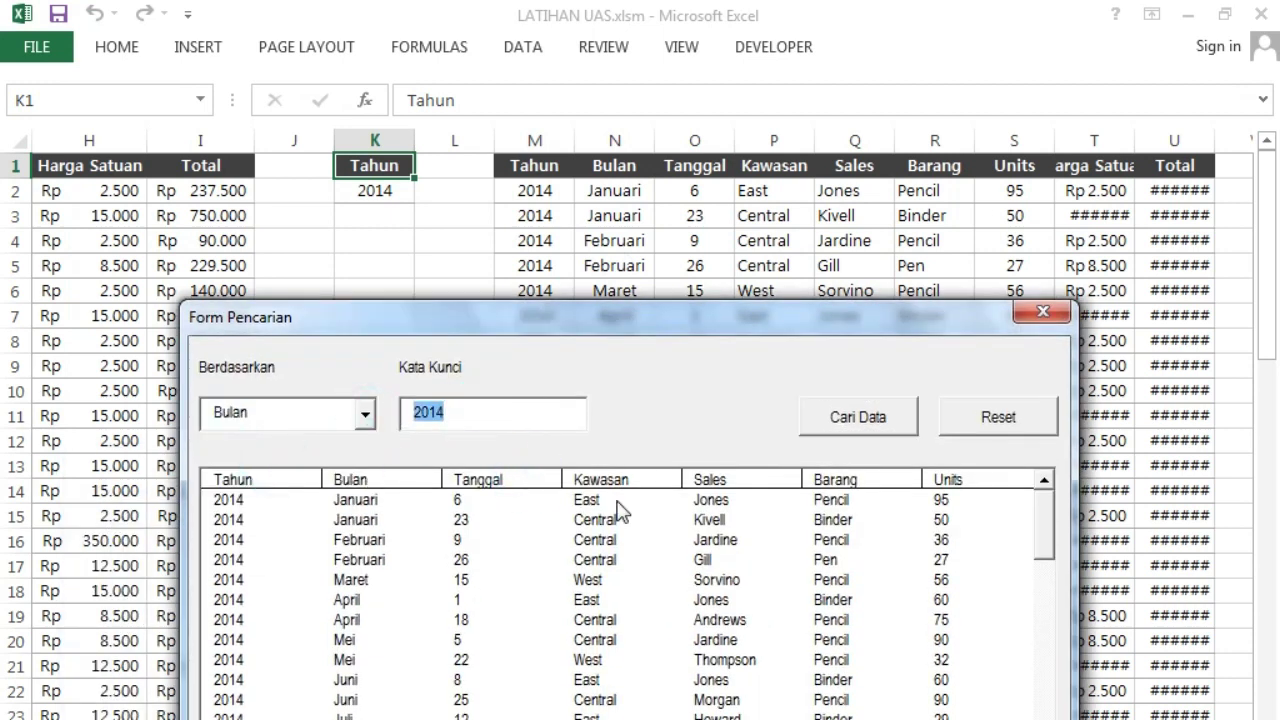
text(A)
click(848, 430)
drag(723, 320, 686, 519)
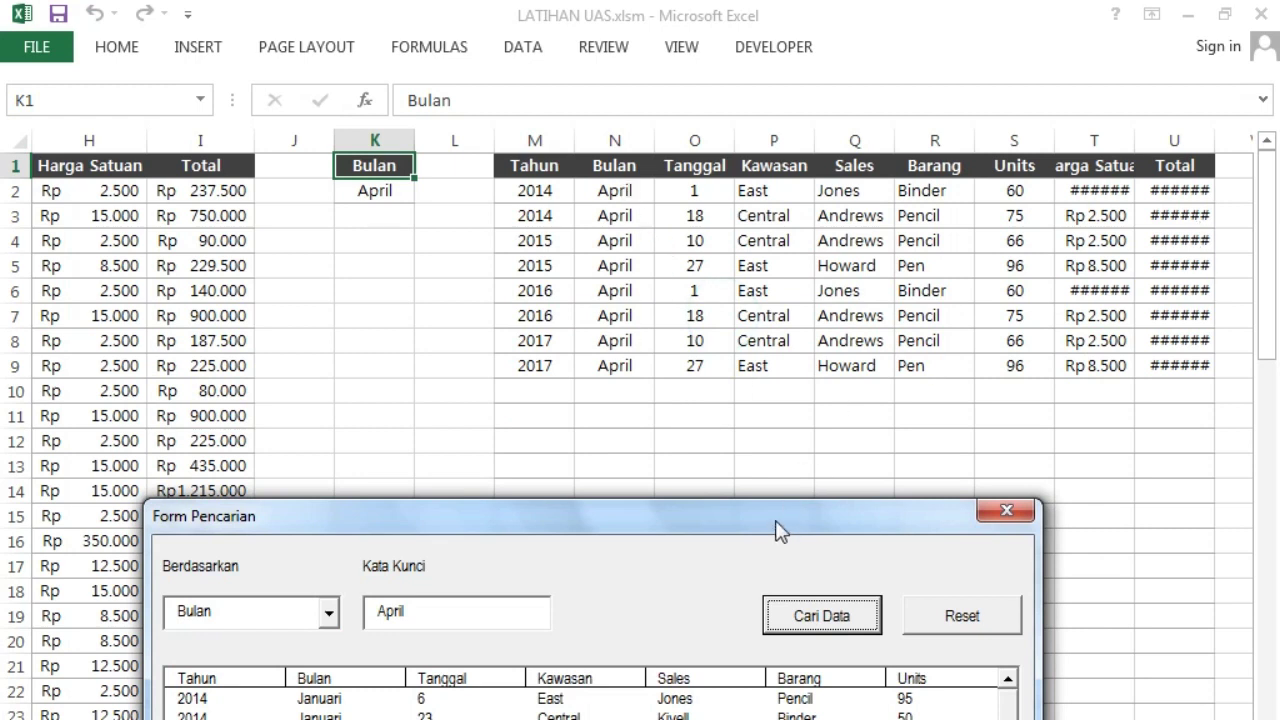
drag(777, 531, 885, 312)
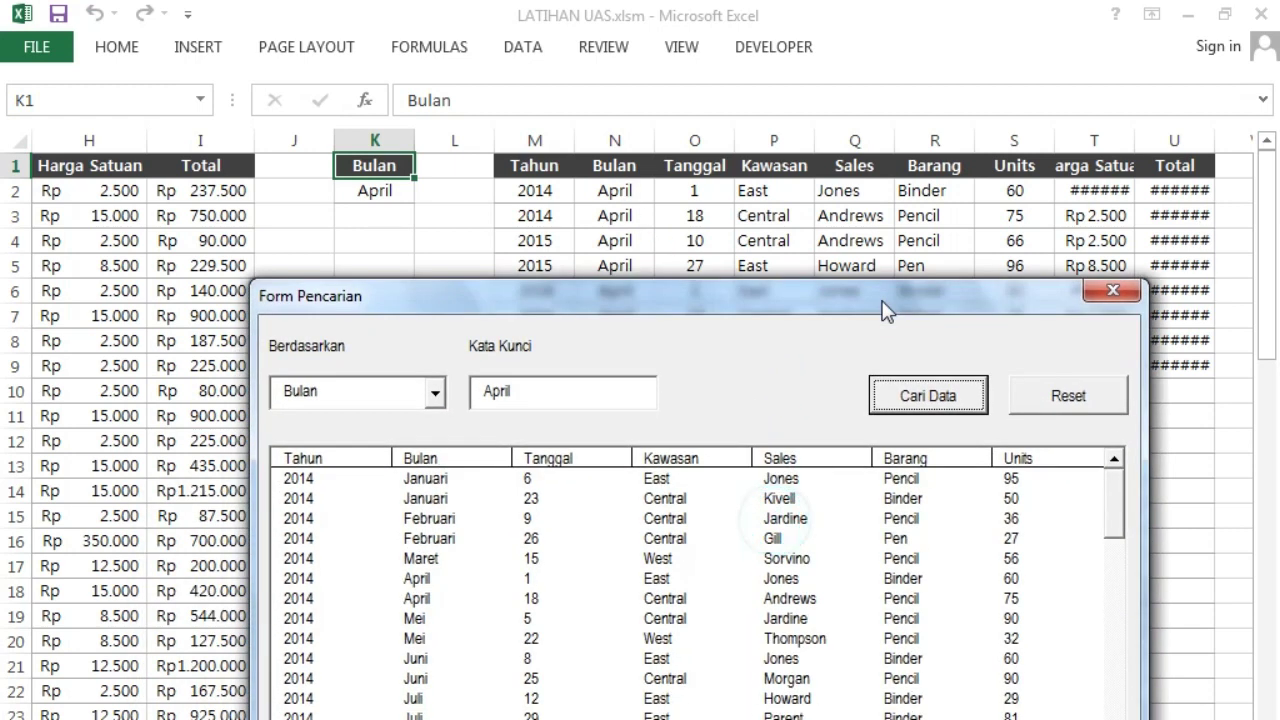
click(1113, 292)
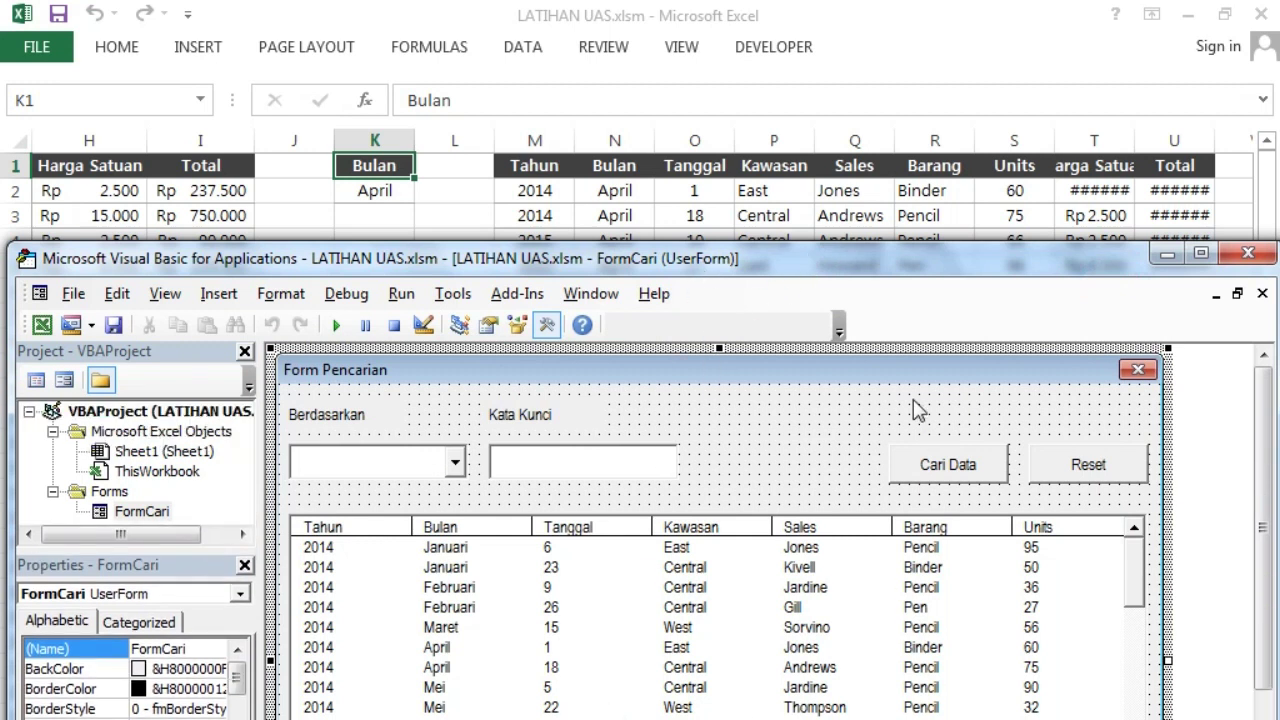
drag(881, 263, 895, 305)
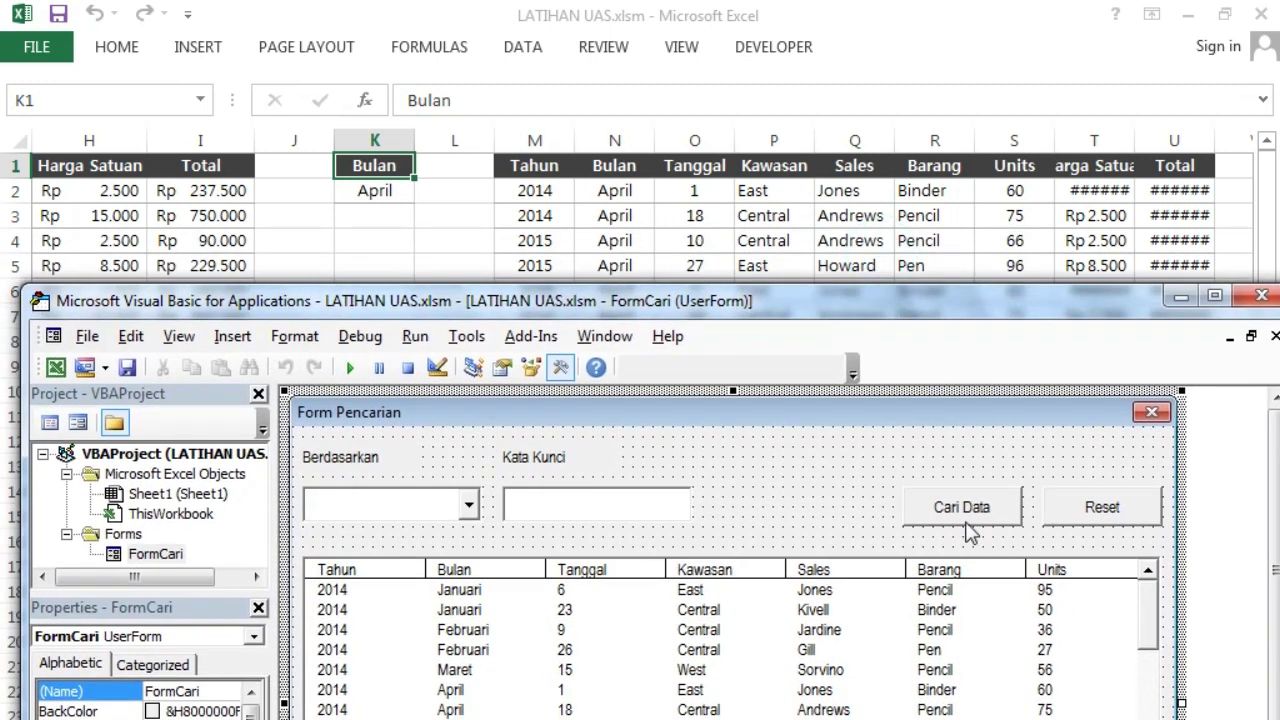
Step: Add a blank line before End Sub in the CariData_Click code
drag(395, 652, 150, 657)
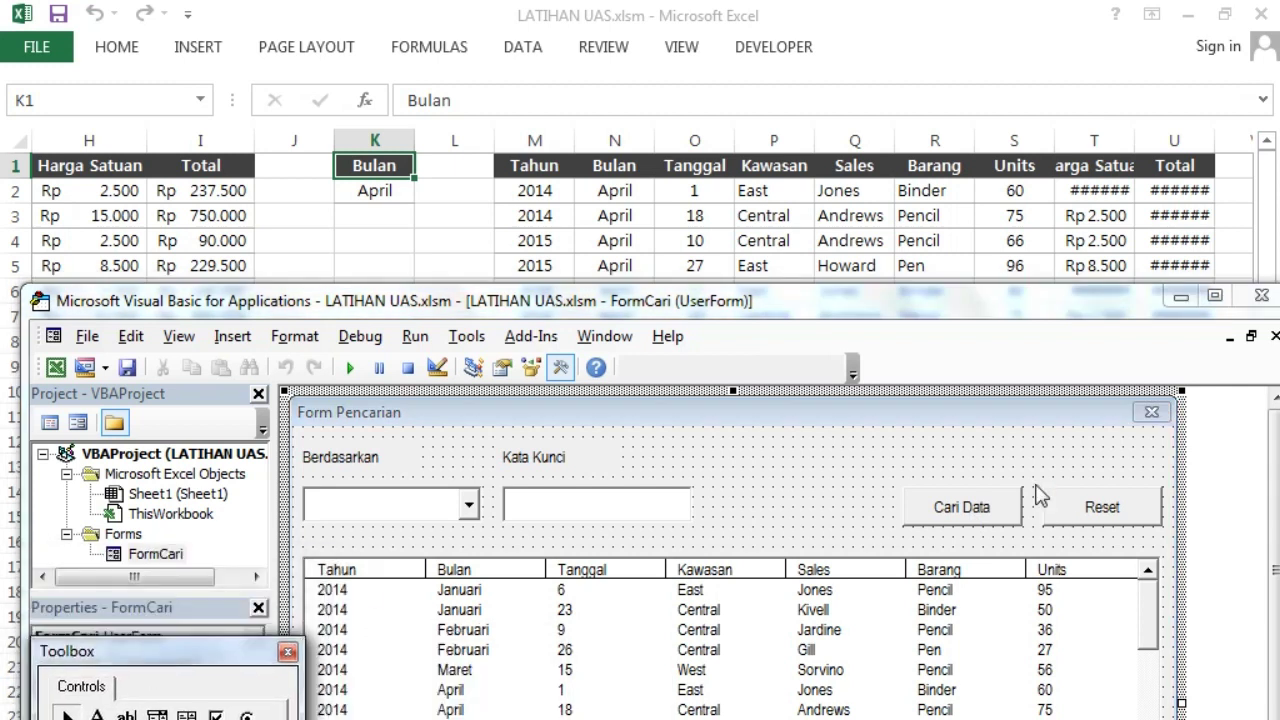
double_click(973, 510)
click(358, 574)
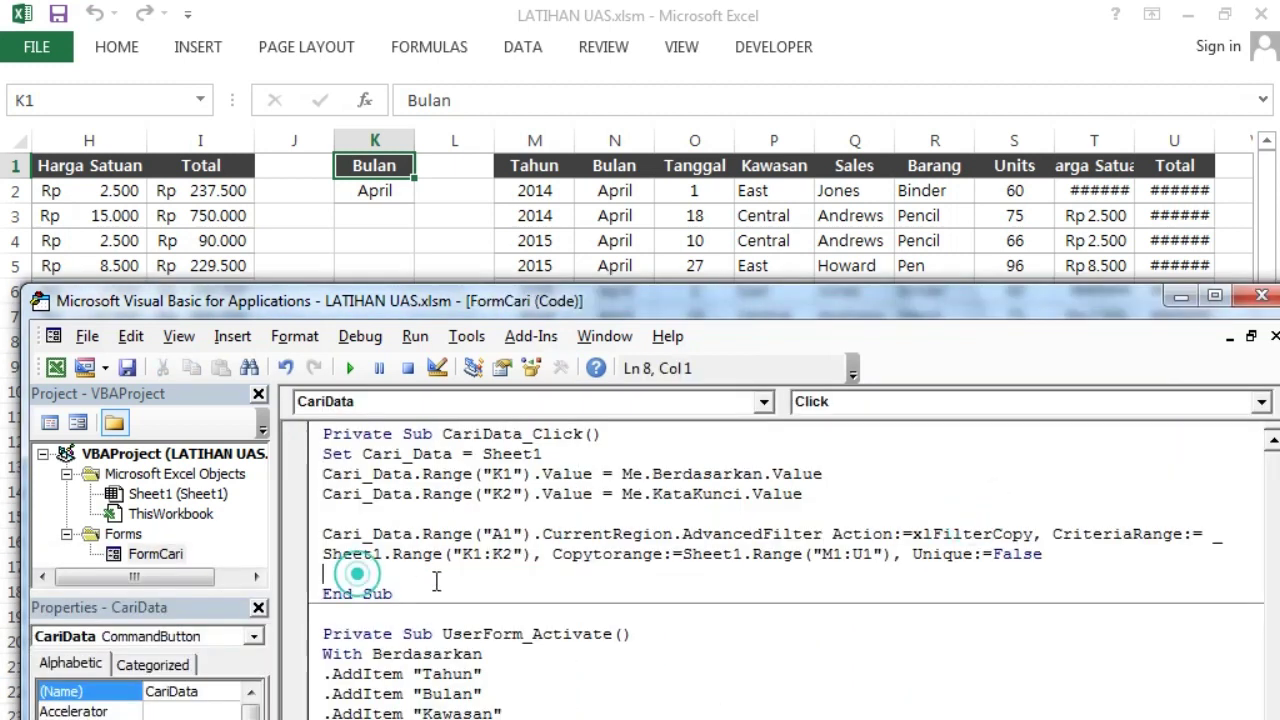
key(Return)
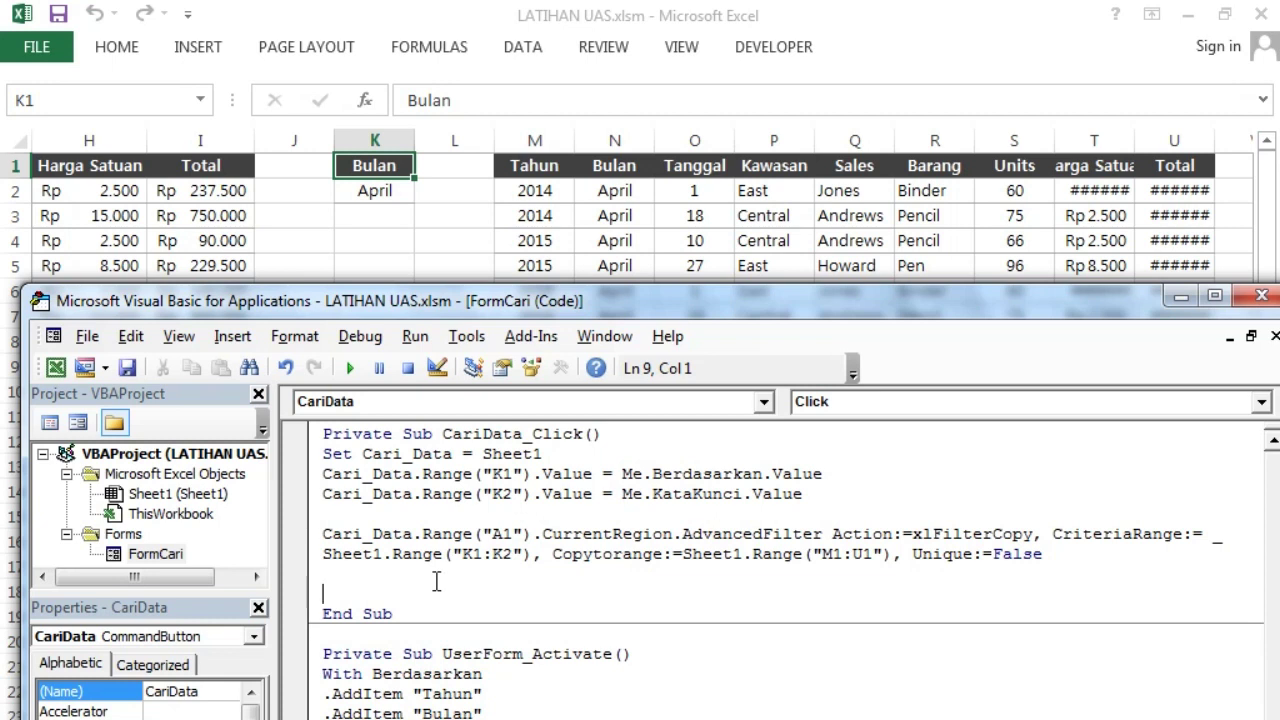
Step: Rename the ListBox1 results list to TabelData via its (Name) property
double_click(157, 553)
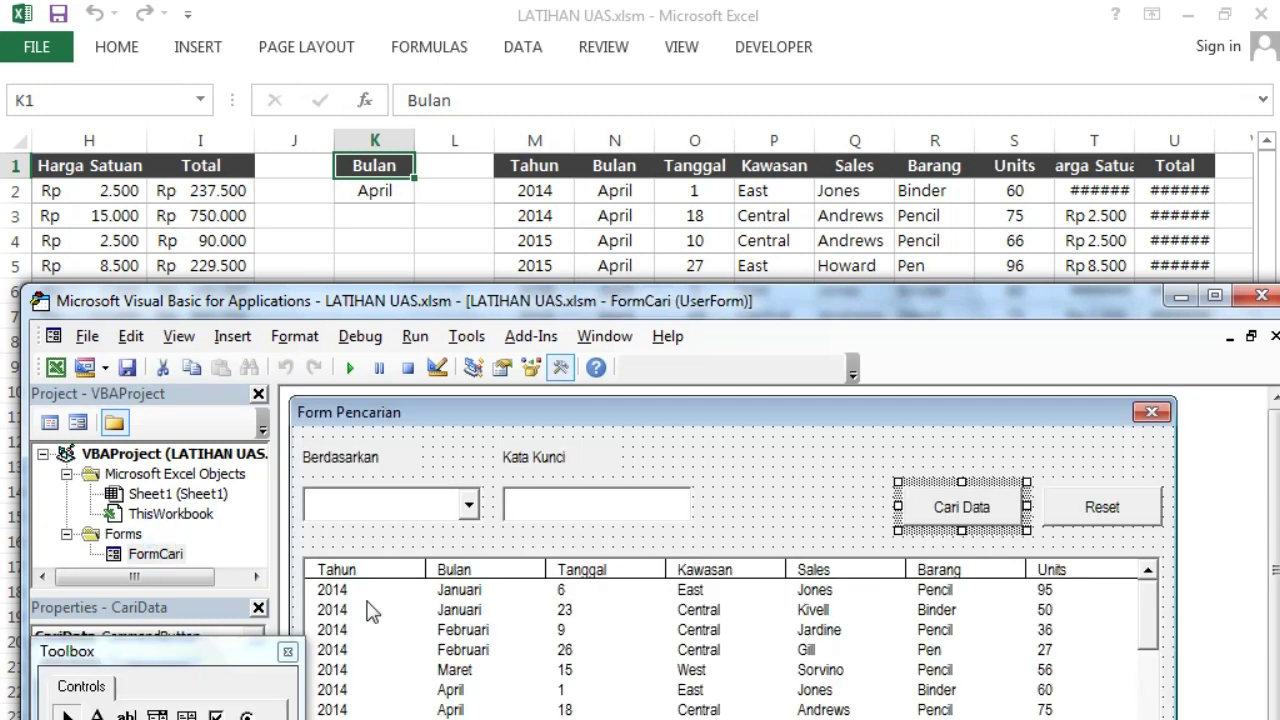
drag(179, 654, 165, 715)
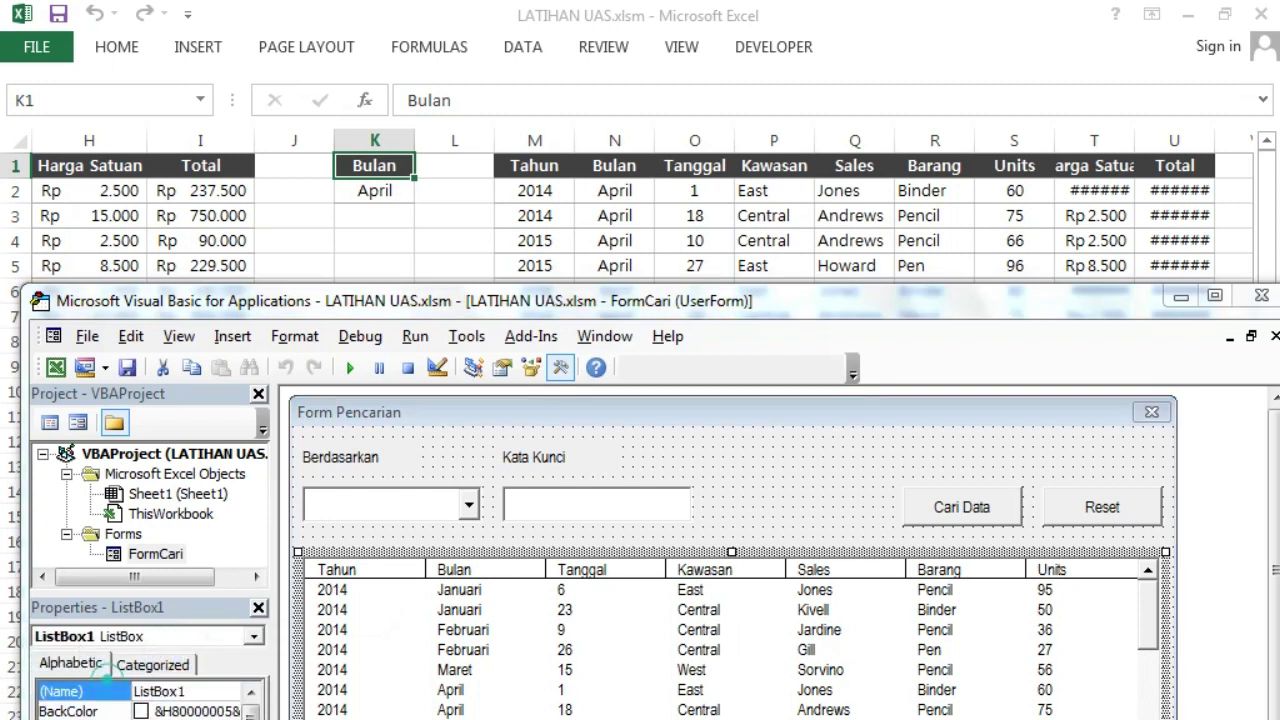
double_click(178, 691)
text(TabelData)
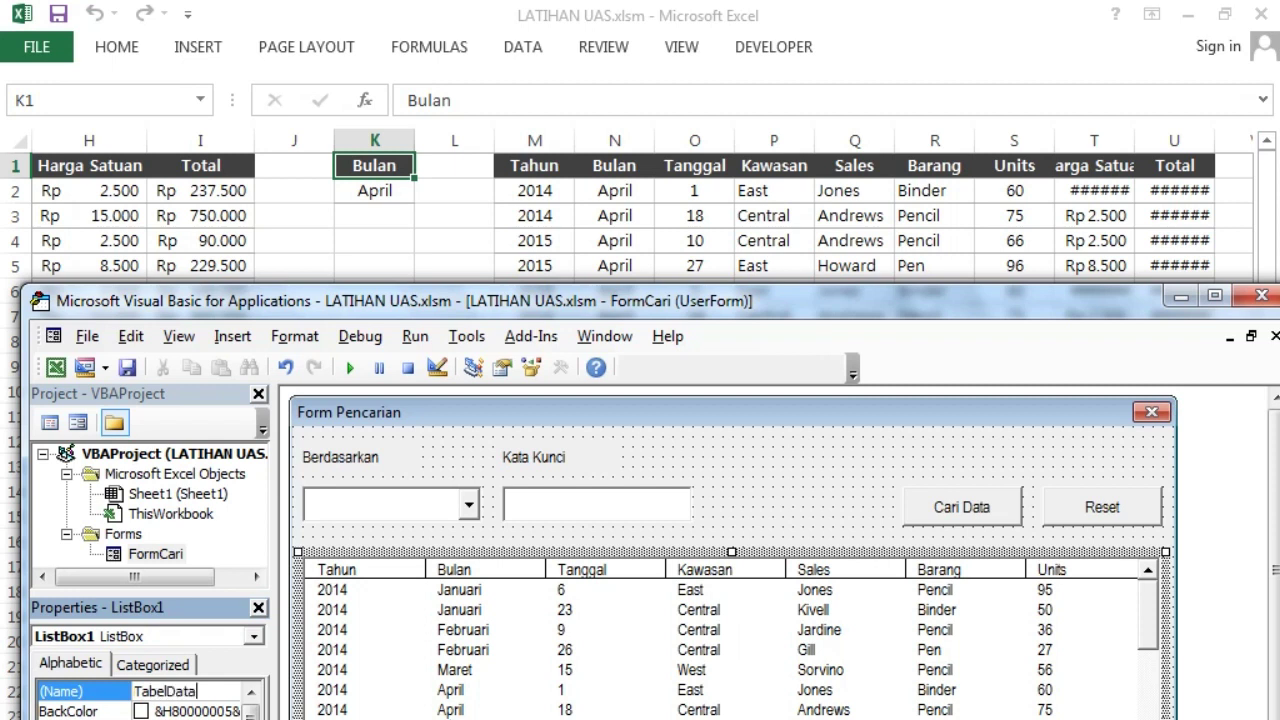
key(Return)
click(858, 480)
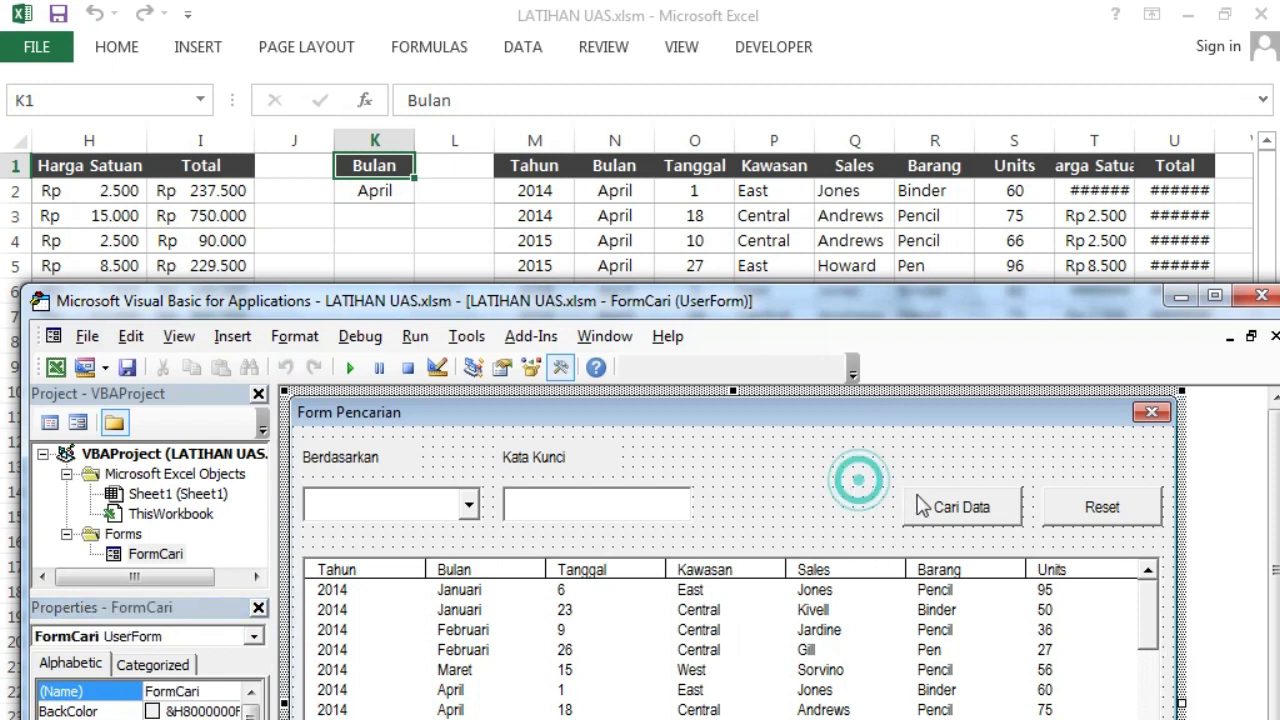
double_click(920, 507)
Step: Write TabelData.RowSource = Sheet1.Range("HasilCari").Address(External:=True) in the click code
click(352, 594)
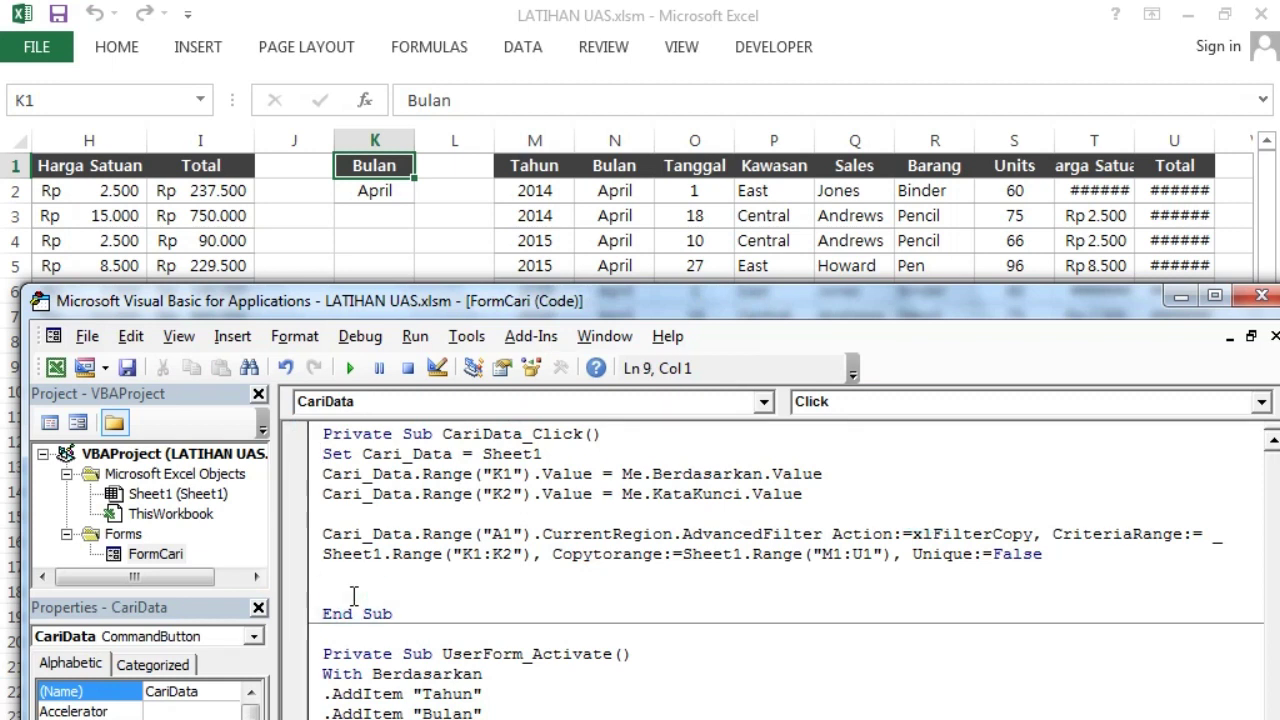
text(TabelData)
text(.Row )
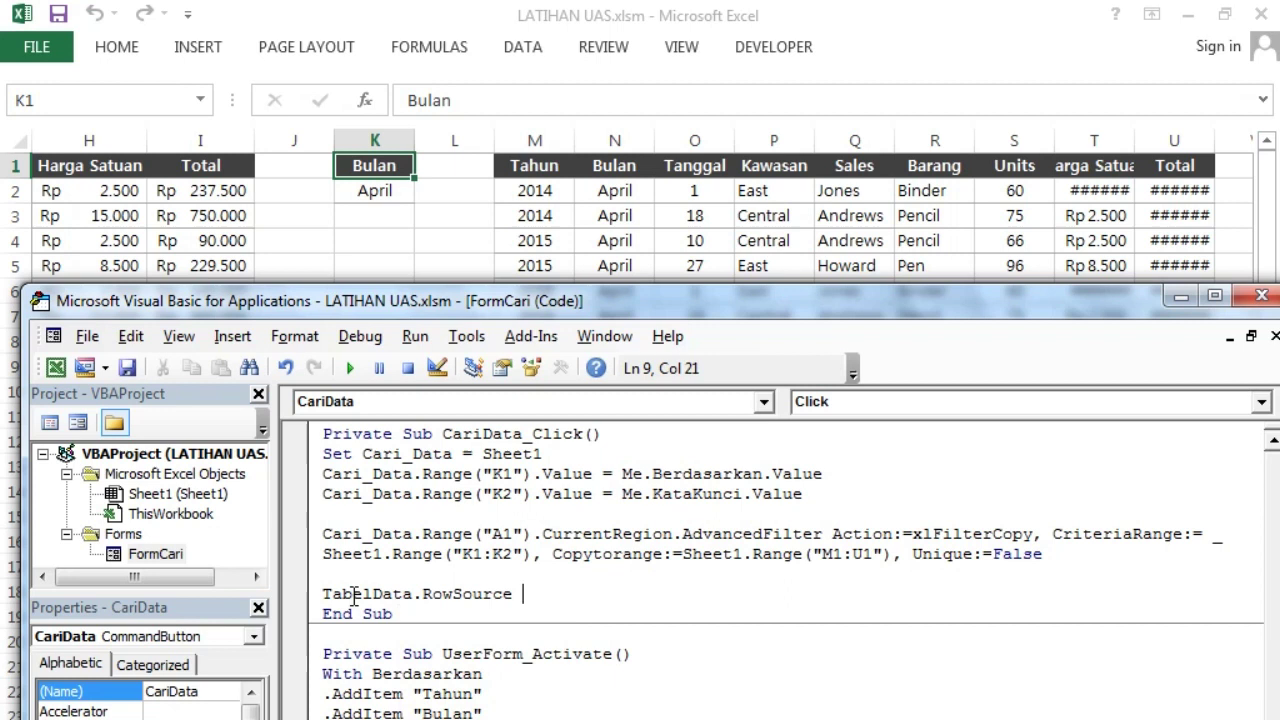
text(= Sheet1)
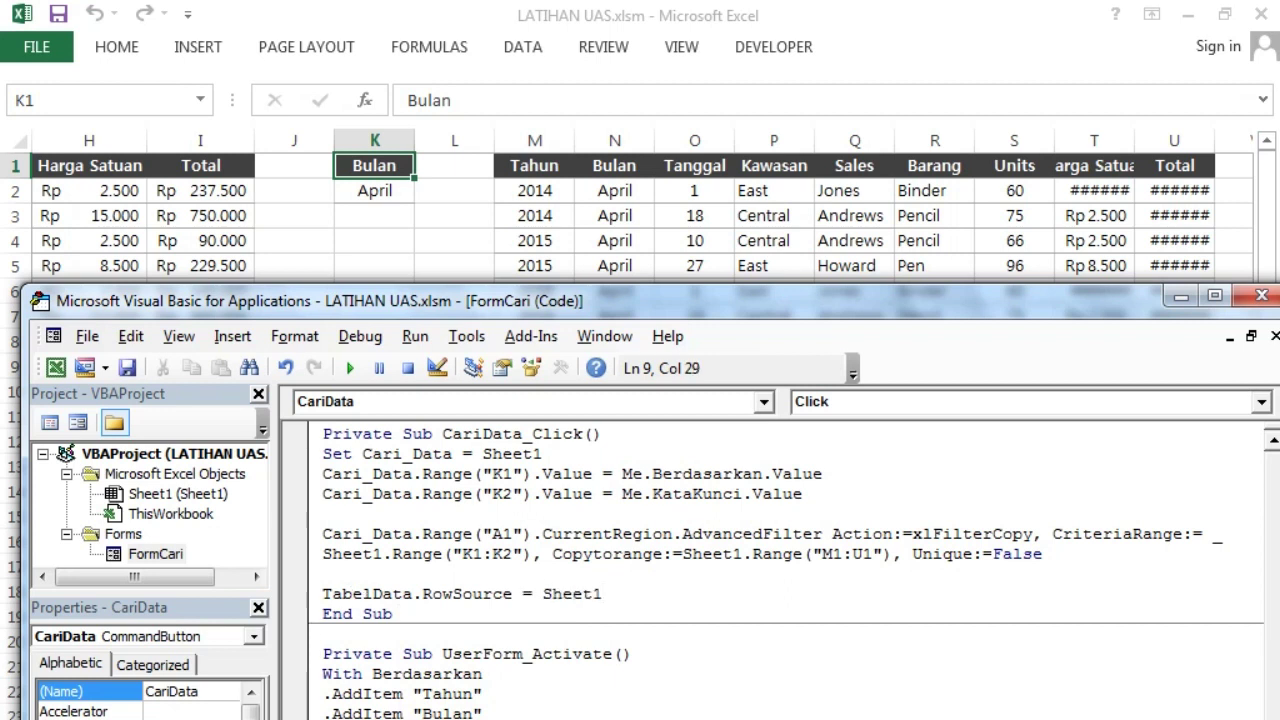
text(.range)
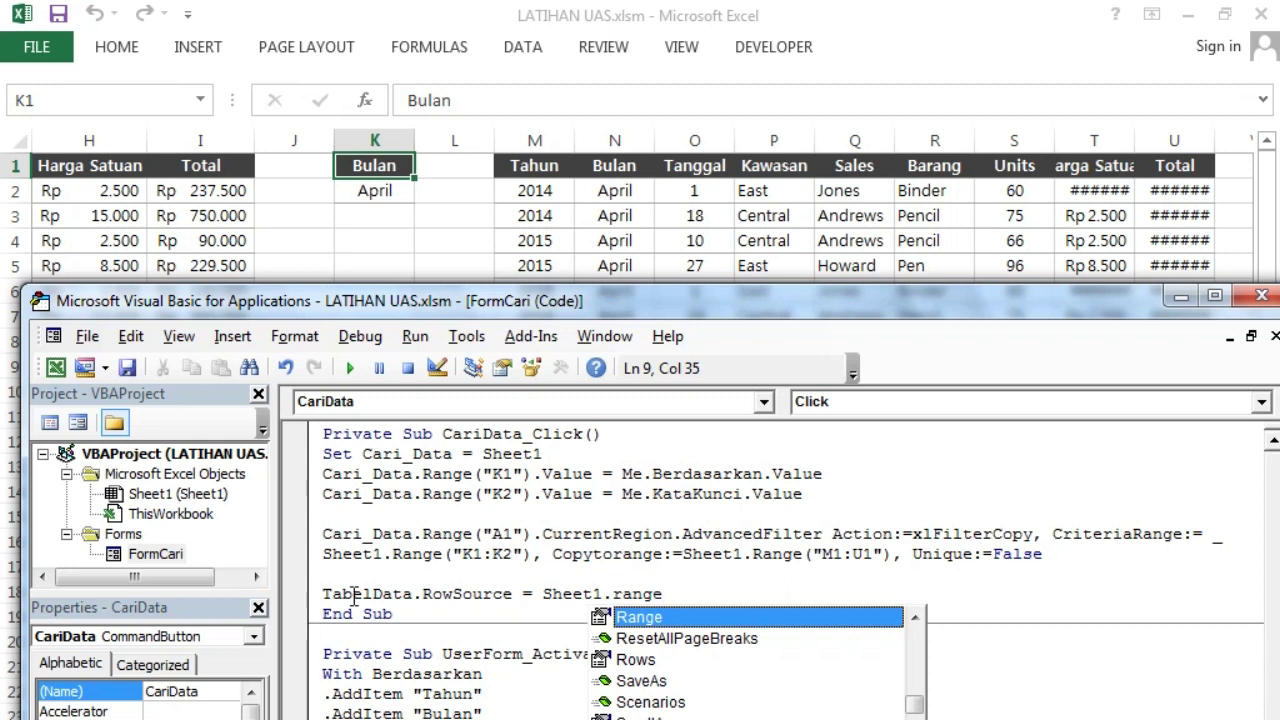
text(()
text("Ha)
key(BackSpace)
text(asilCari)
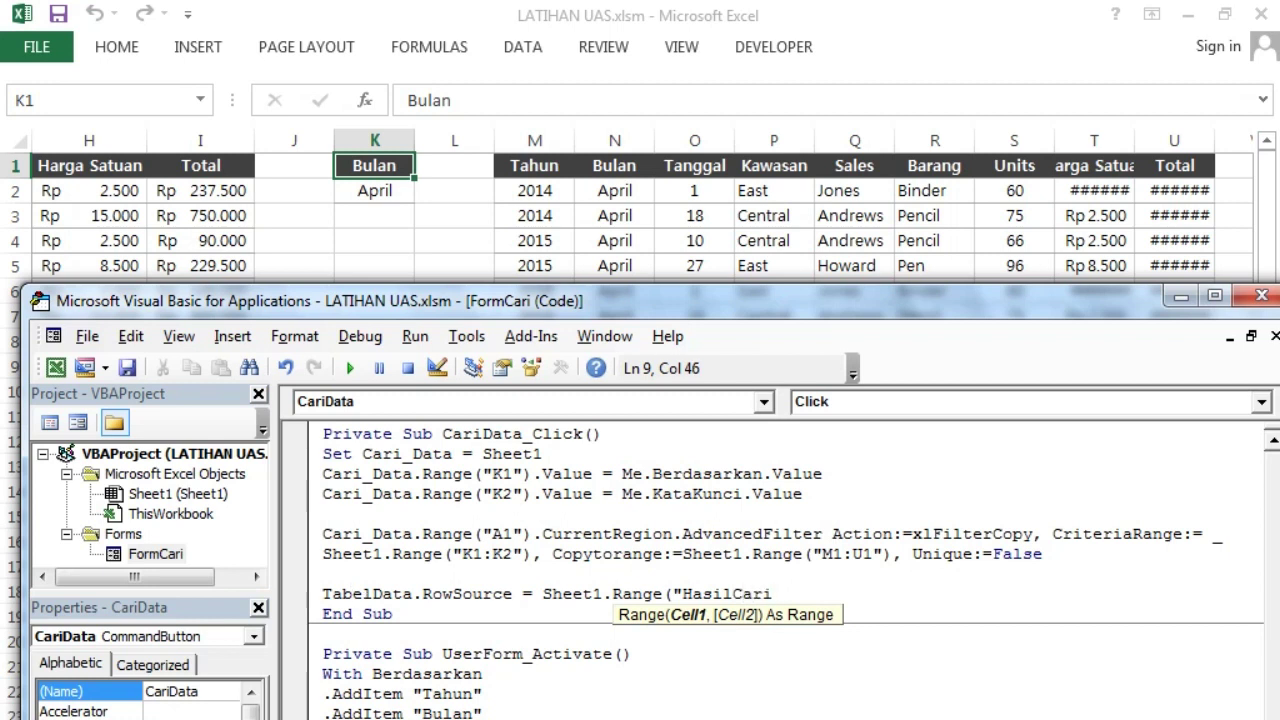
text(").val)
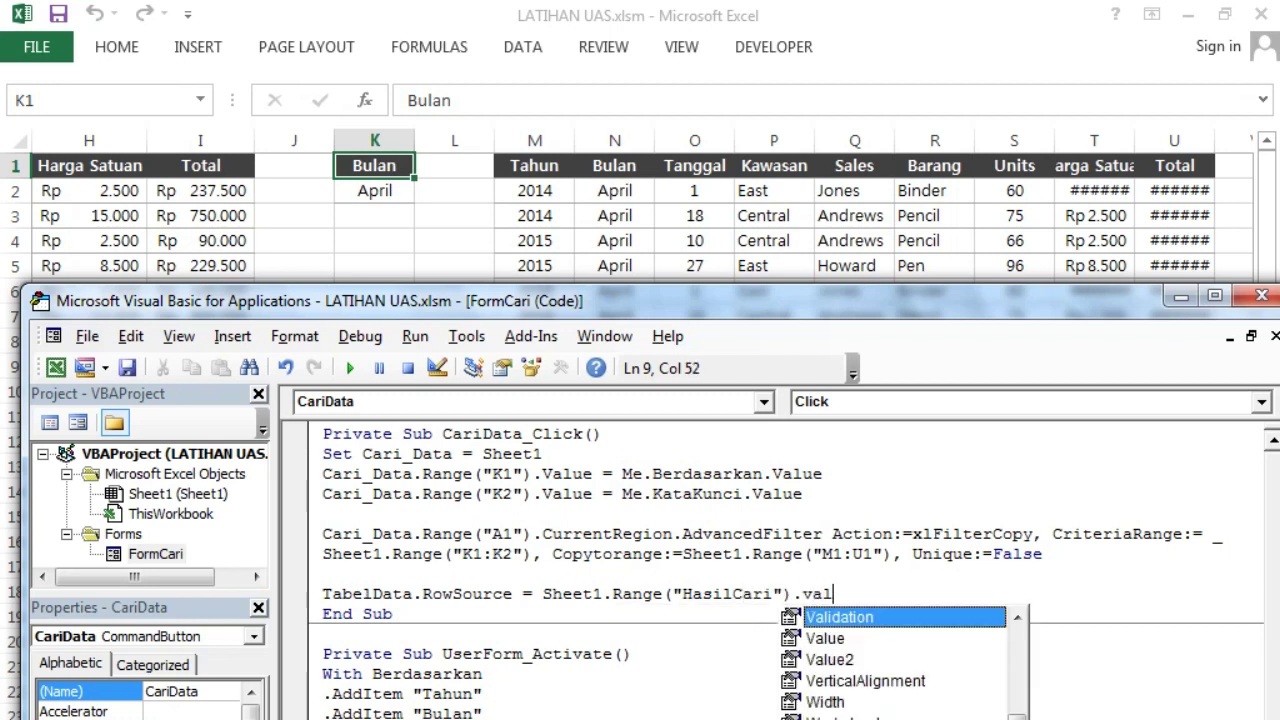
text(ue)
key(BackSpace)
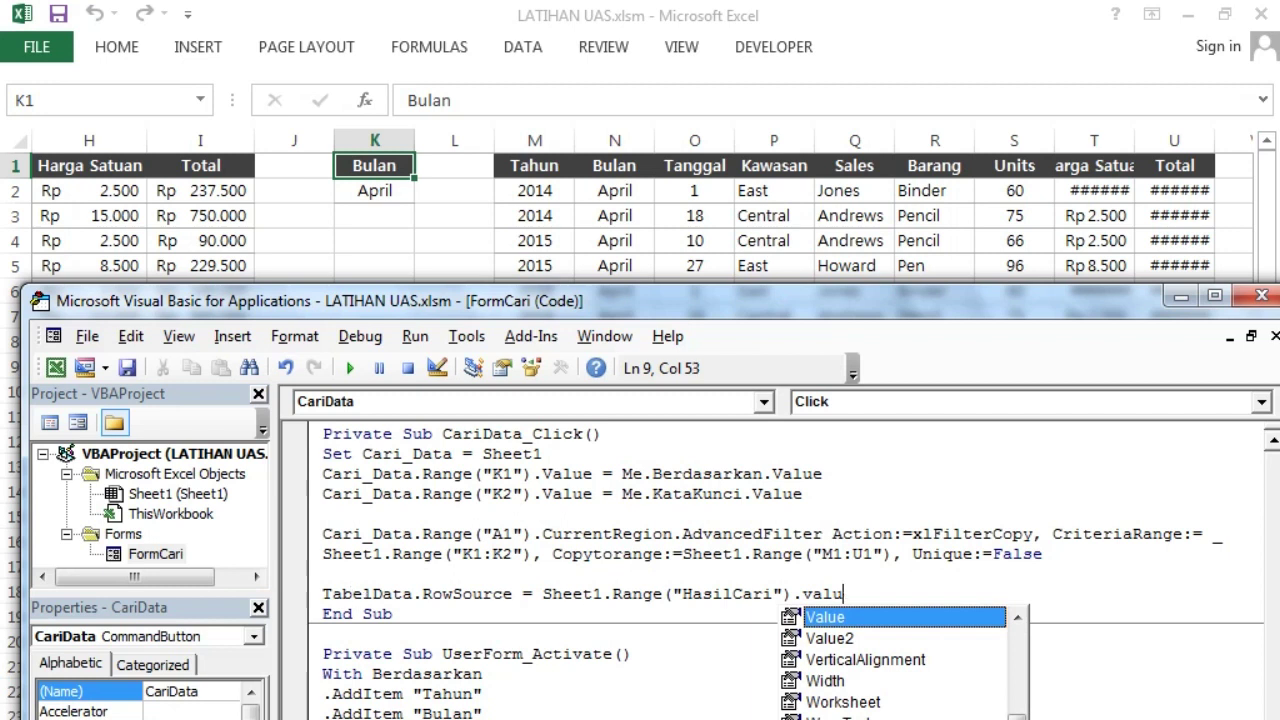
key(BackSpace)
key(BackSpace)
key(BackSpace)
text(Addres)
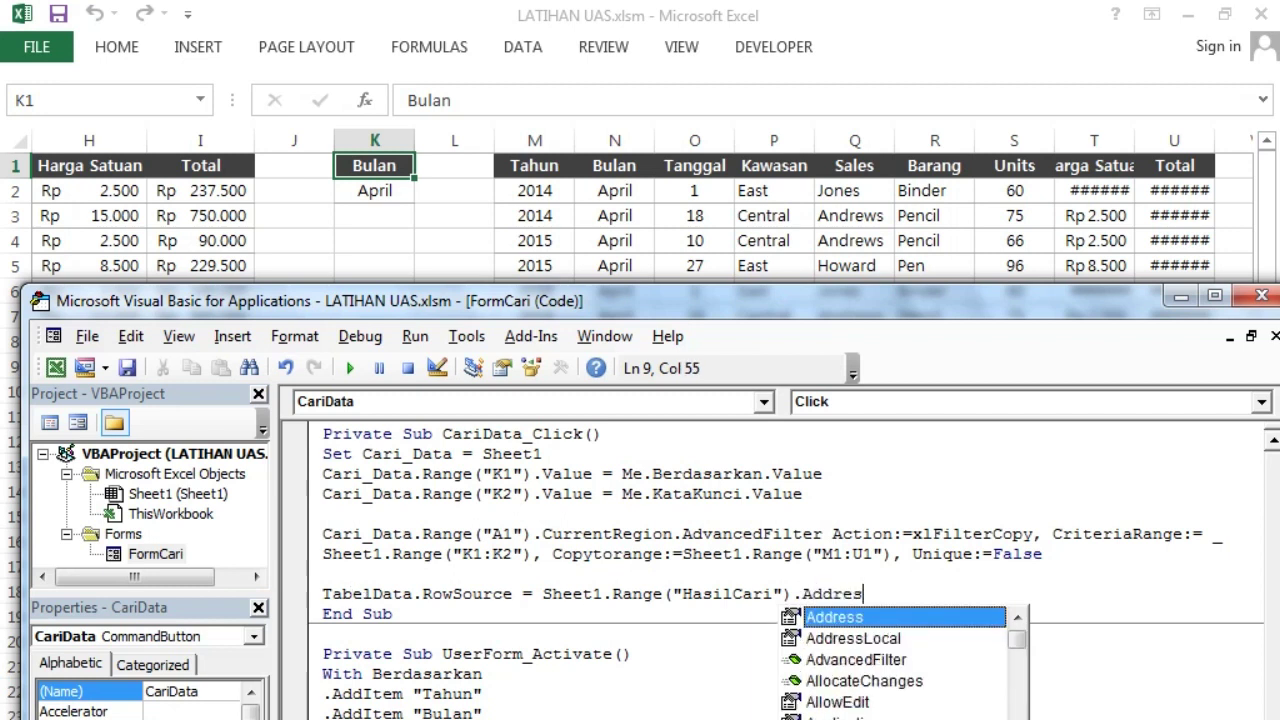
text(s (External:=True))
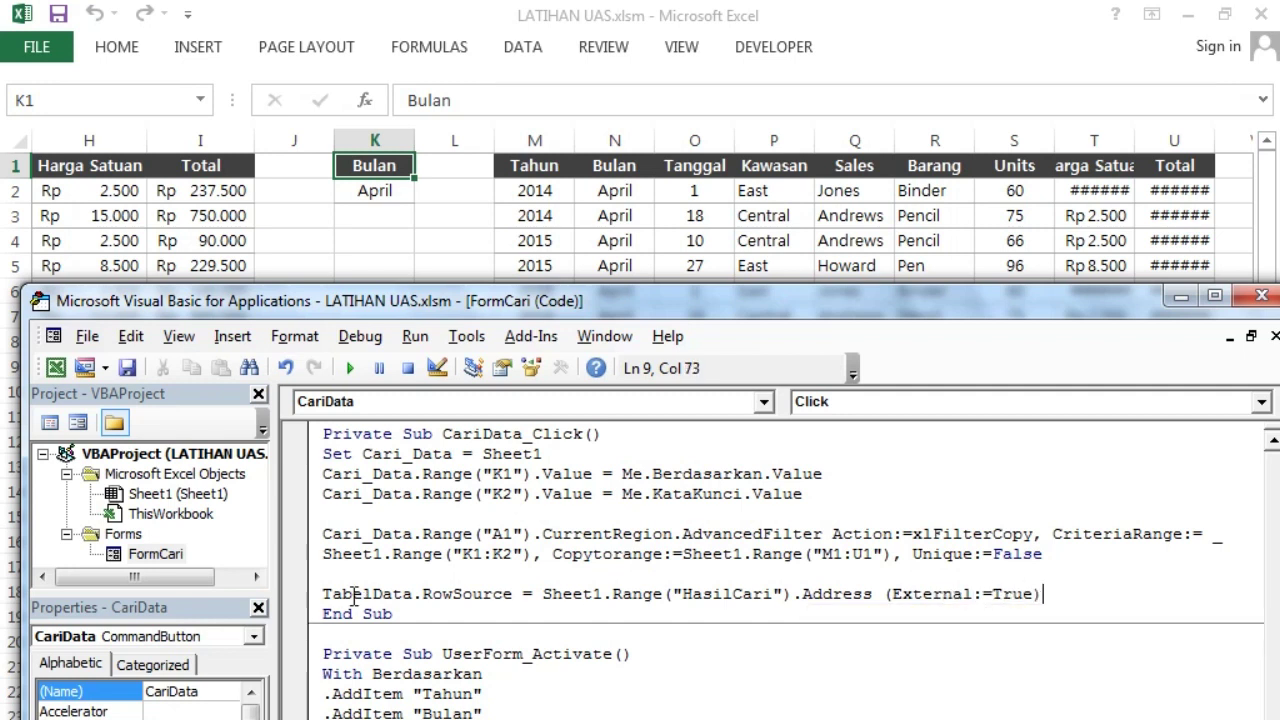
key(Return)
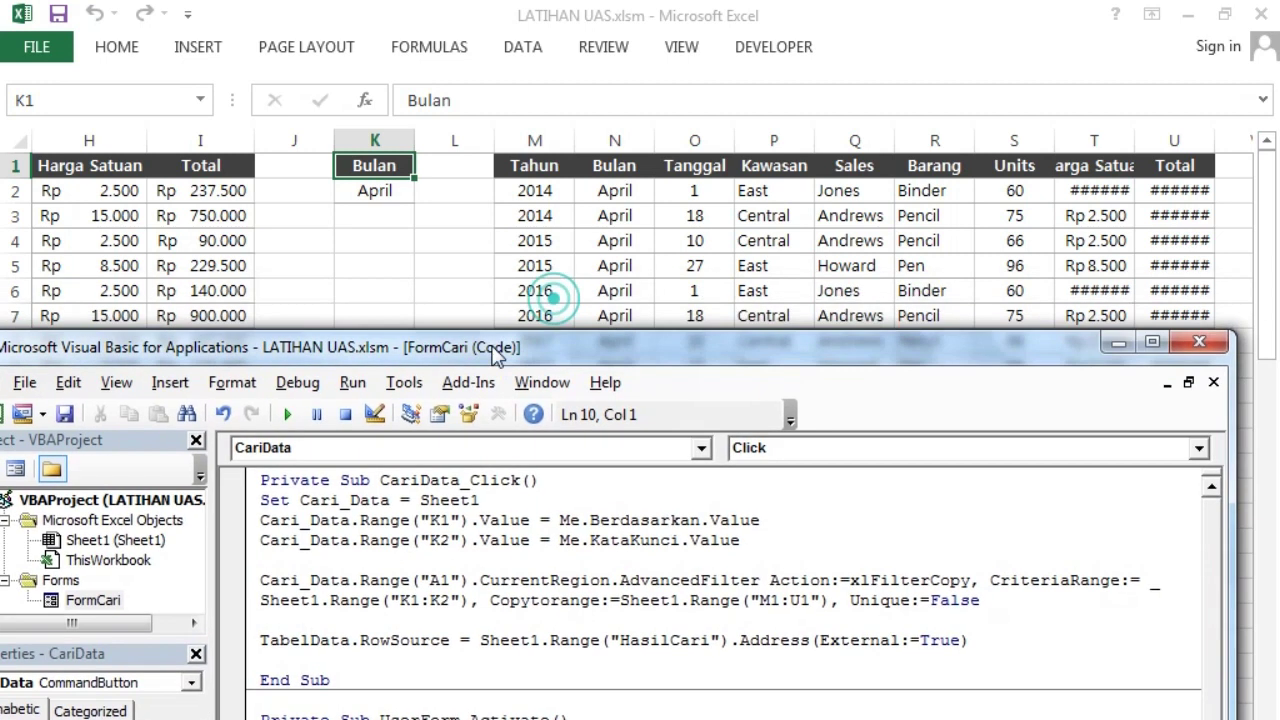
drag(554, 302, 486, 364)
double_click(656, 657)
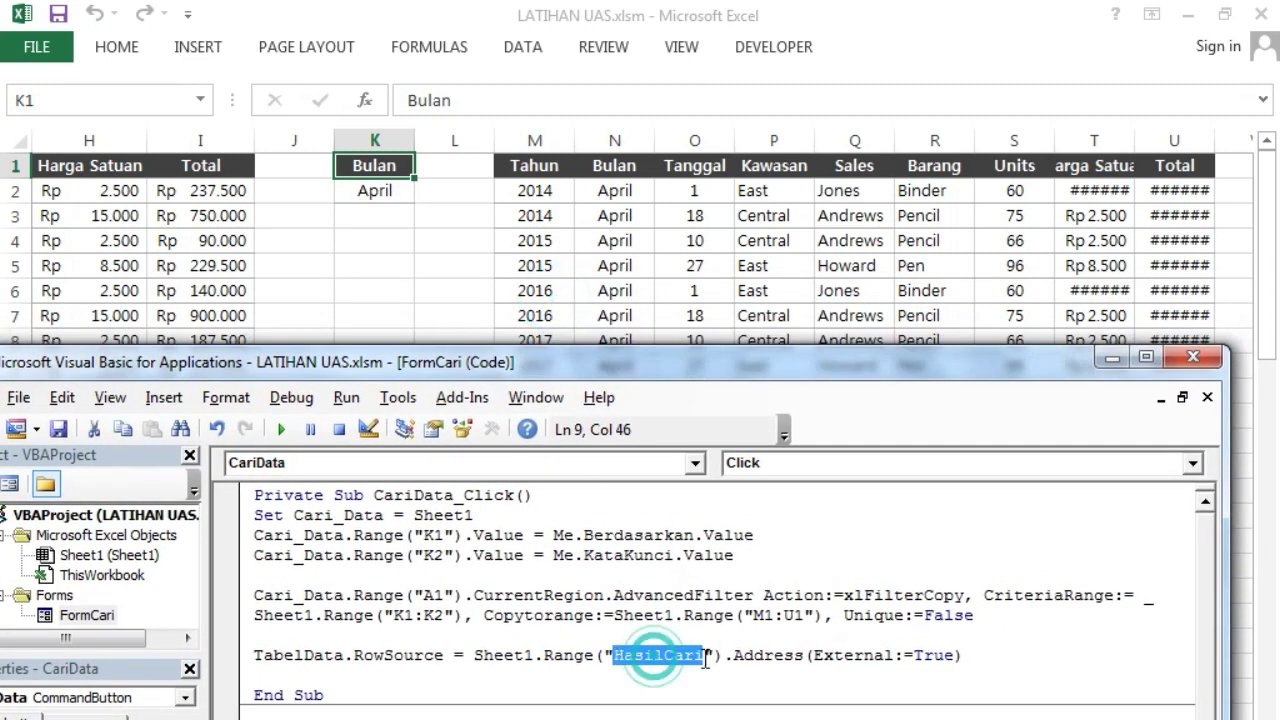
click(442, 52)
click(541, 101)
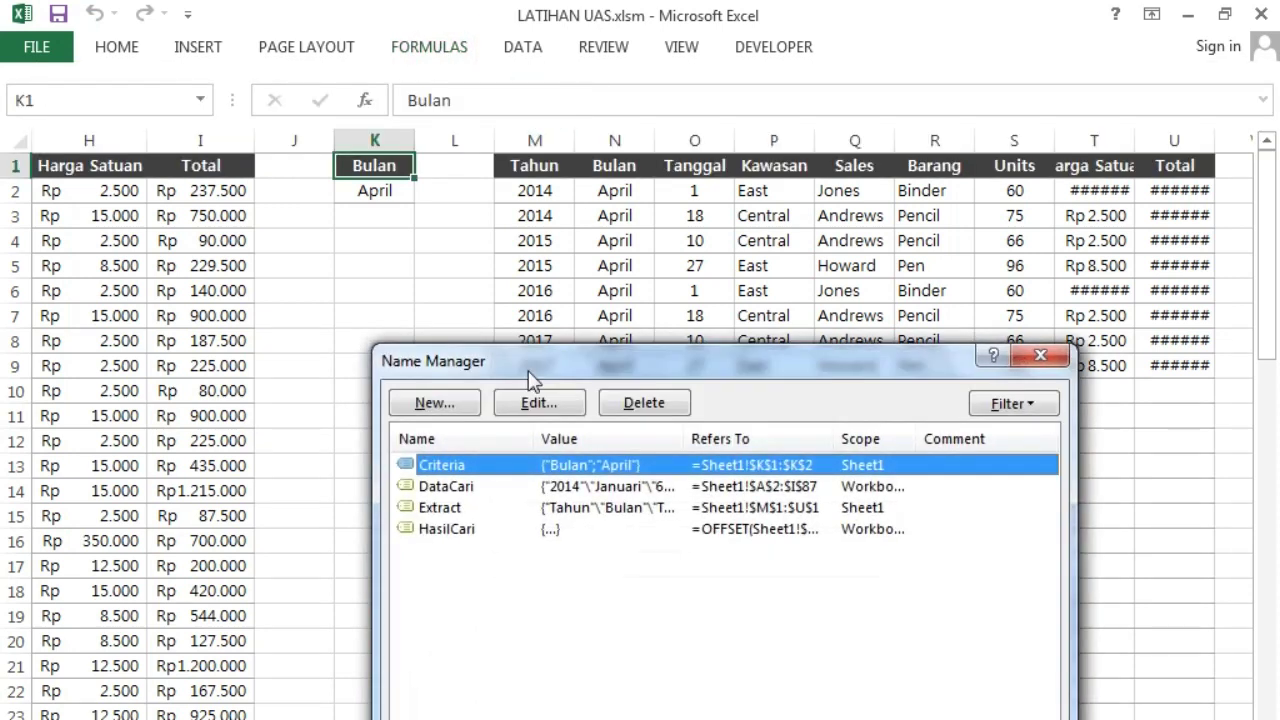
click(467, 530)
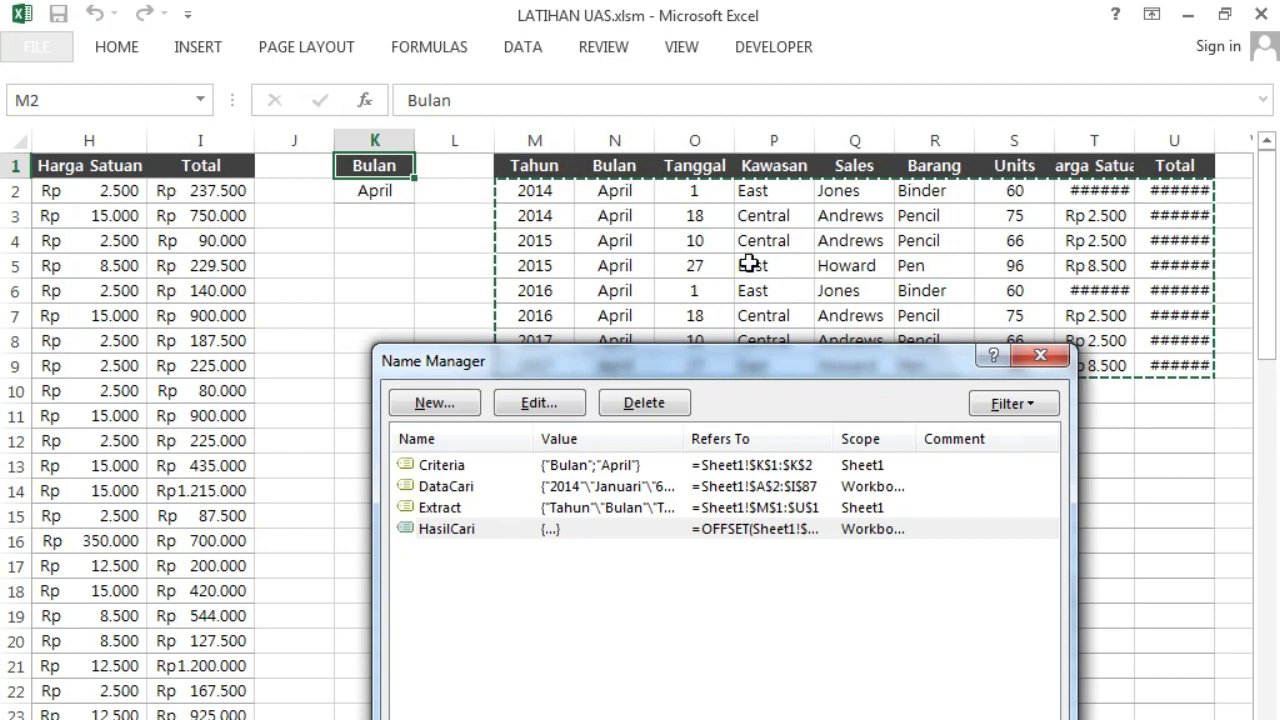
key(Escape)
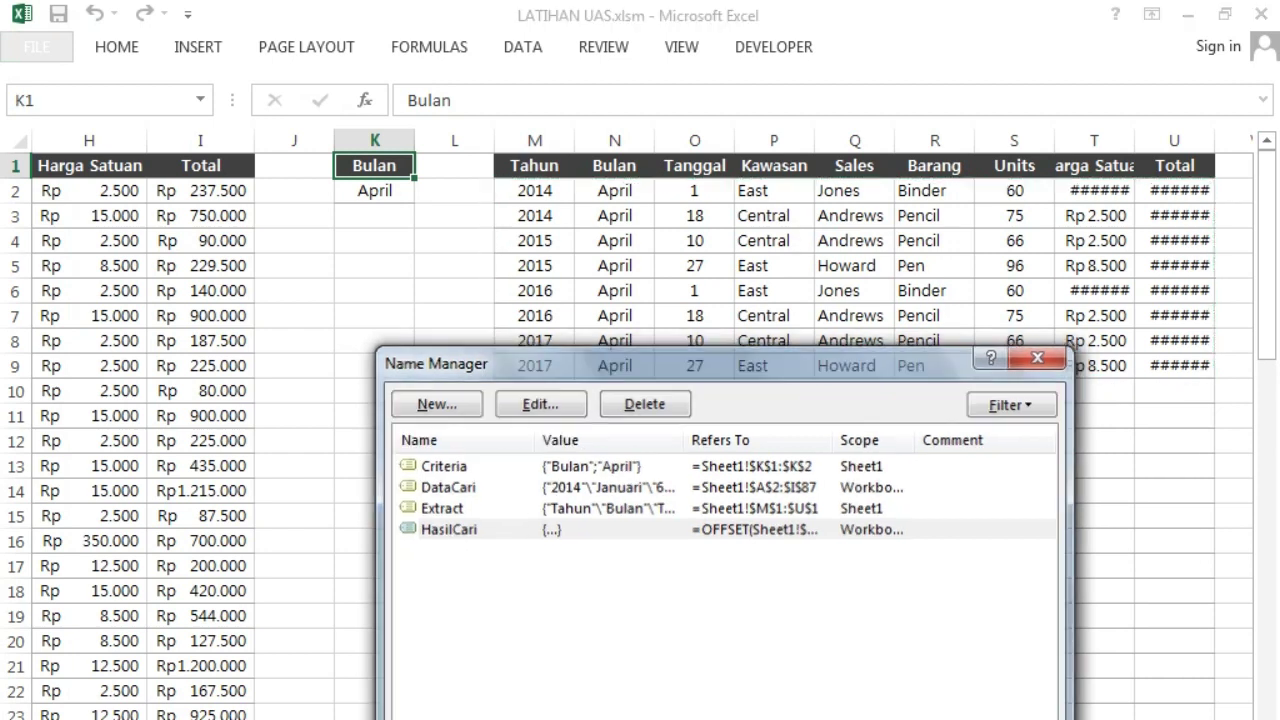
click(645, 700)
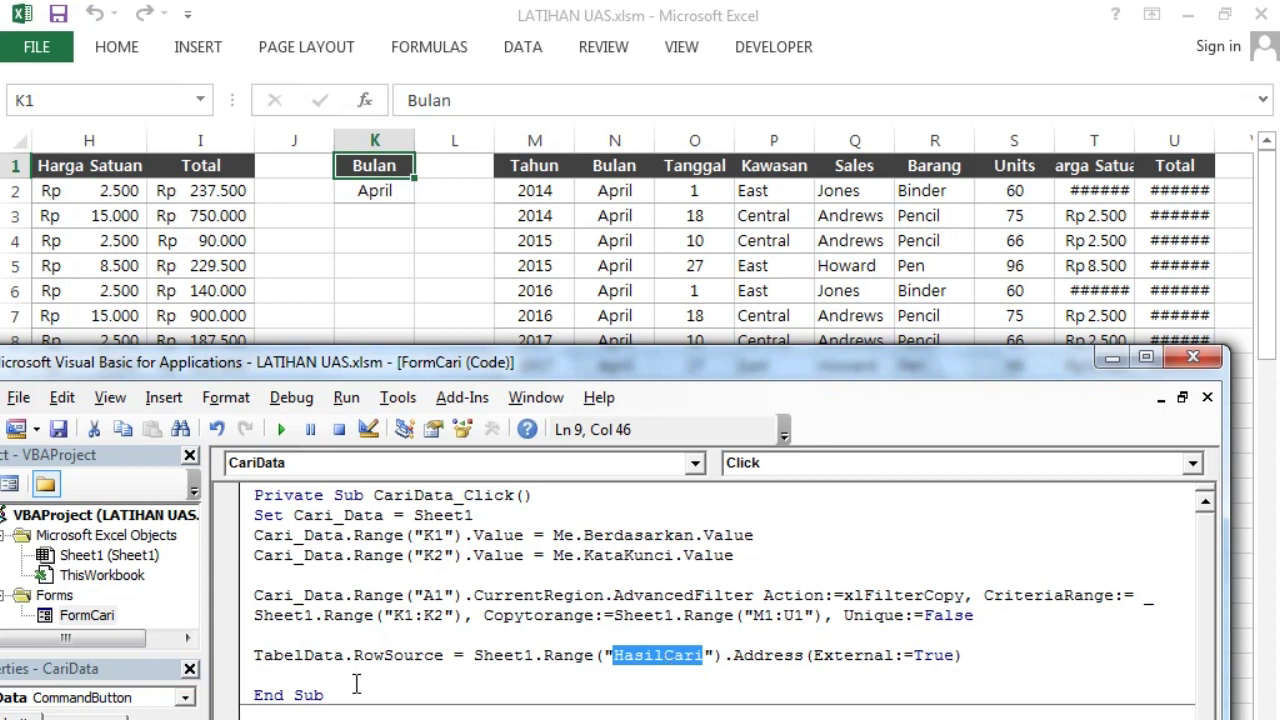
Step: Add Call MsgBox("Data berhasil ditemukan", vbInformation, "Cari Data") below the RowSource line
click(291, 673)
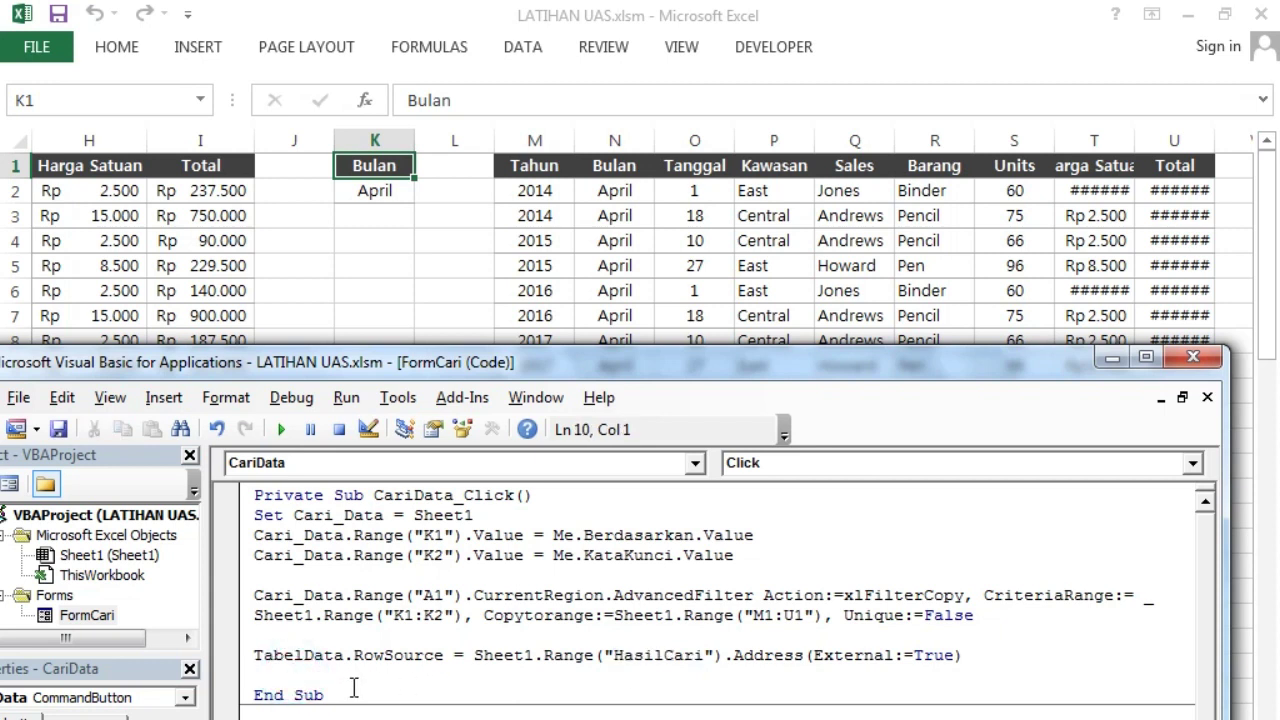
text(Call )
text(MsgBo)
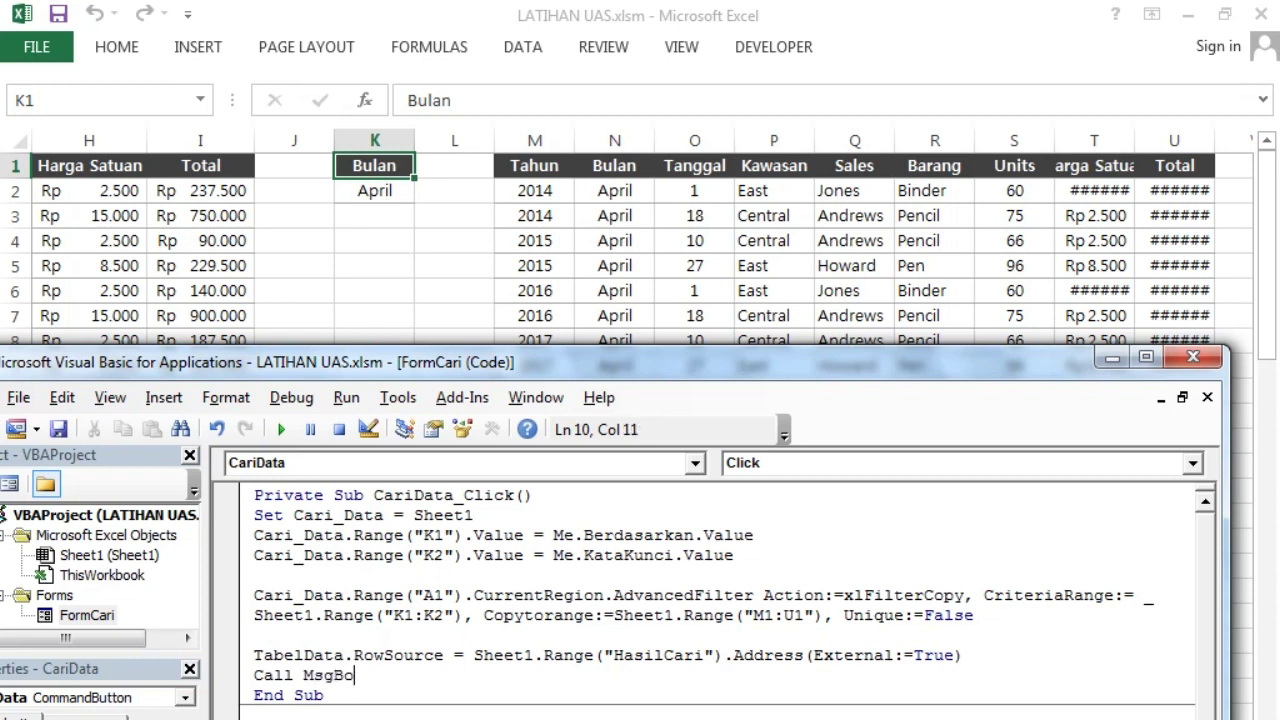
text(x(")
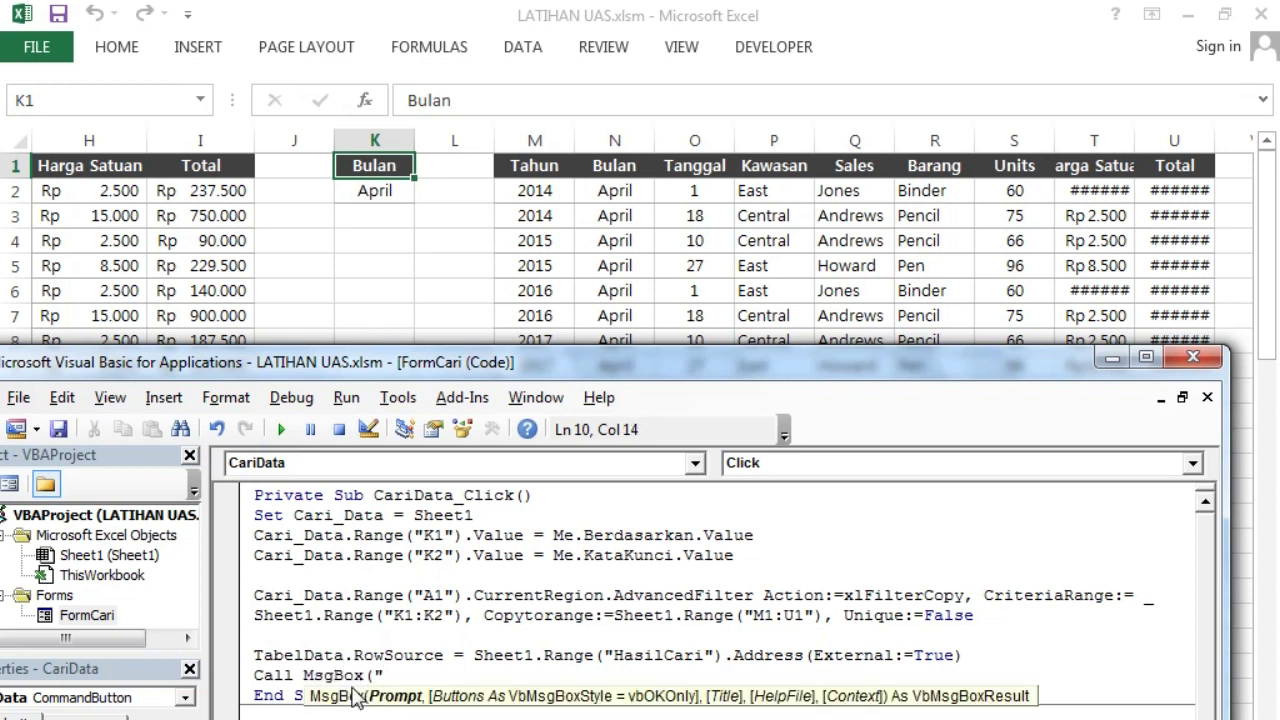
text(Data berhasil ditemukan",vbin)
key(Tab)
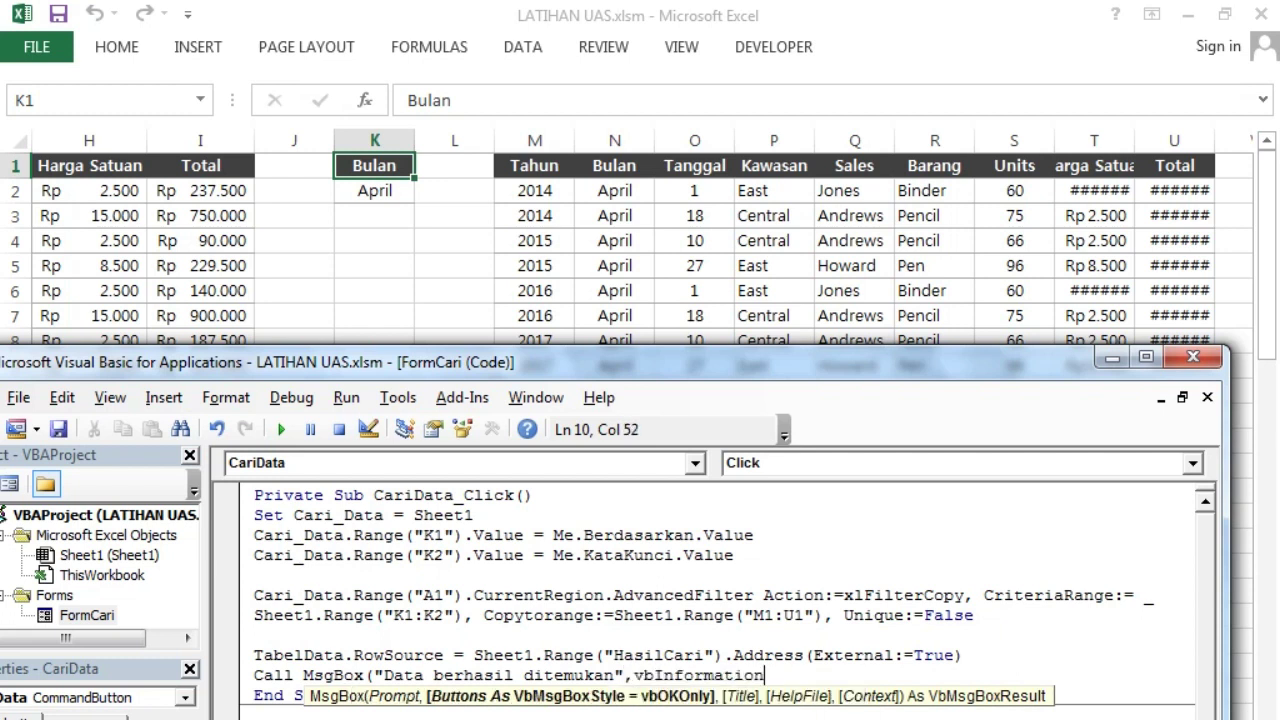
text(, ")
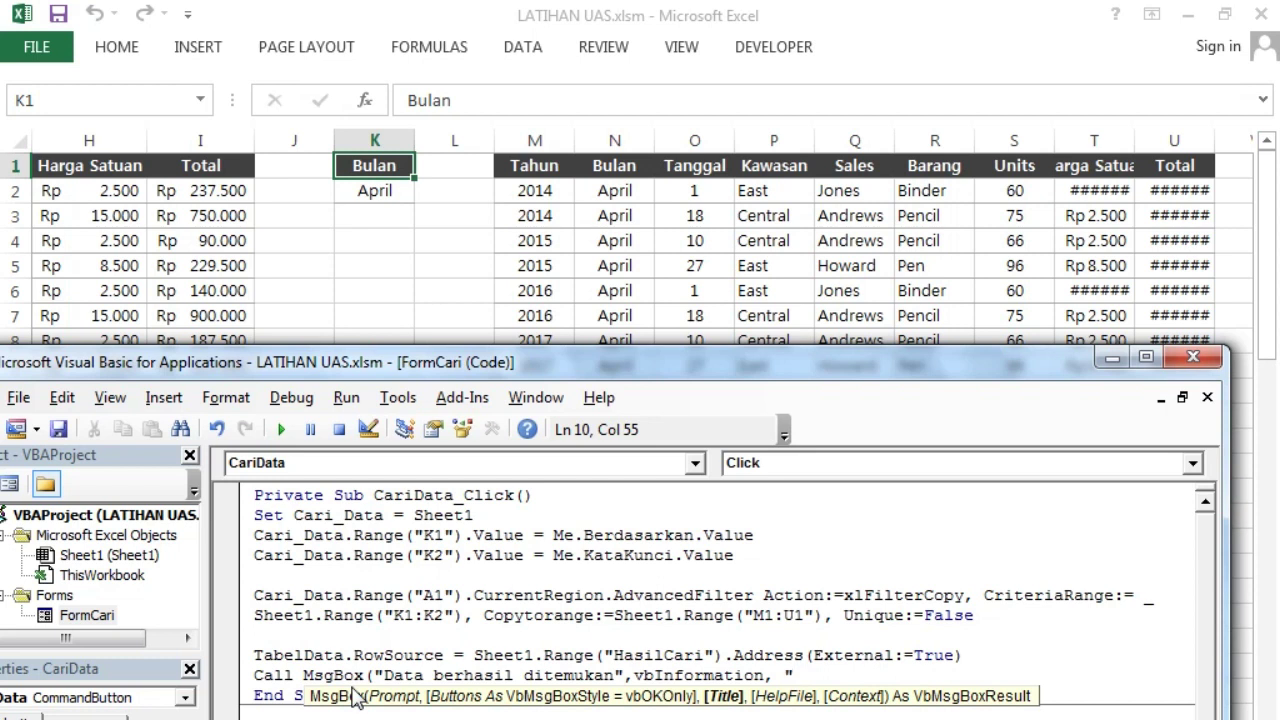
text(Cari Data")
key(Return)
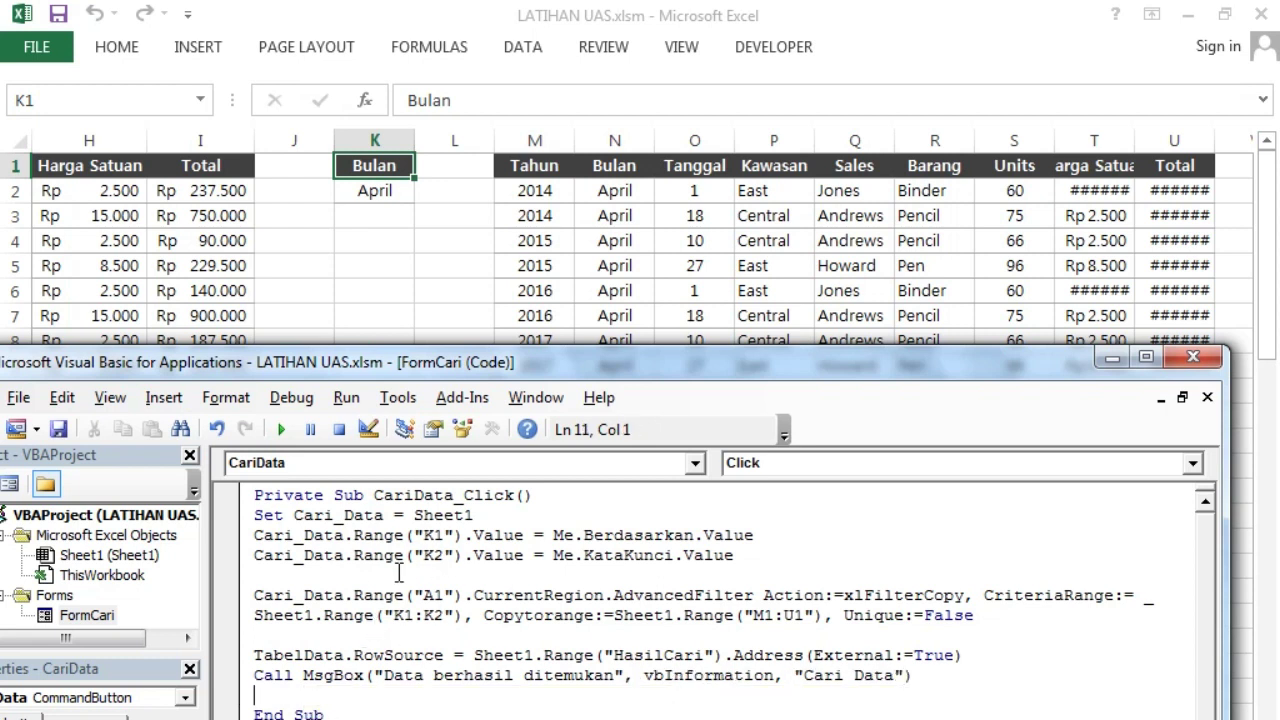
Step: Run the form and search the Bulan field with keyword 'j'
click(281, 429)
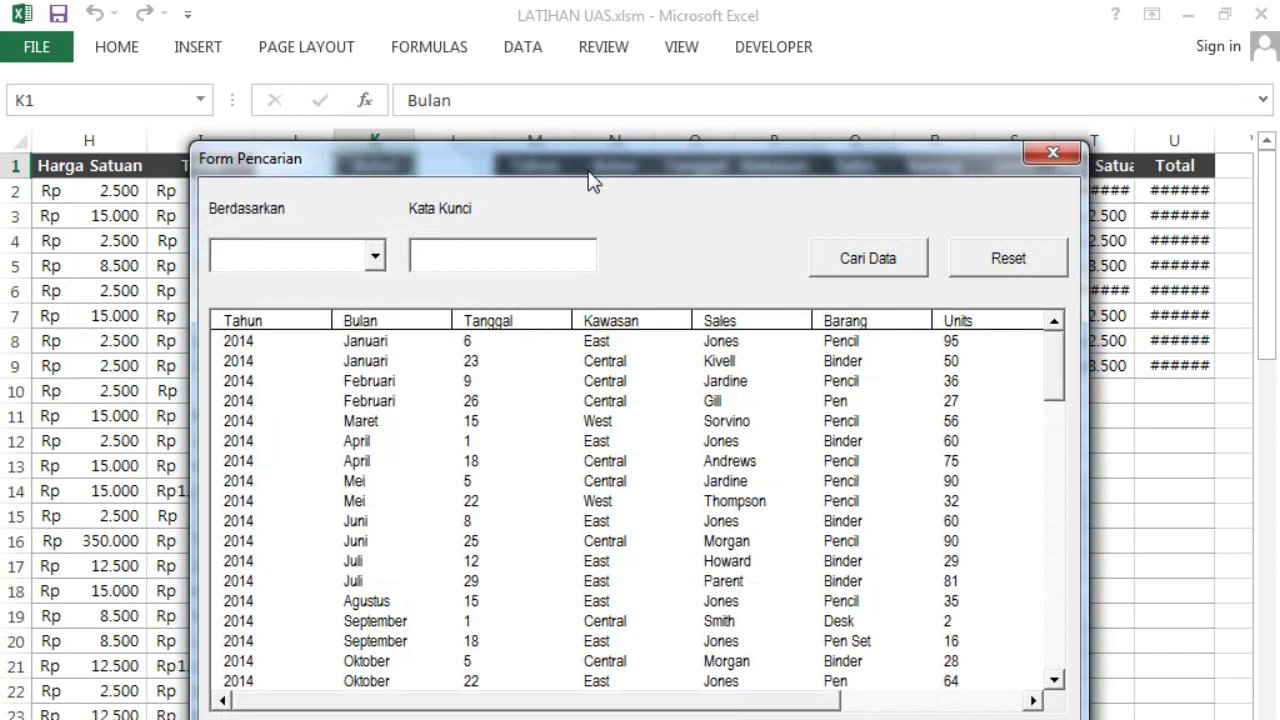
drag(590, 180, 560, 288)
click(343, 365)
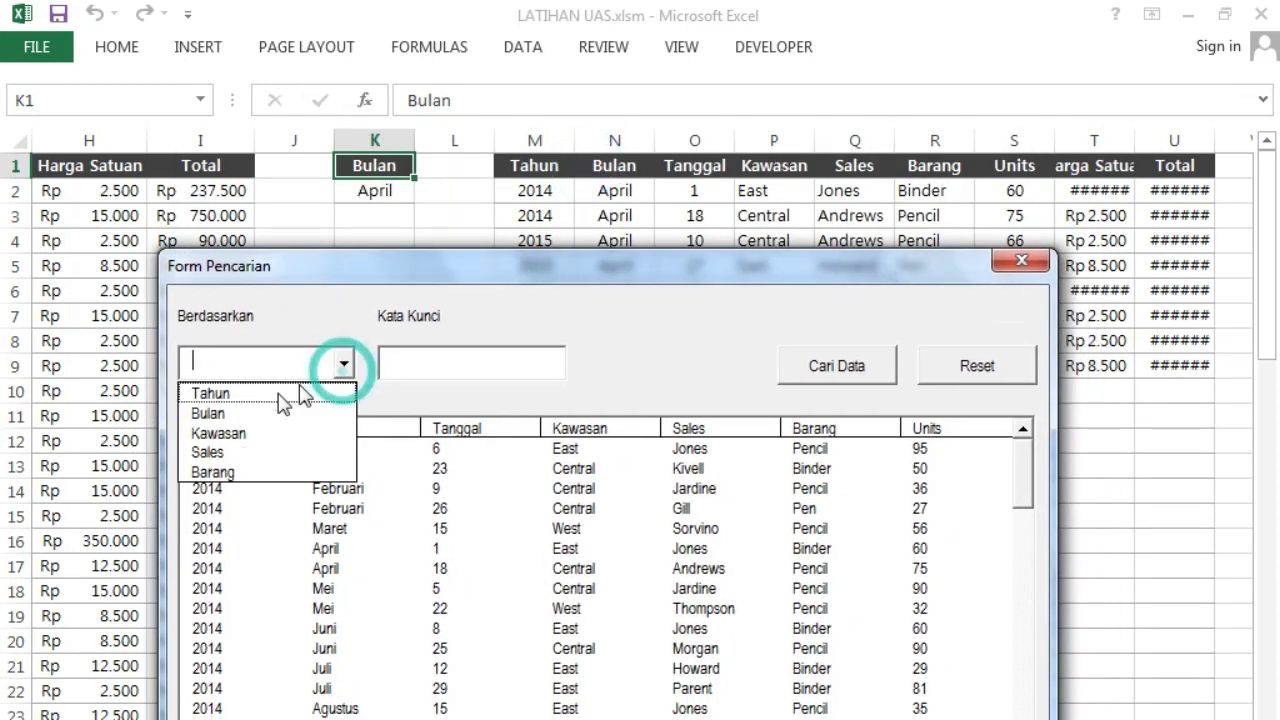
click(260, 413)
click(434, 362)
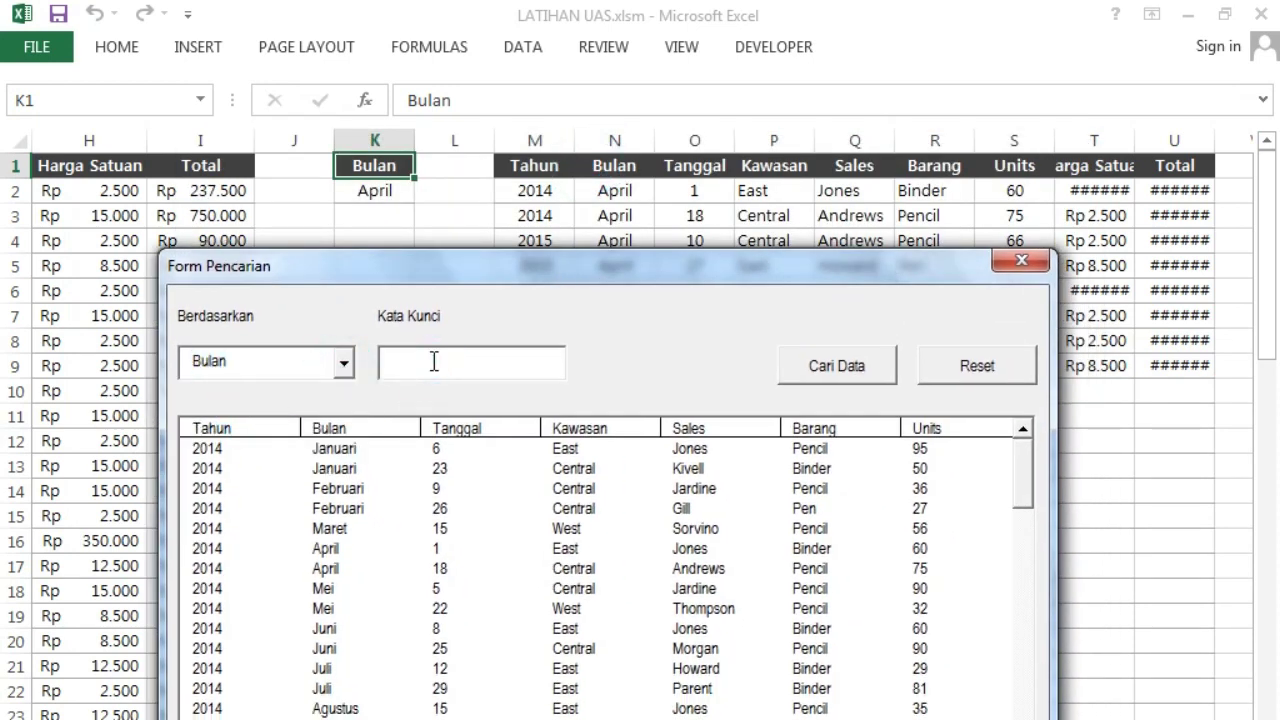
text(j)
click(853, 372)
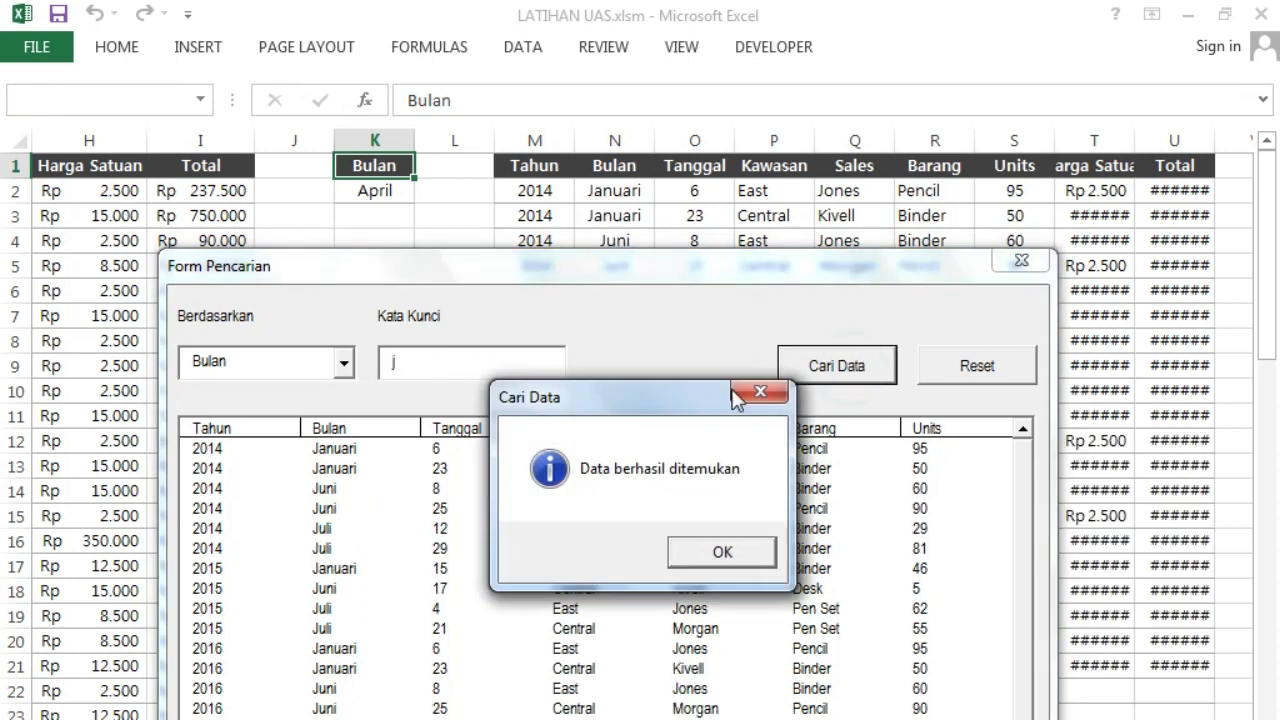
click(726, 551)
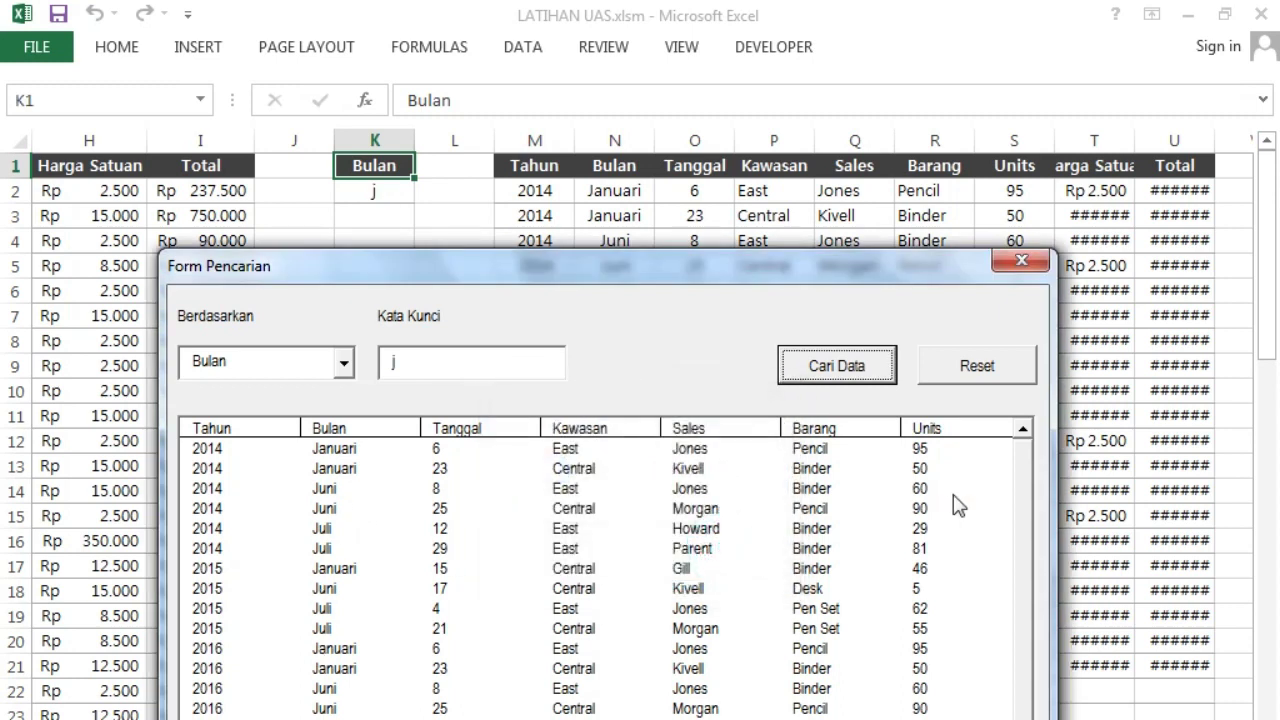
mouse_move(1025, 522)
mouse_down()
mouse_move(1023, 583)
mouse_move(1012, 475)
mouse_up()
scroll(1012, 475, down, 1)
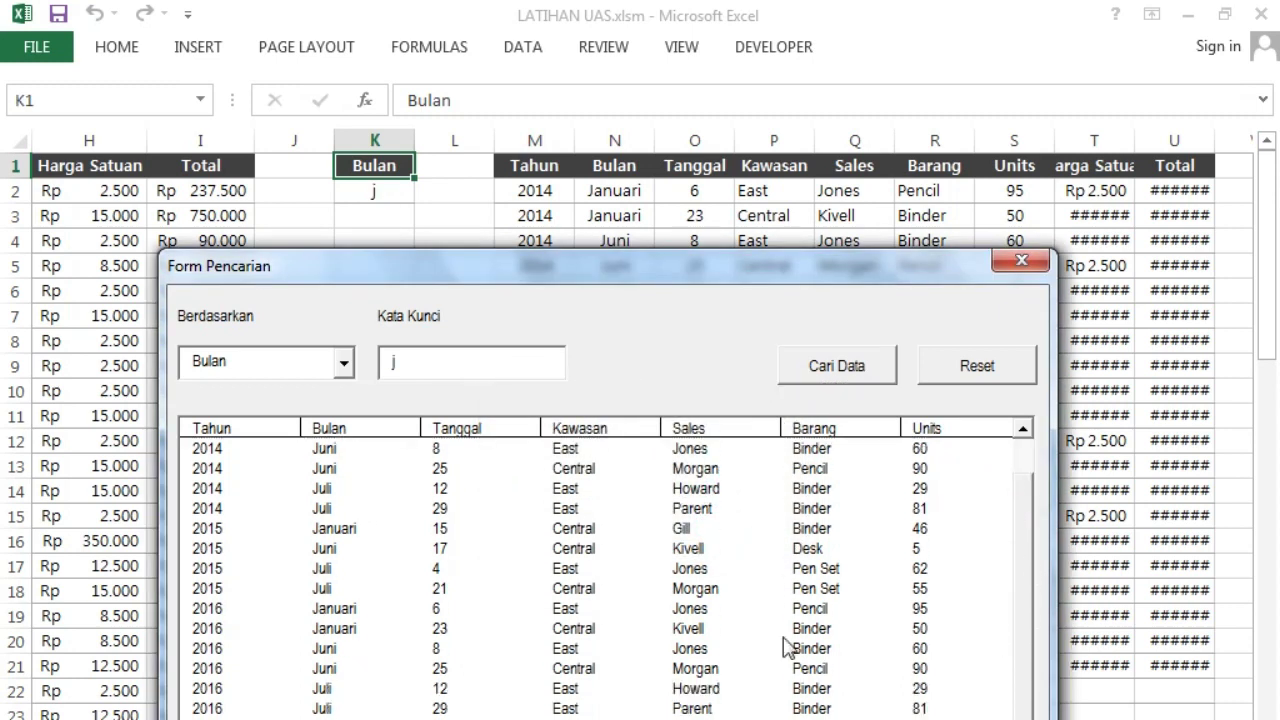
Step: Change the Bulan keyword to Juni and search, leaving six June rows
click(429, 363)
key(BackSpace)
text(Juni)
click(846, 368)
click(716, 548)
scroll(606, 490, right, 3)
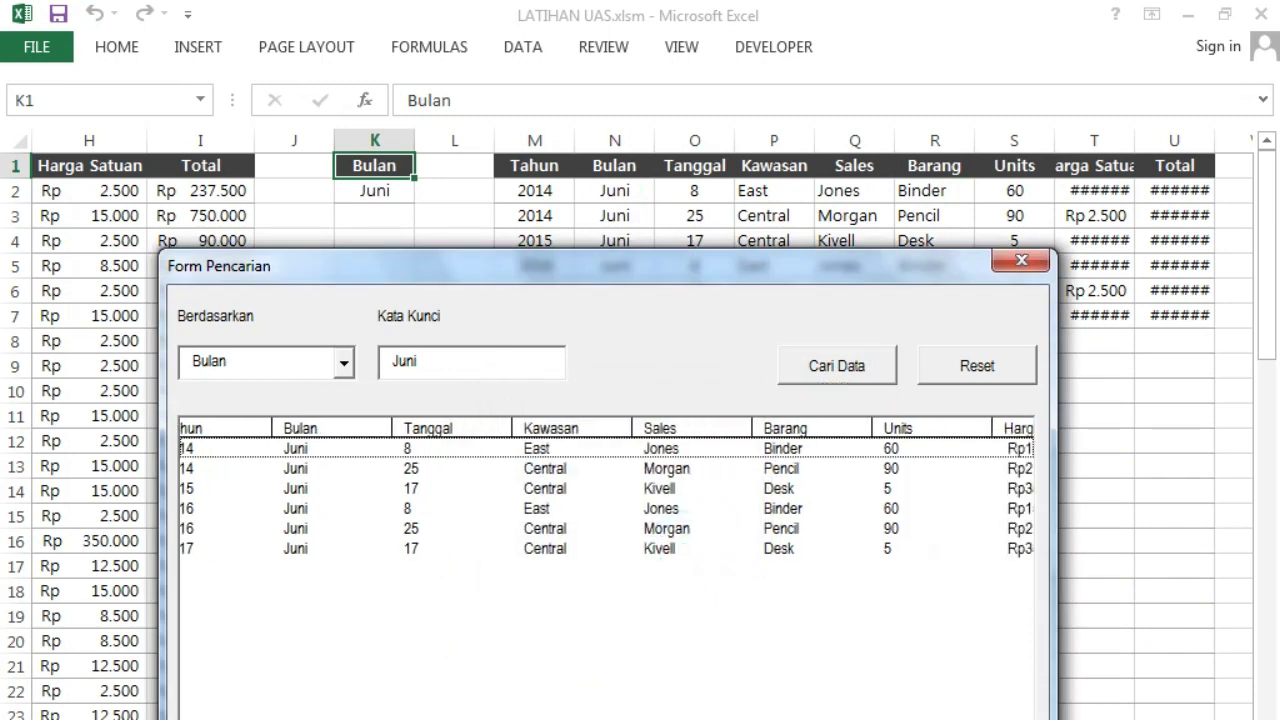
scroll(606, 490, left, 3)
scroll(448, 658, right, 3)
scroll(448, 658, left, 3)
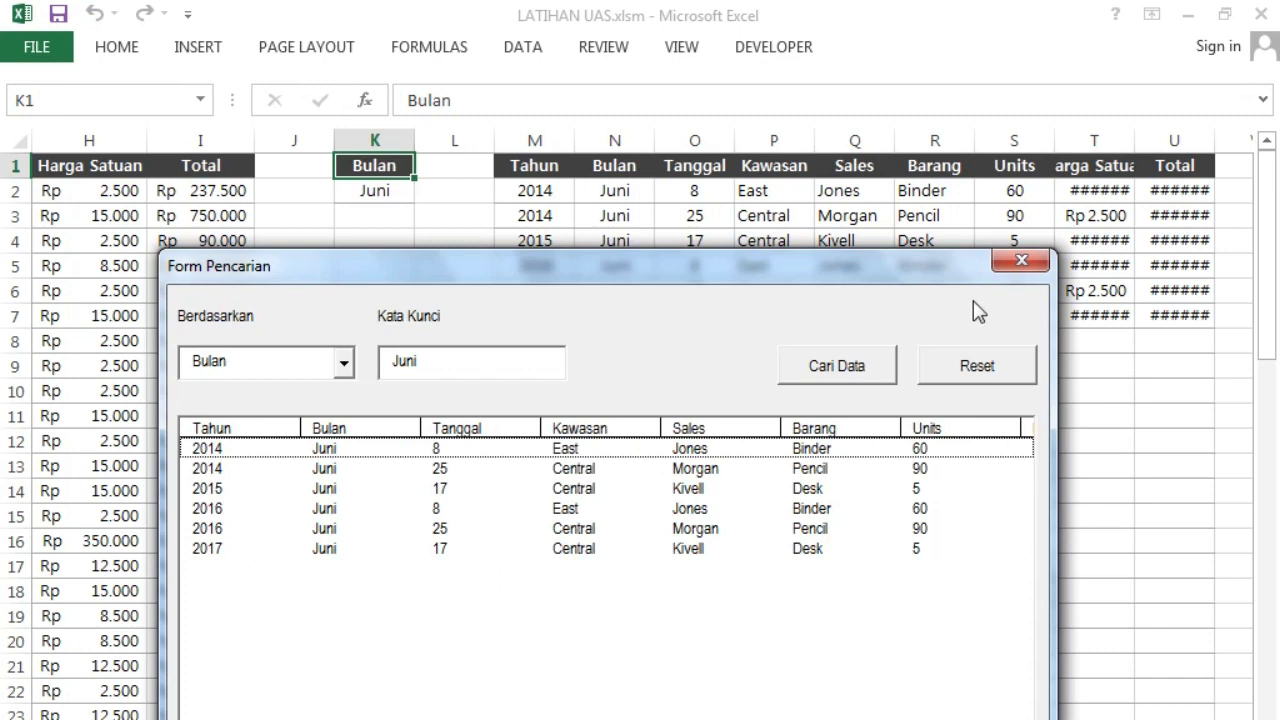
Step: Search the Kawasan field for Jakarta, which raises run-time error 1004
double_click(455, 362)
key(BackSpace)
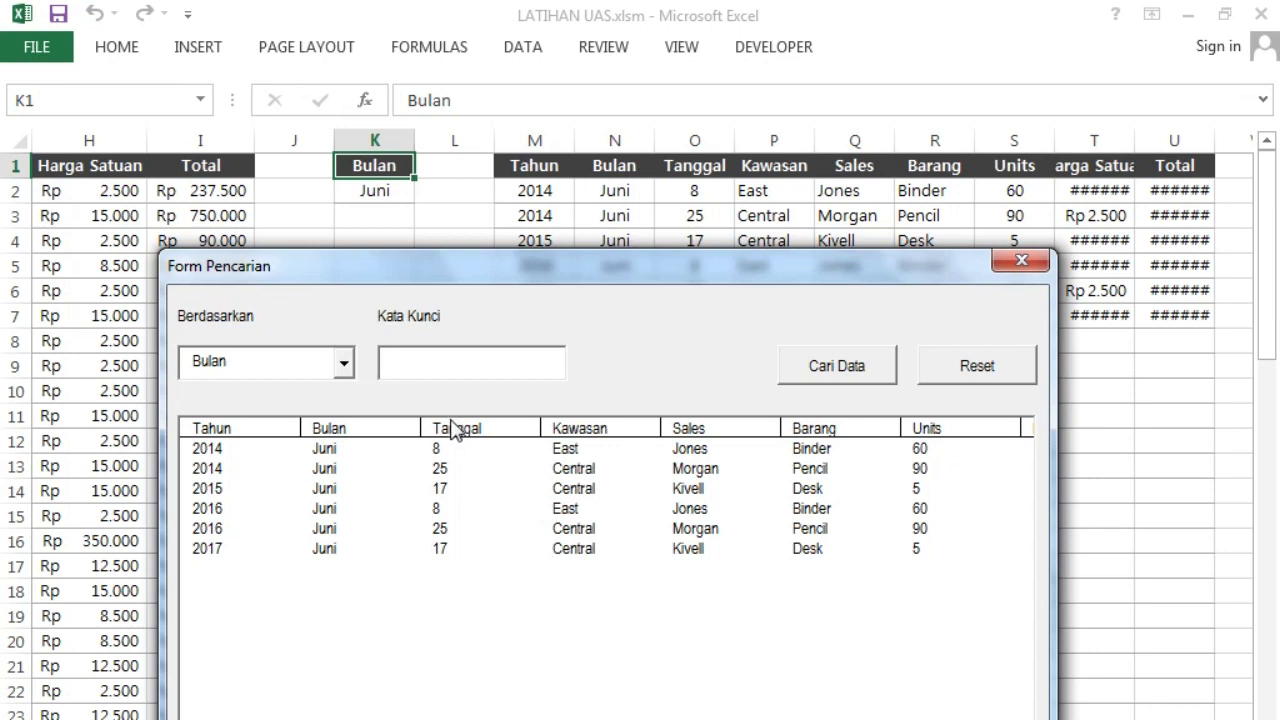
click(343, 364)
click(262, 433)
click(443, 364)
text(Jakarta)
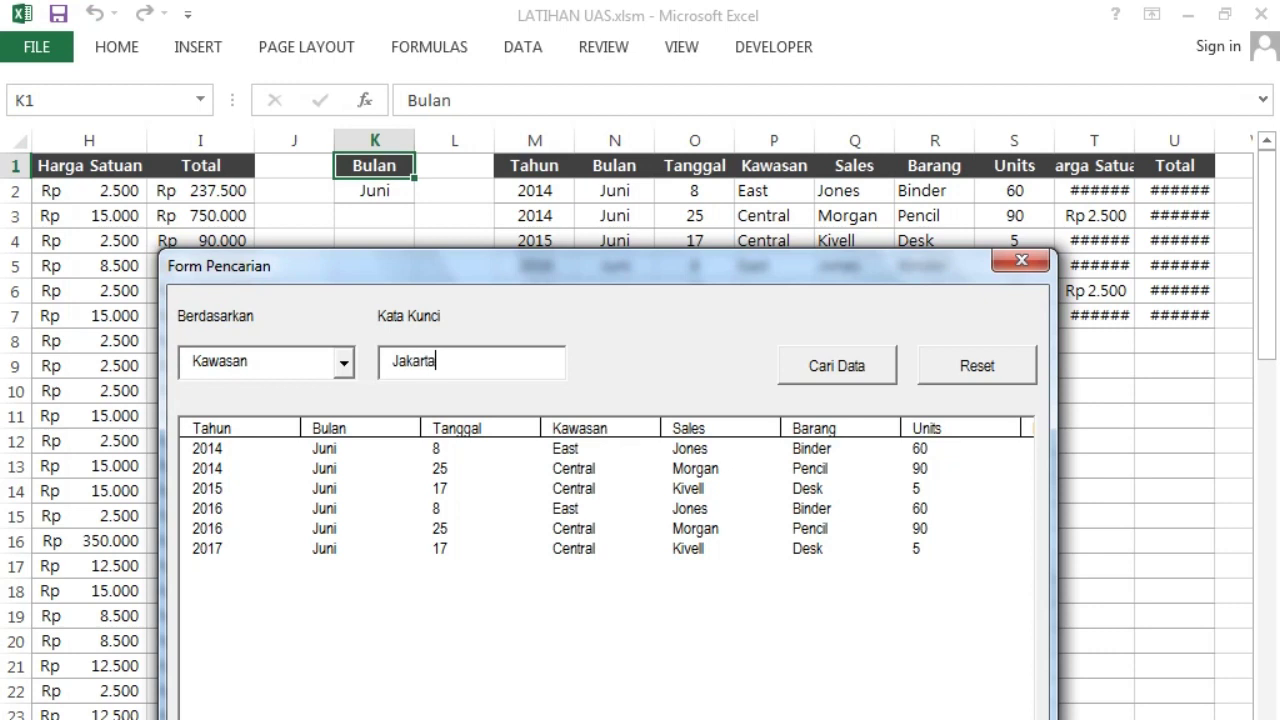
click(862, 370)
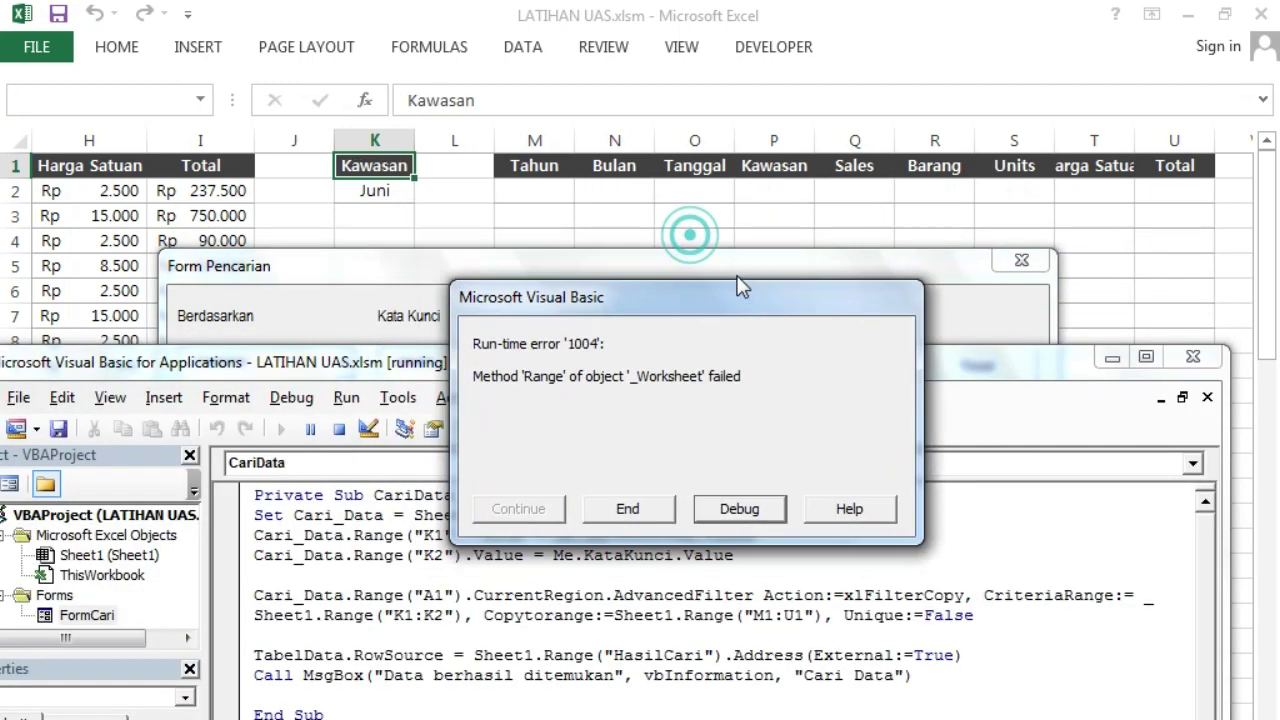
Step: Debug to the failing RowSource line, reset, and add a blank line under the CariData_Click header
click(702, 497)
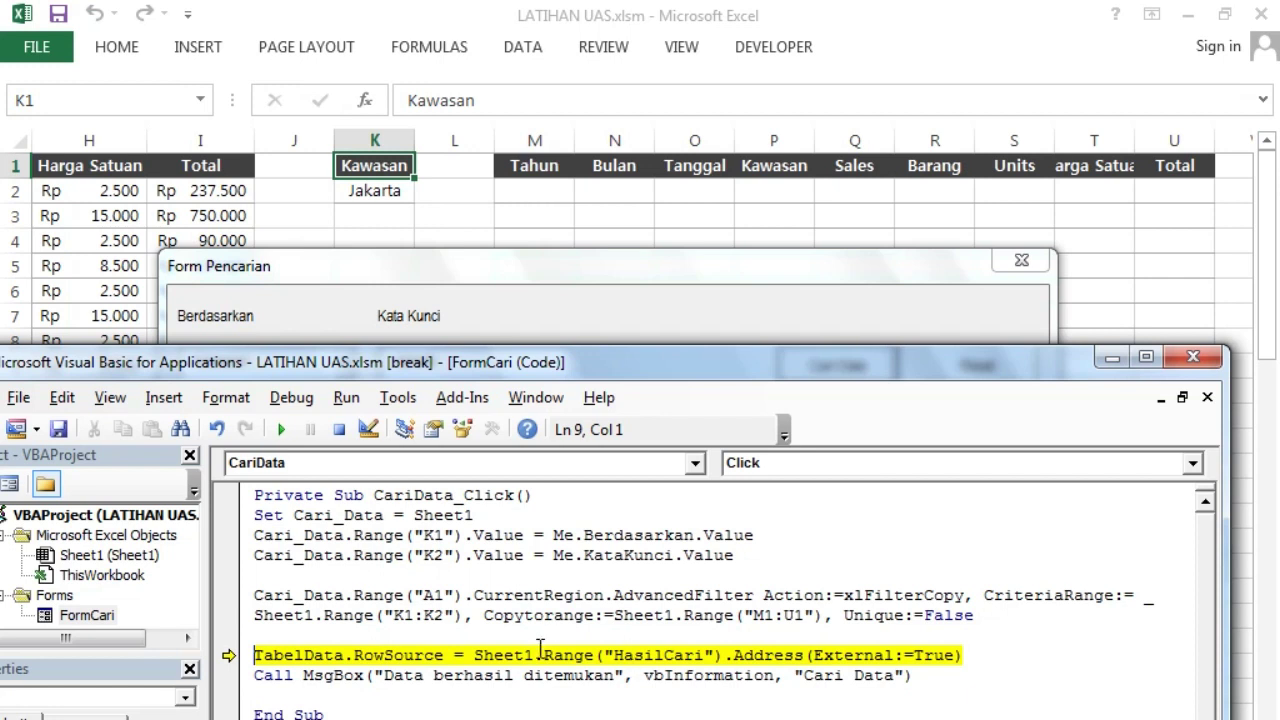
click(339, 428)
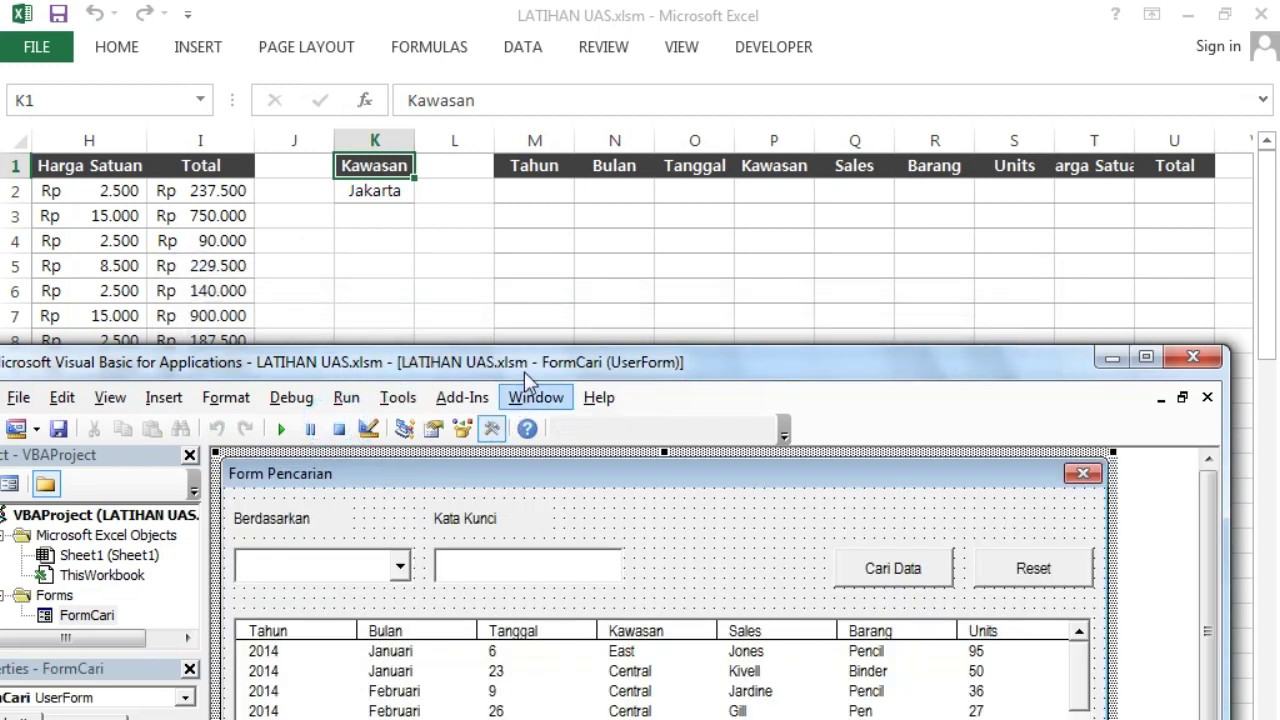
drag(524, 371, 594, 286)
double_click(955, 495)
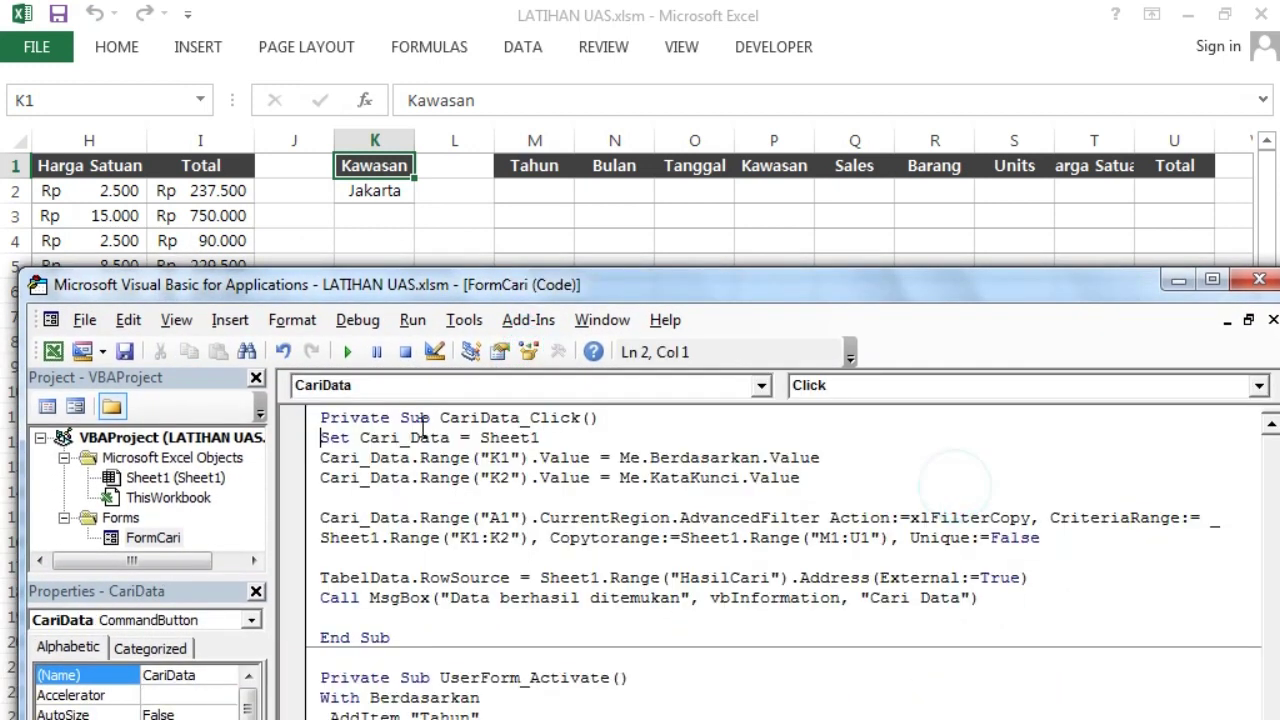
click(660, 417)
key(Return)
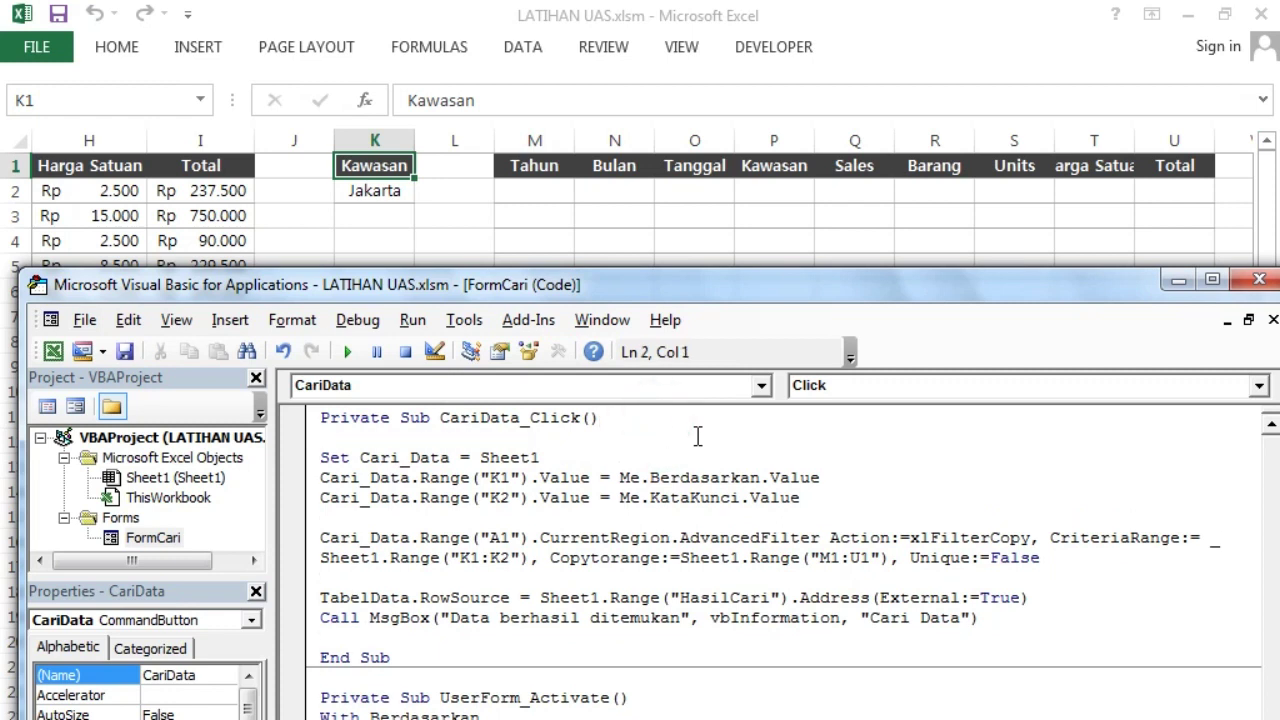
Step: Add On Error GoTo Kacang, Exit Sub, and a Kacang handler showing MsgBox 'Maaf, data tidak ditemukan'
key(Return)
text(On)
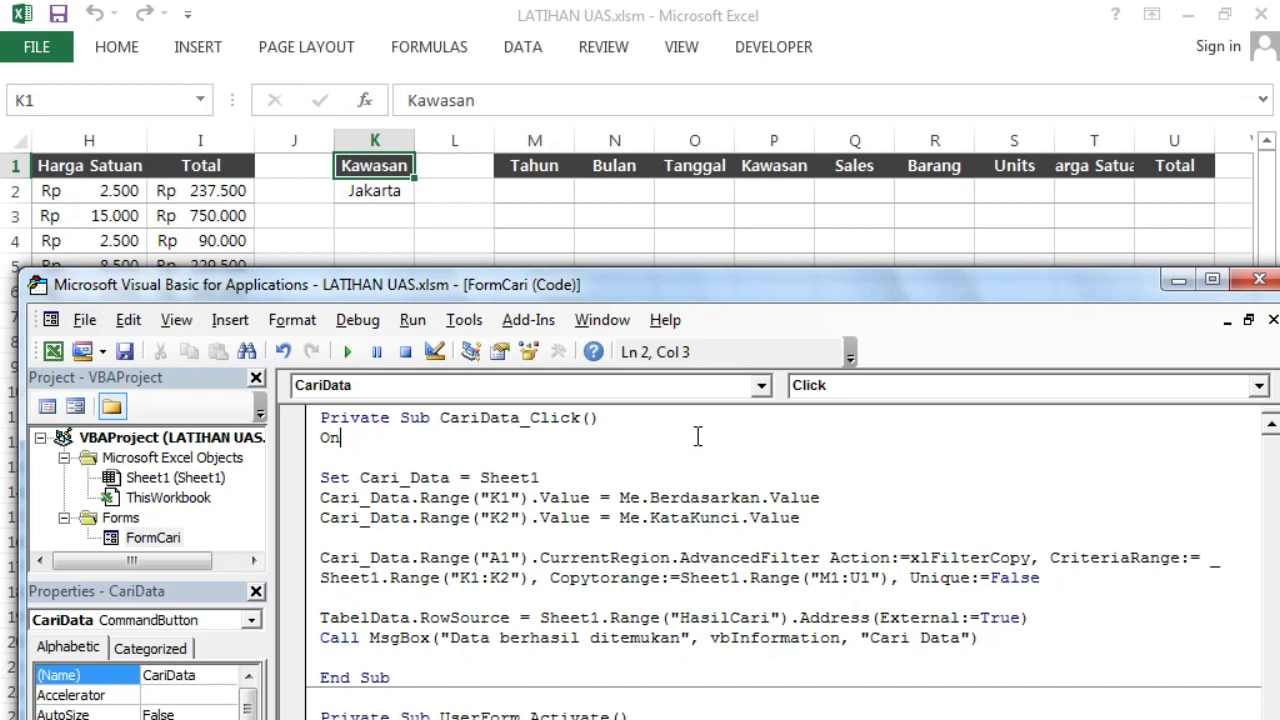
text( error )
text(goto )
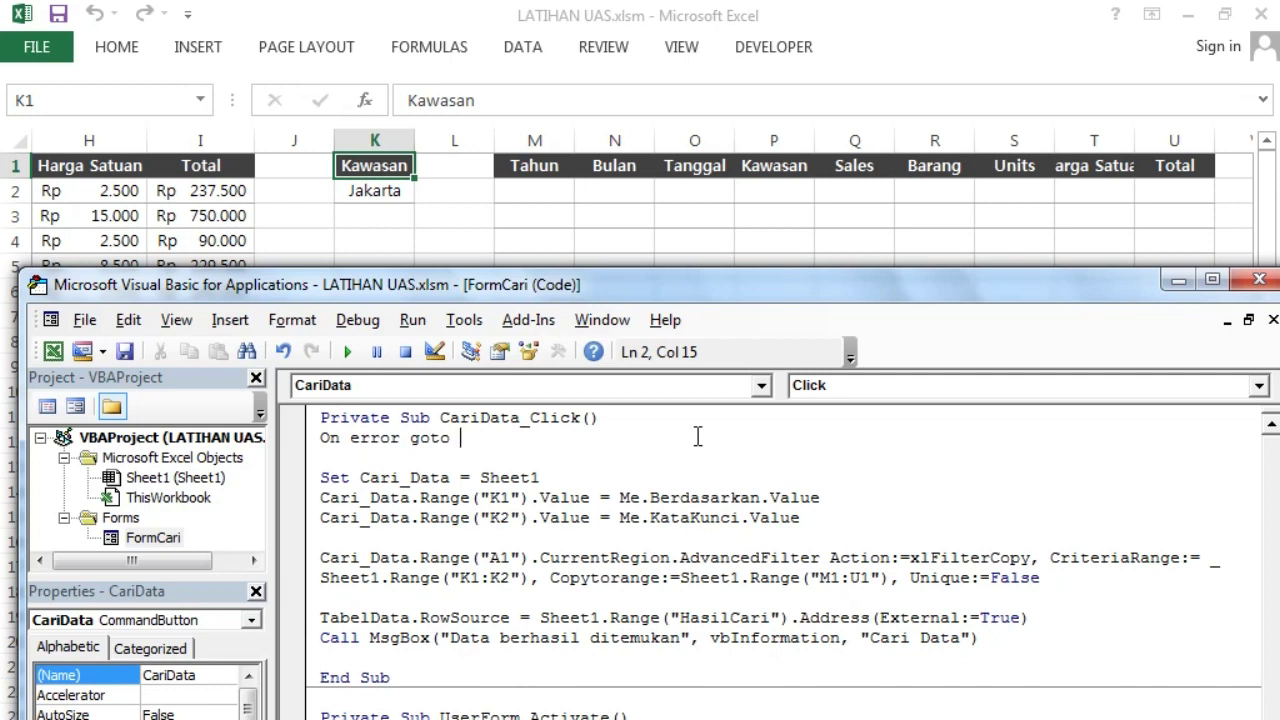
text(Kacang)
click(337, 655)
key(Return)
text(E)
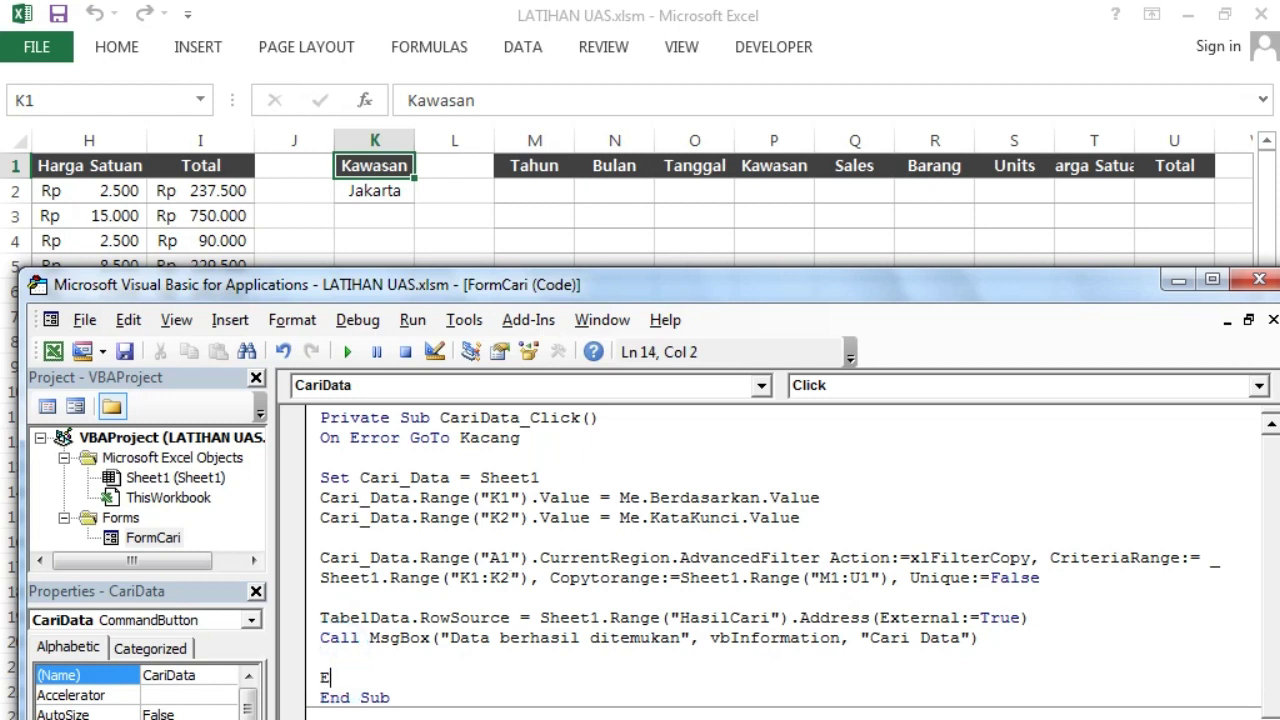
text(xit Sub)
key(Return)
text(Kacang:)
key(Return)
text(Call MsgBox(")
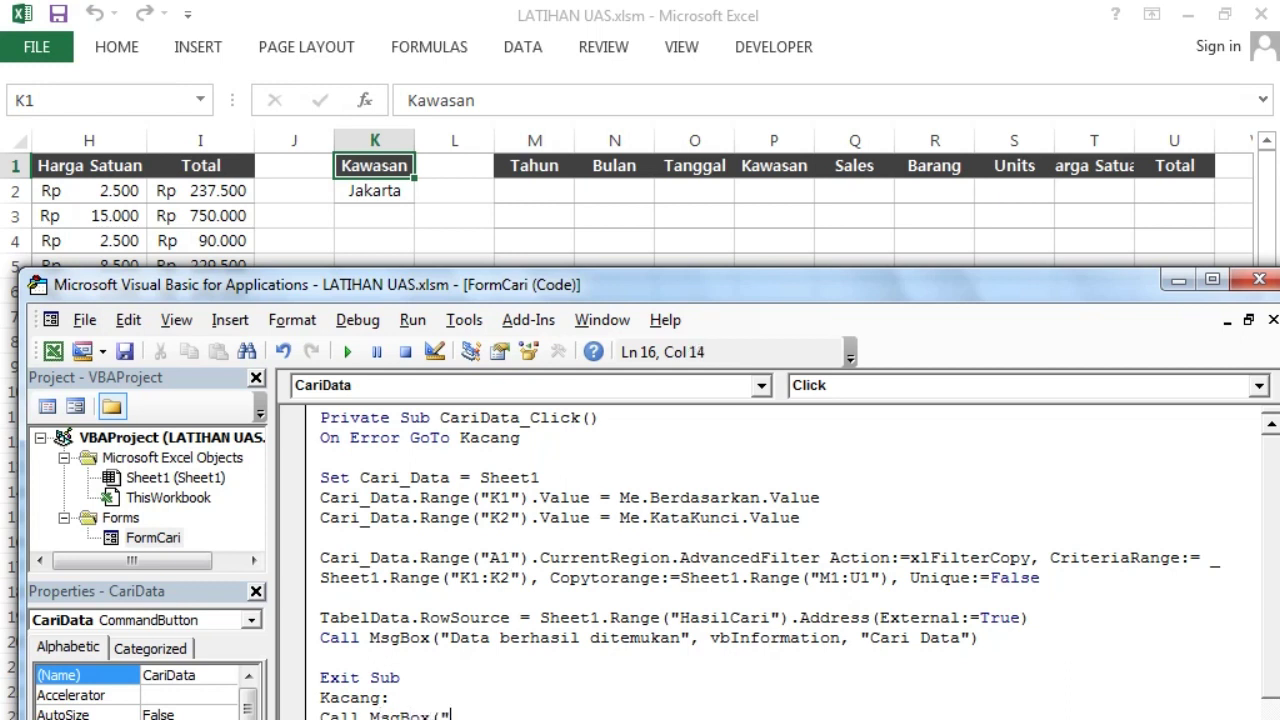
text(Ma)
text(dak ditemuk)
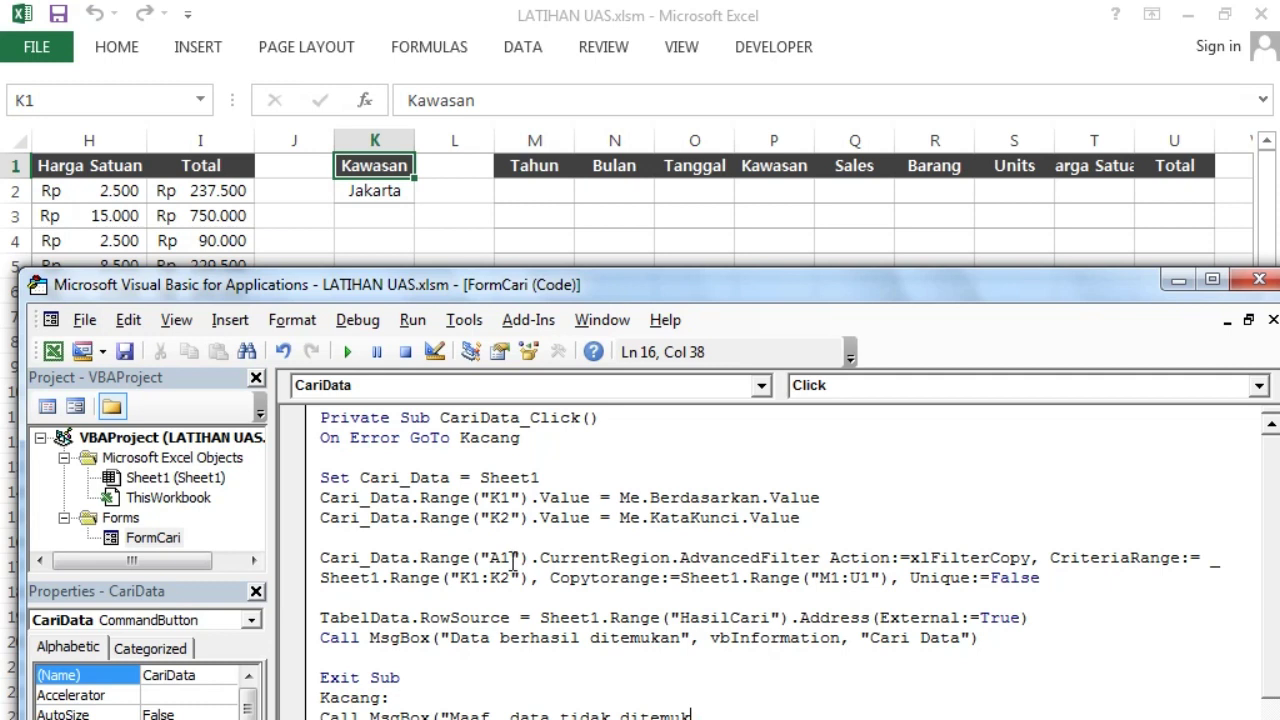
text(", vbInformation, "Cari Data")
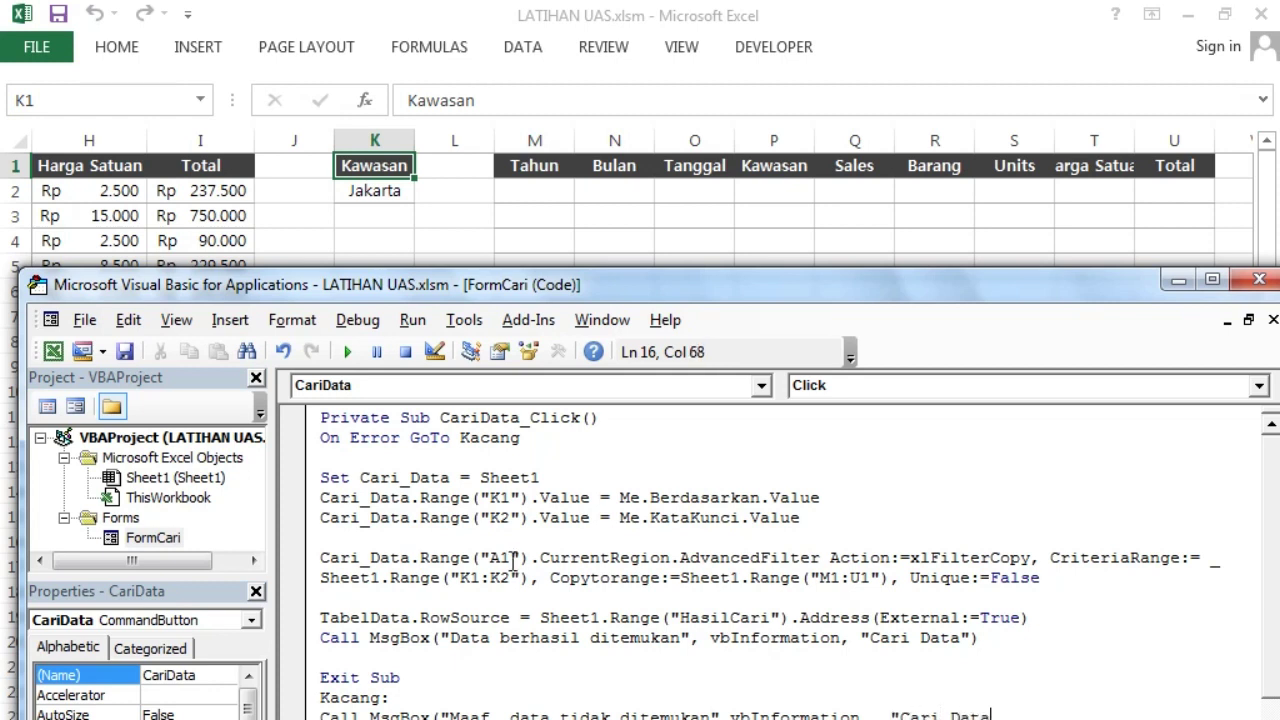
text())
key(Return)
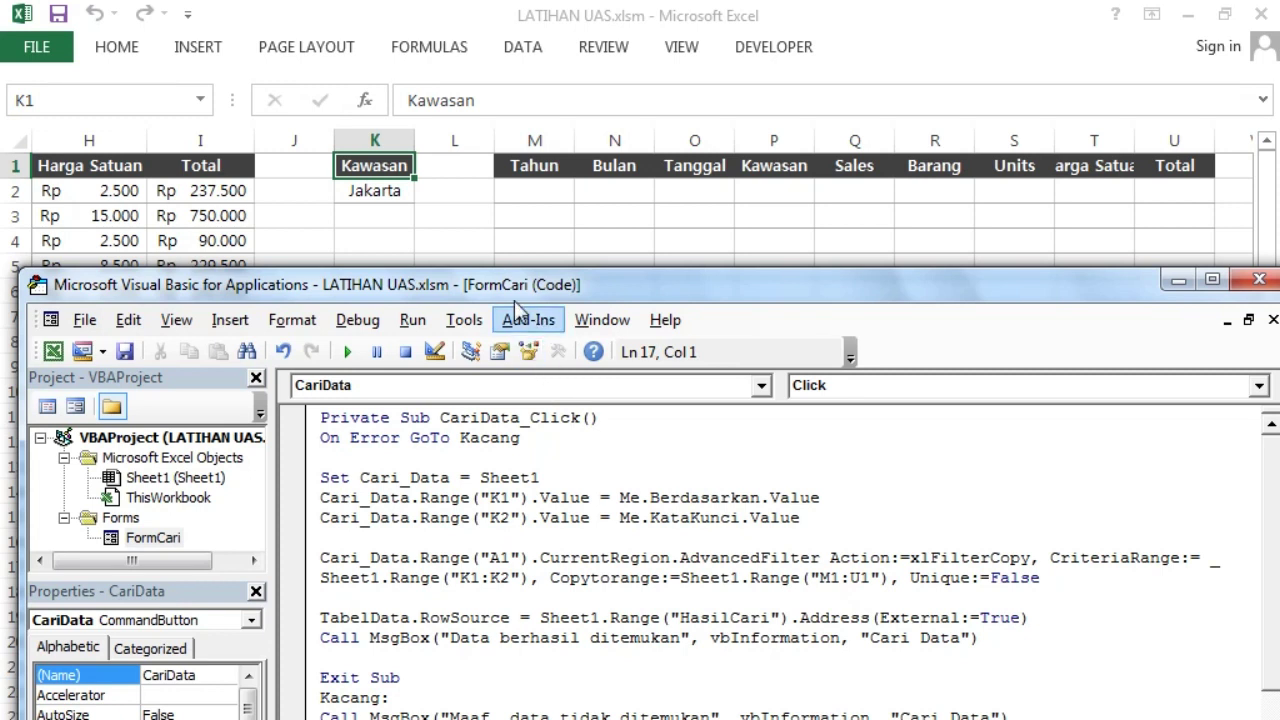
drag(518, 285, 488, 119)
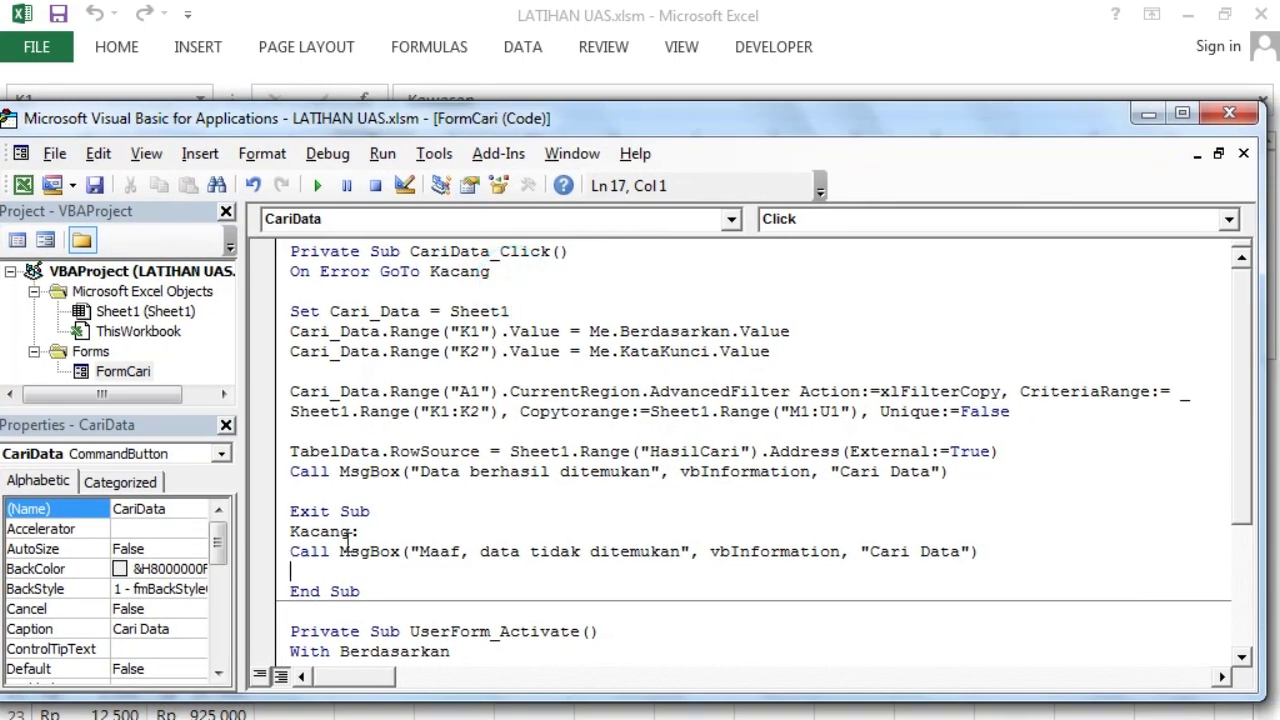
Step: Run the form and search by Kawasan for 'Jakarta', which returns the not-found message
click(317, 185)
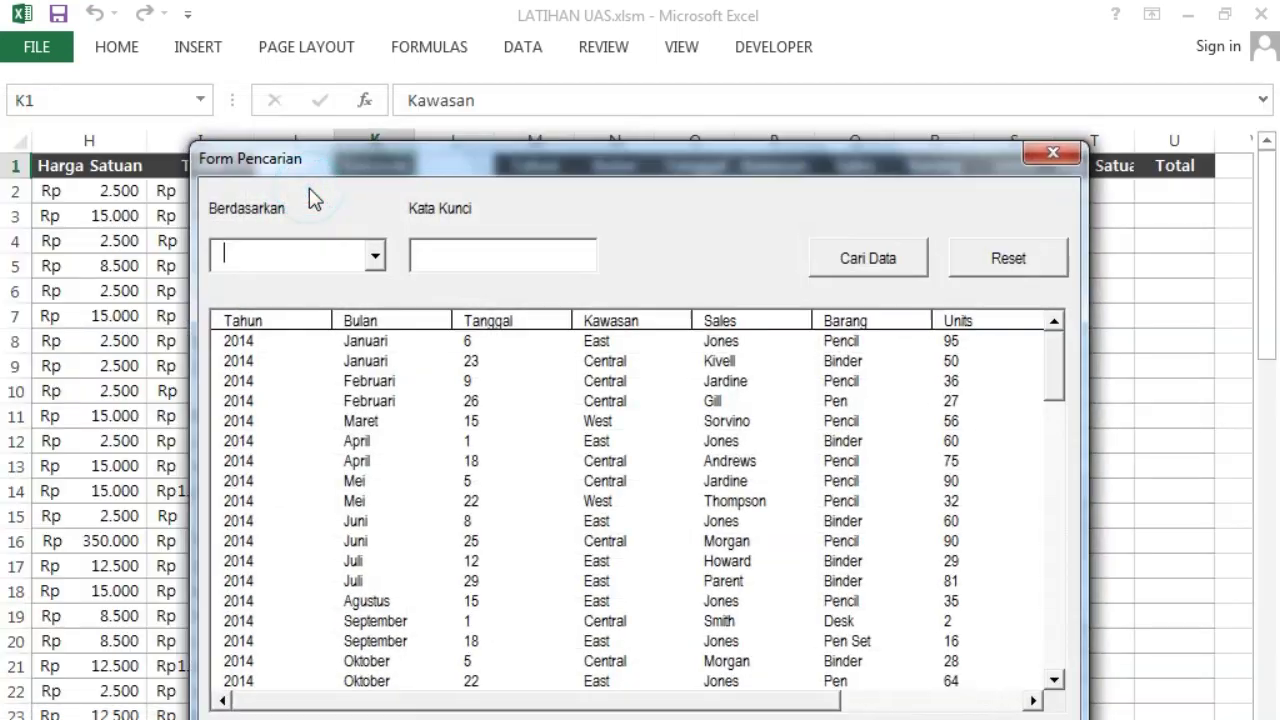
click(372, 258)
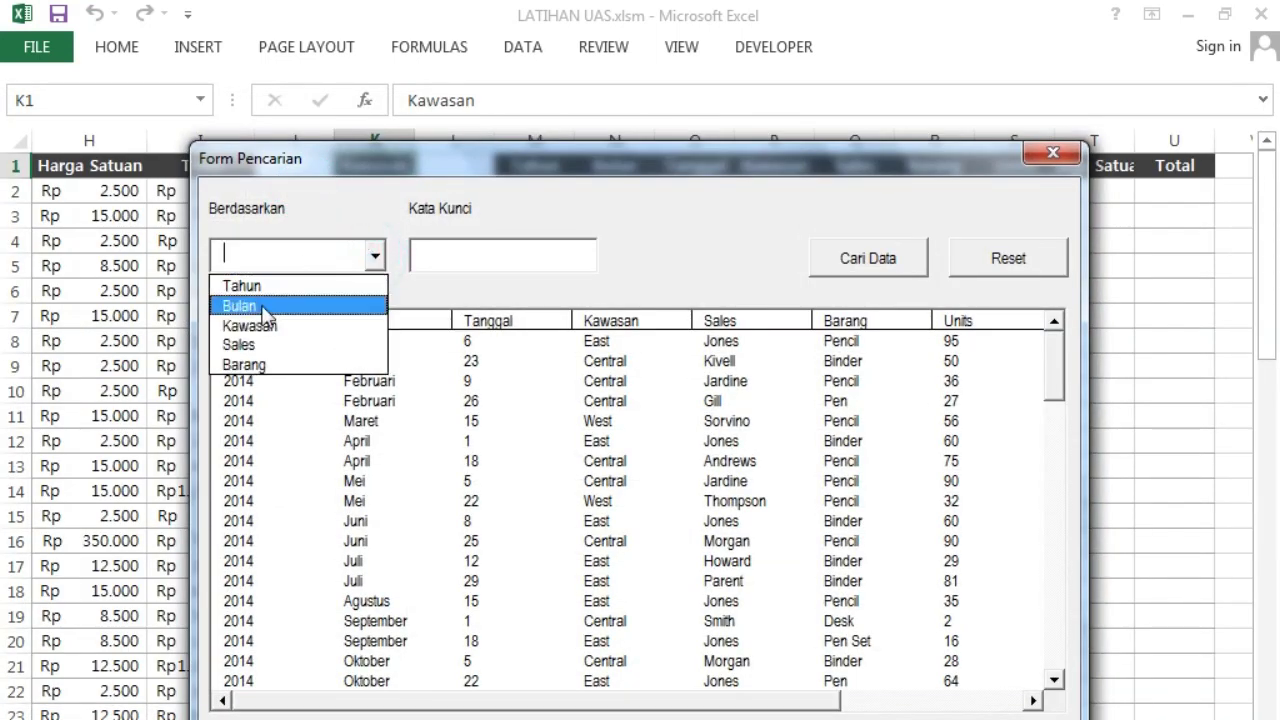
click(250, 302)
click(428, 254)
click(374, 256)
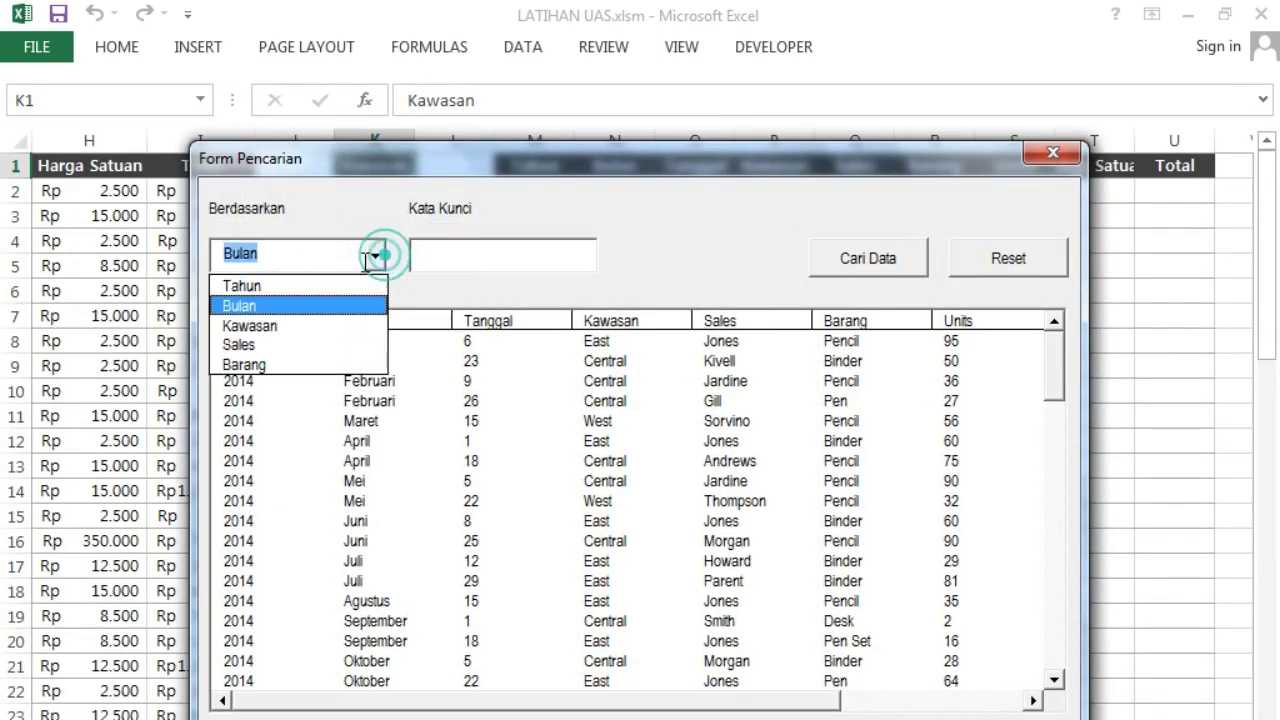
click(250, 326)
click(463, 257)
text(Jka)
key(BackSpace)
key(BackSpace)
text(akarta)
click(880, 266)
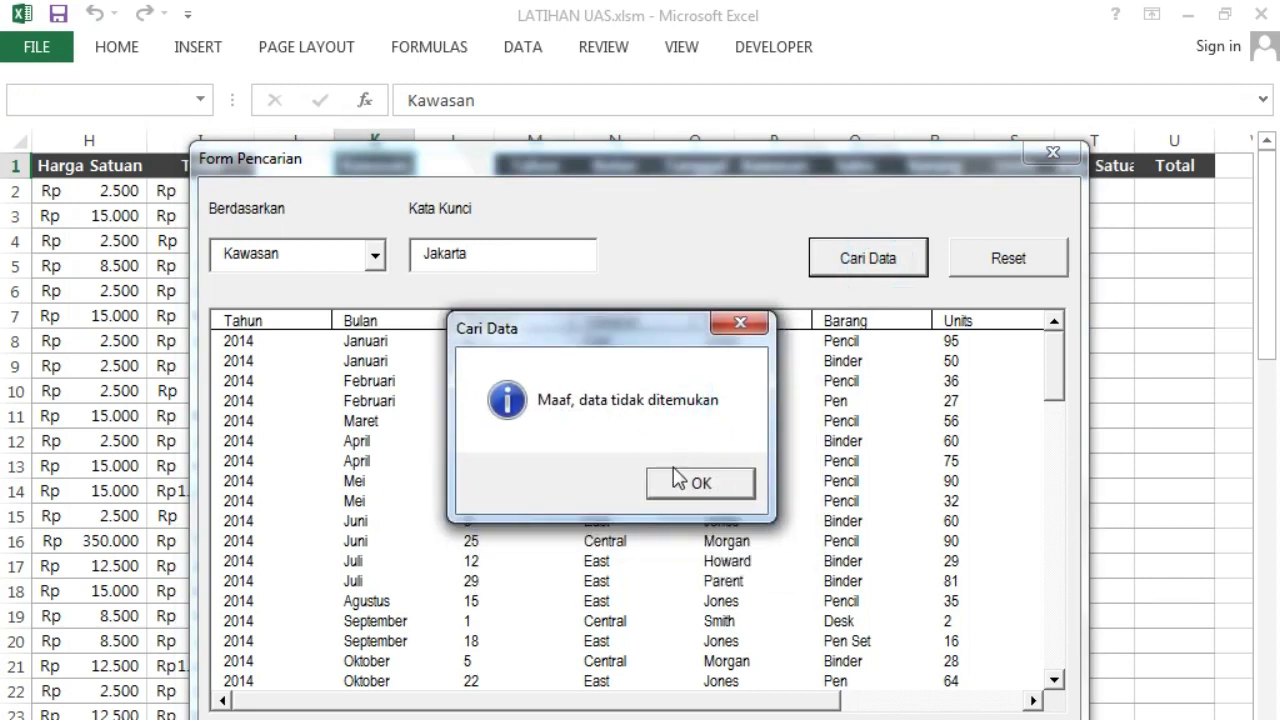
click(678, 480)
Step: Replace the keyword with 'C' and search again, listing only Central rows
click(520, 257)
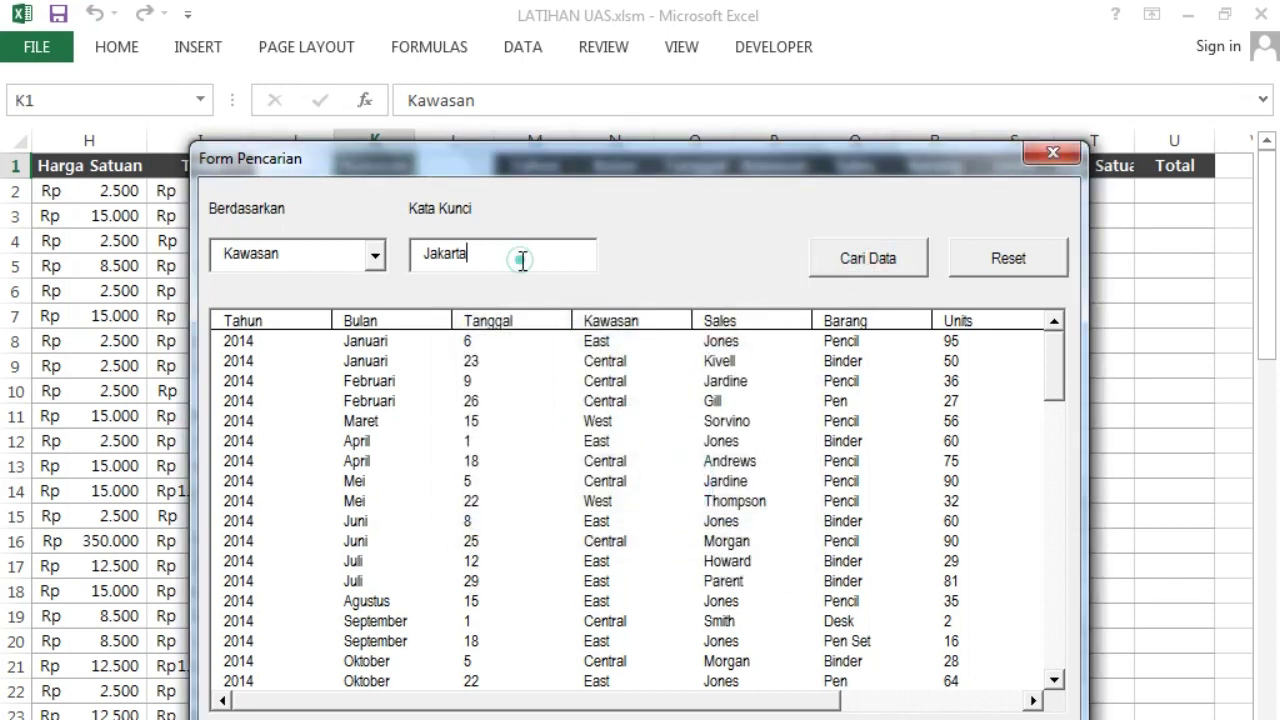
drag(520, 257, 434, 262)
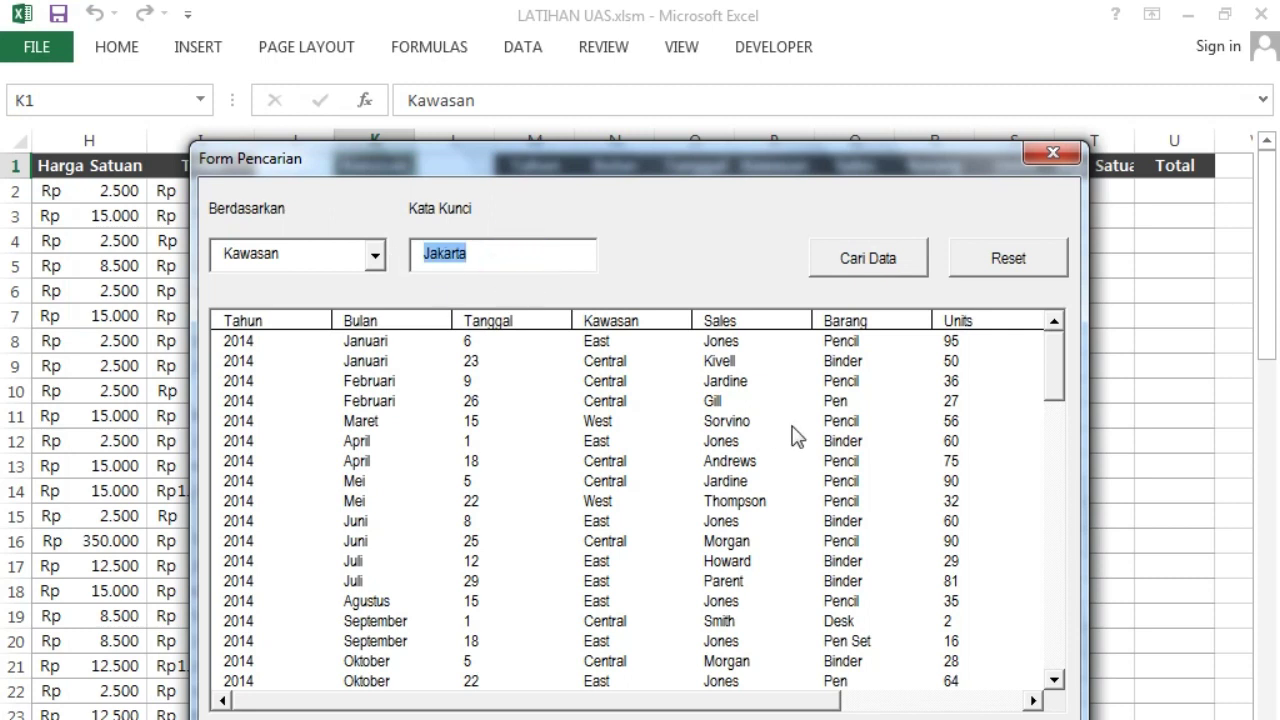
key(BackSpace)
text(Central)
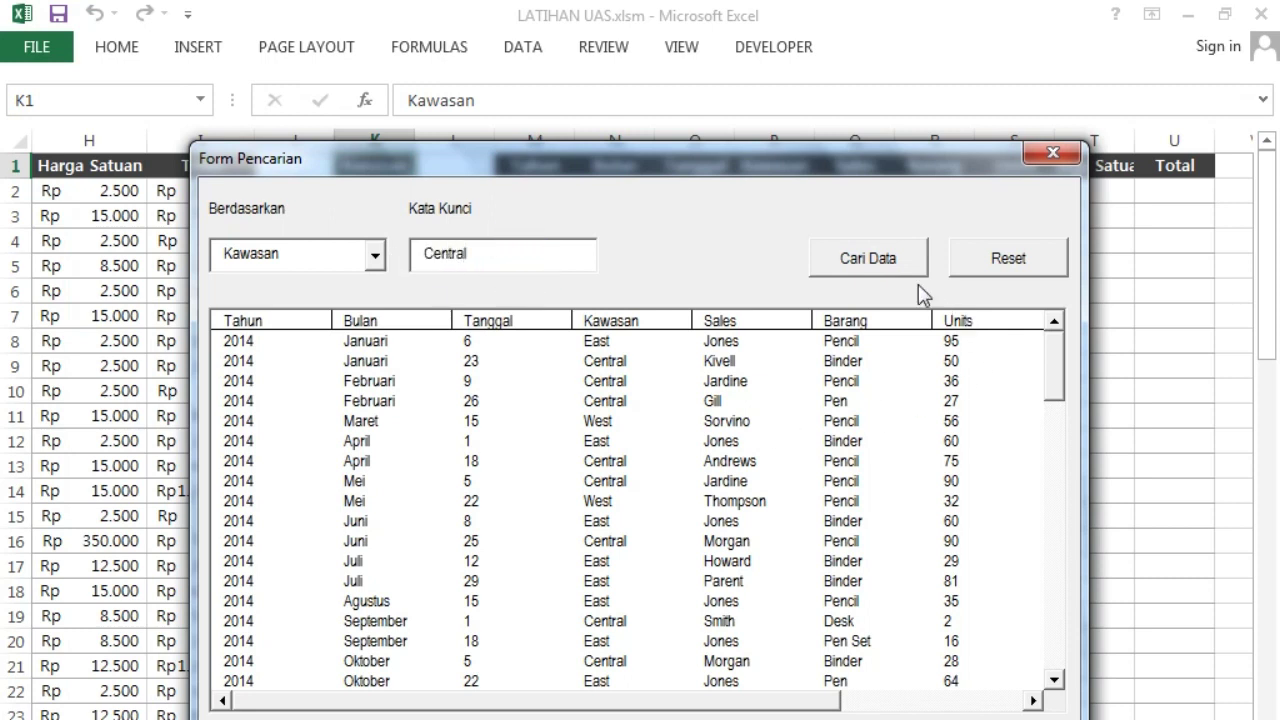
click(897, 266)
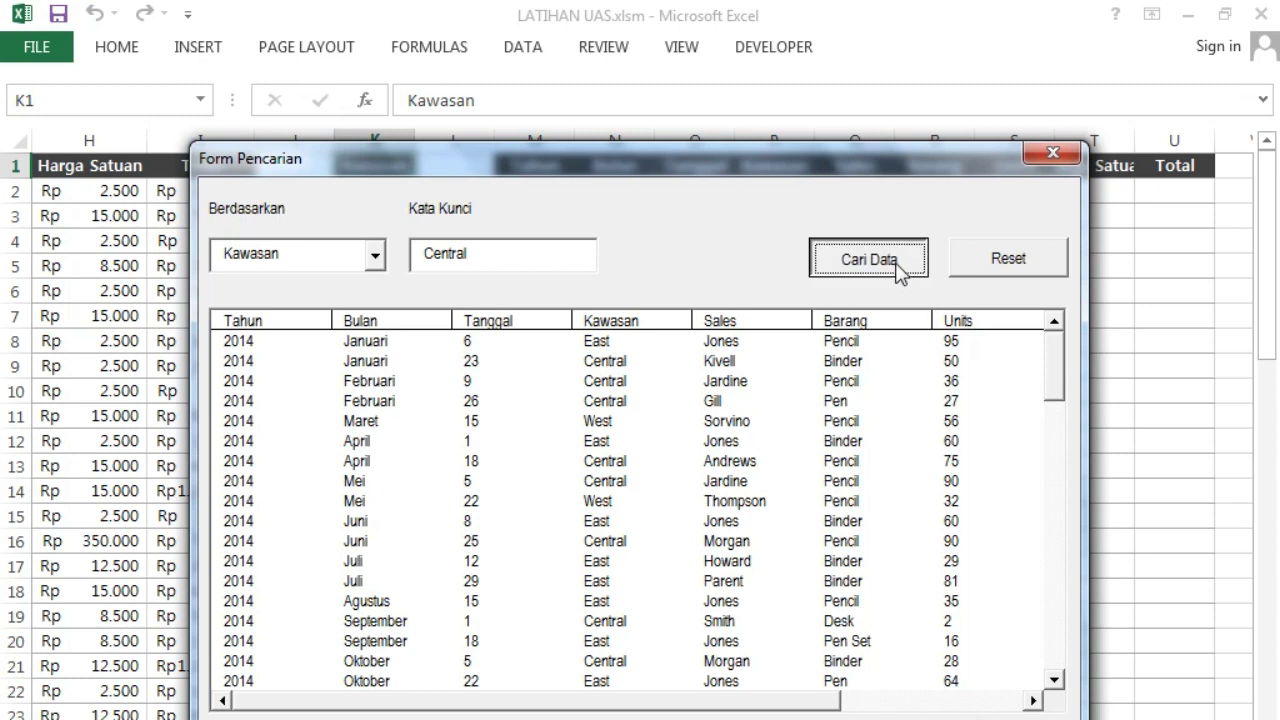
click(706, 548)
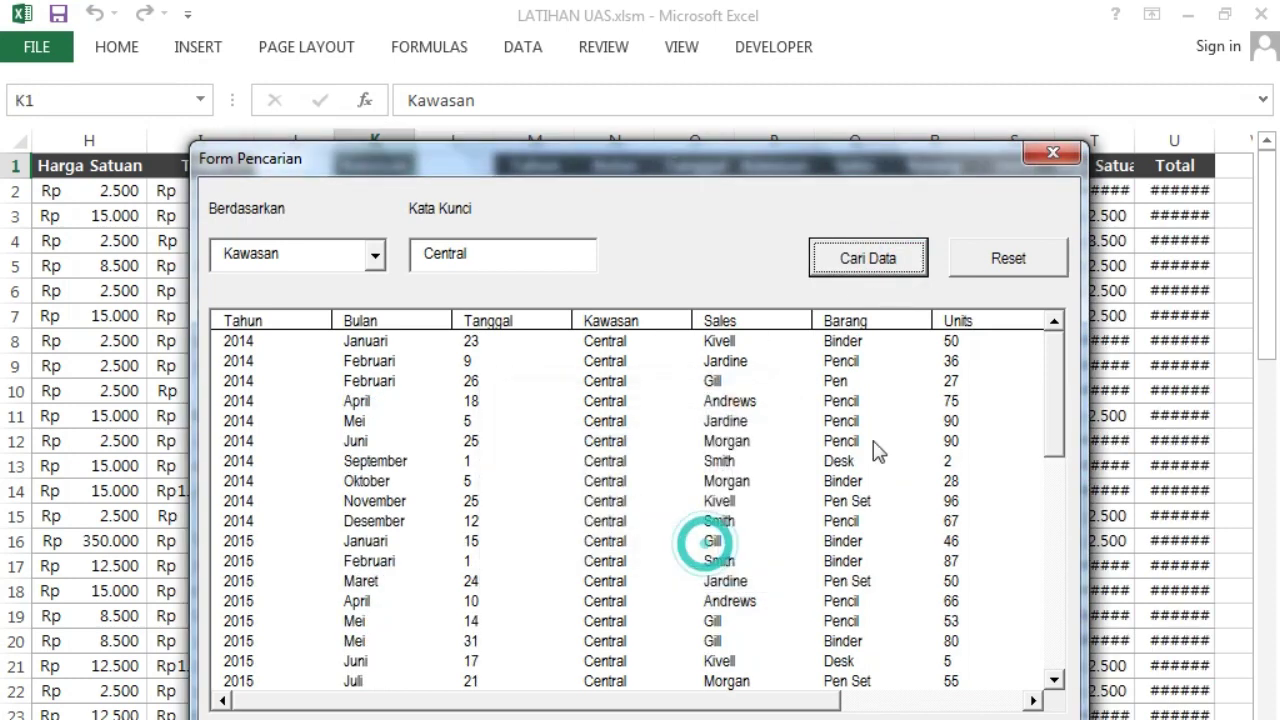
mouse_move(1050, 372)
mouse_down()
mouse_move(1054, 636)
mouse_move(1052, 349)
mouse_up()
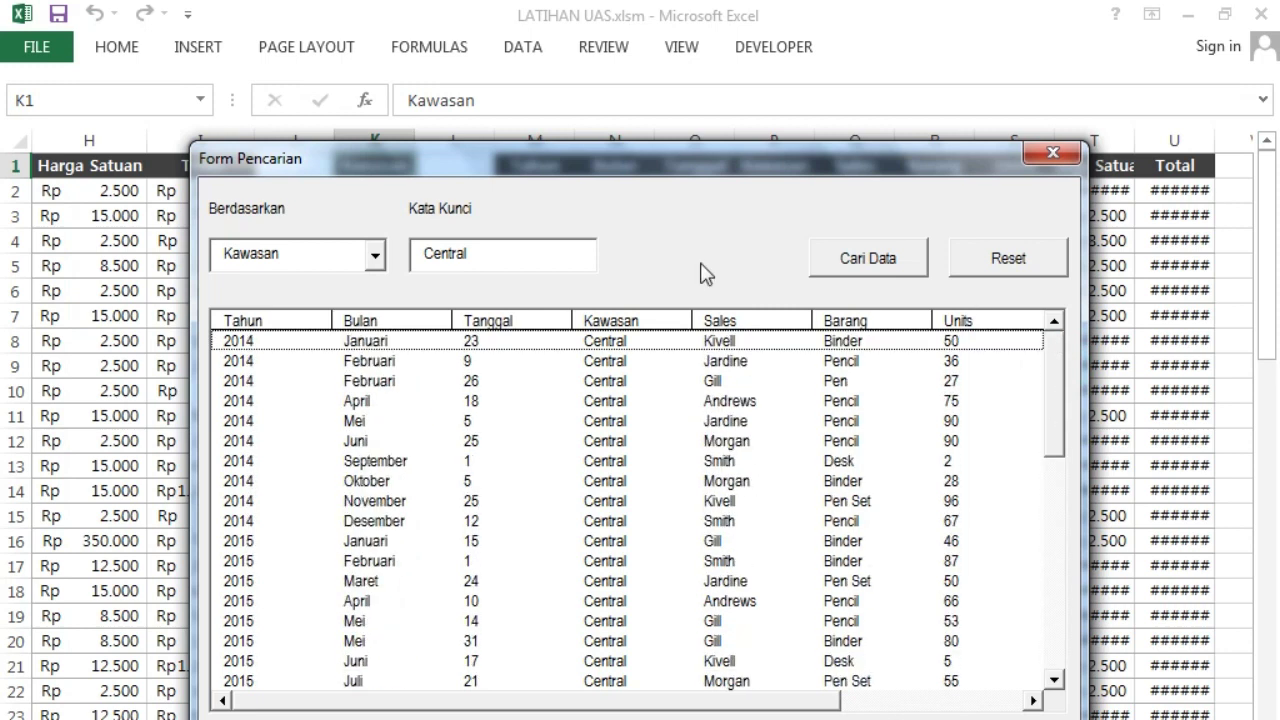
Step: Close the form and start Reset_Click with TabelData.RowSource = Sheet1.Range(
click(1050, 153)
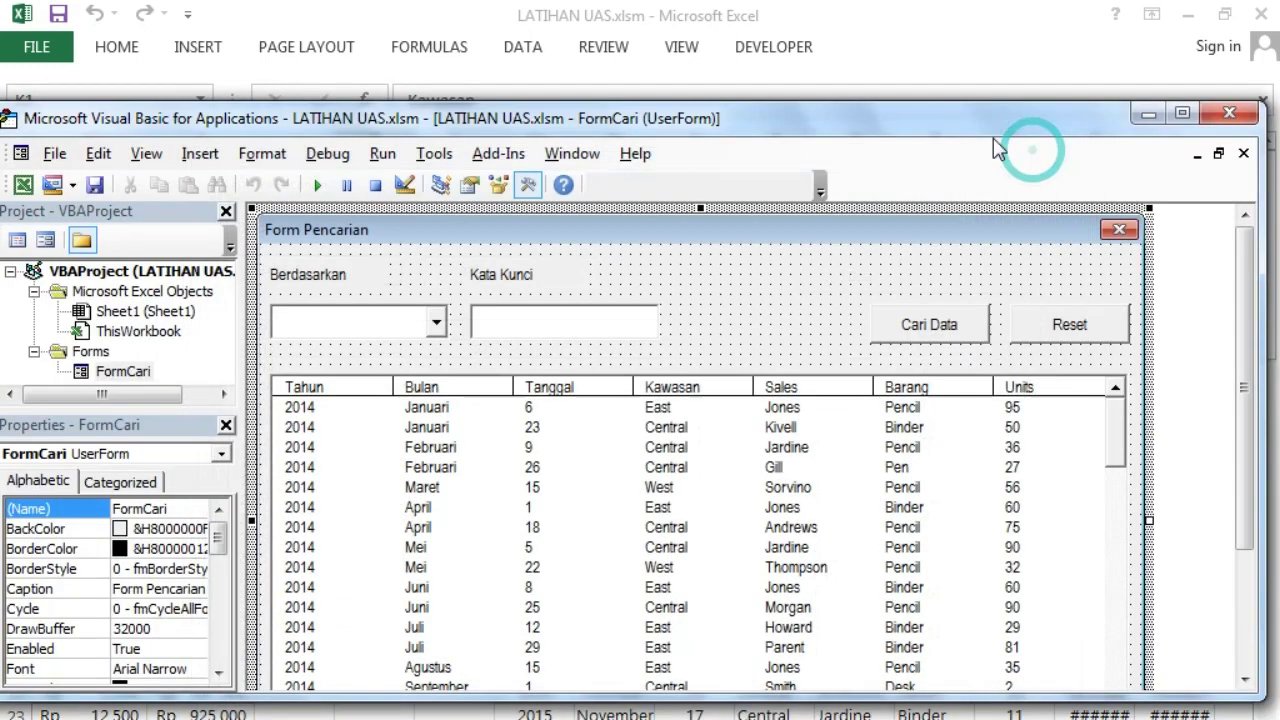
double_click(1068, 326)
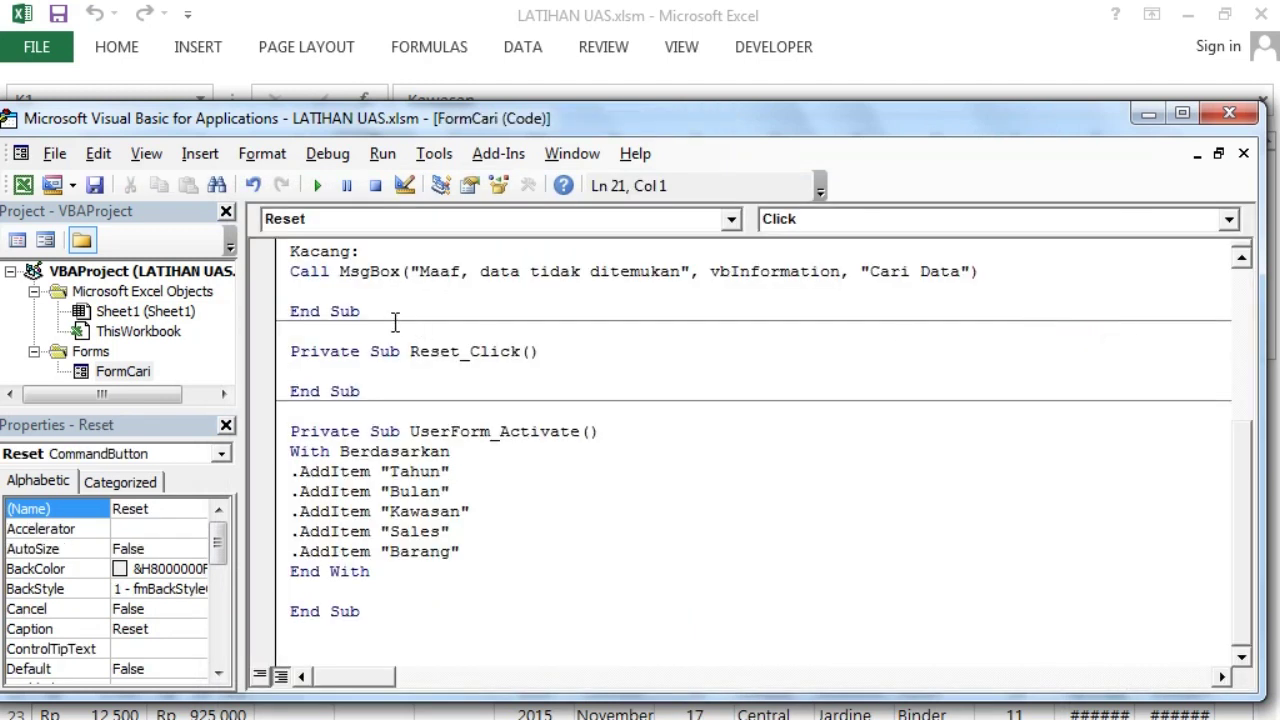
click(326, 375)
text(TabelData.r)
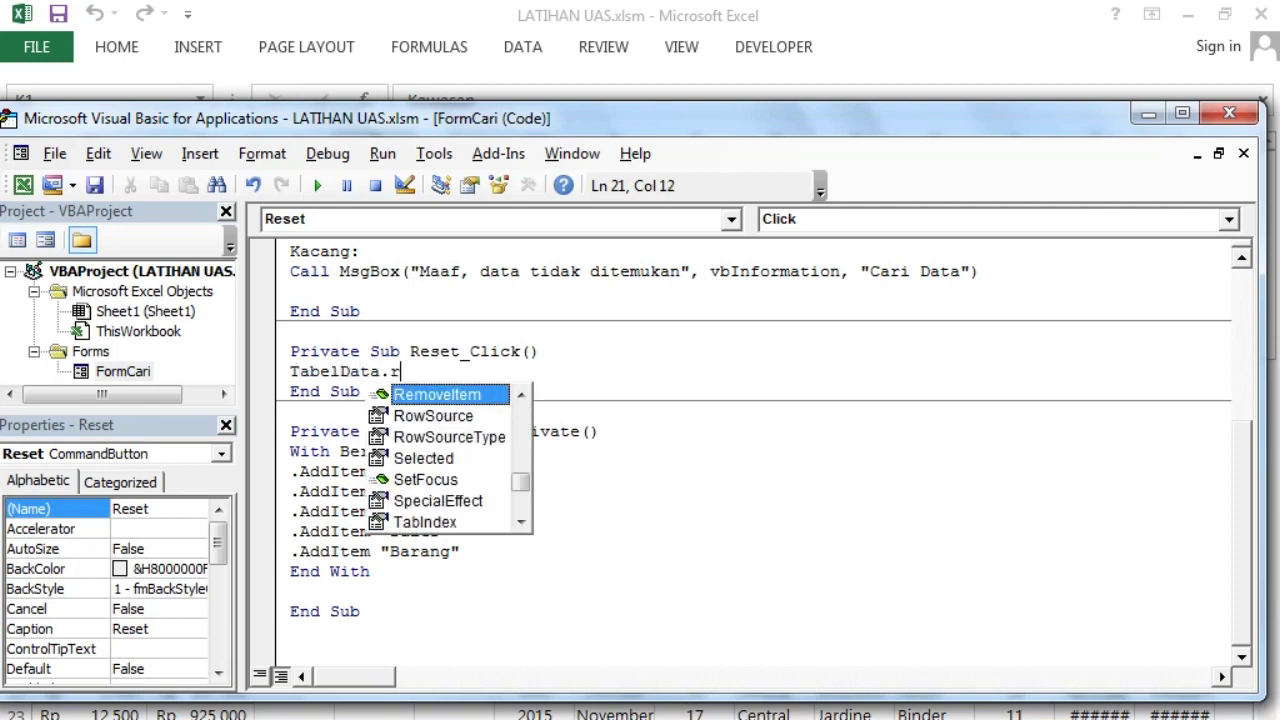
text(ow)
double_click(456, 395)
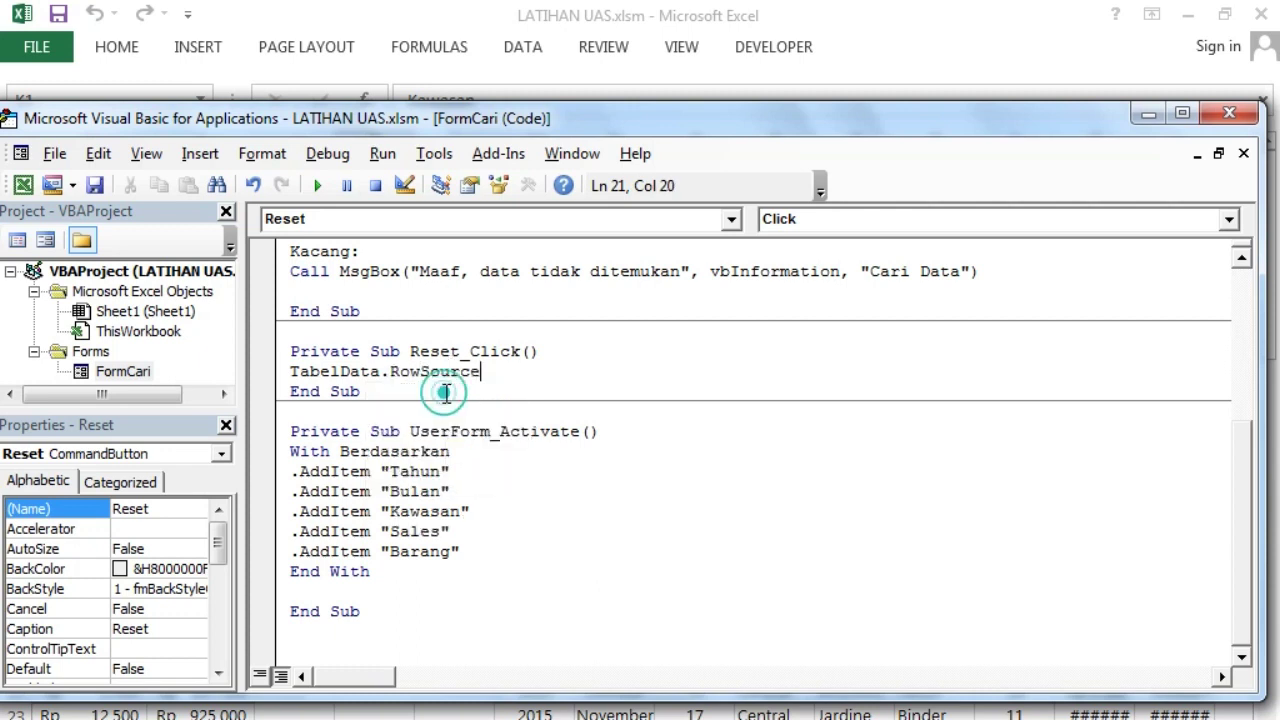
text(= Sheet1.ran()
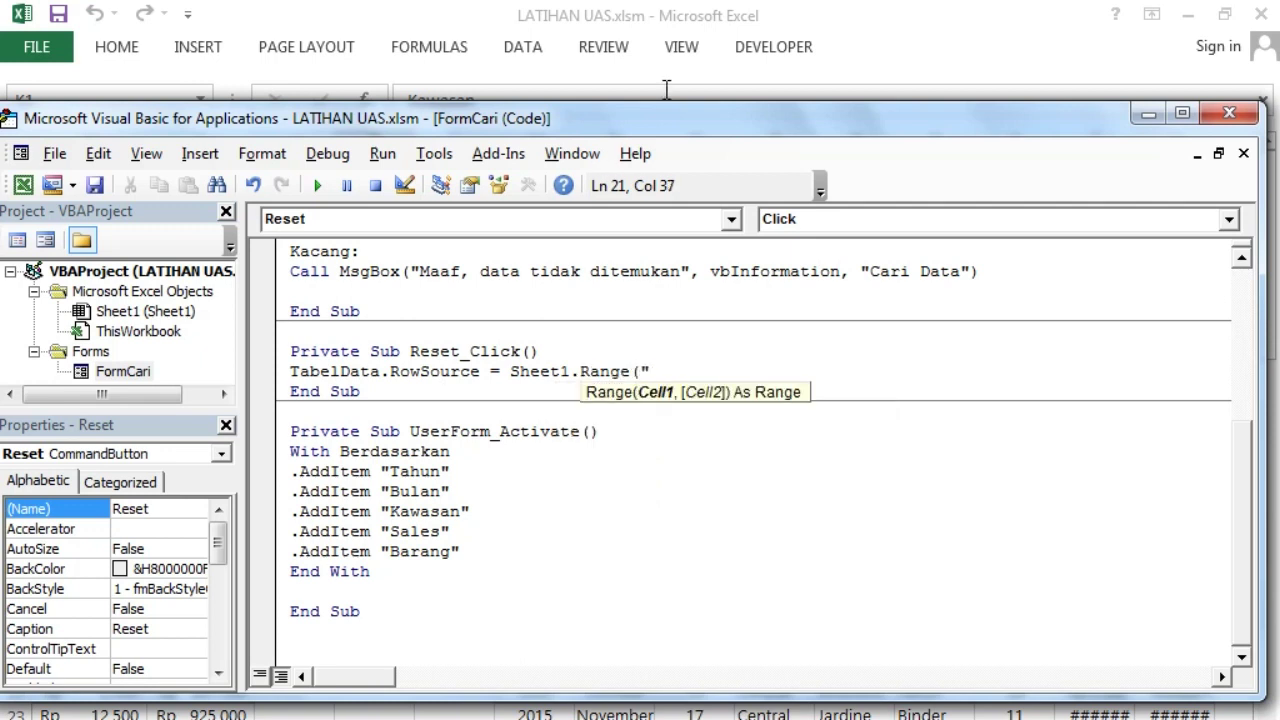
click(443, 44)
Step: Confirm the DataCari name in Name Manager and use Range("DataCari") in the Reset line
click(555, 102)
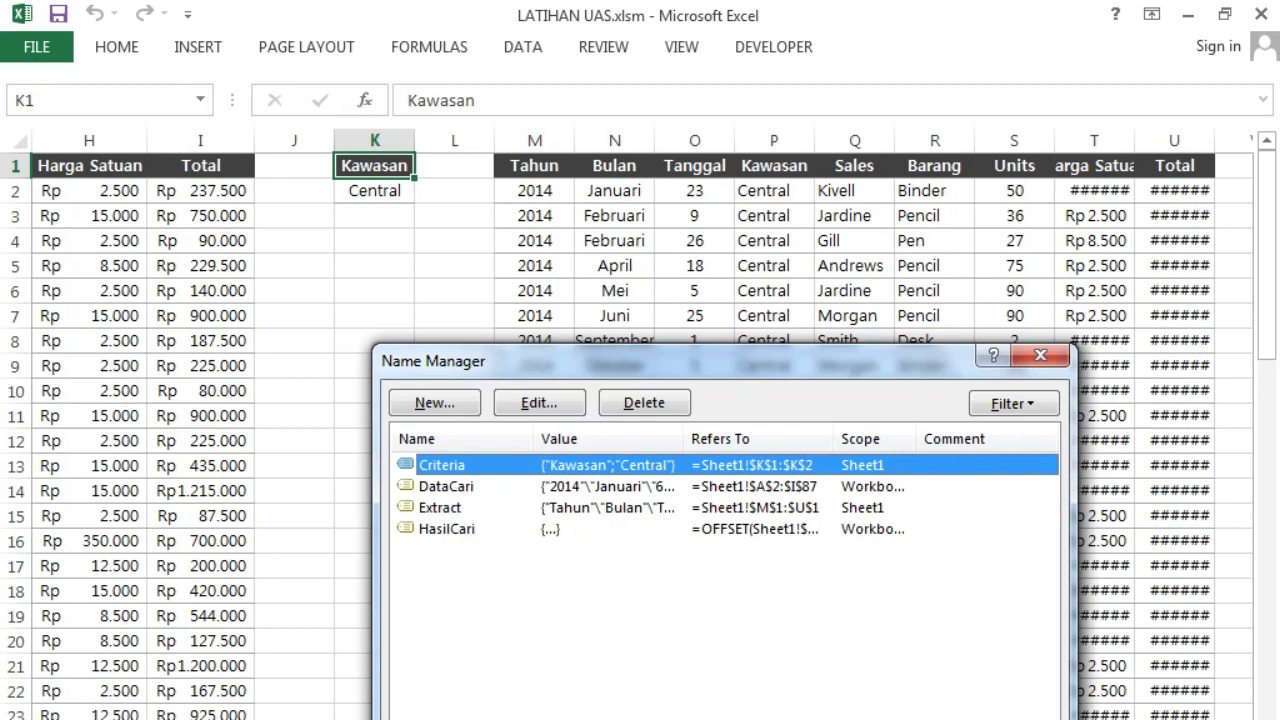
key(Escape)
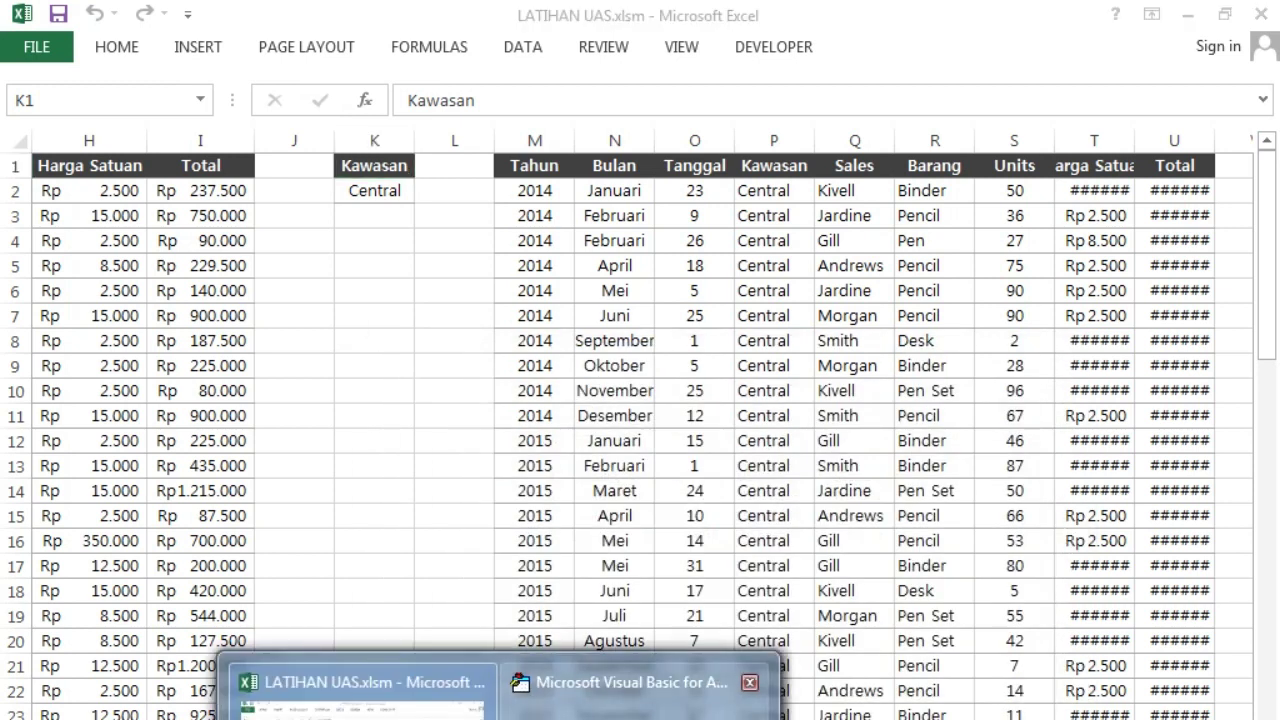
click(600, 685)
text(DataCari").)
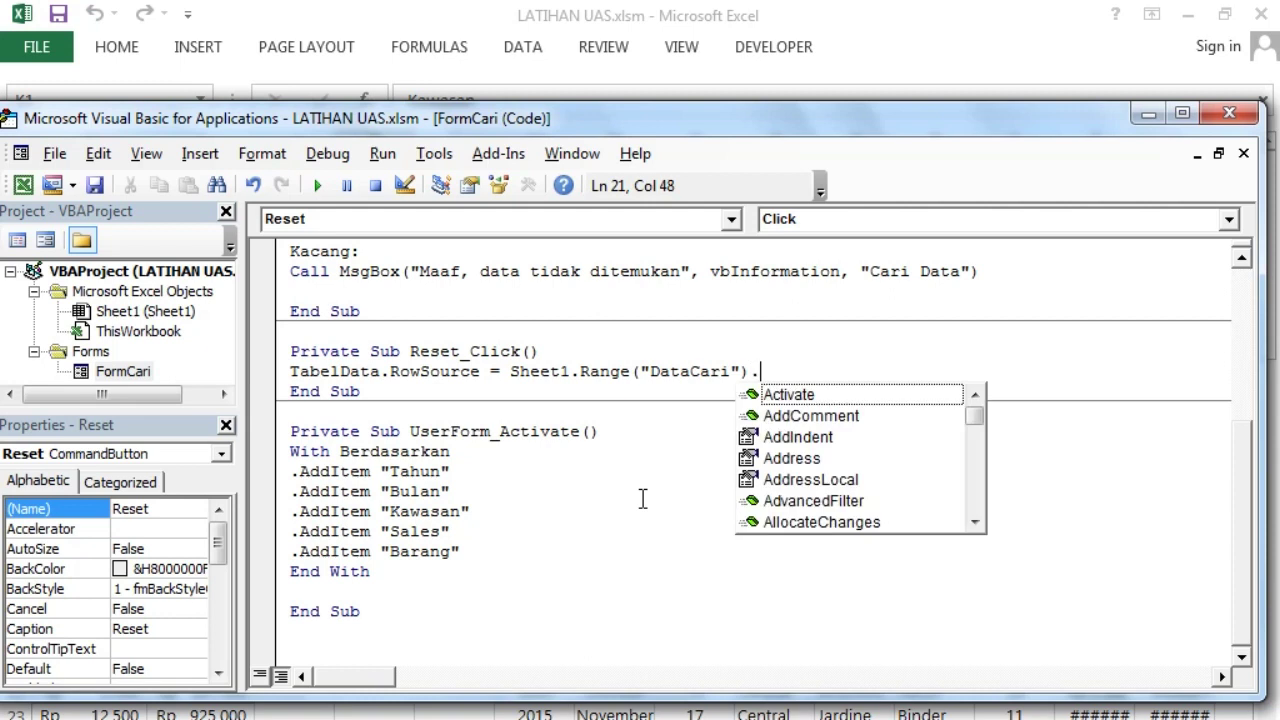
text(Add)
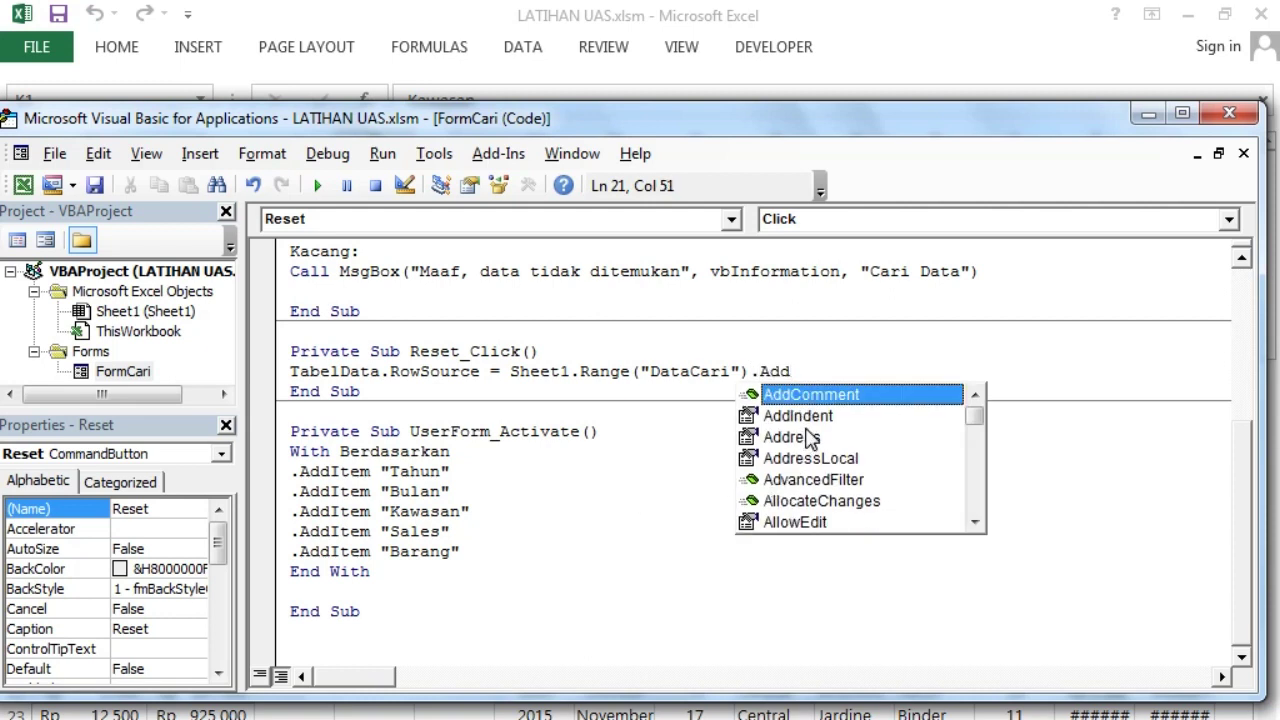
Step: Finish the row source as Sheet1.Range("DataCari").Address(External:=True)
double_click(802, 437)
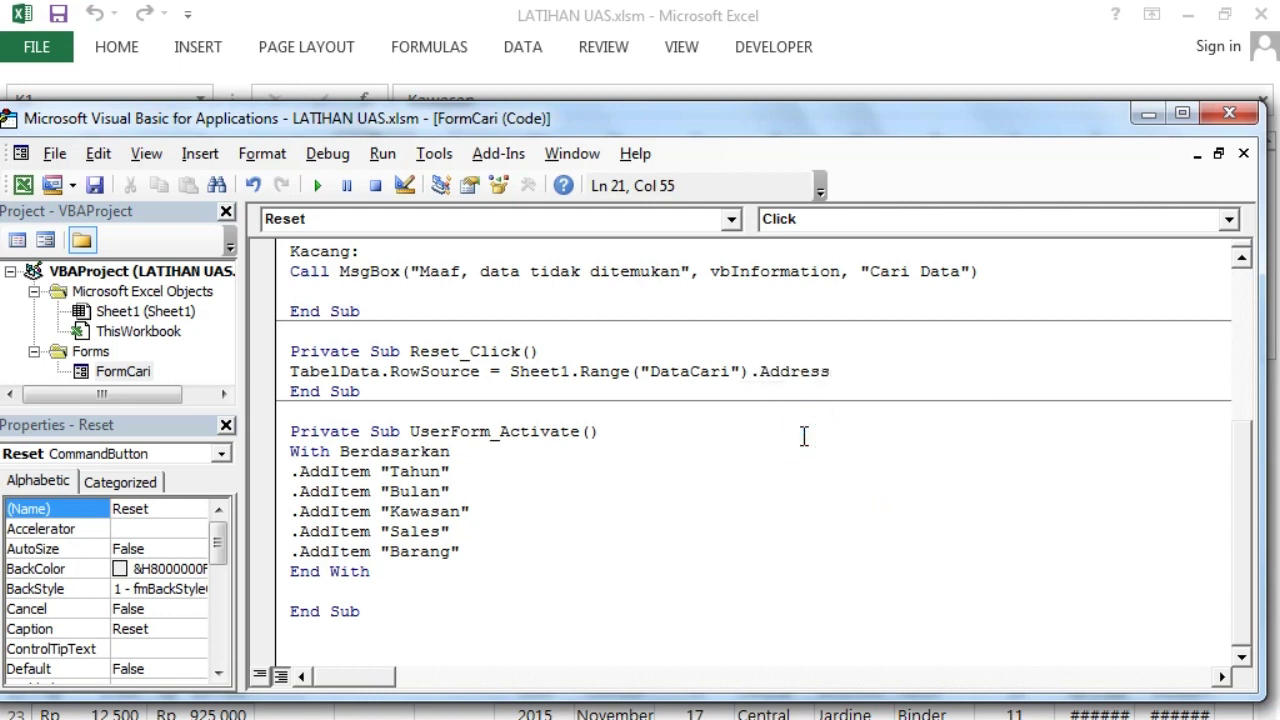
text((E)
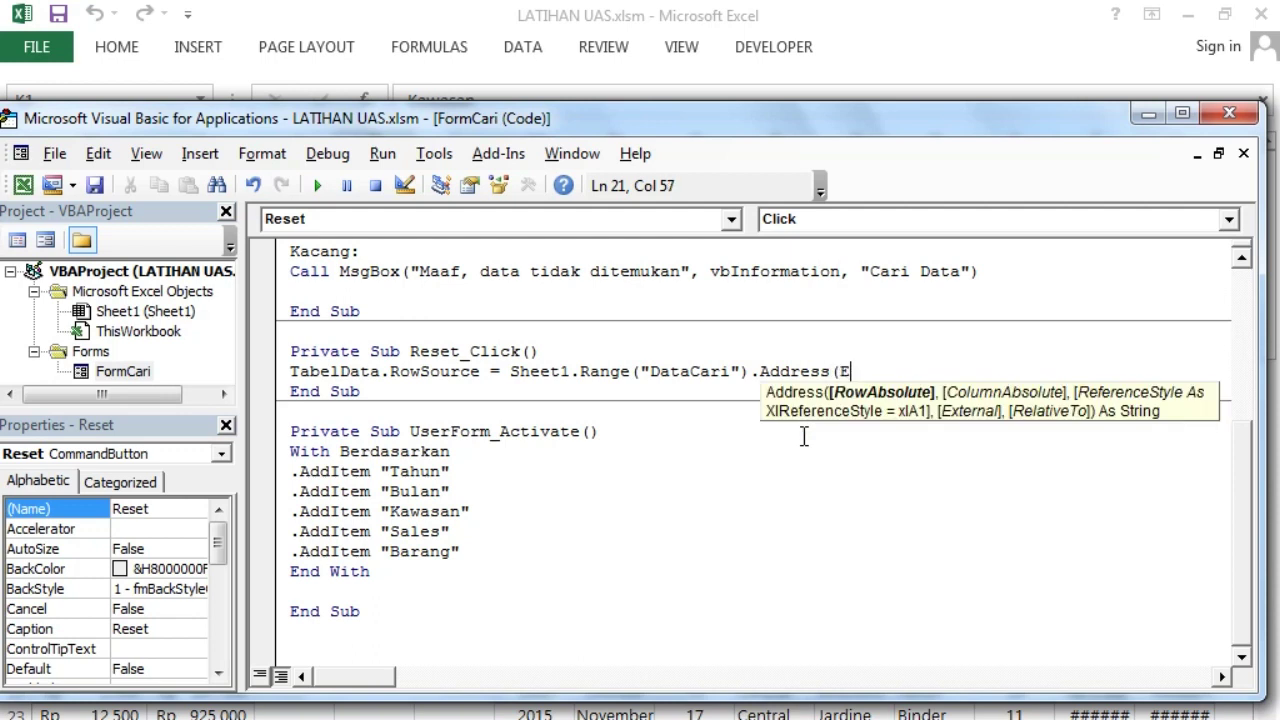
text(xternal:)
text(=True))
key(Return)
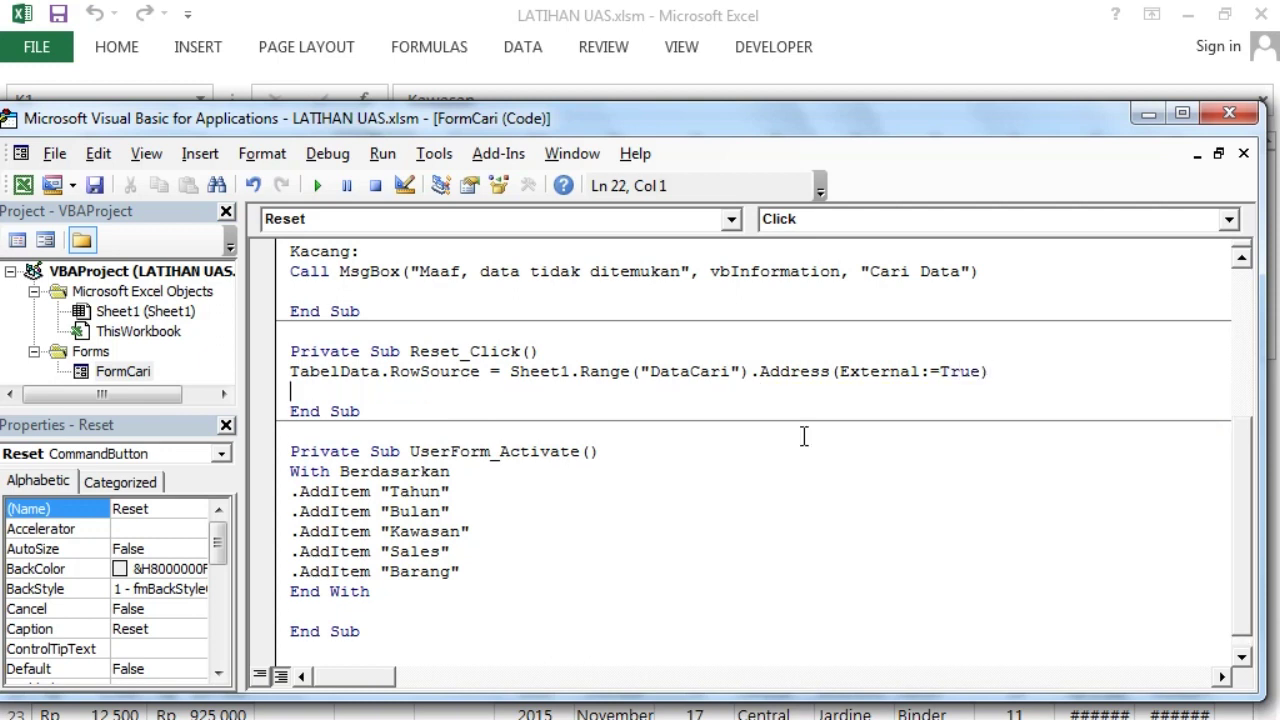
Step: Add Me.Berdasarkan.Value = "" and Me.KataKunci.Value = "", then run the form
text(Me)
text(.berda)
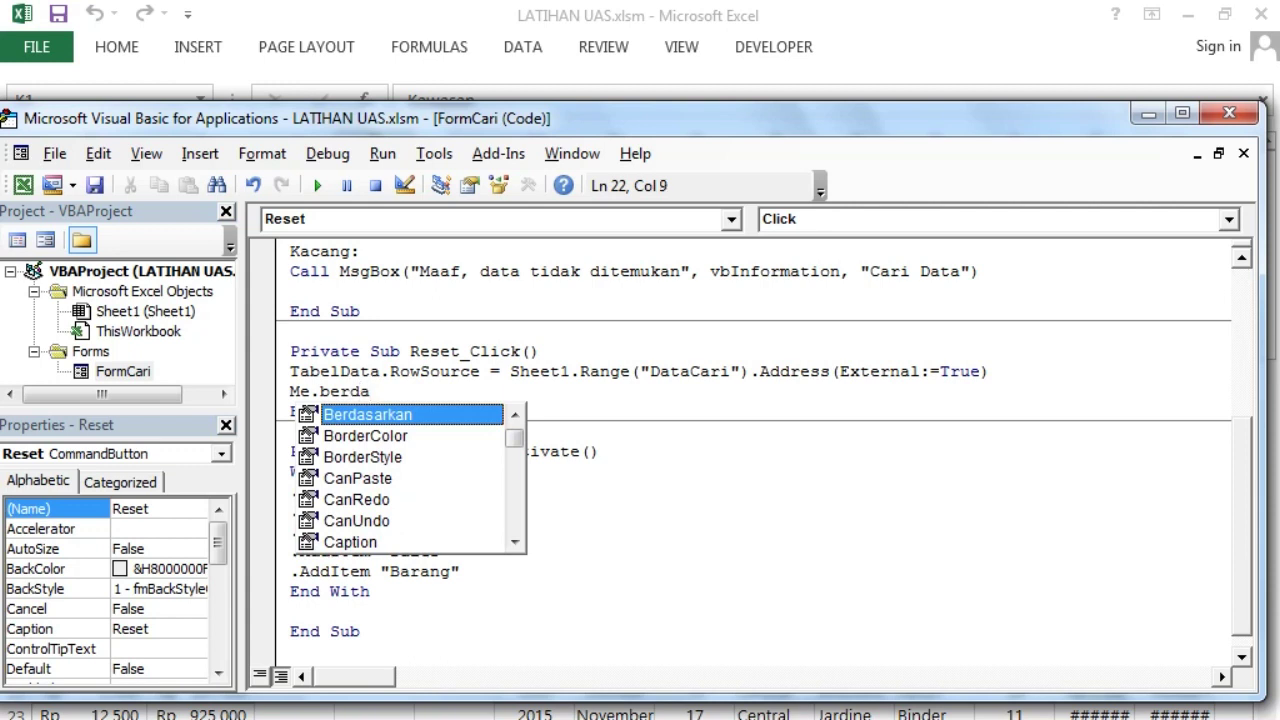
key(BackSpace)
key(BackSpace)
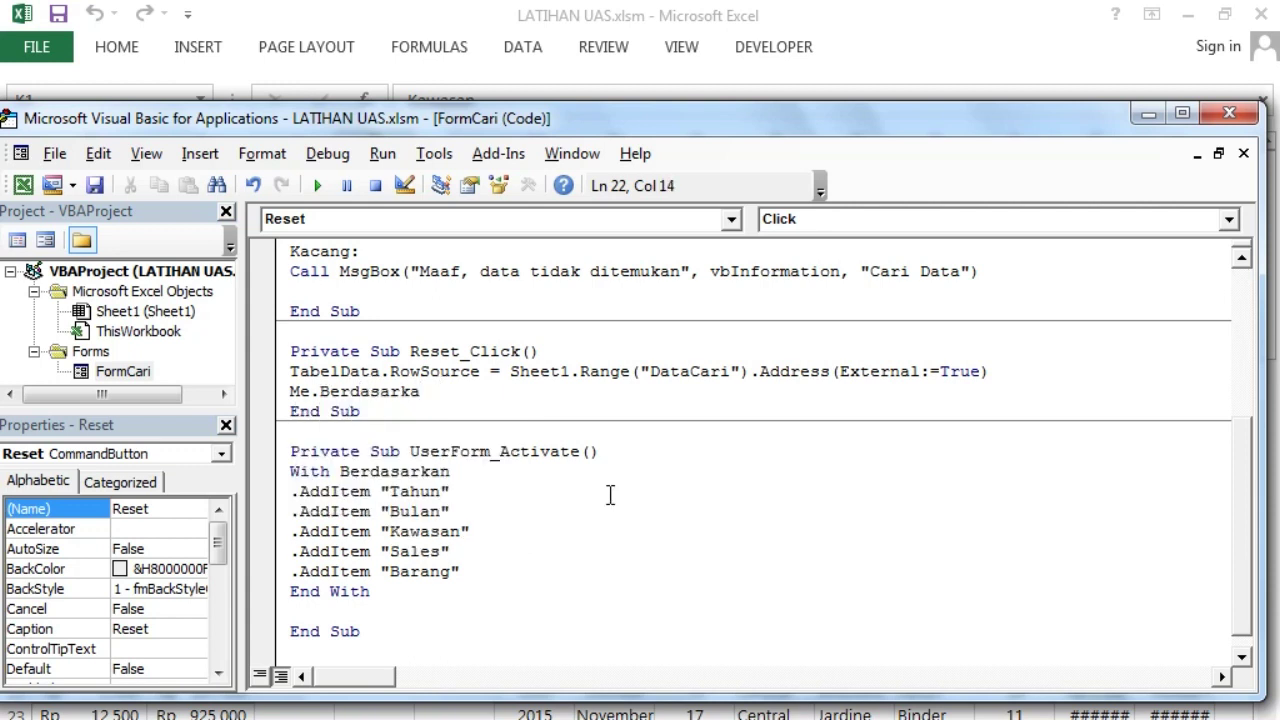
text(.value = "")
key(Return)
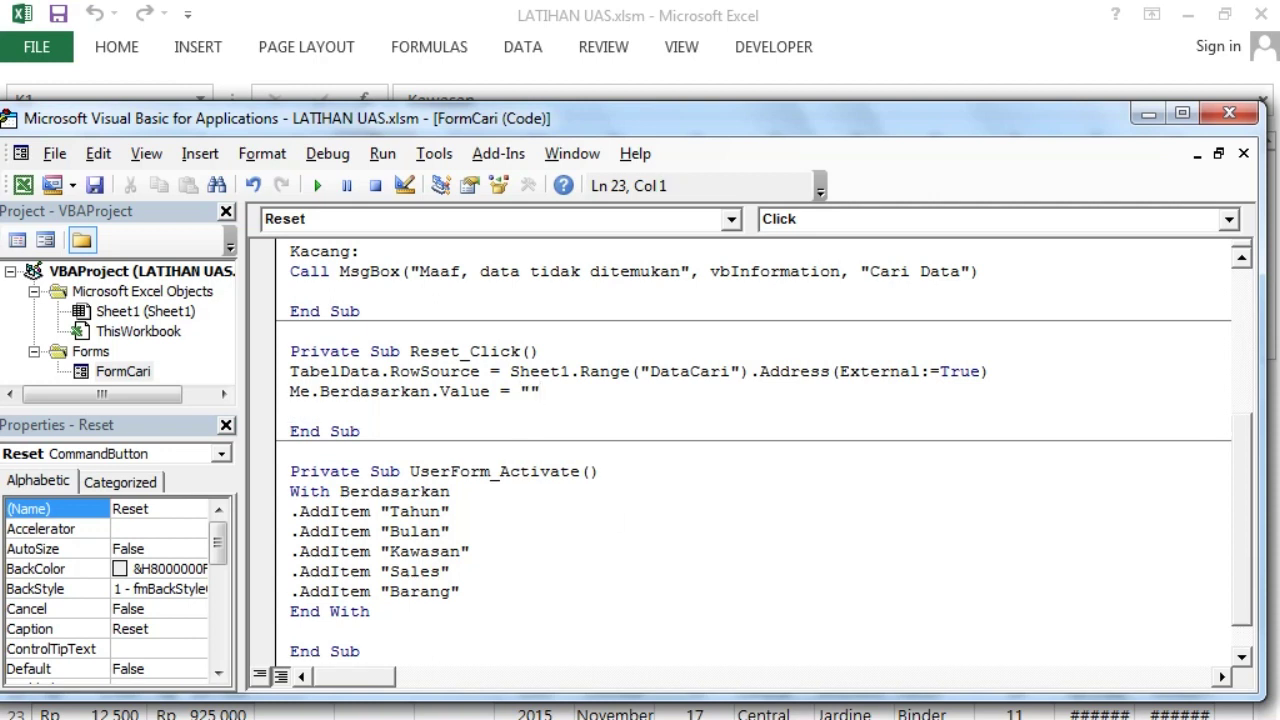
text(Me.ka)
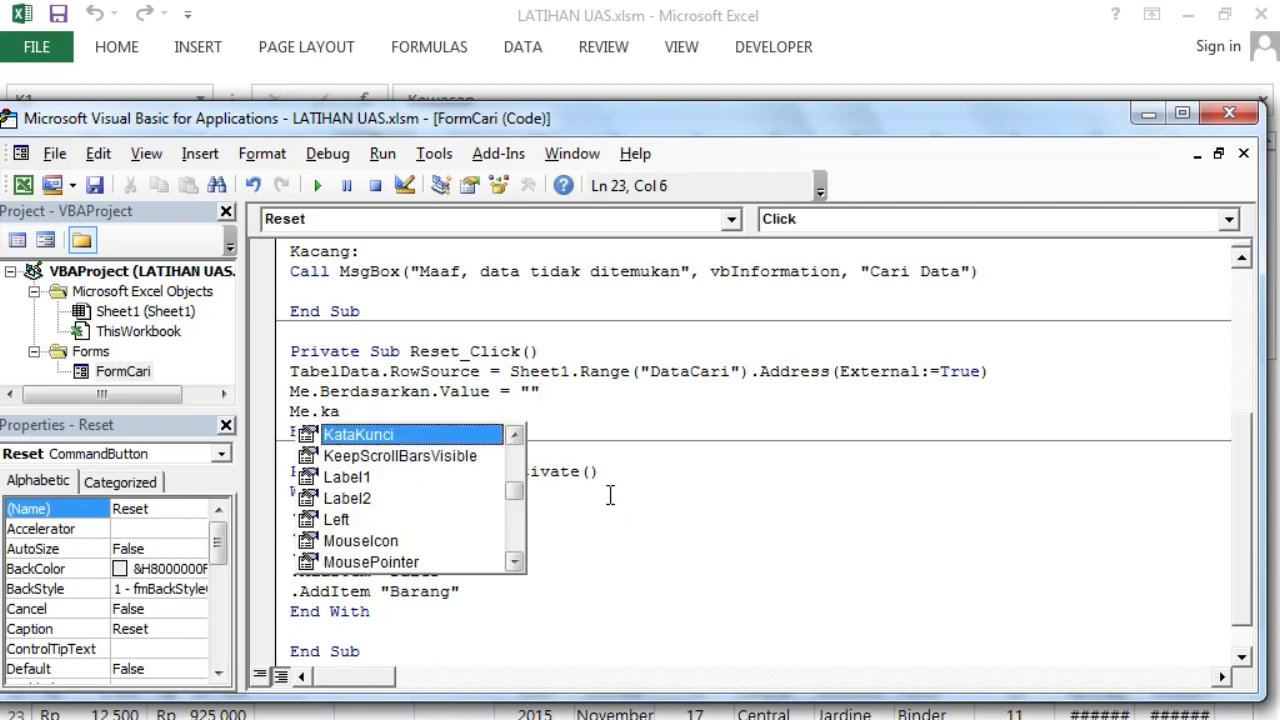
text(.vi)
key(BackSpace)
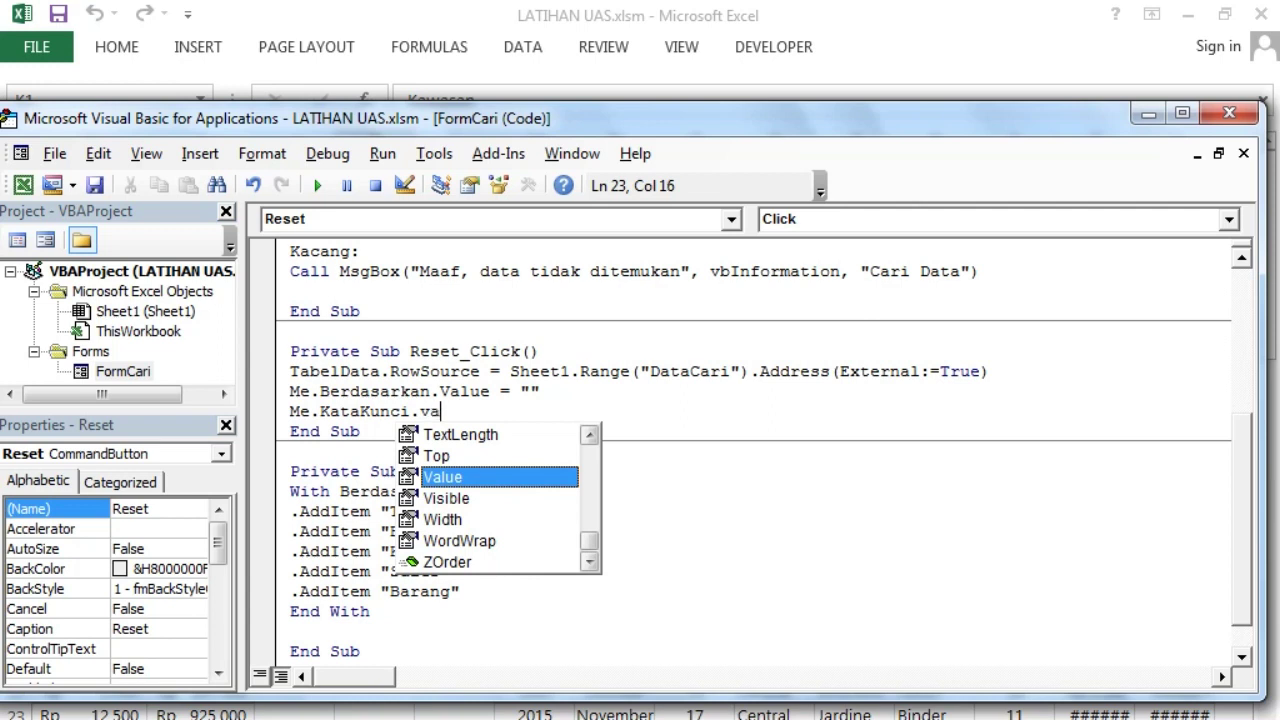
text(= ")
key(Return)
key(BackSpace)
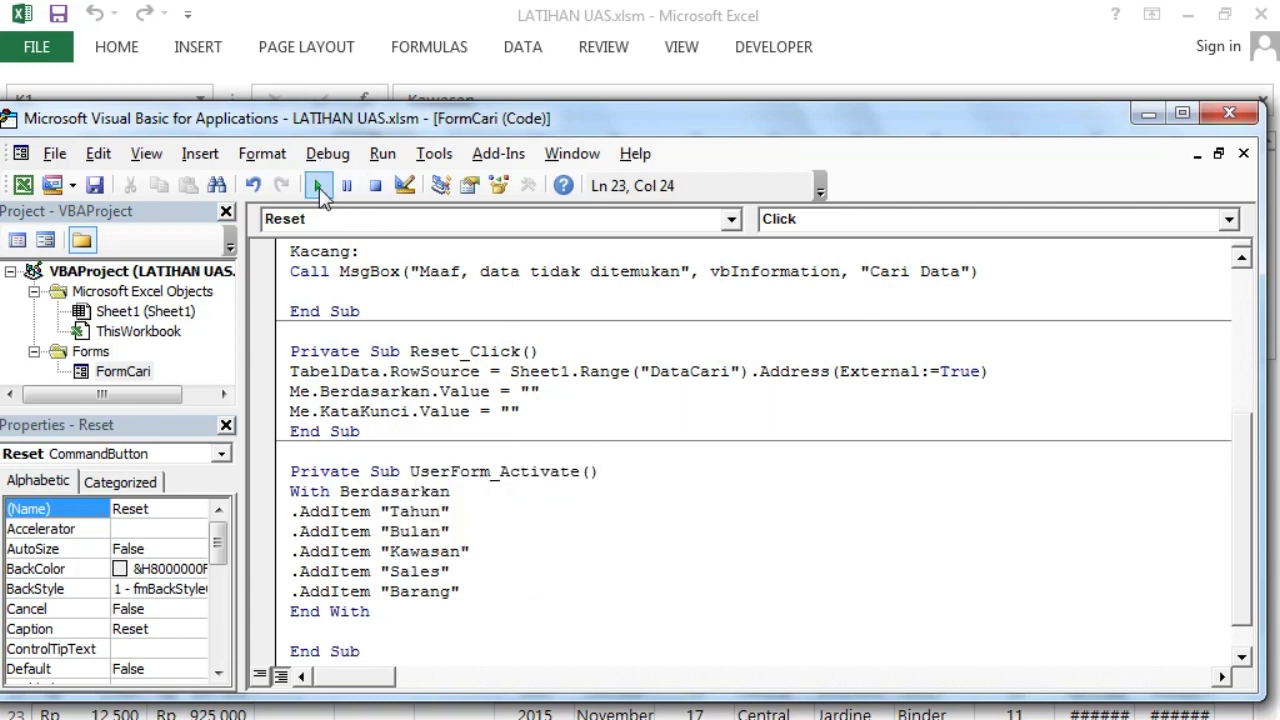
click(317, 185)
Step: Search by Bulan for 'F', then Reset to restore all rows and empty fields
click(378, 258)
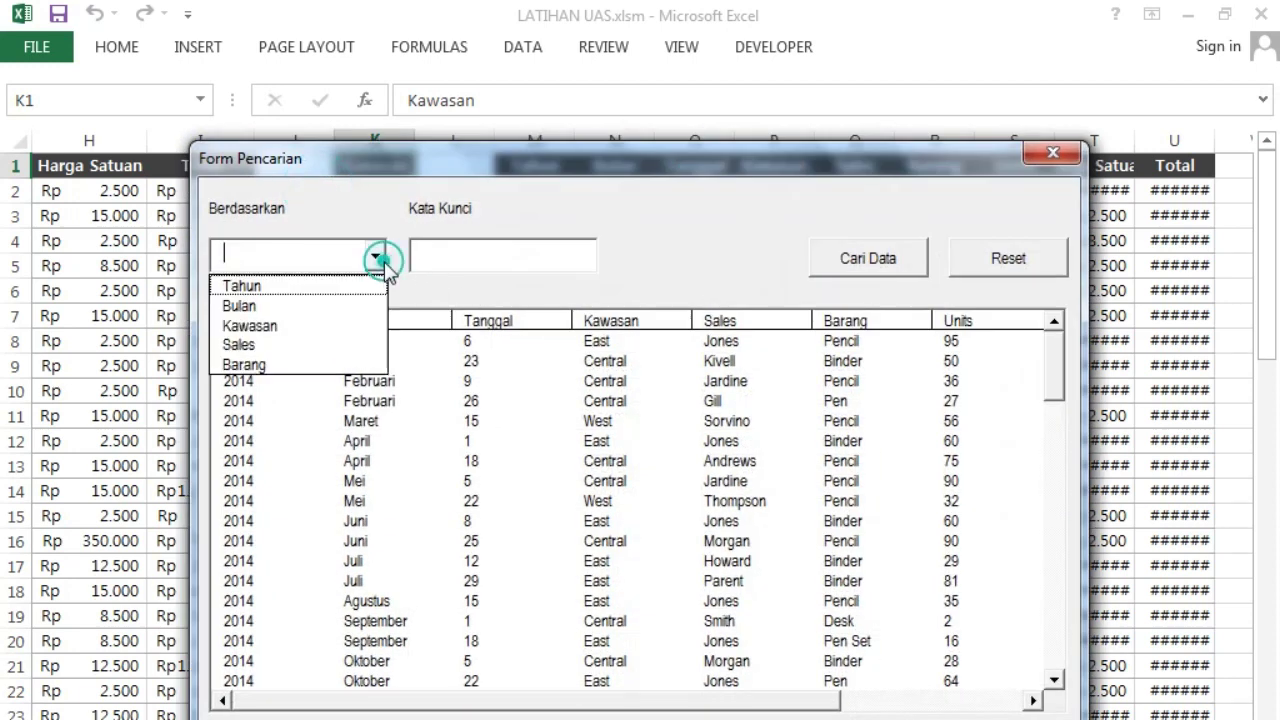
click(333, 316)
click(463, 254)
text(F)
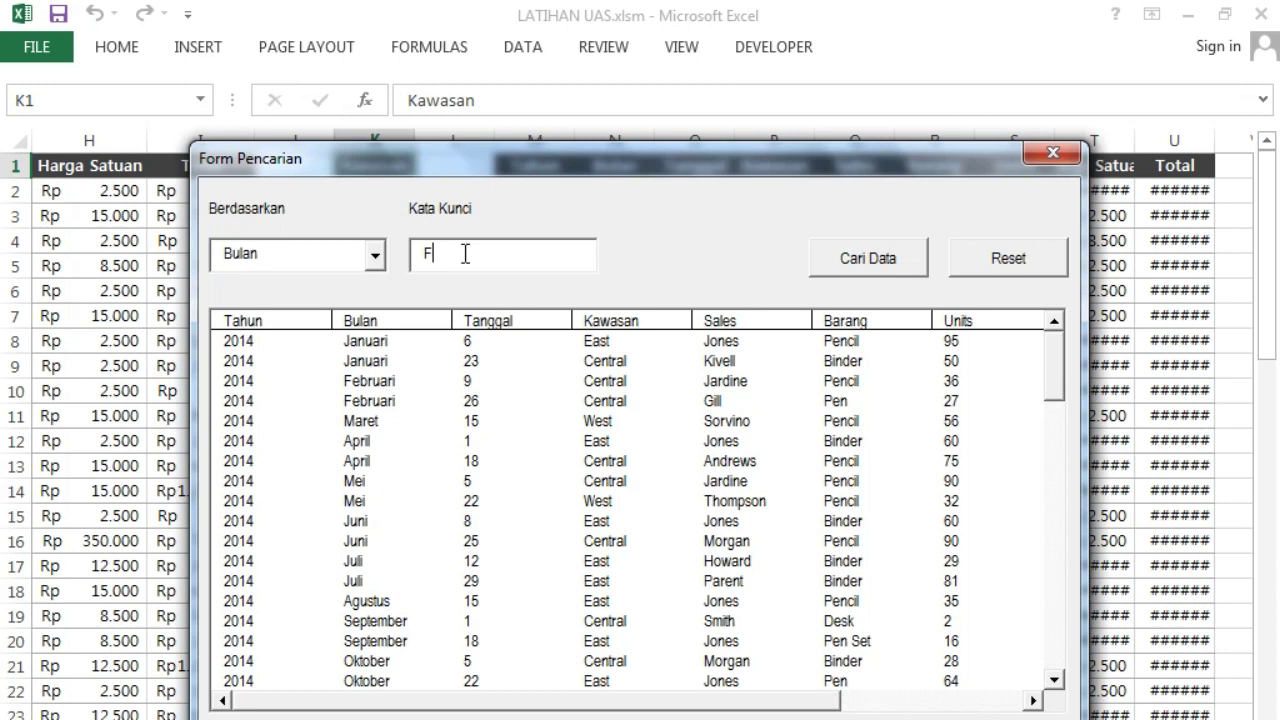
click(824, 252)
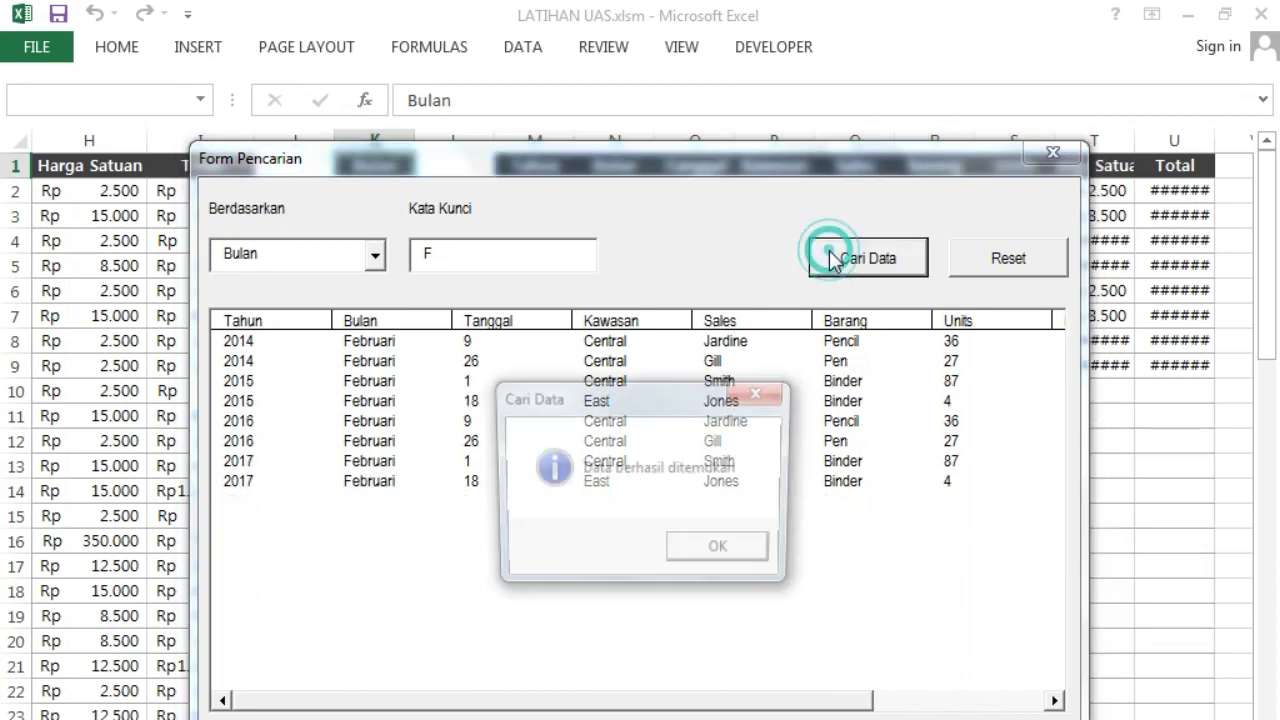
click(712, 556)
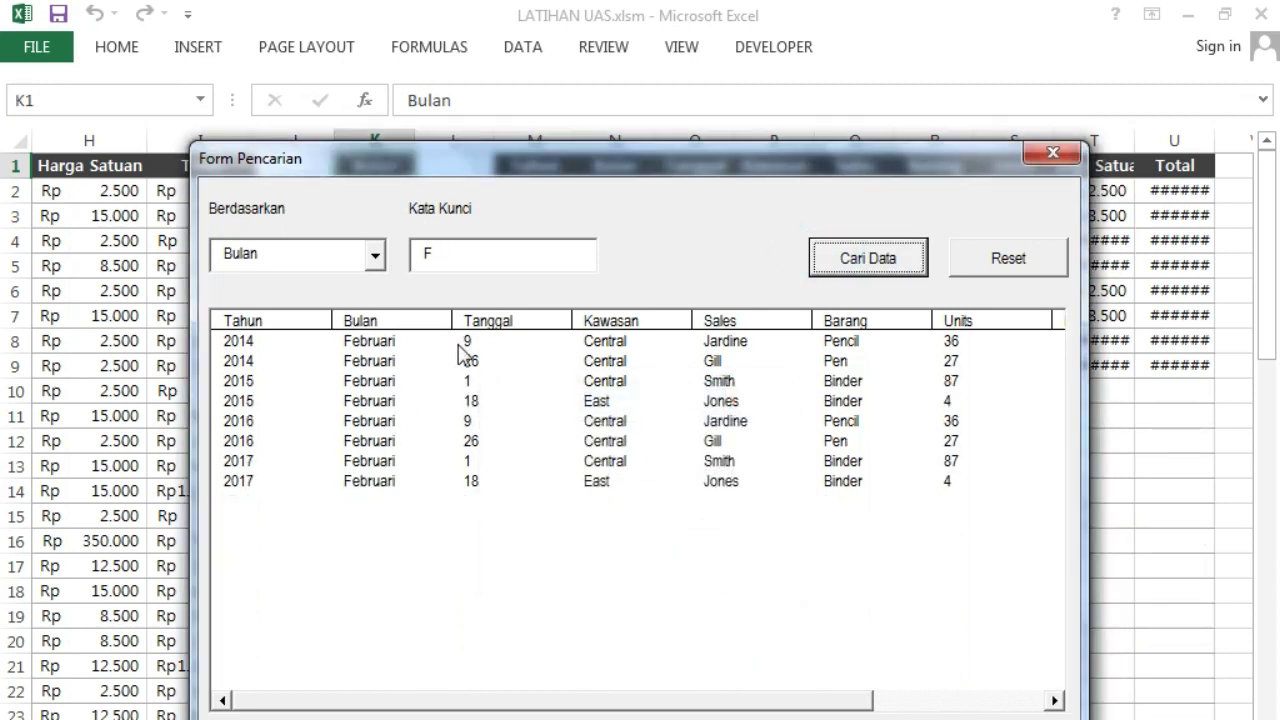
click(1020, 265)
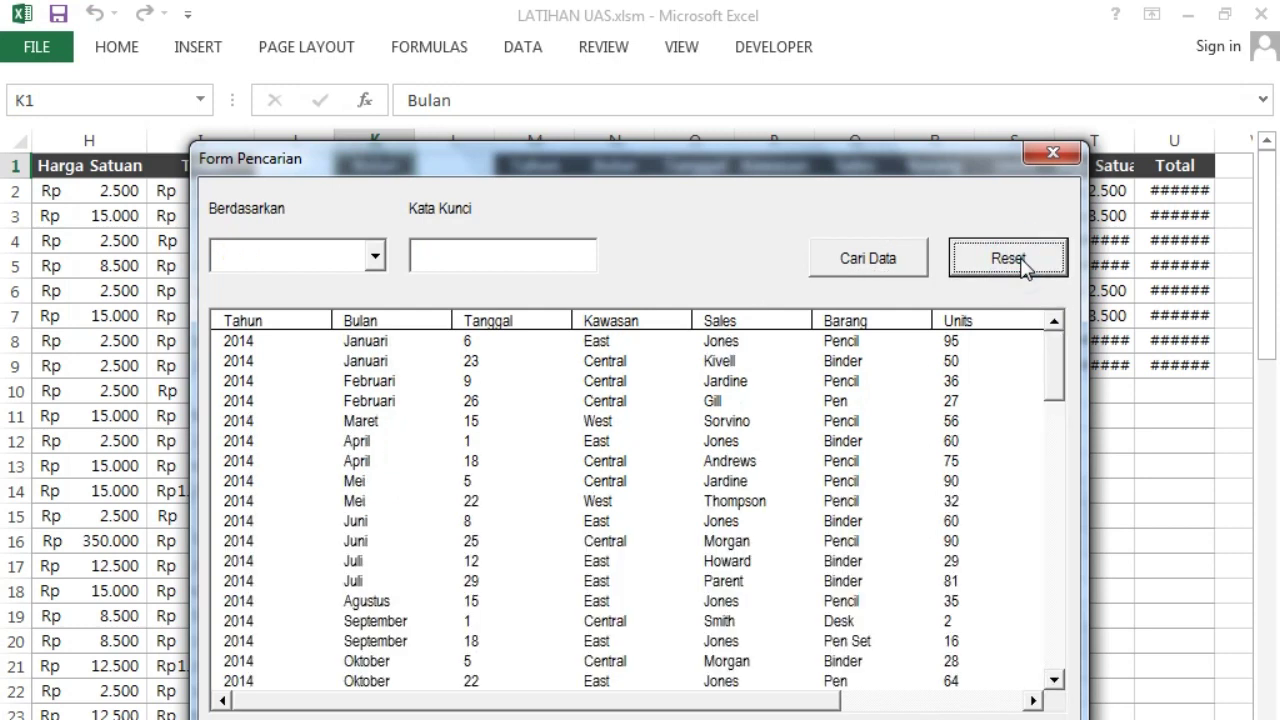
click(858, 272)
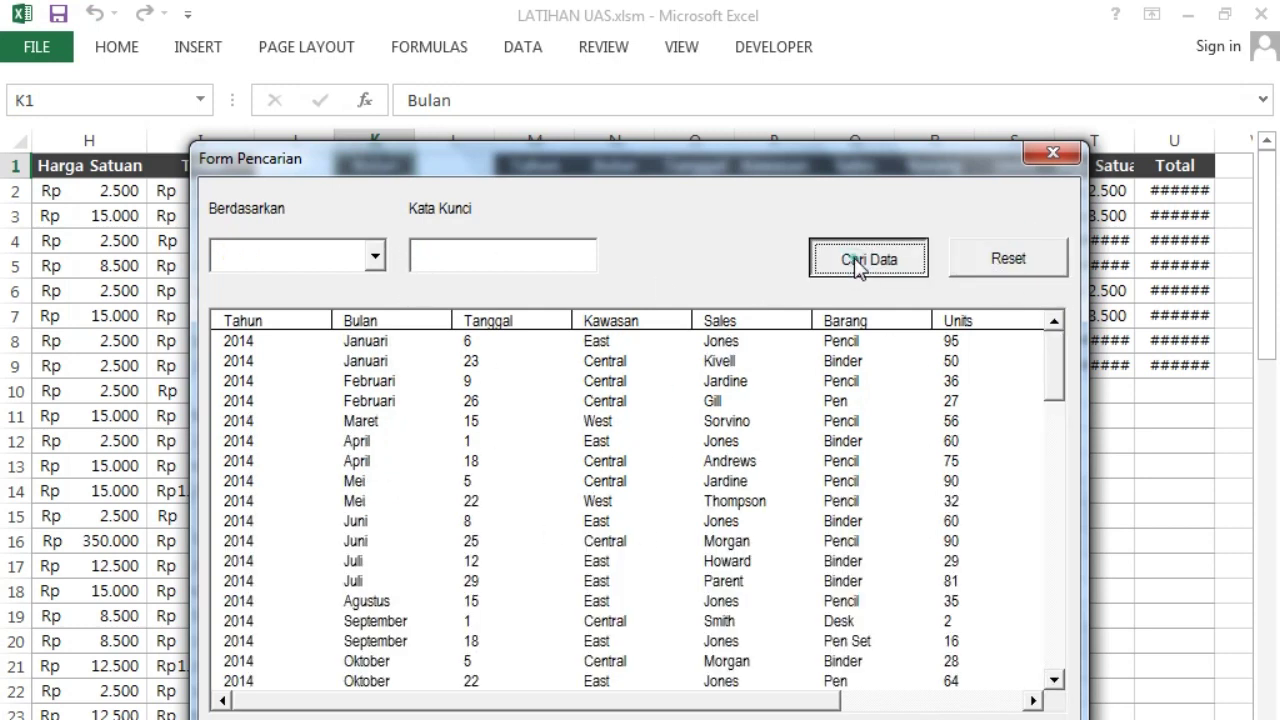
click(727, 550)
Step: Search by Sales for 'J', Reset the results, and close the form
click(375, 255)
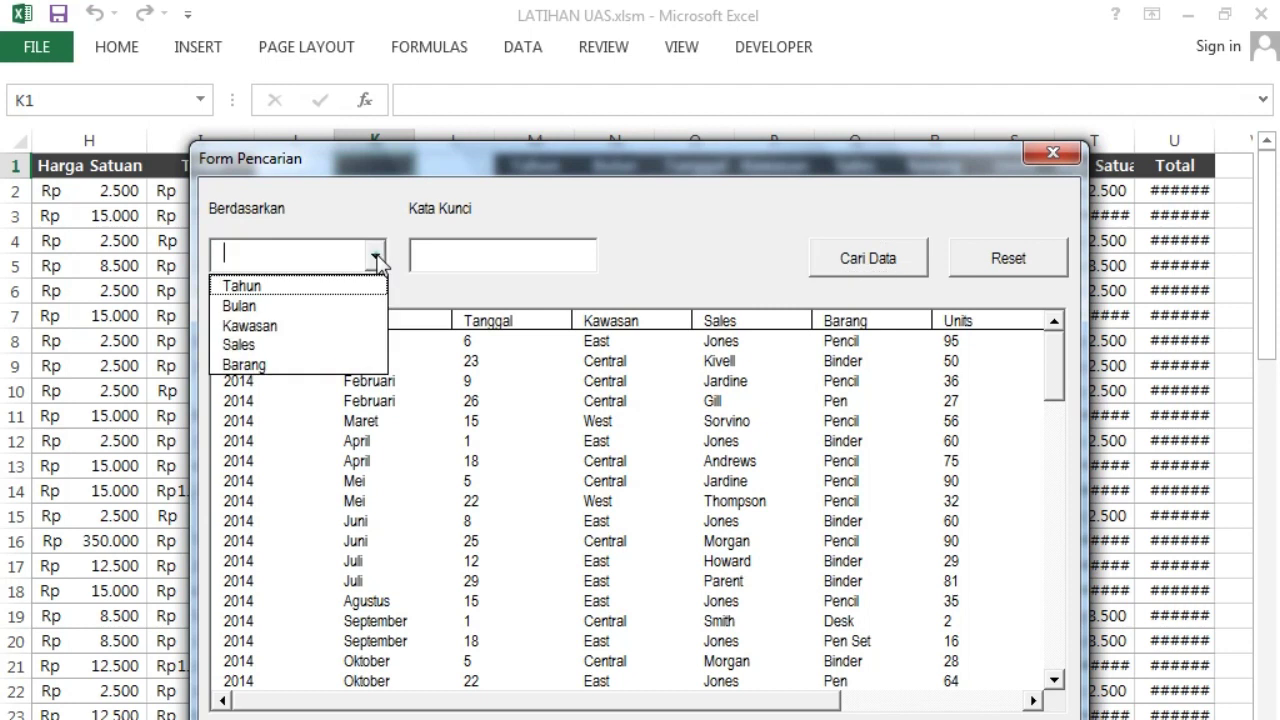
click(240, 346)
click(486, 260)
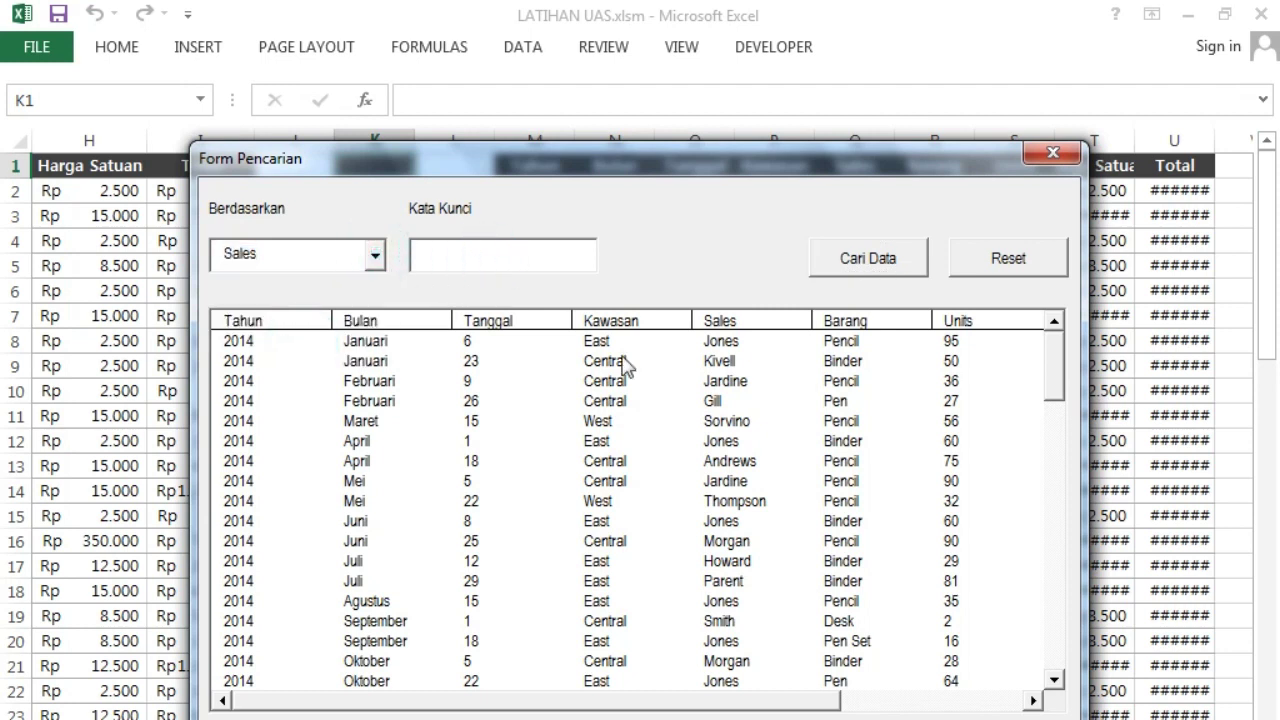
click(868, 256)
click(718, 549)
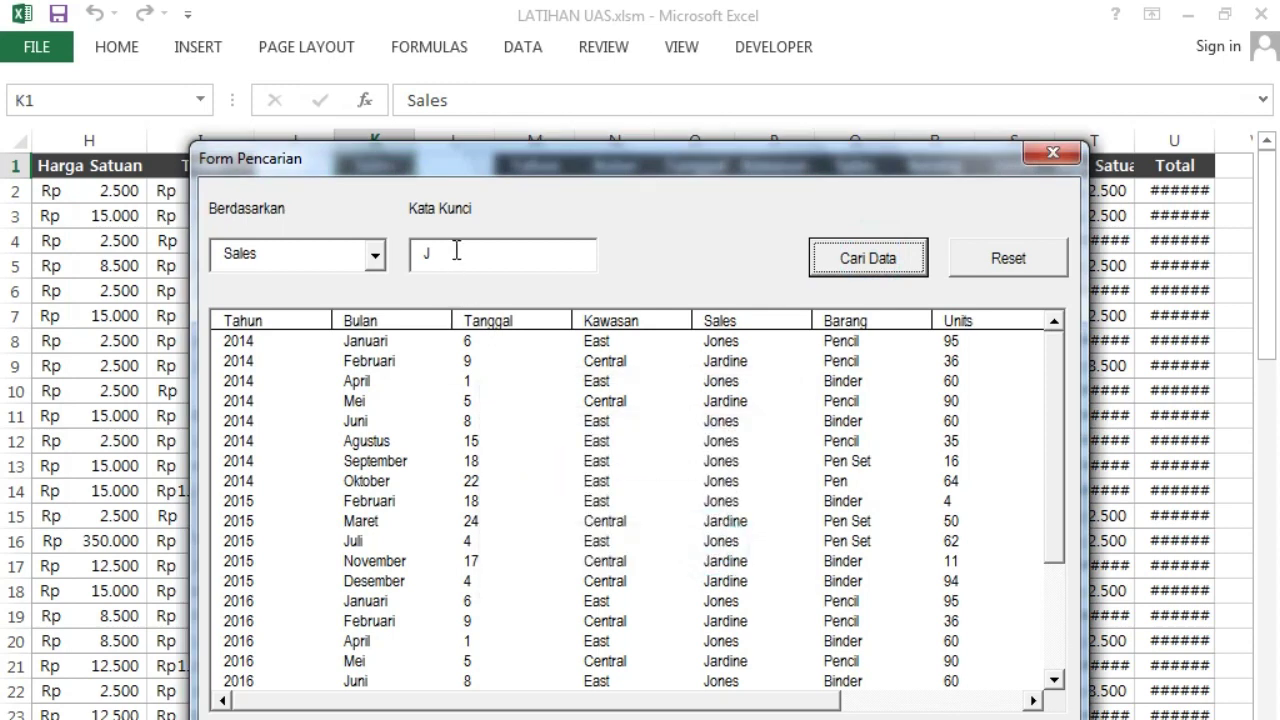
click(1007, 260)
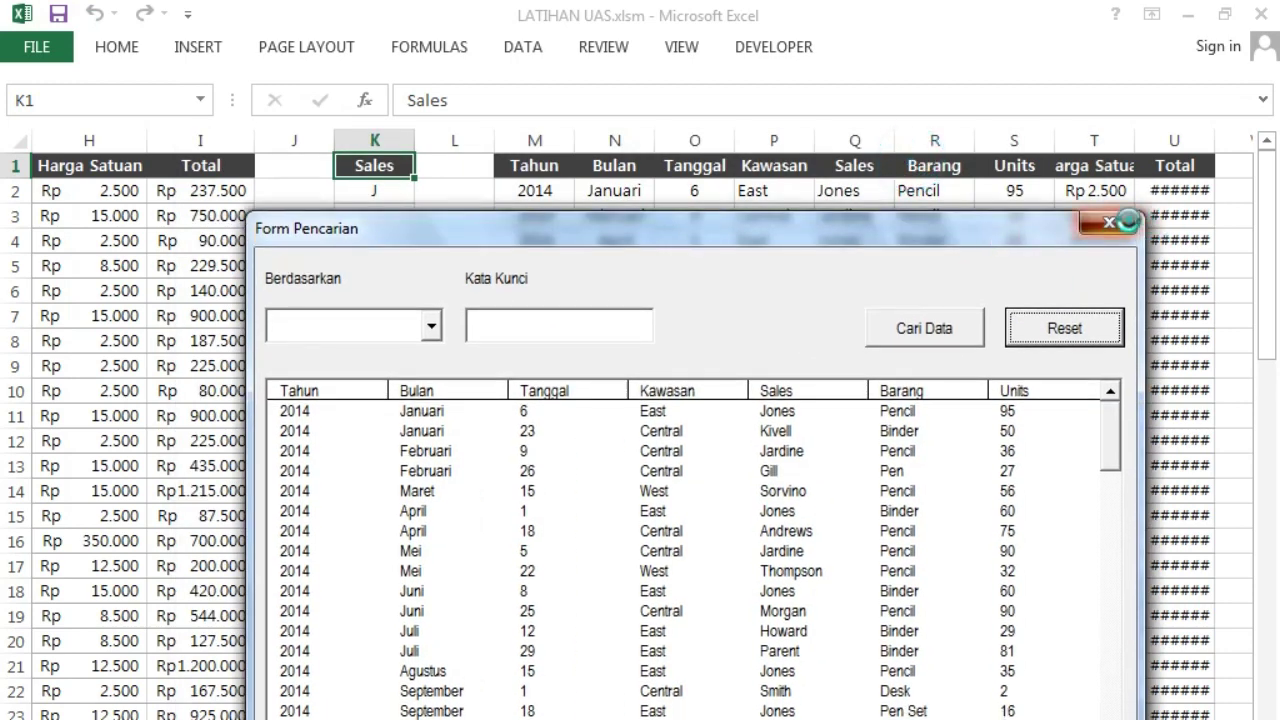
click(1128, 220)
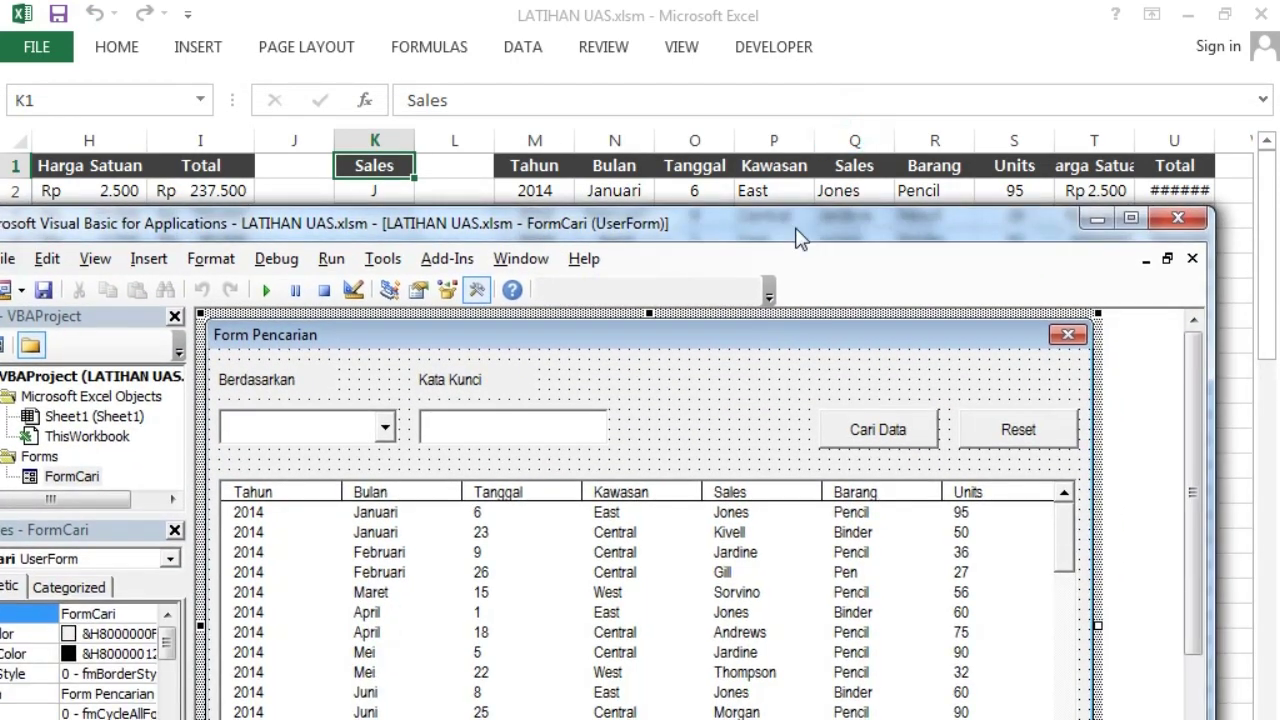
Step: Back on the worksheet, make the header row 1 taller
drag(845, 135, 872, 274)
click(695, 195)
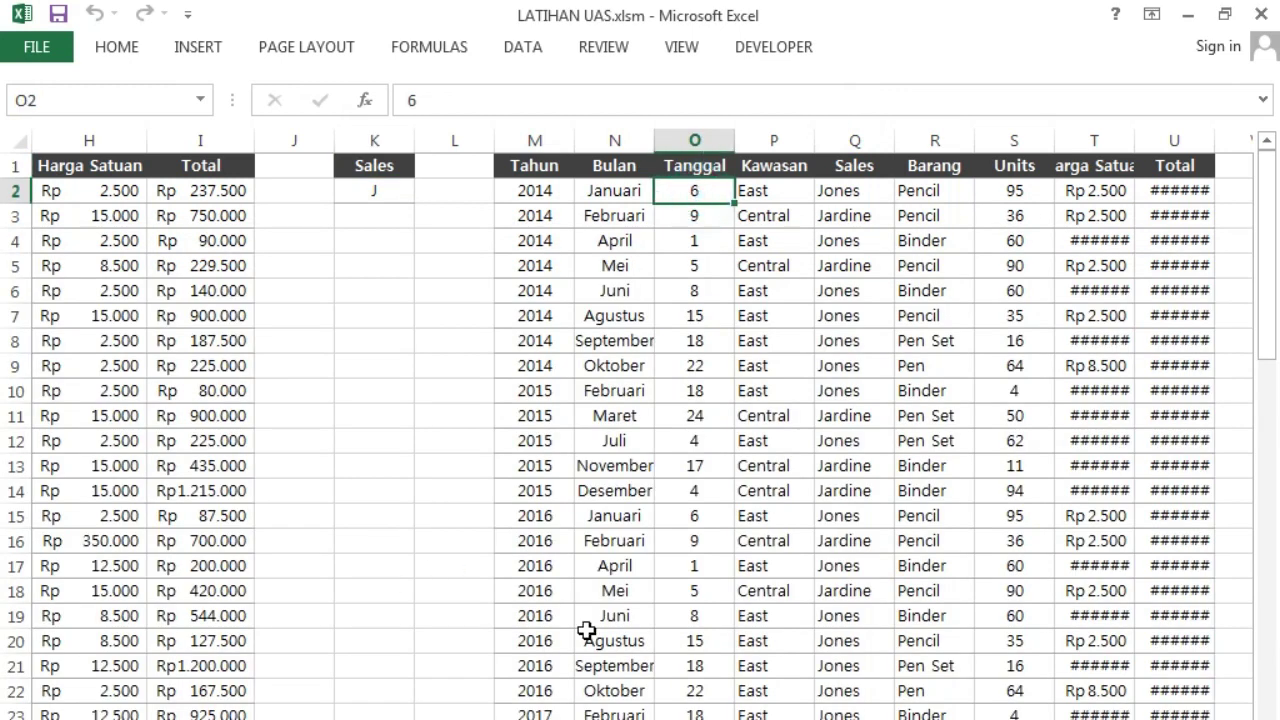
scroll(643, 424, left, 5)
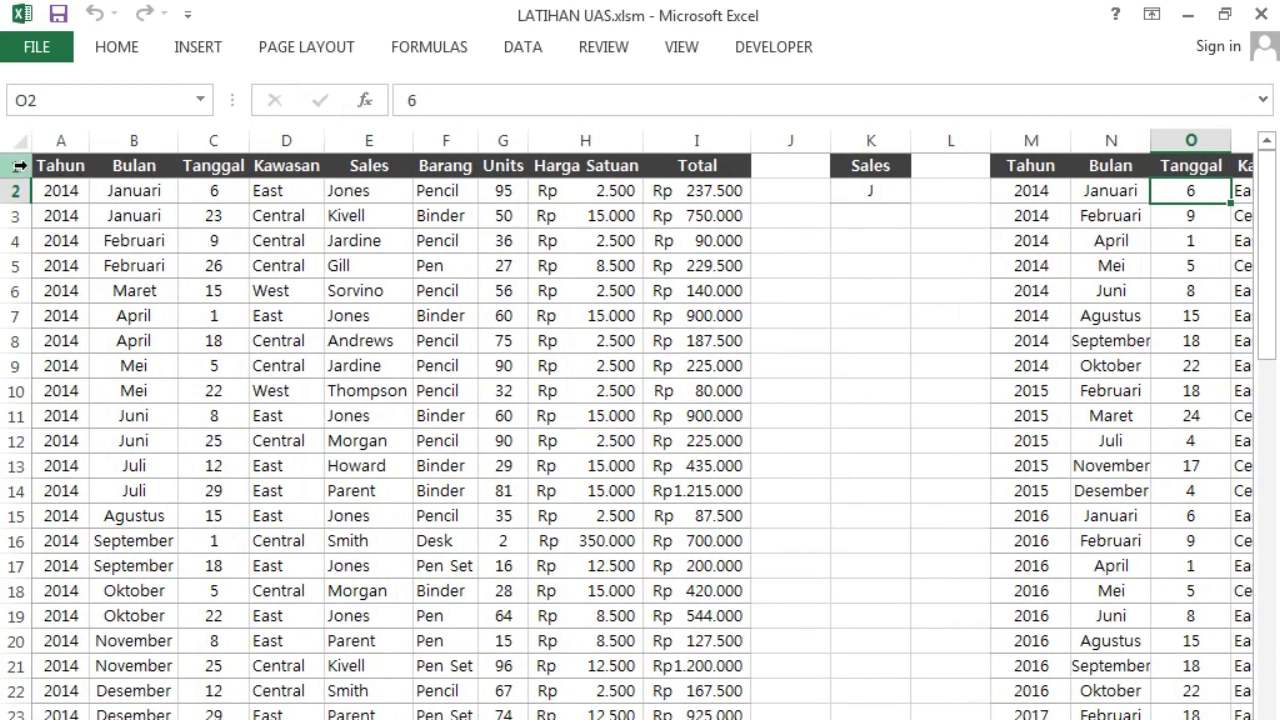
mouse_move(20, 178)
mouse_down()
mouse_move(25, 212)
mouse_move(24, 185)
mouse_up()
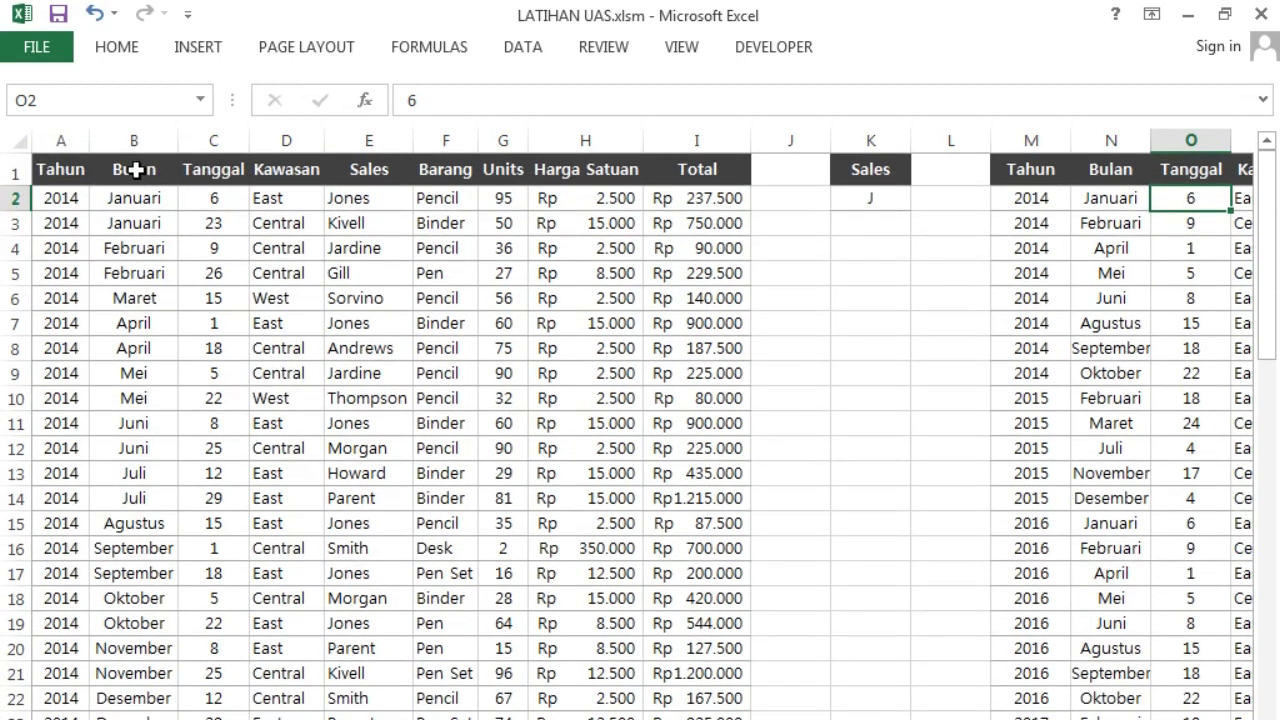
Step: Hide helper columns K through U
drag(874, 140, 1168, 147)
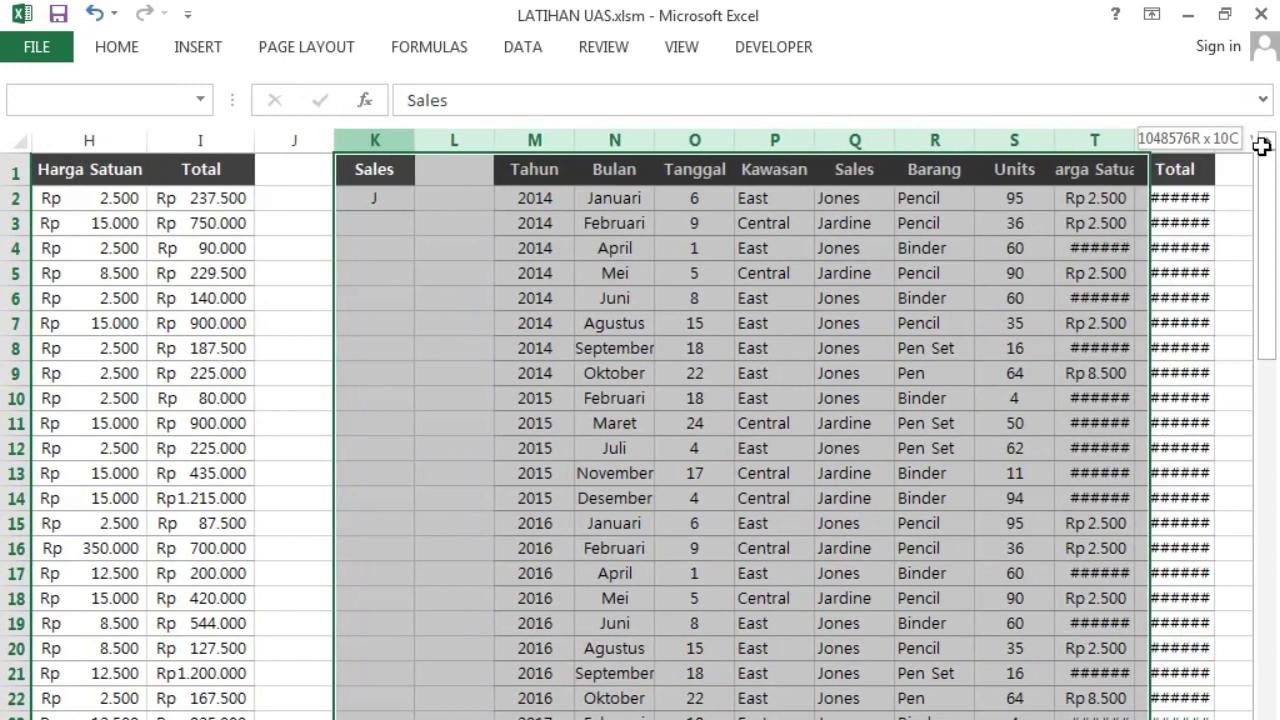
right_click(1168, 147)
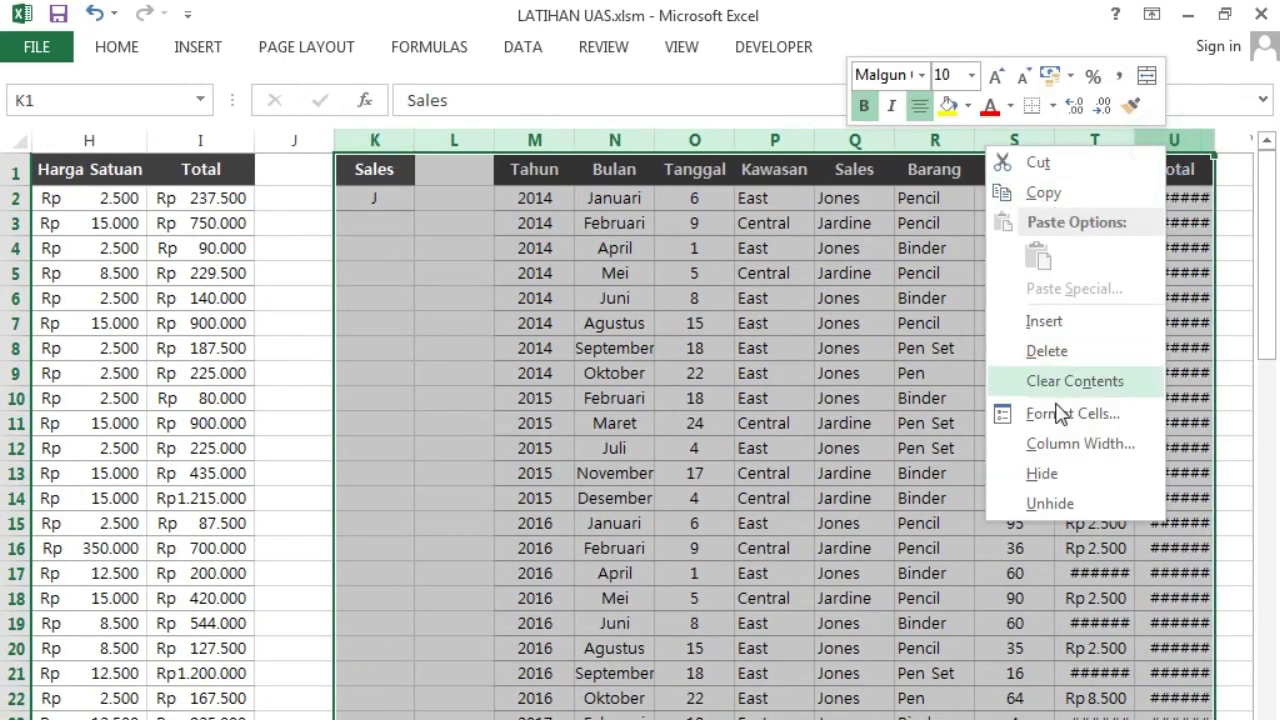
click(1040, 474)
click(296, 276)
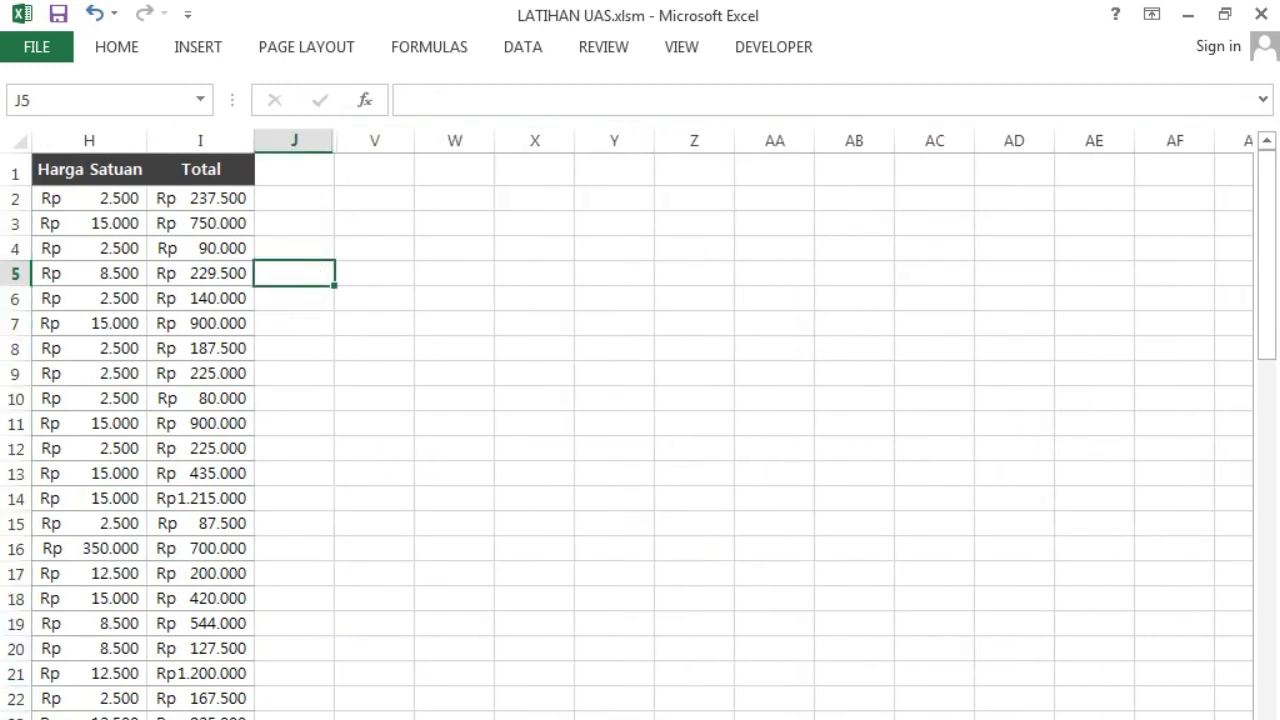
scroll(758, 578, left, 3)
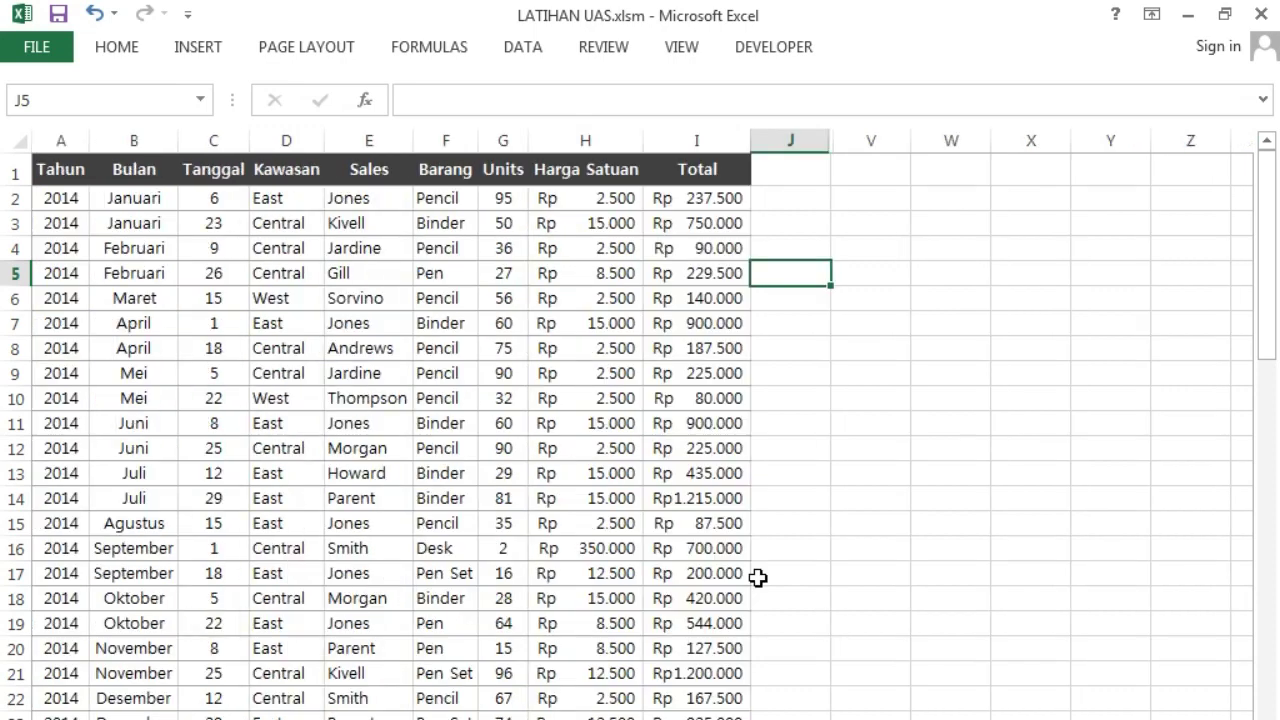
click(774, 226)
Step: Draw a rectangle shape near J6, widen column J and narrow the rectangle
click(198, 47)
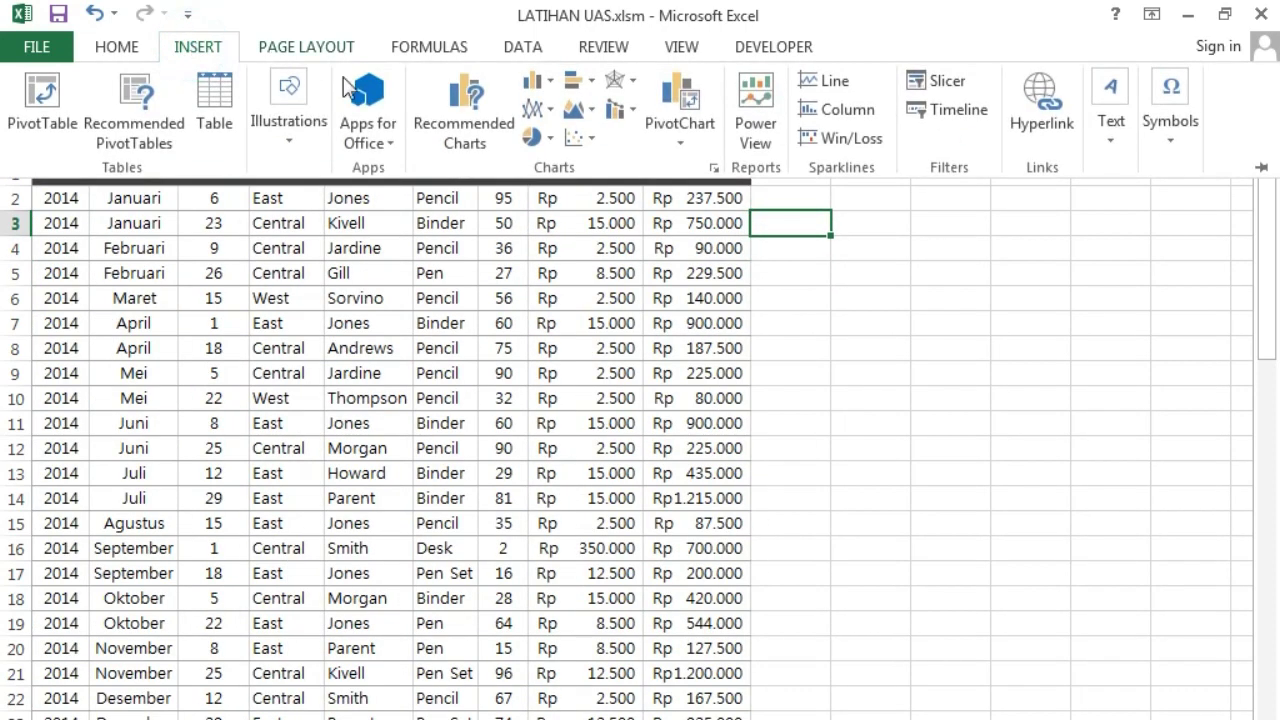
click(288, 120)
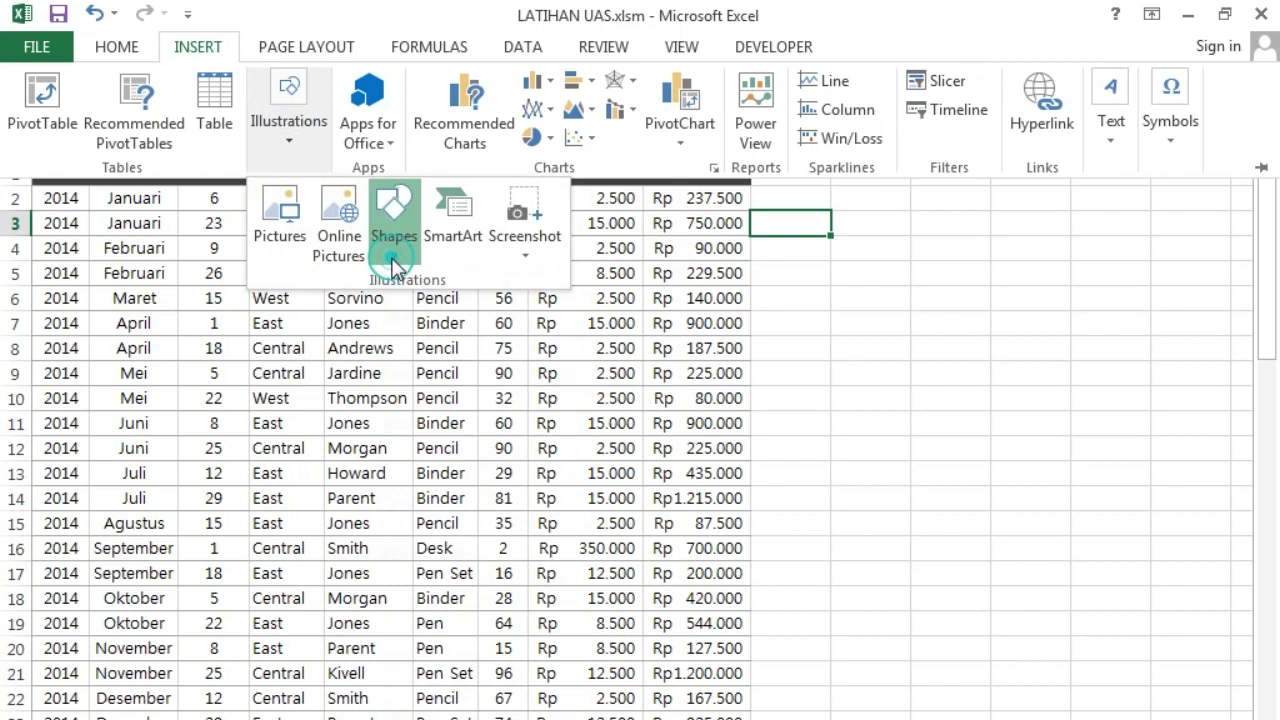
click(393, 235)
click(457, 310)
drag(769, 283, 876, 340)
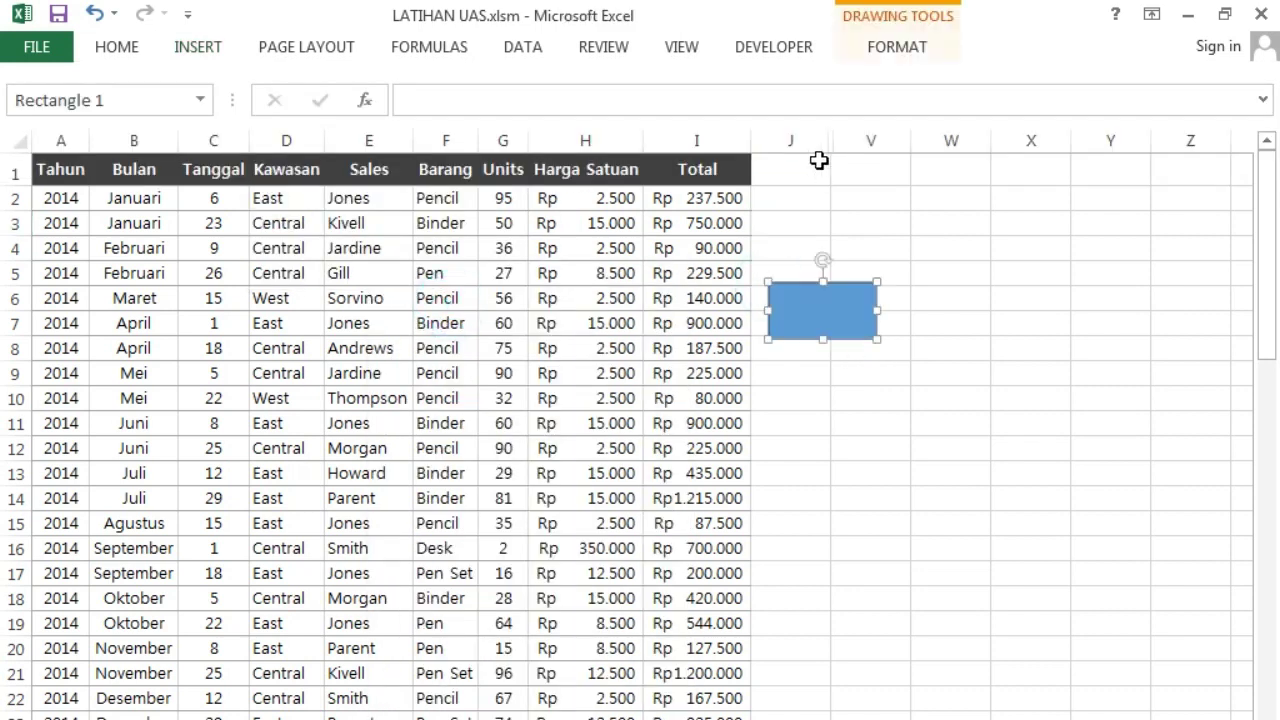
drag(828, 140, 893, 140)
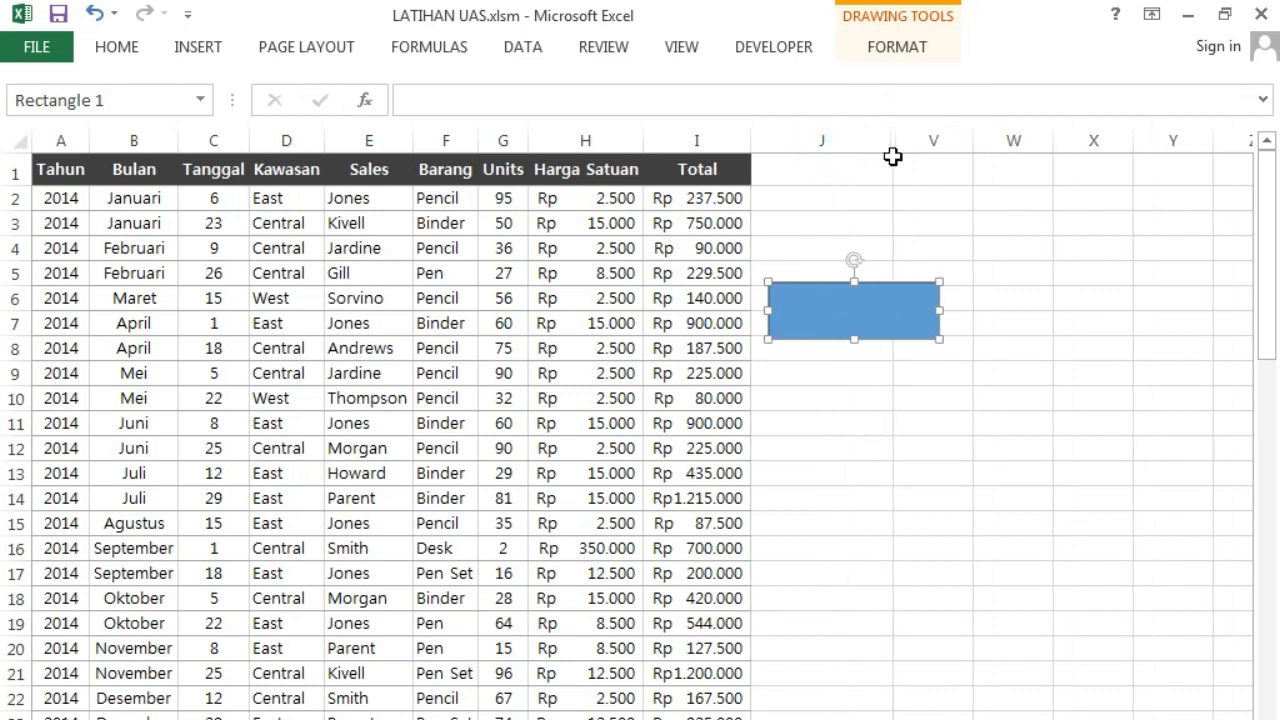
drag(940, 310, 899, 310)
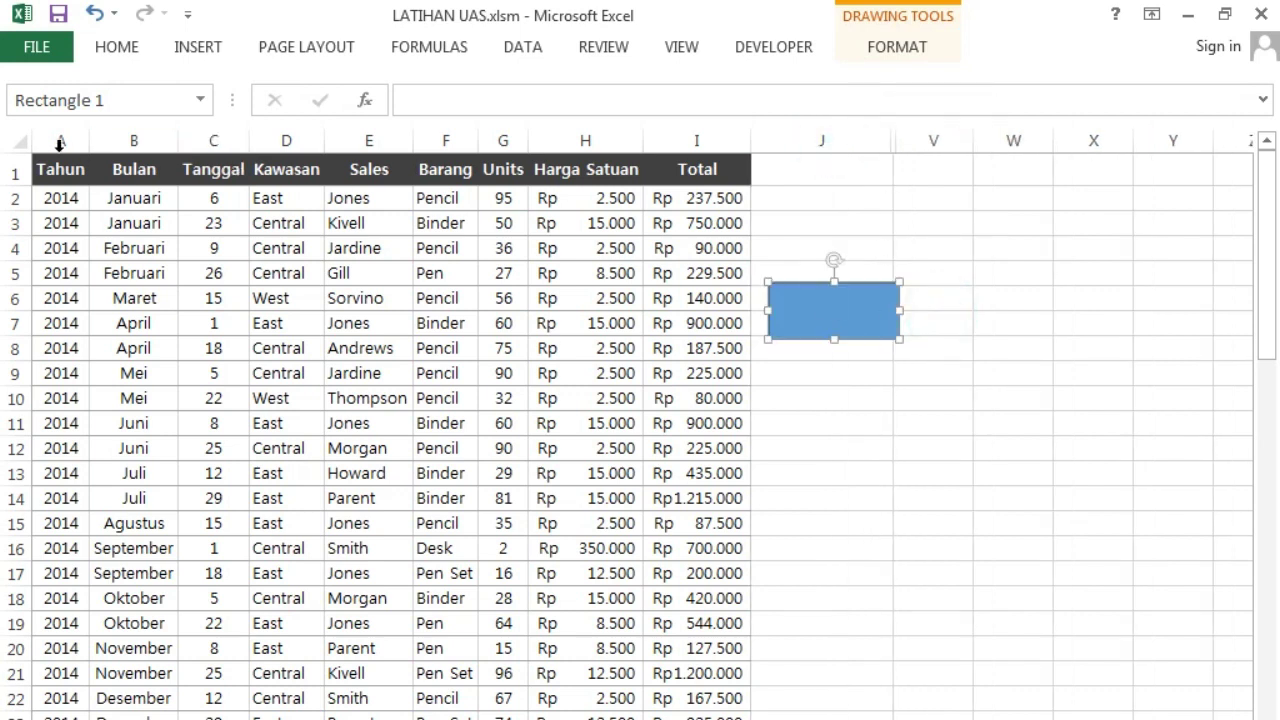
Step: Make row 1 taller and bottom-align the header titles
mouse_move(22, 180)
mouse_down()
mouse_move(22, 216)
mouse_move(685, 188)
mouse_up()
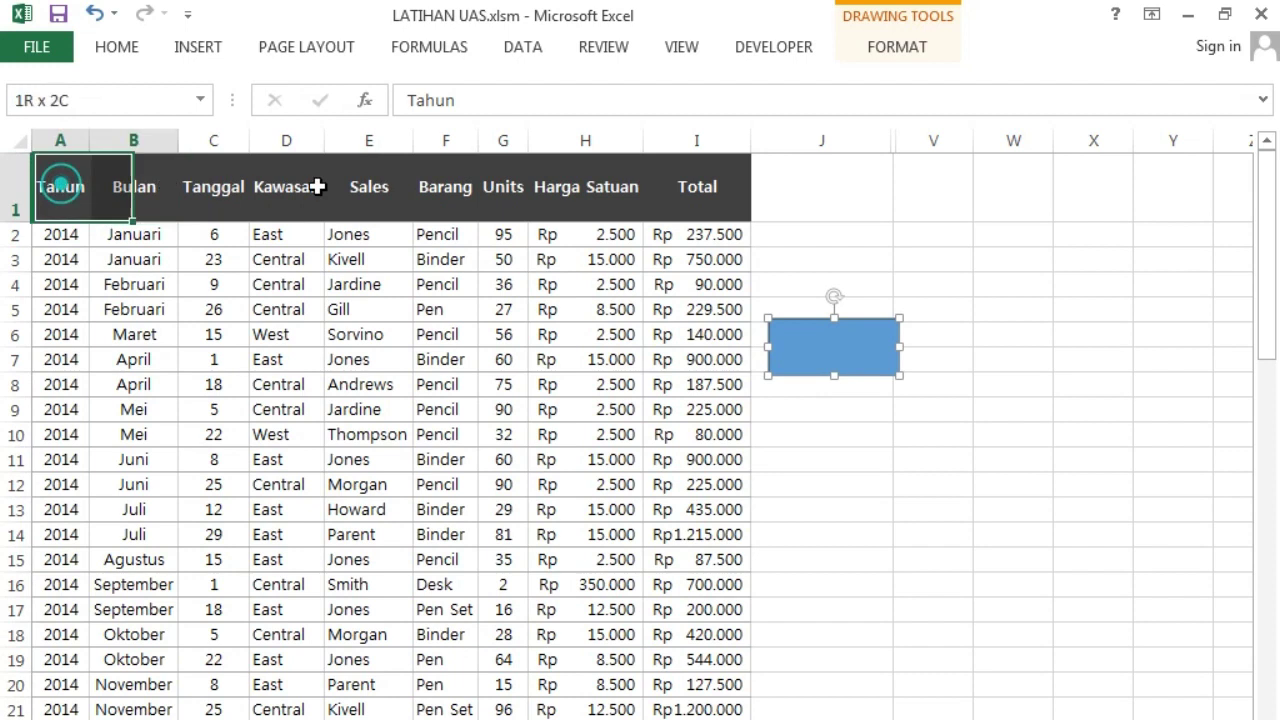
click(100, 48)
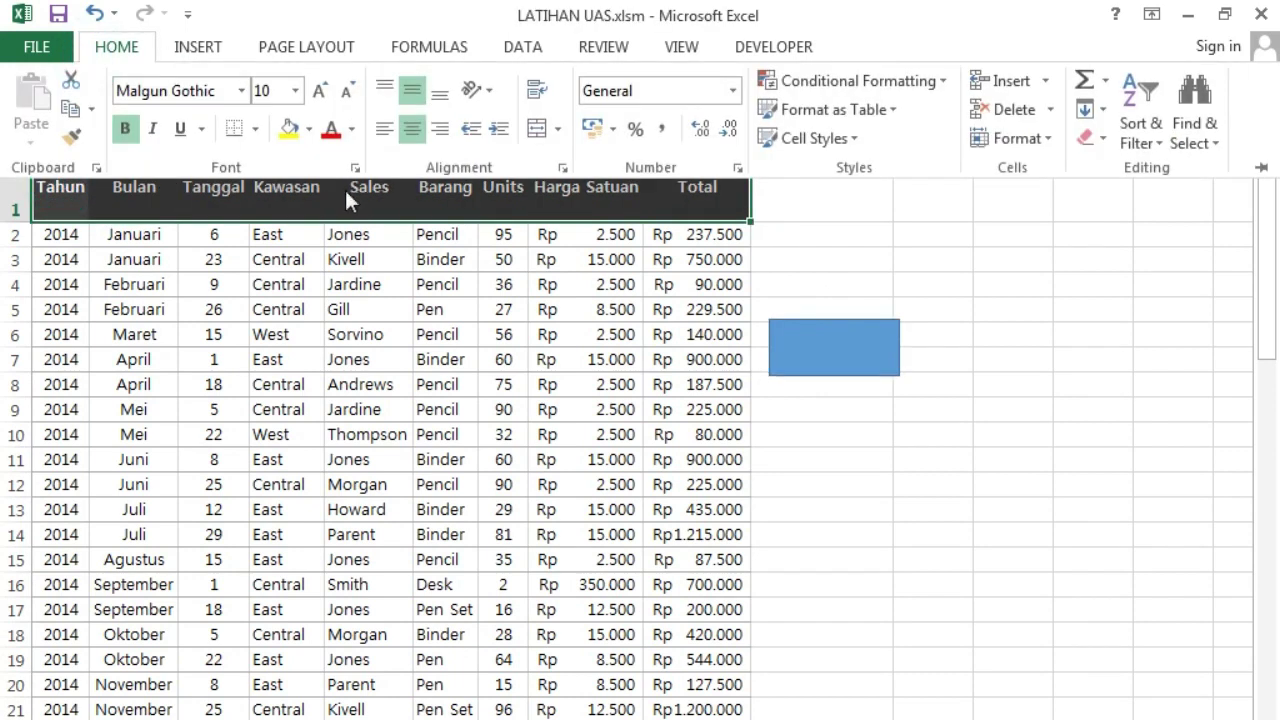
click(440, 91)
click(430, 205)
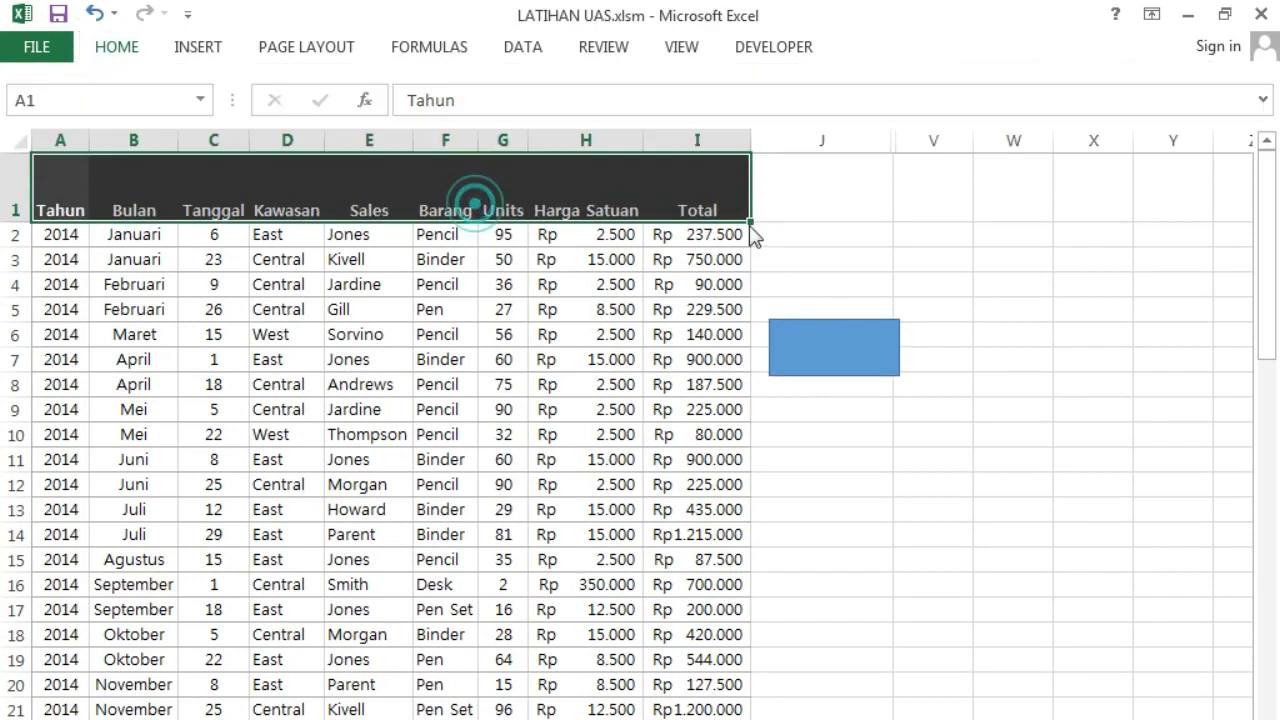
Step: Move the rectangle into the header above Tahun and Bulan, shrink it, and heighten row 1
click(812, 231)
drag(832, 345, 634, 183)
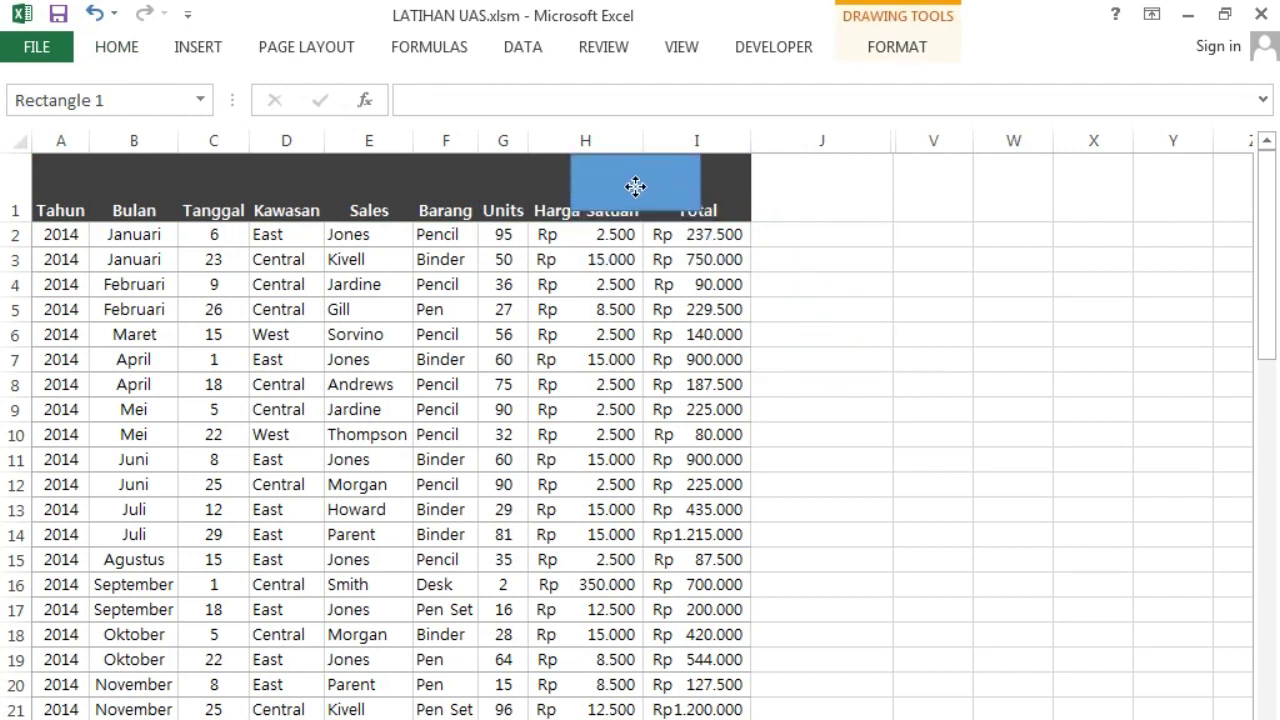
mouse_move(700, 210)
mouse_down()
mouse_move(669, 194)
mouse_move(694, 172)
mouse_move(88, 177)
mouse_up()
drag(15, 222, 17, 237)
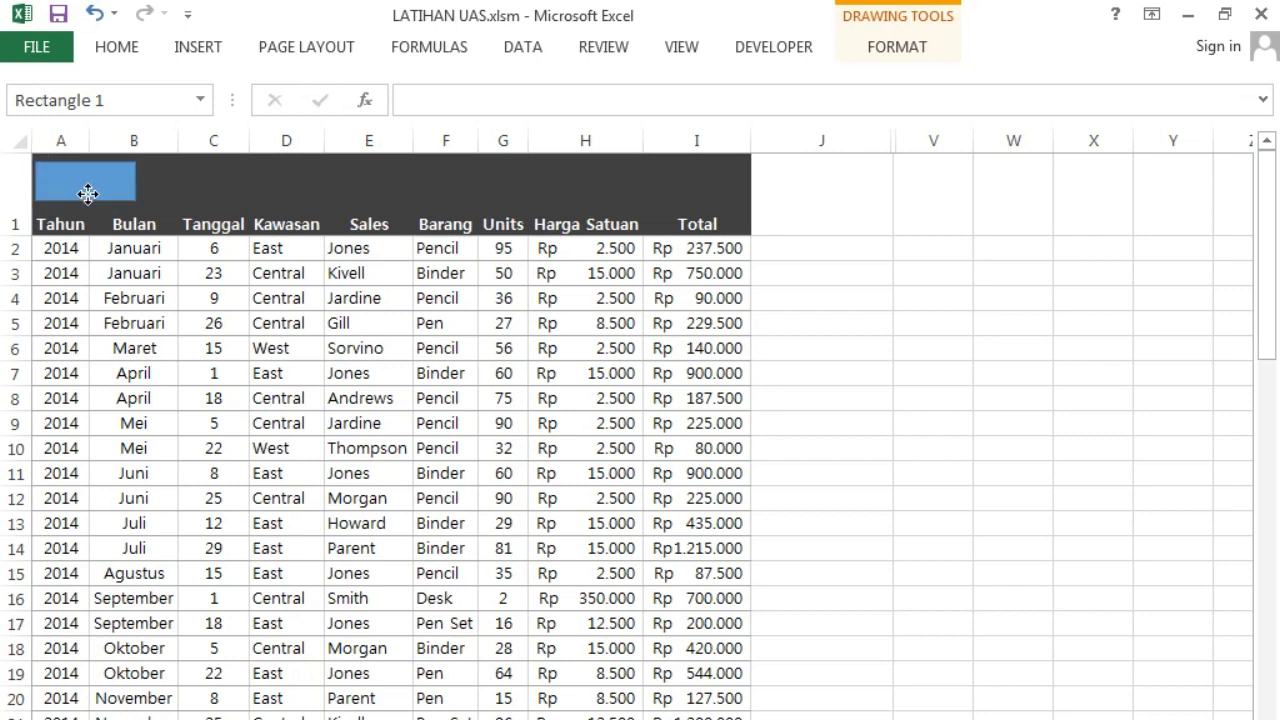
Step: Put the label 'Cari Data' inside the rectangle
click(213, 227)
click(107, 194)
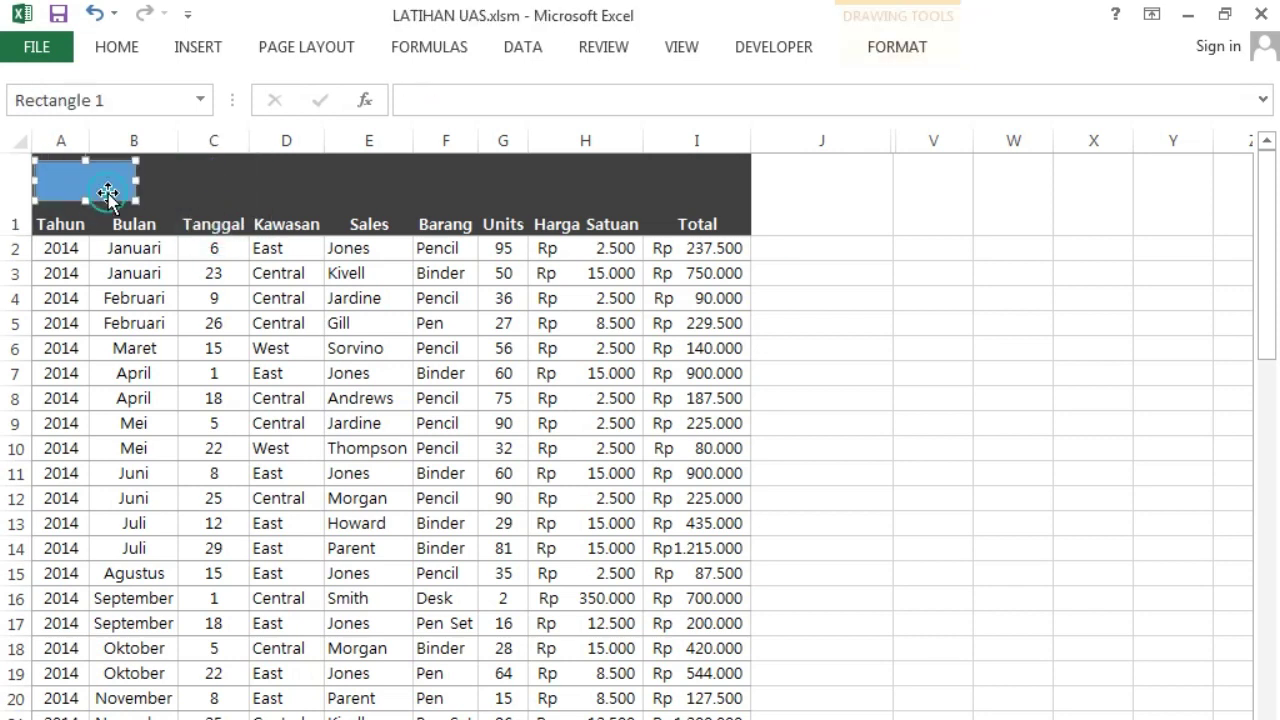
right_click(107, 194)
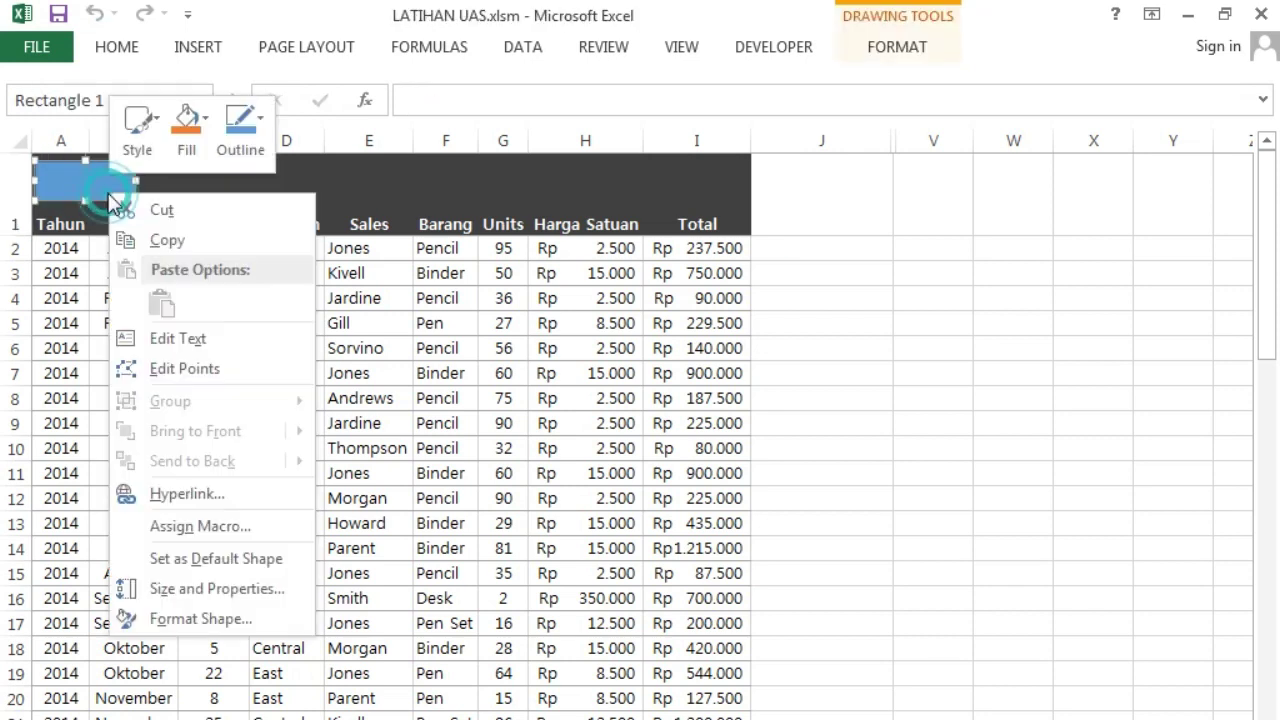
click(180, 339)
text(Cari Data)
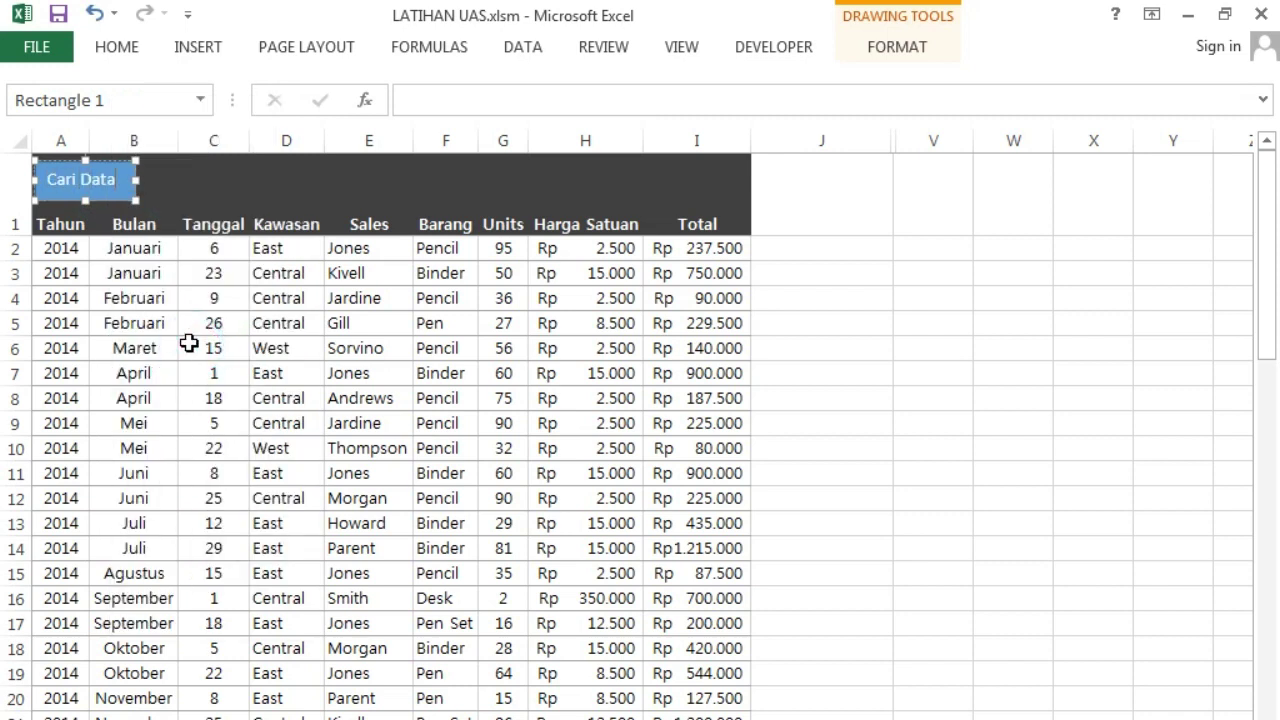
click(184, 343)
click(119, 178)
Step: Assign the shape a new CariData macro containing FormCari.Show, then close the editor
right_click(120, 180)
click(212, 511)
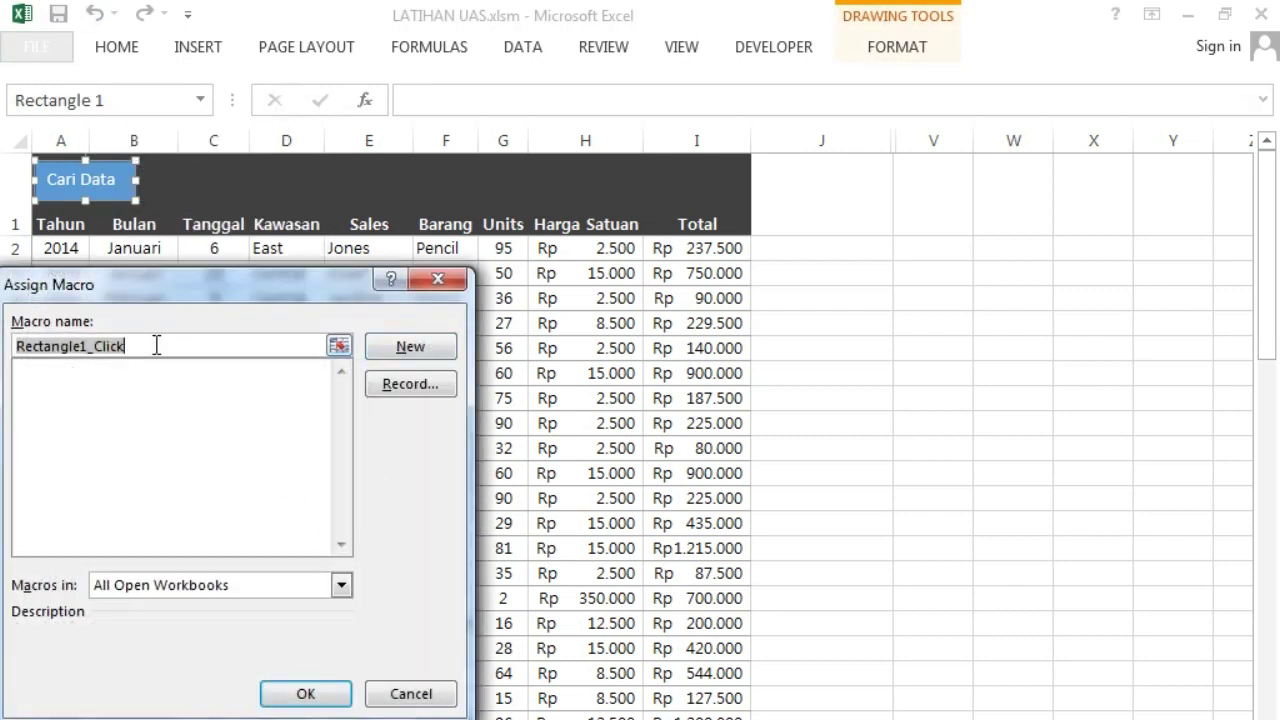
text(CariData)
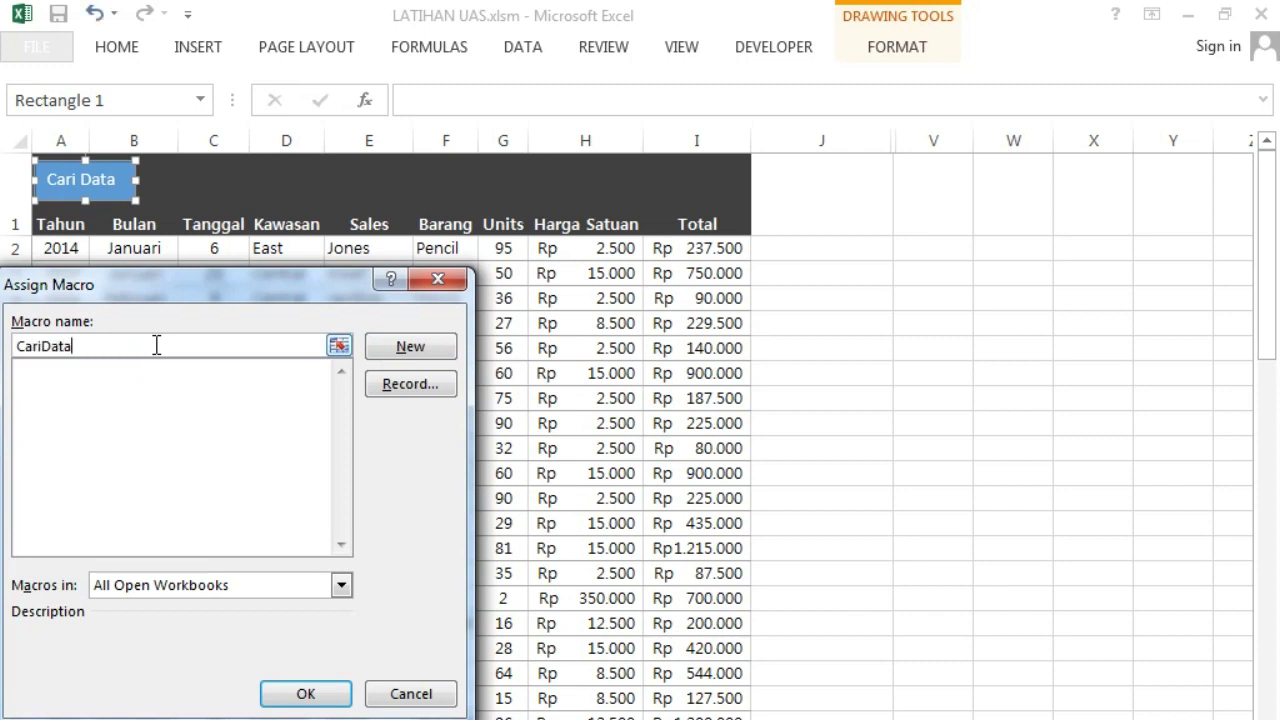
click(408, 346)
text(FormCari)
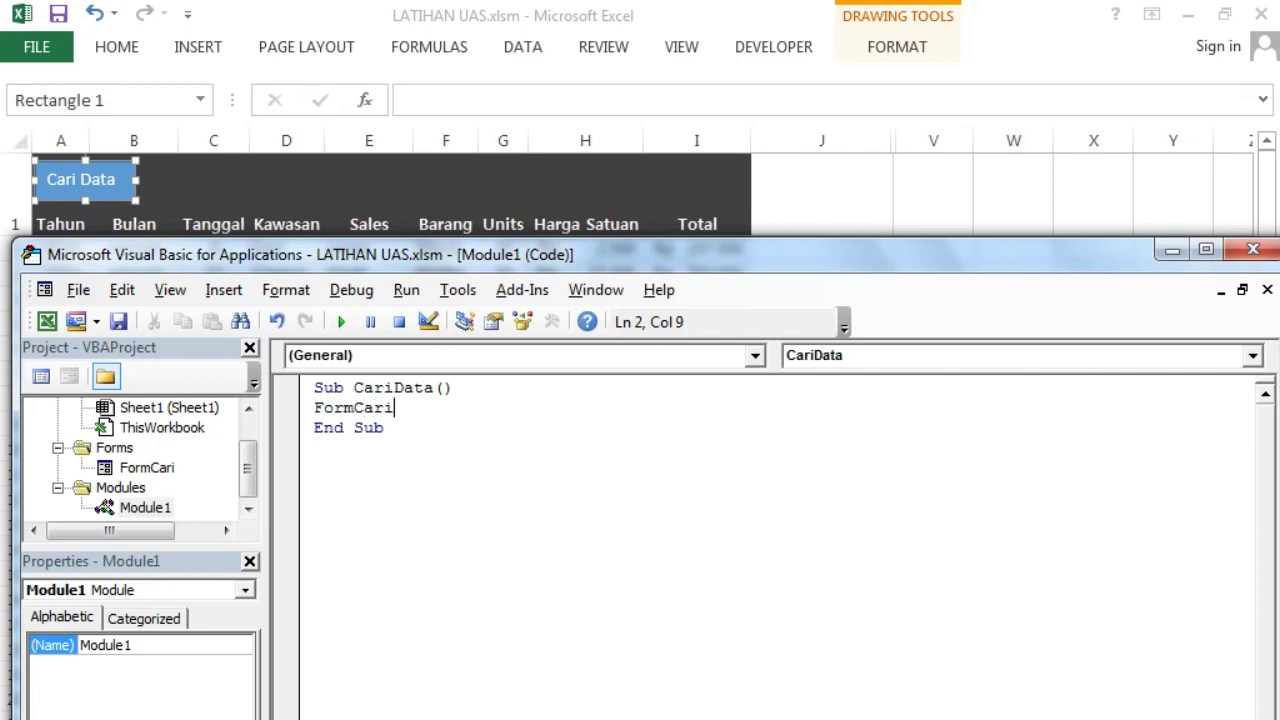
text(.Show)
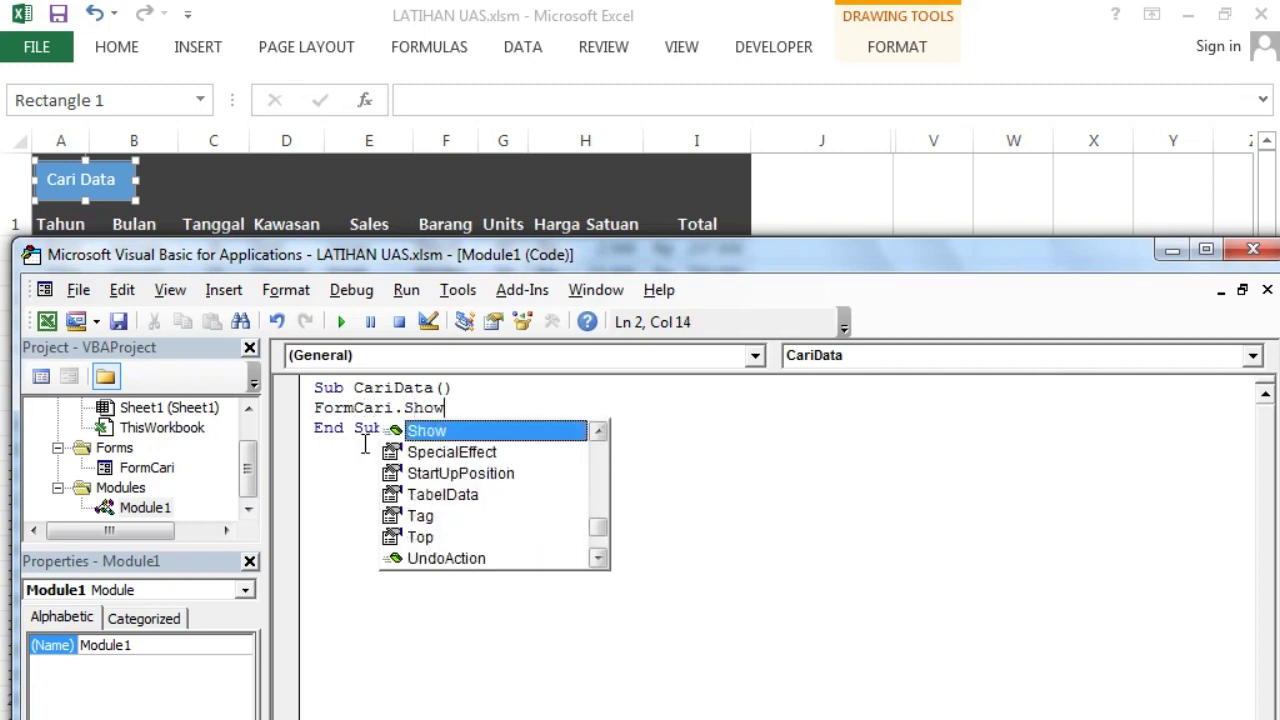
click(408, 432)
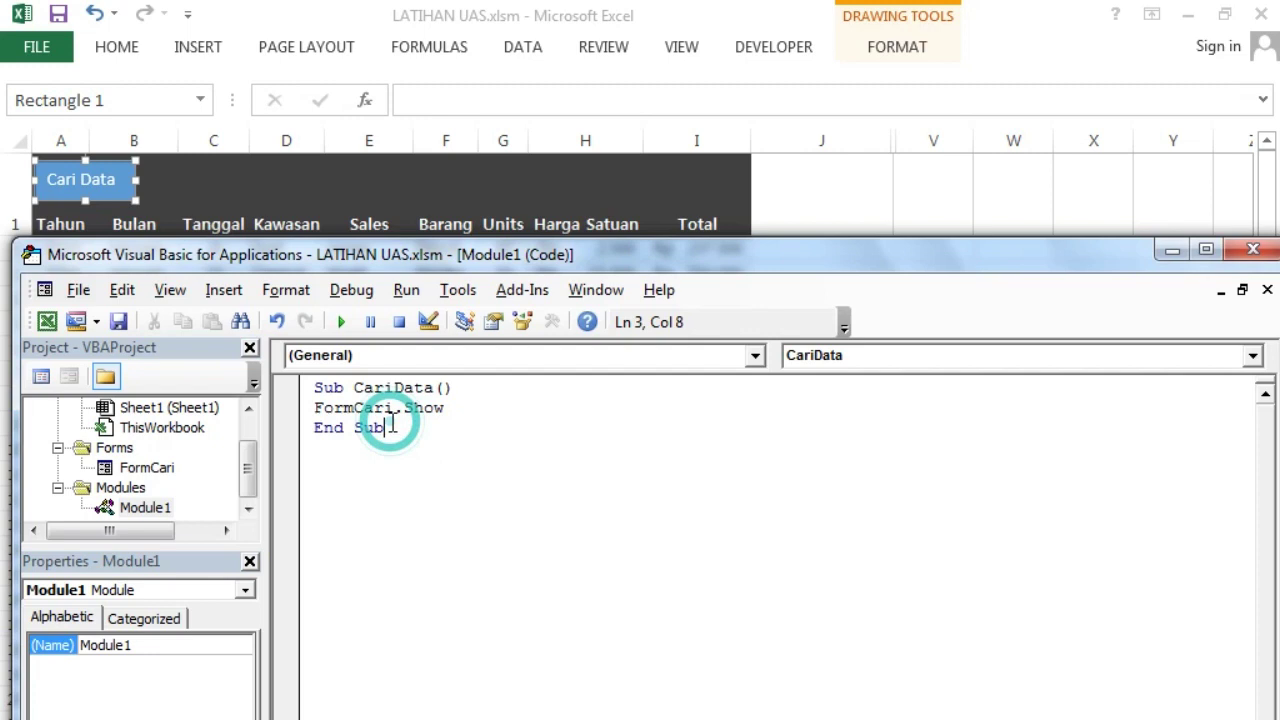
click(1268, 258)
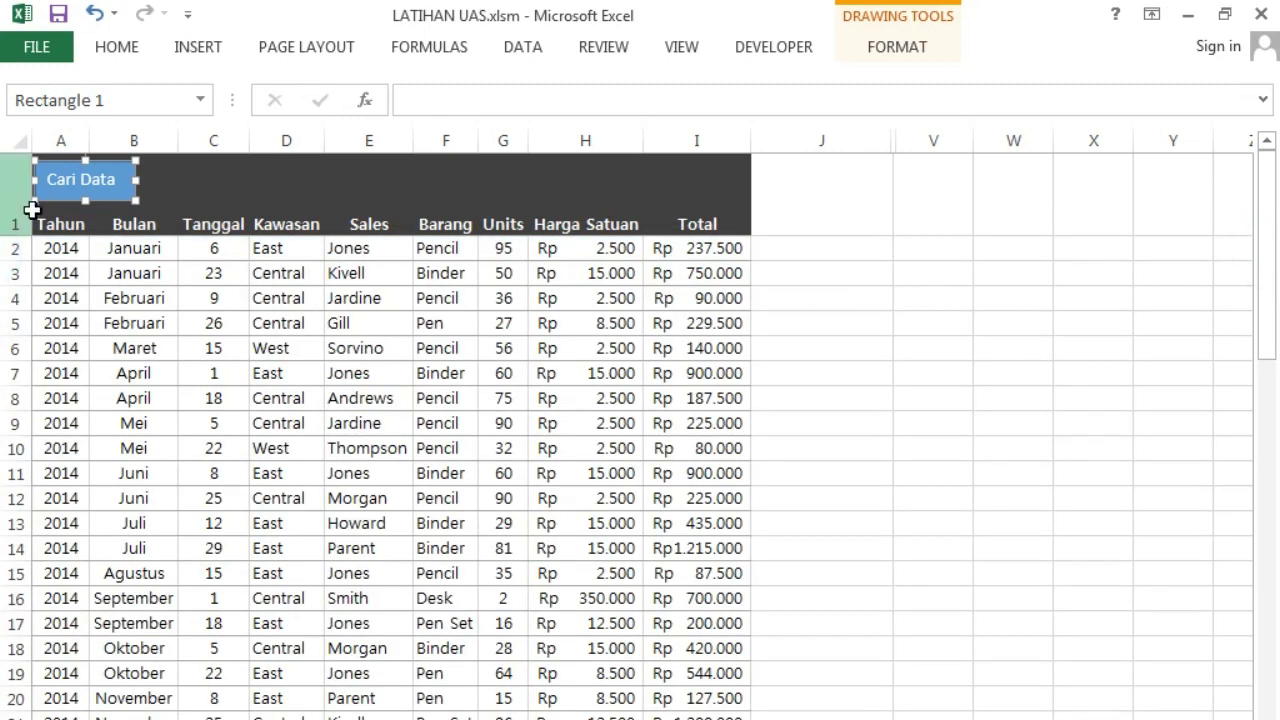
Step: Apply a gray shape style to the Cari Data button, then click it to open the search form
click(188, 194)
right_click(110, 185)
key(Escape)
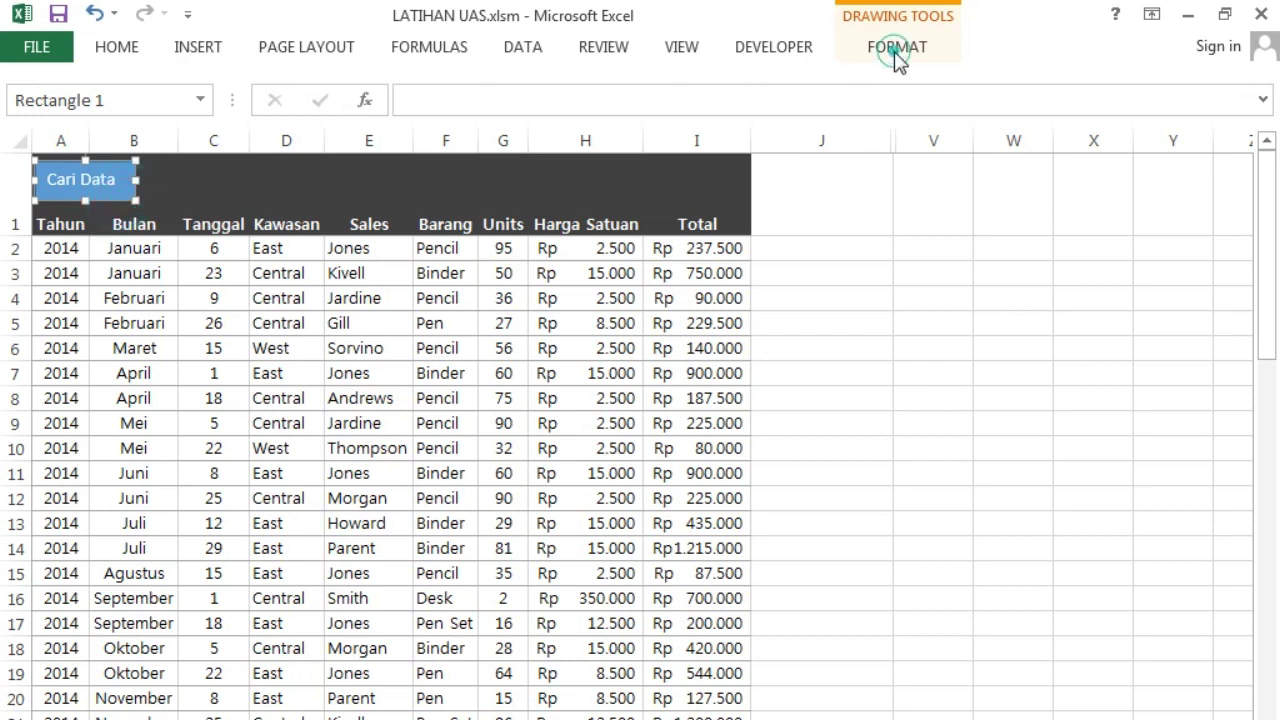
click(895, 50)
click(560, 82)
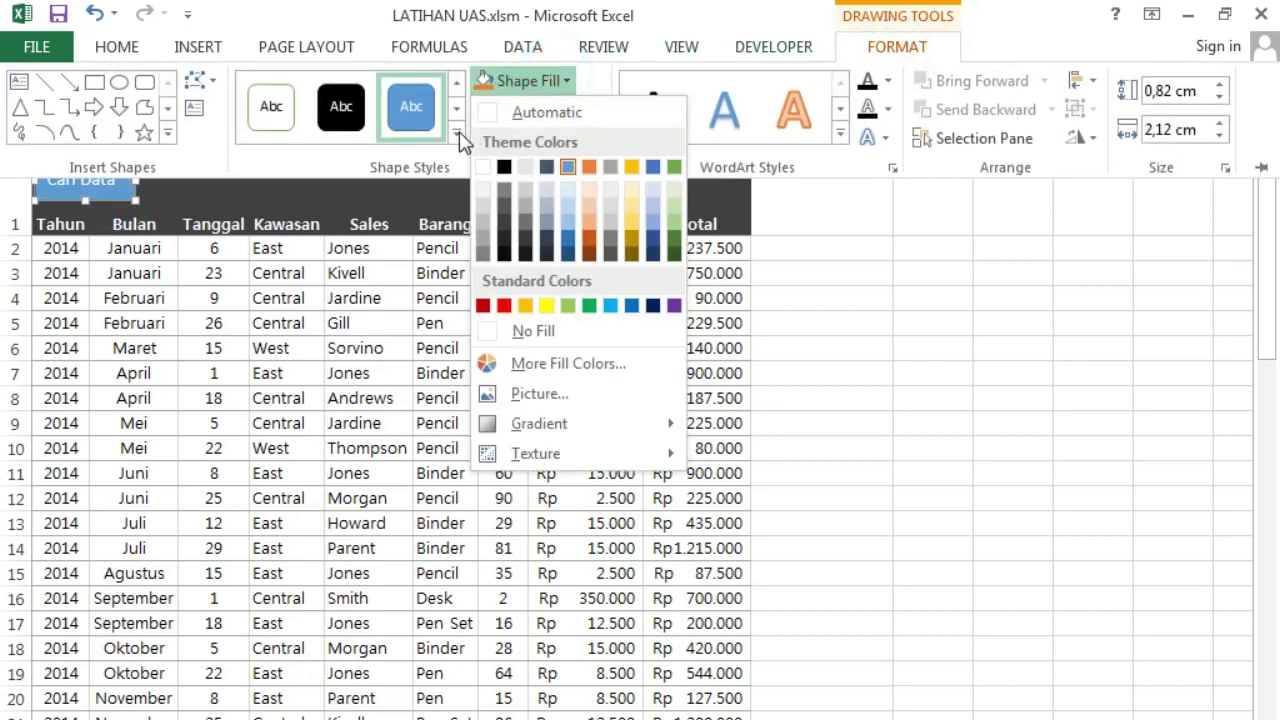
click(456, 133)
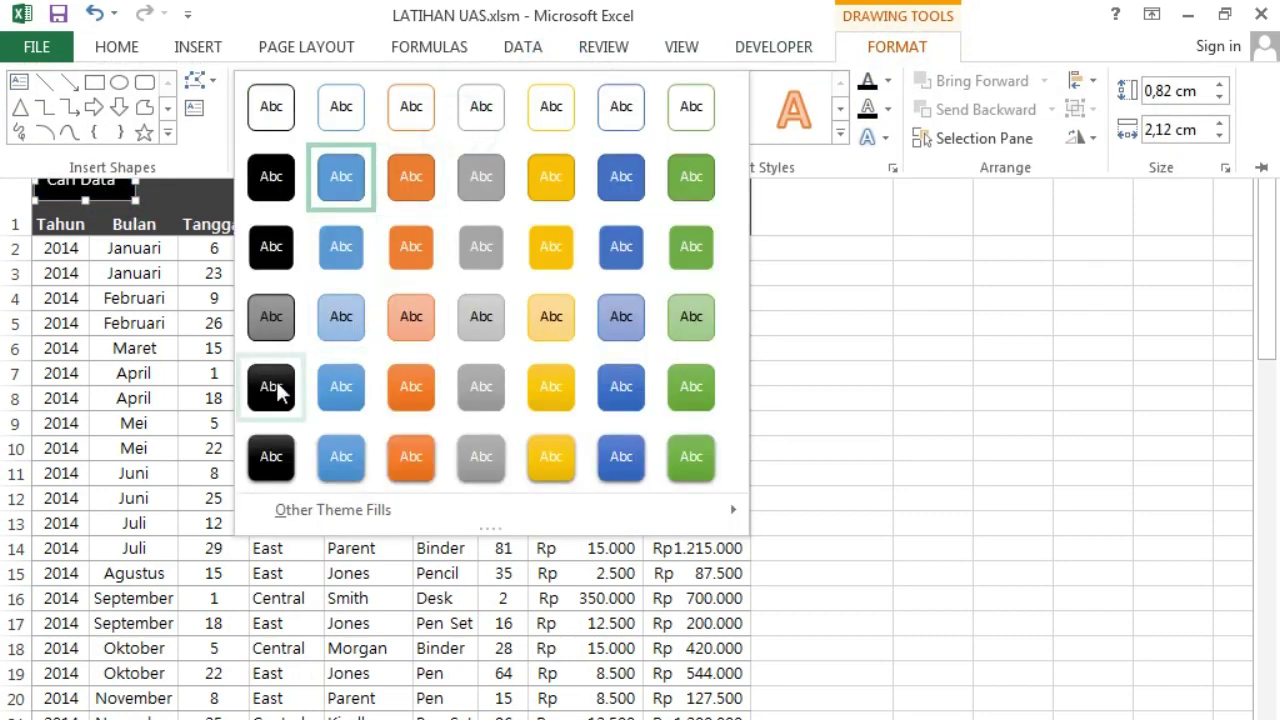
click(481, 463)
click(887, 412)
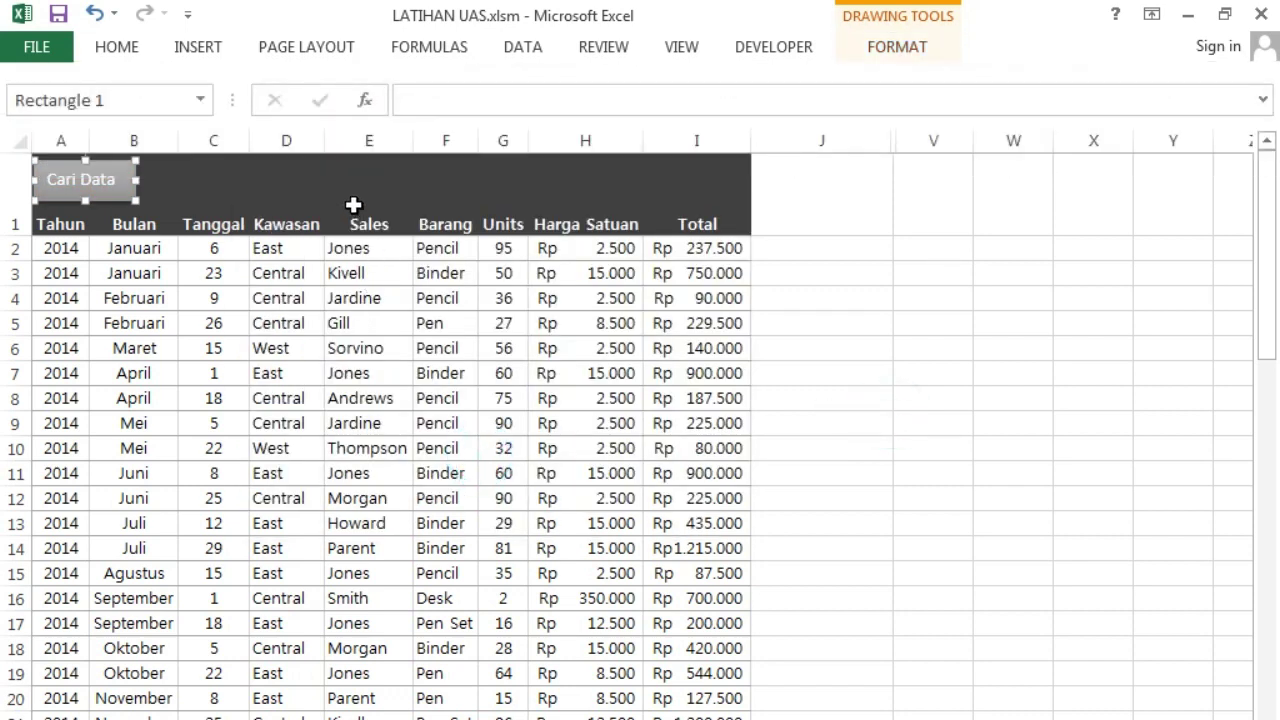
click(377, 162)
click(804, 394)
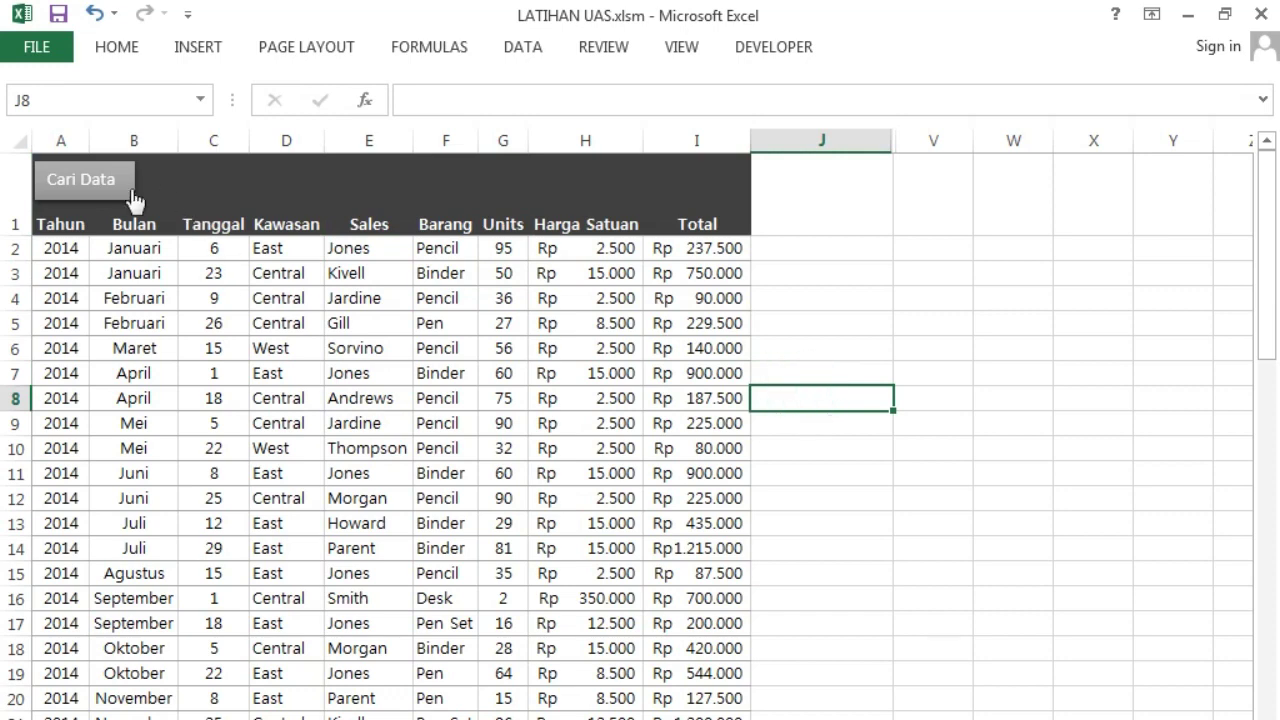
click(126, 190)
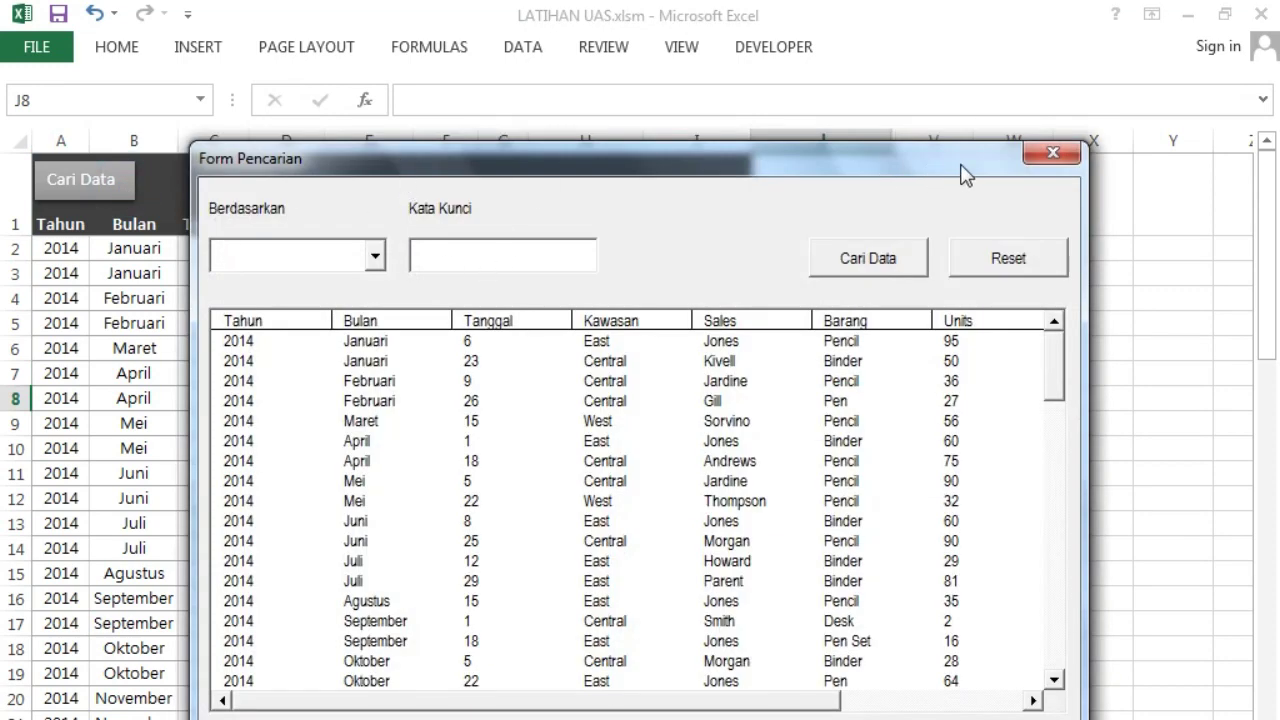
Step: Close Form Pencarian twice and reopen it with the sheet's Cari Data button
click(1052, 152)
click(114, 198)
click(1054, 154)
click(98, 192)
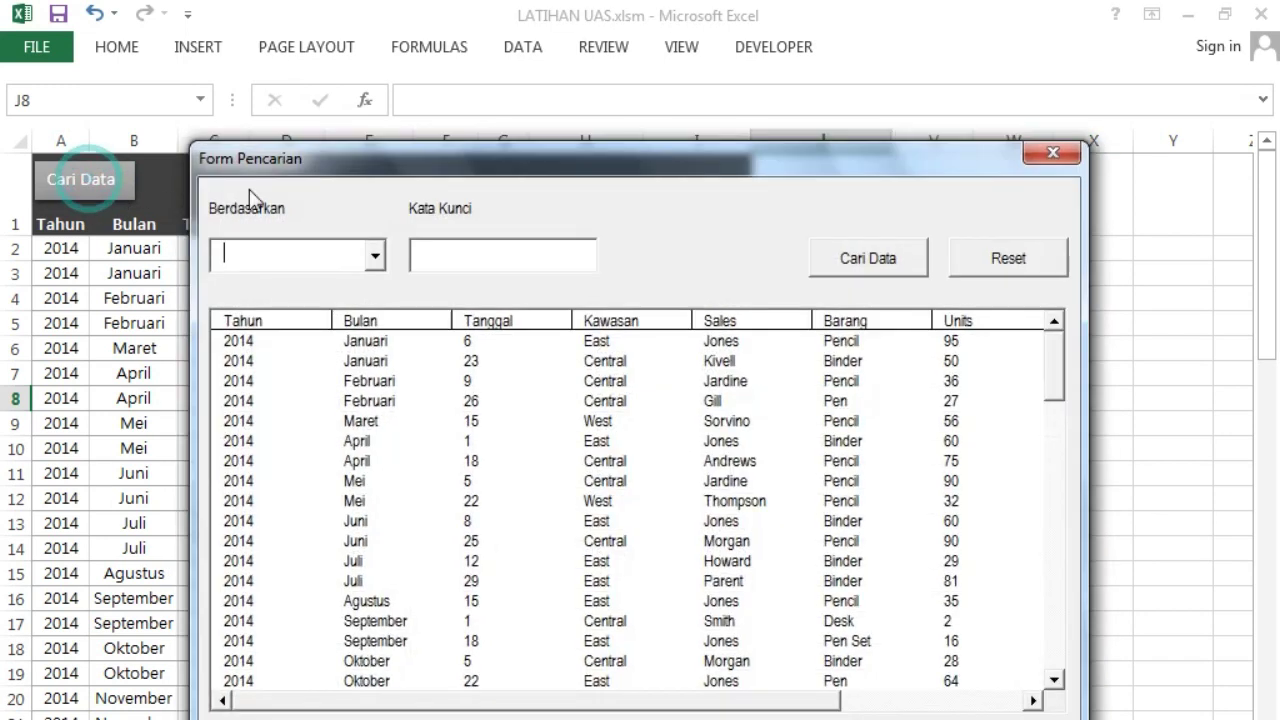
Step: Search by Bulan for keyword 'F' to list the Februari rows, then reset the list
click(374, 255)
click(278, 305)
click(447, 255)
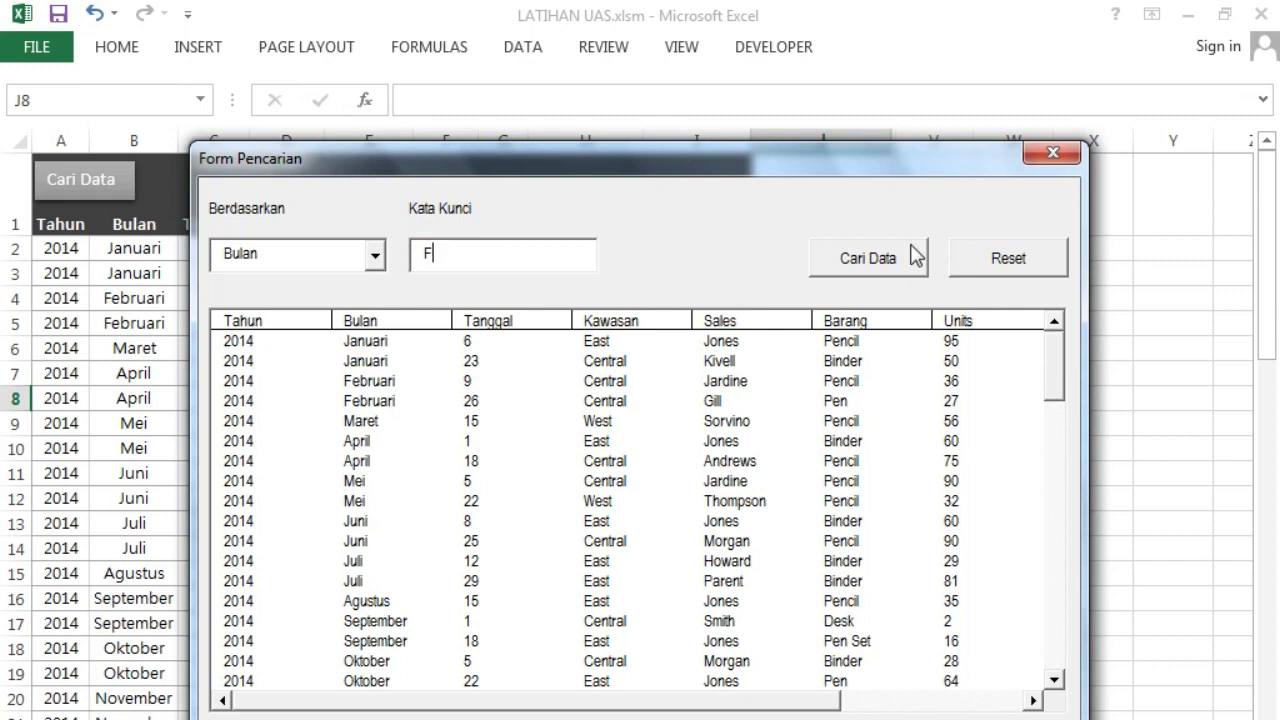
click(868, 258)
click(728, 550)
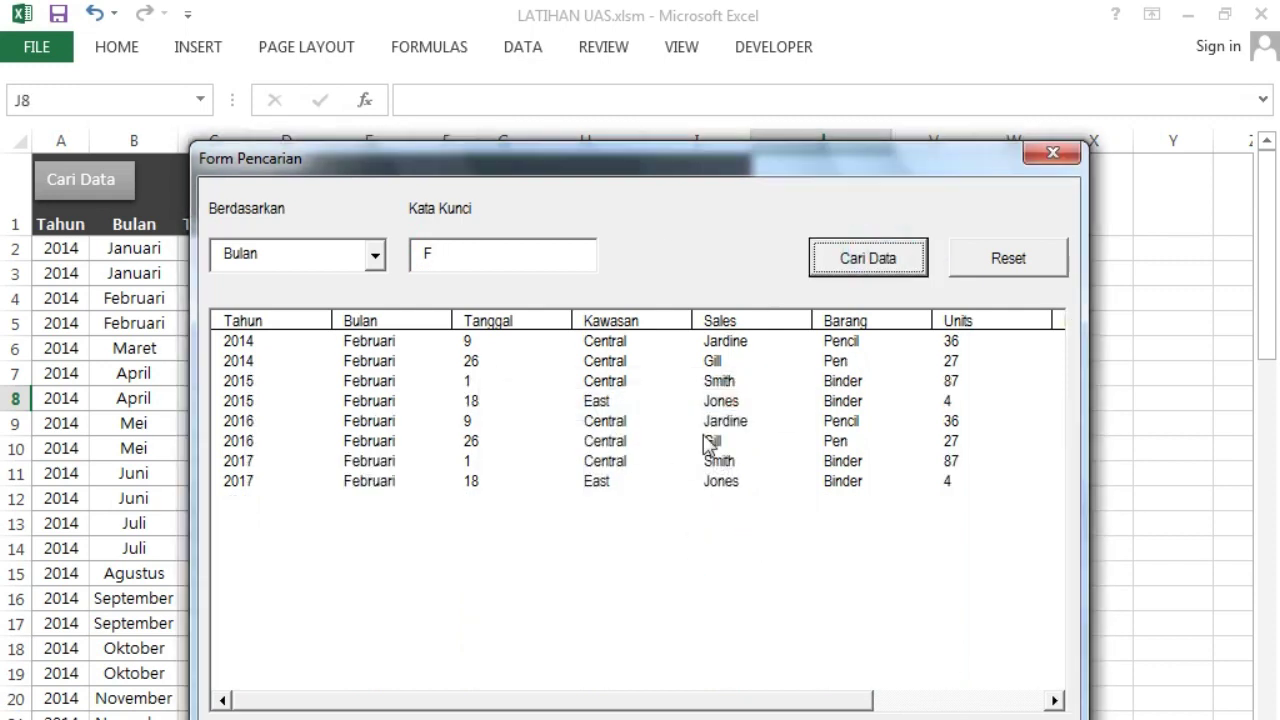
mouse_move(543, 708)
mouse_down()
mouse_move(843, 706)
mouse_move(475, 703)
mouse_up()
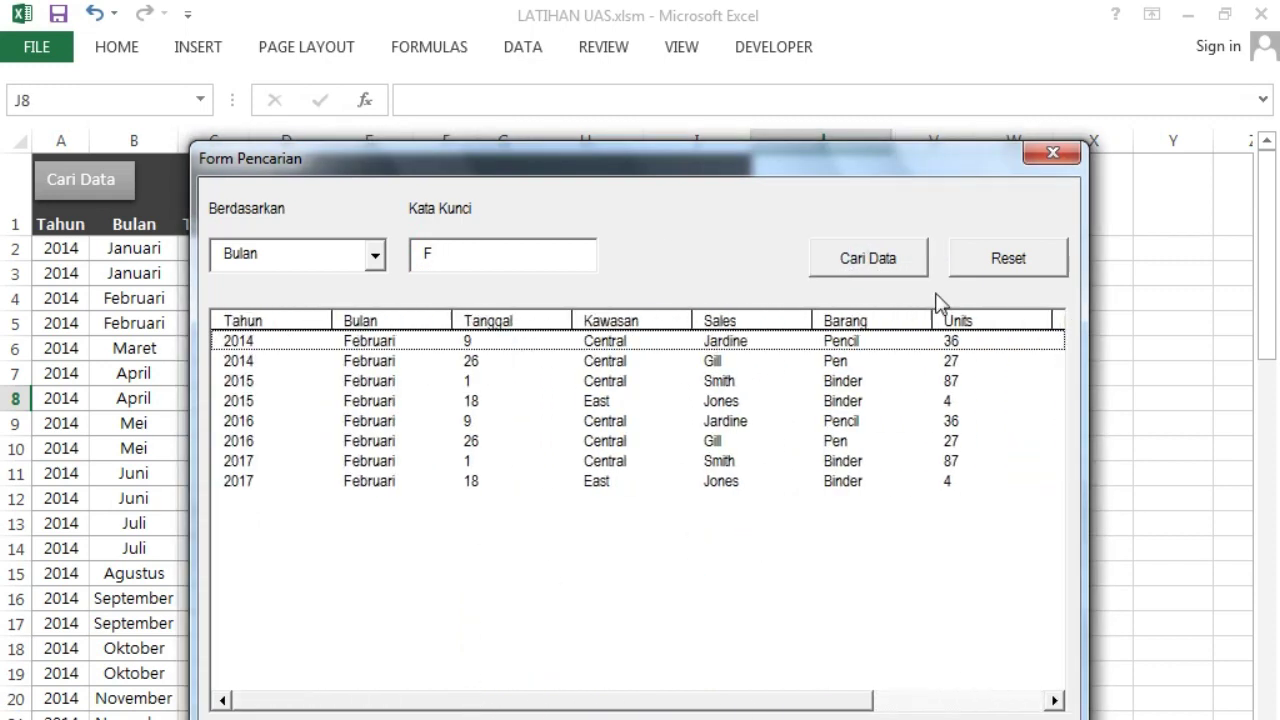
click(1012, 260)
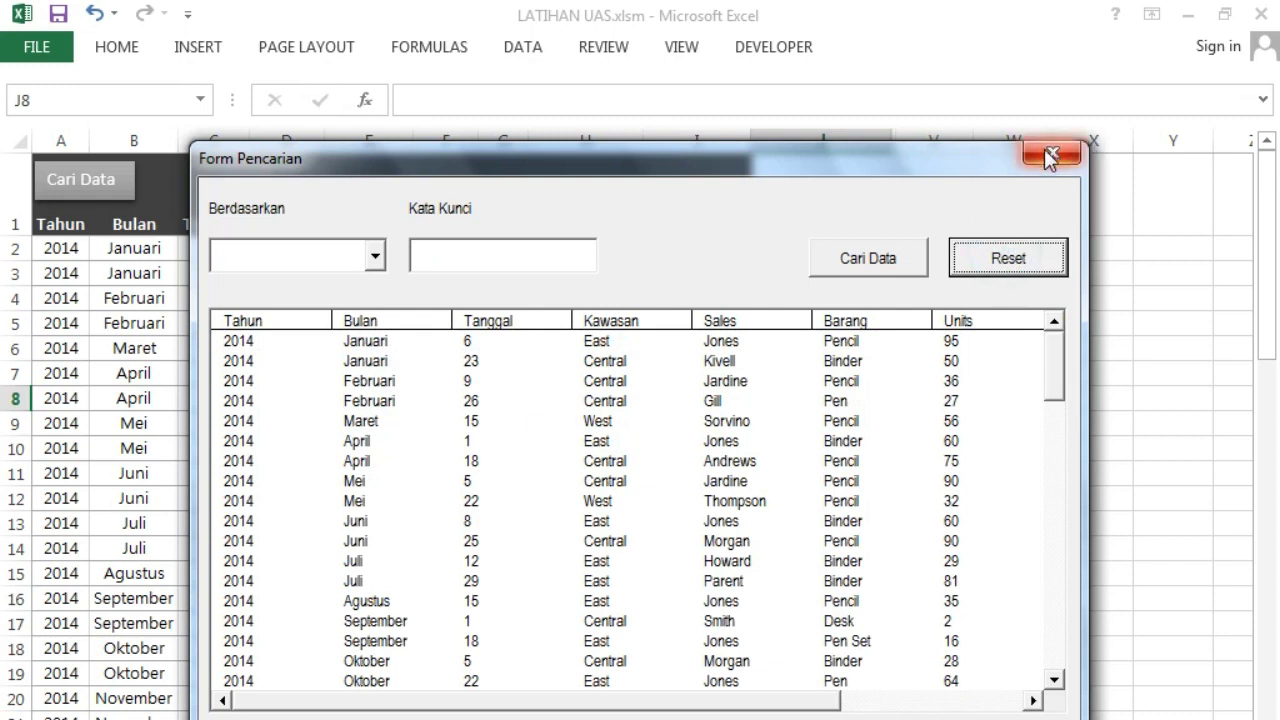